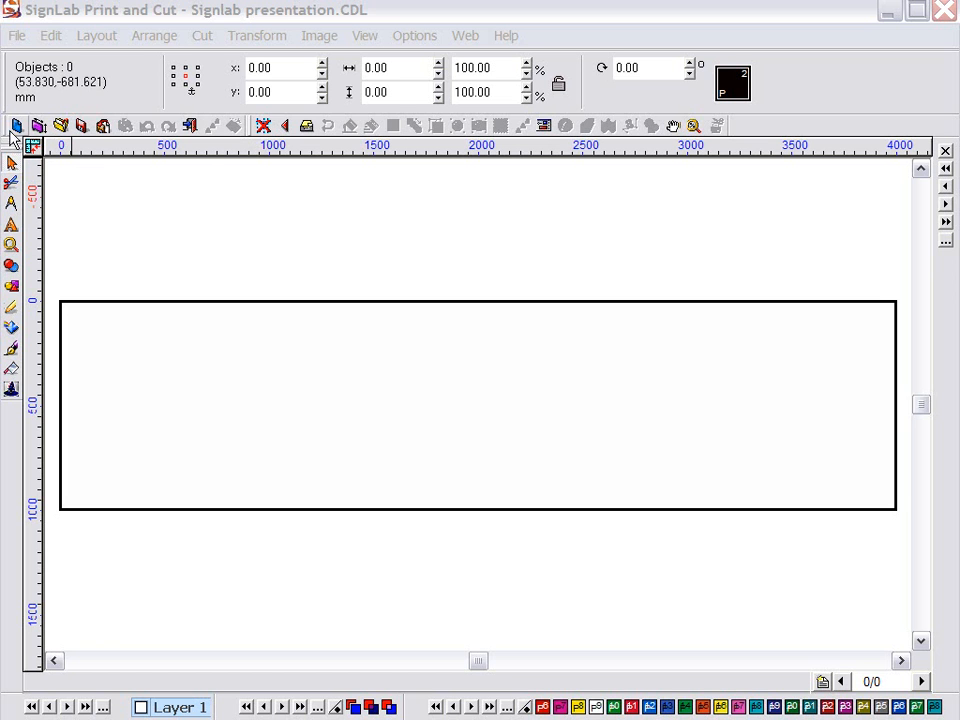
Dock the System toolbar vertically on the right, then hide it from View > ToolBars
left_click_drag(4, 127, 500, 387)
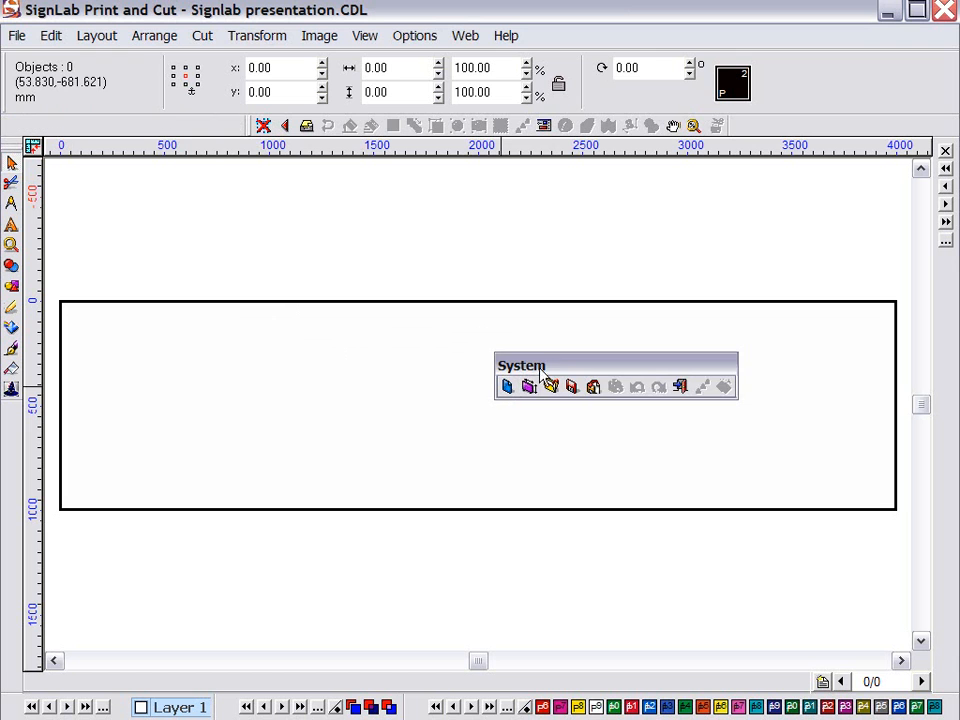
left_click_drag(560, 366, 952, 356)
left_click(367, 37)
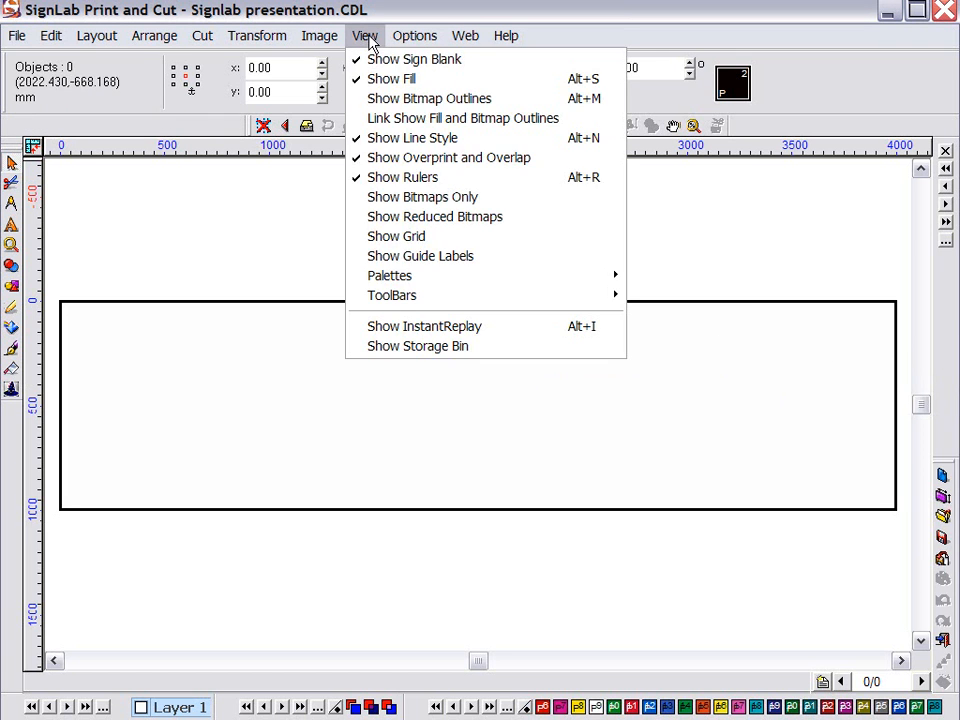
mouse_move(411, 297)
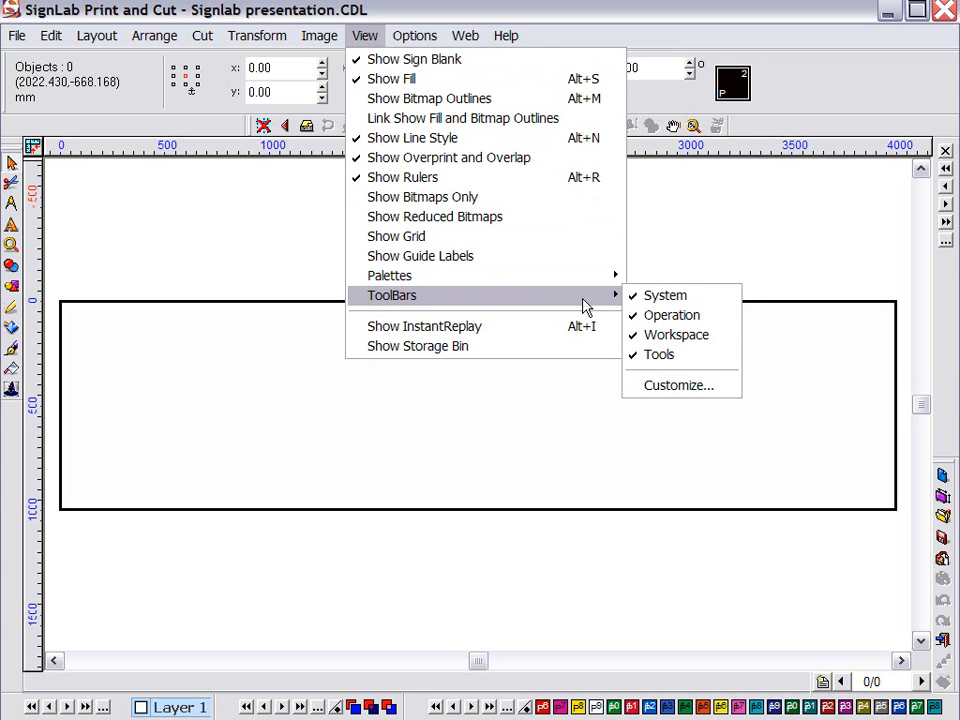
left_click(637, 305)
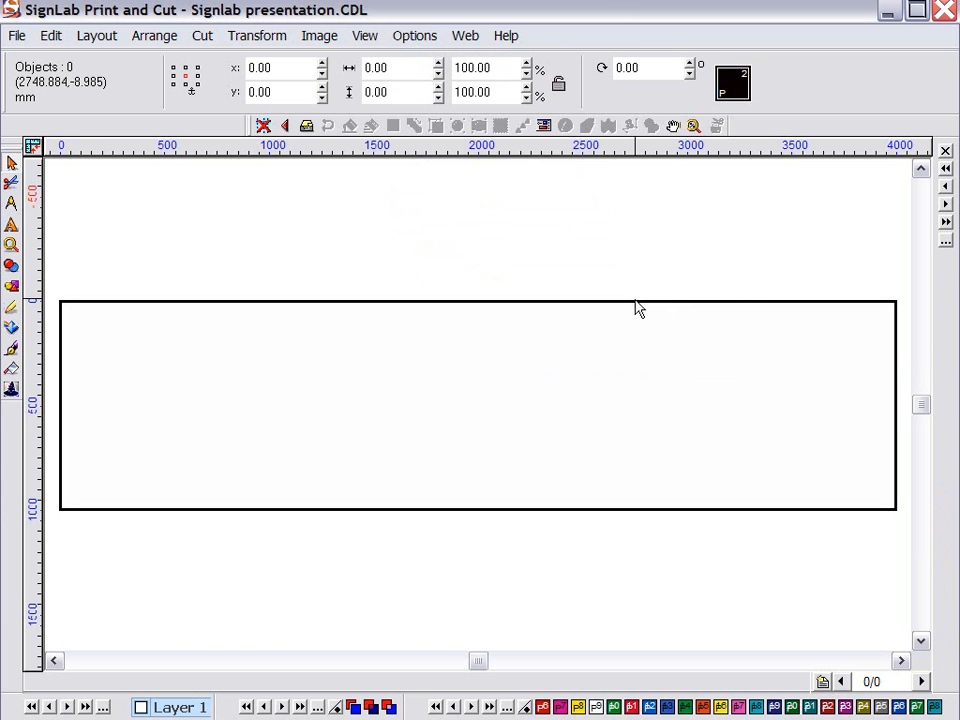
right_click(257, 147)
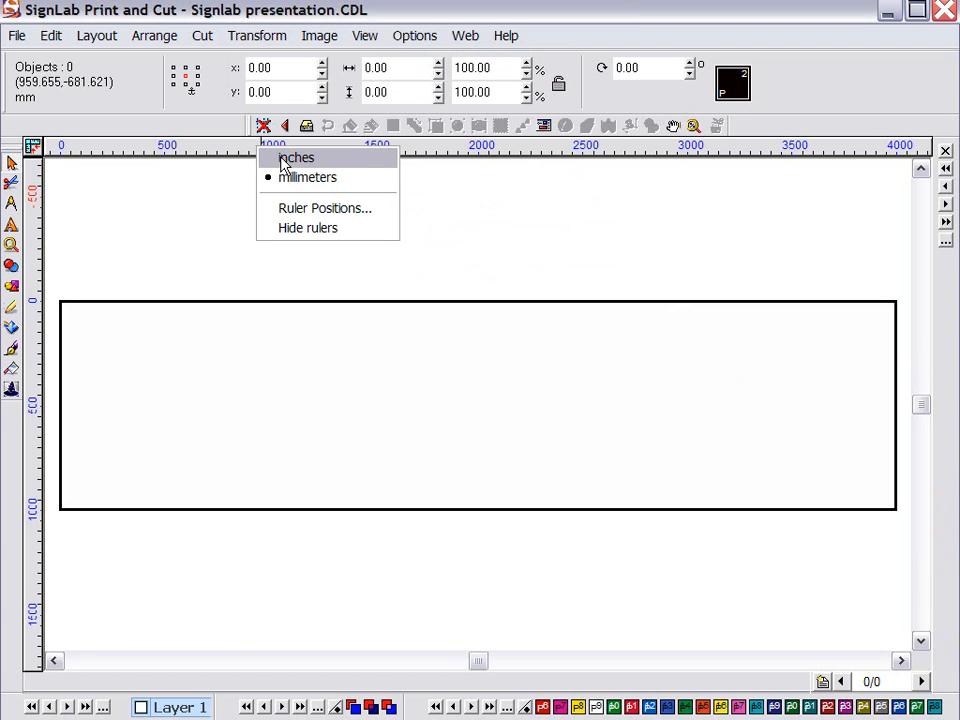
left_click(294, 229)
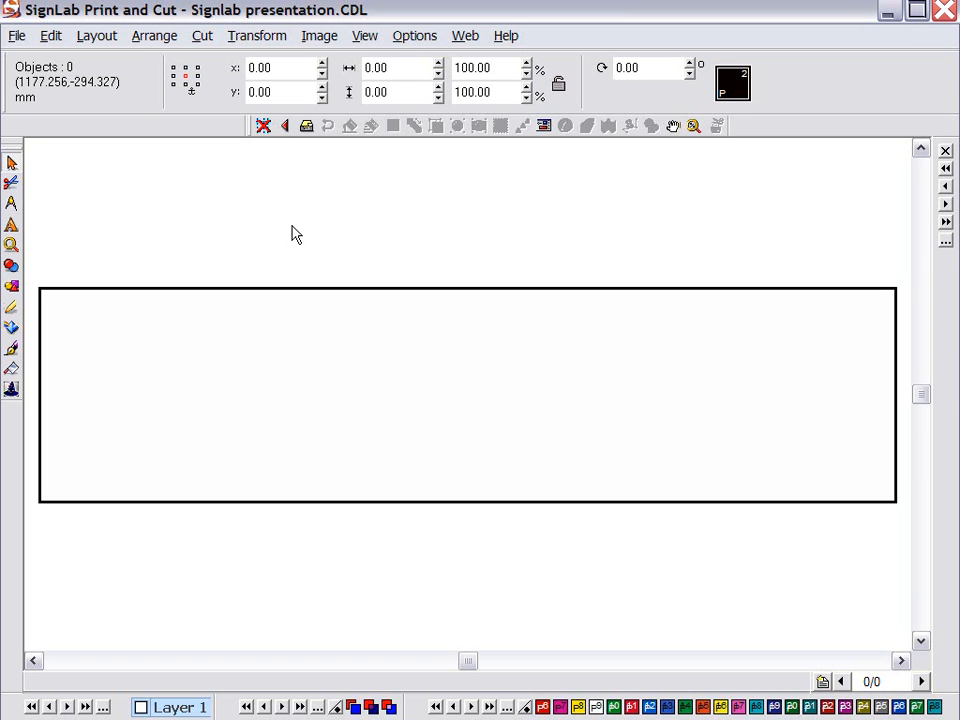
key("ctrl+r")
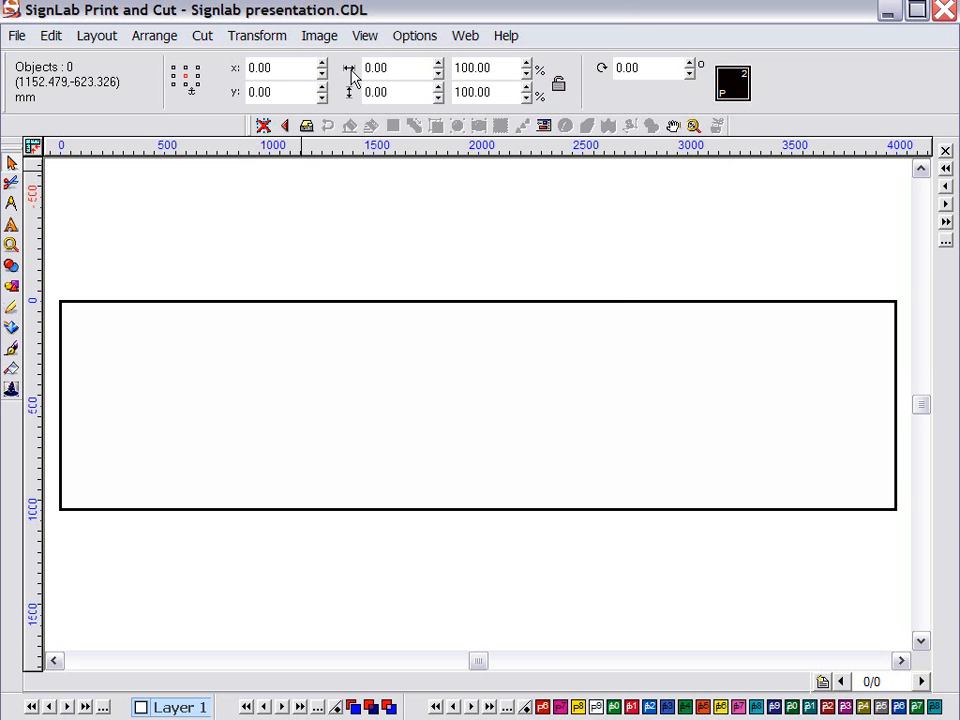
left_click(365, 37)
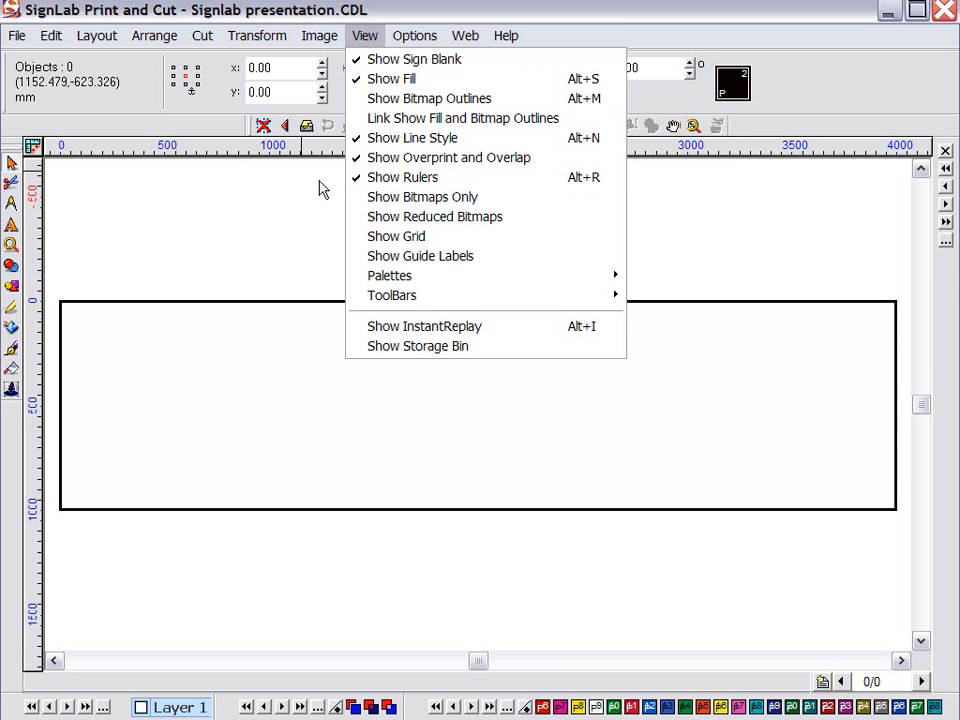
left_click(231, 216)
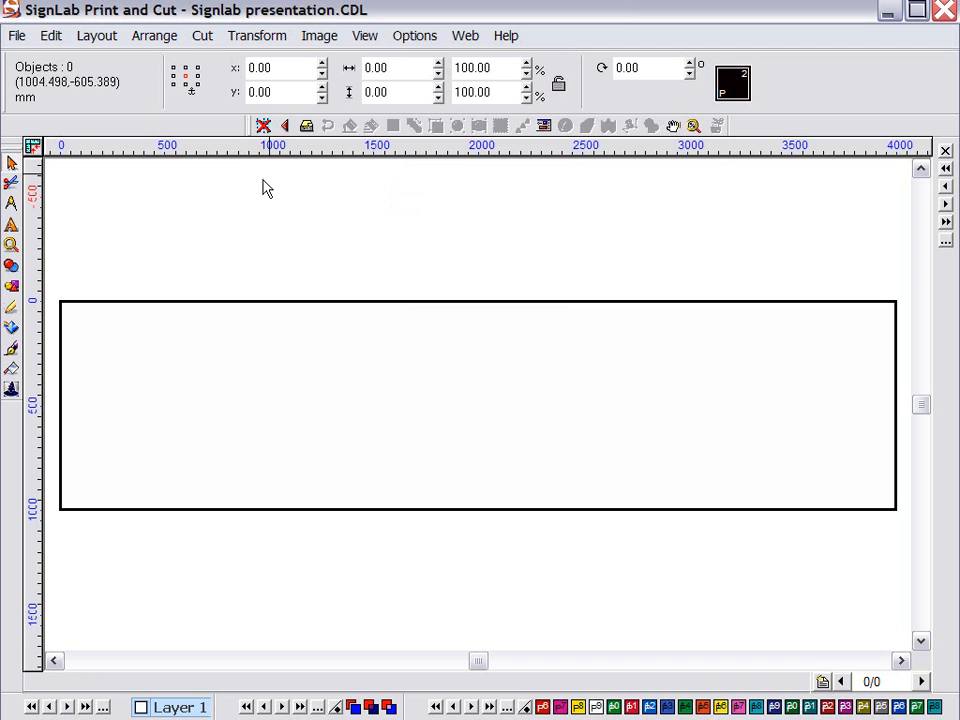
Turn the System toolbar back on in the Toolbars dialog
right_click(319, 128)
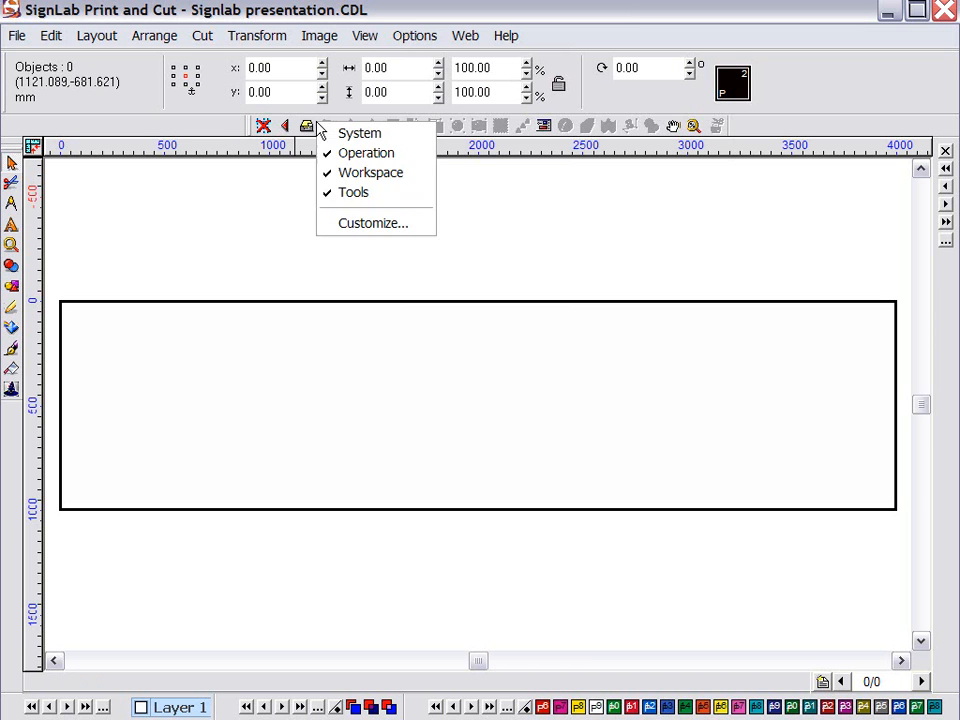
left_click(343, 223)
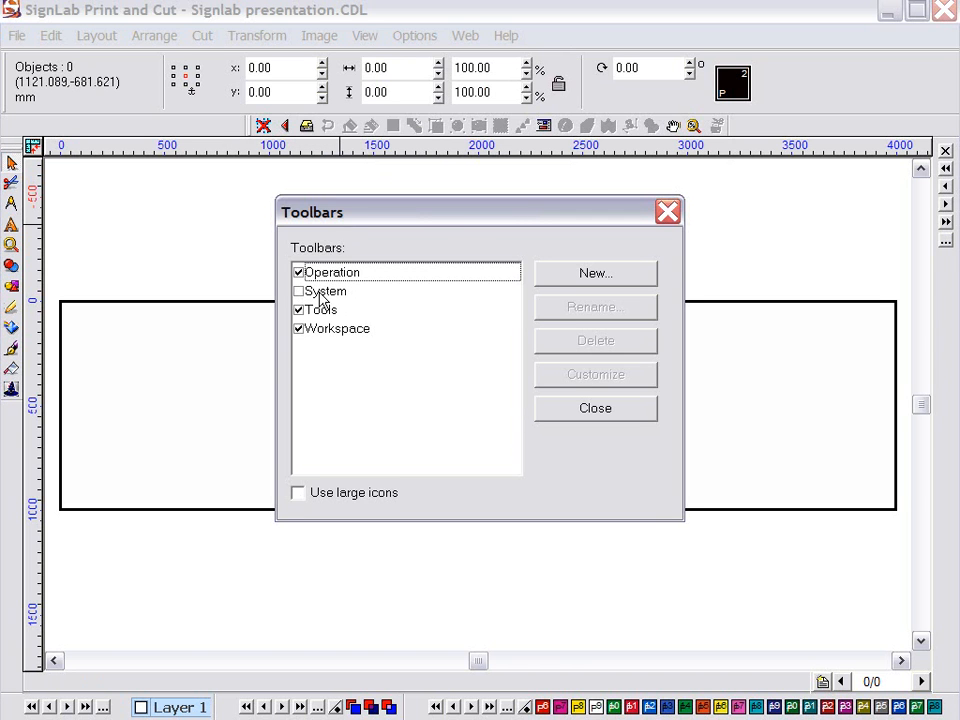
left_click(322, 291)
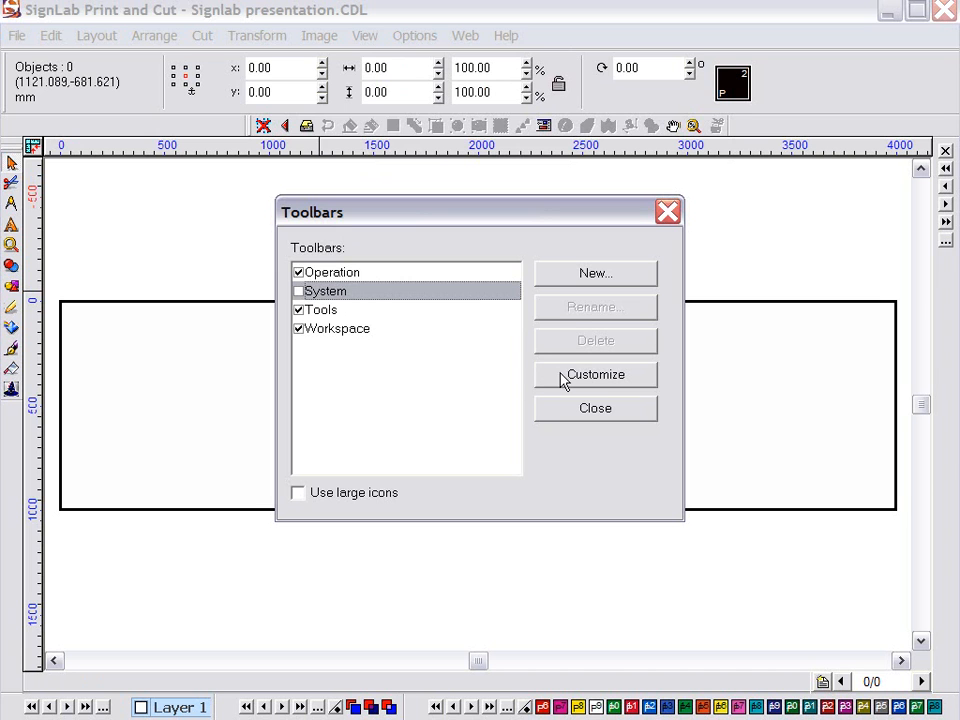
left_click(298, 291)
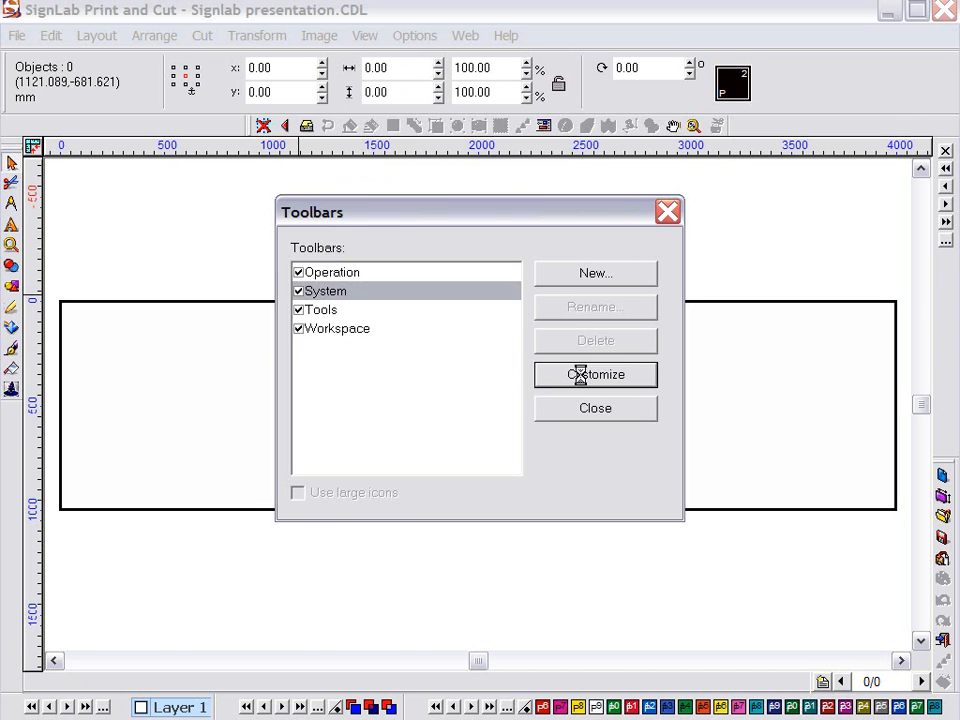
Add Job/Cost Notes, Control Panel and Cut to Clipboard buttons to the System toolbar
left_click(583, 385)
left_click(104, 220)
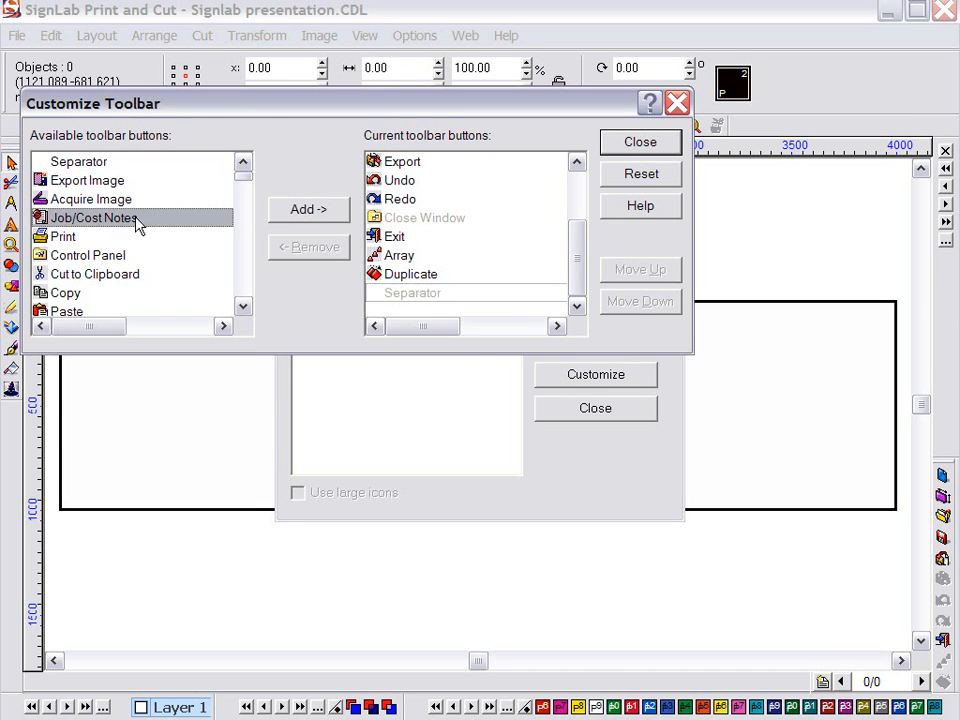
left_click(324, 211)
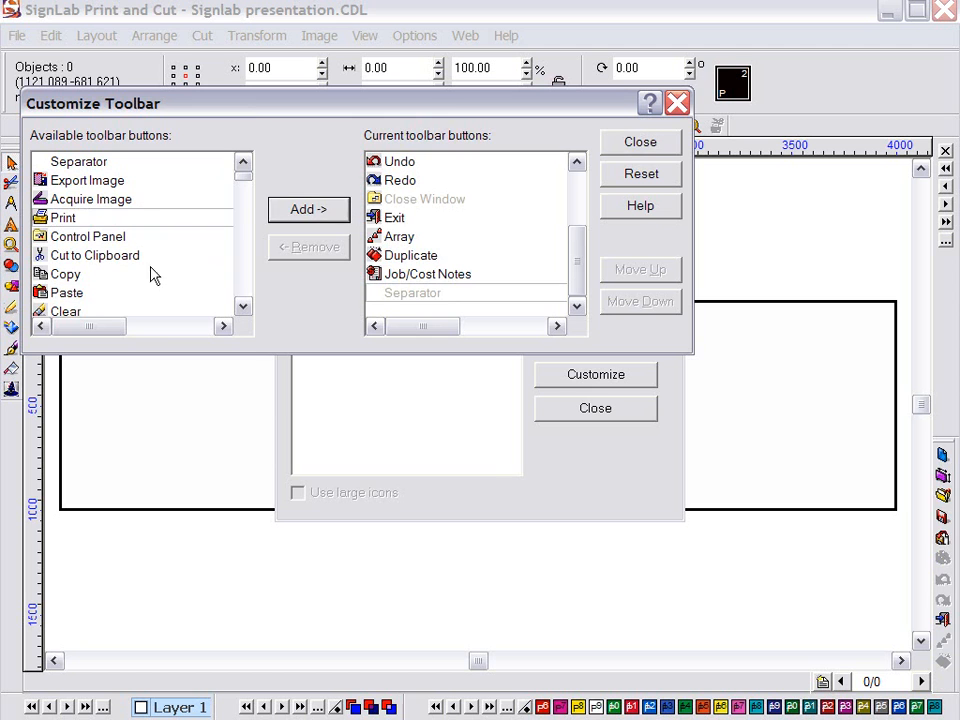
left_click(88, 237)
left_click(326, 212)
left_click(98, 240)
left_click(306, 210)
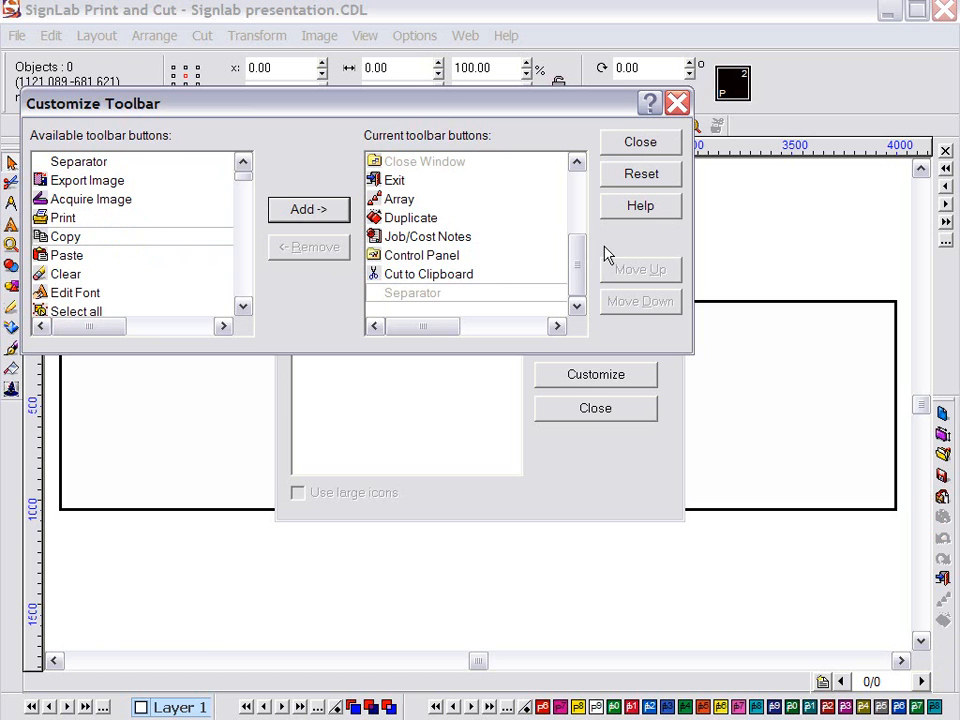
left_click(641, 143)
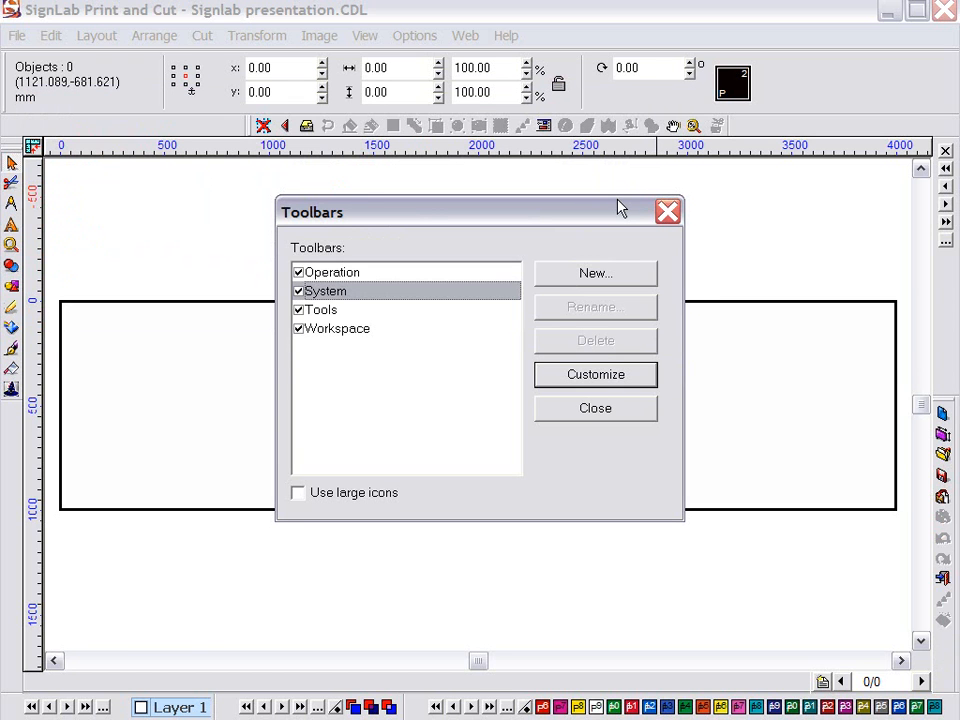
Close the Toolbars dialog and start Text Compose on the banner, cancelling without adding text
left_click(606, 410)
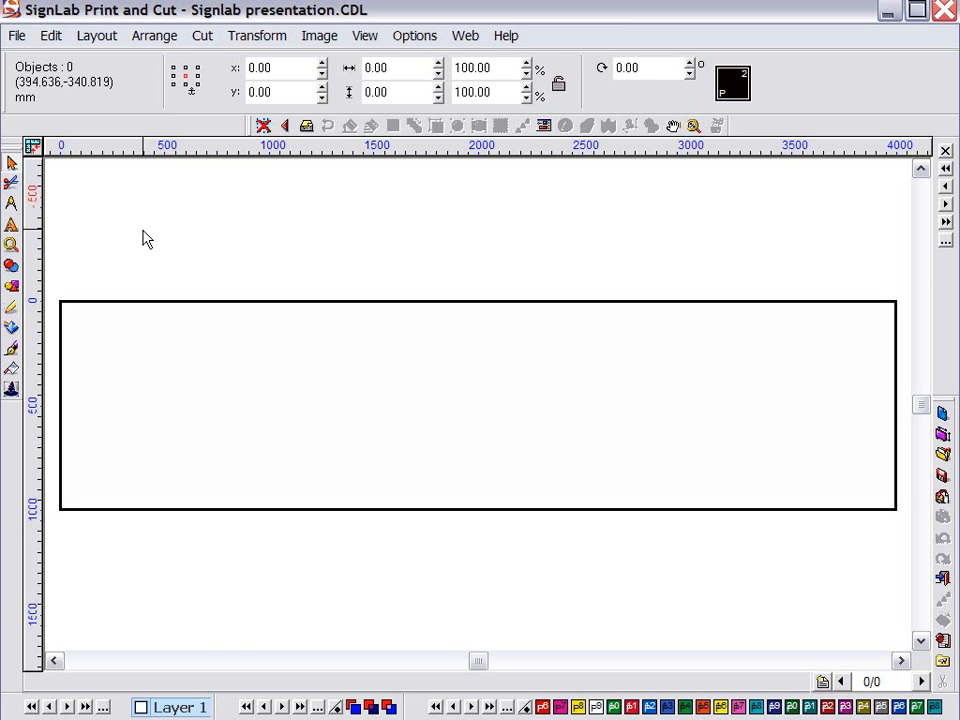
left_click(13, 227)
left_click(47, 232)
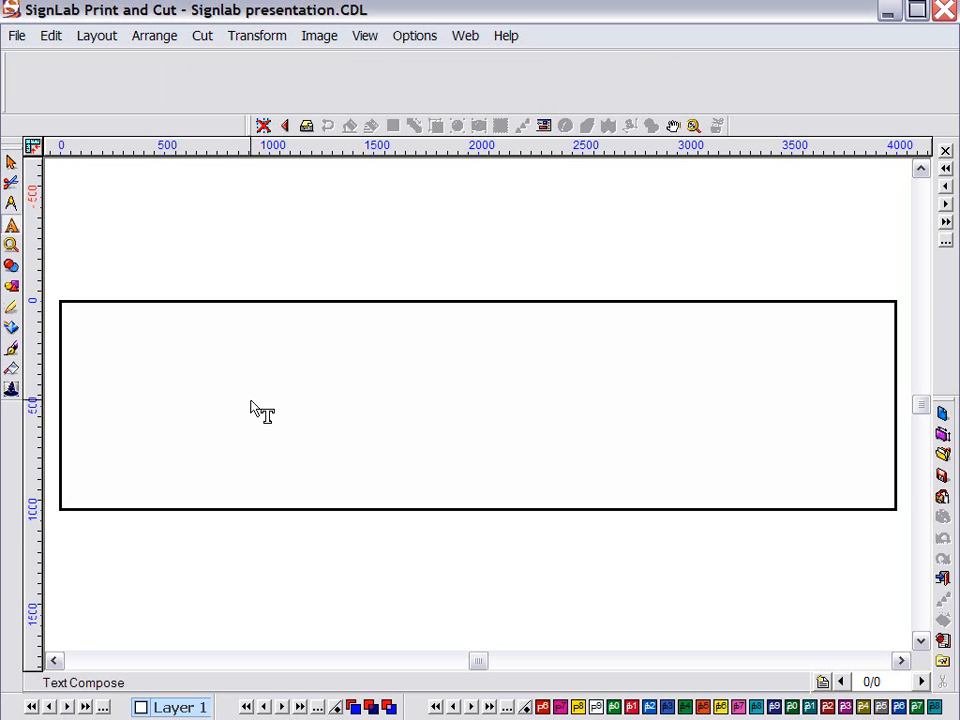
left_click(240, 381)
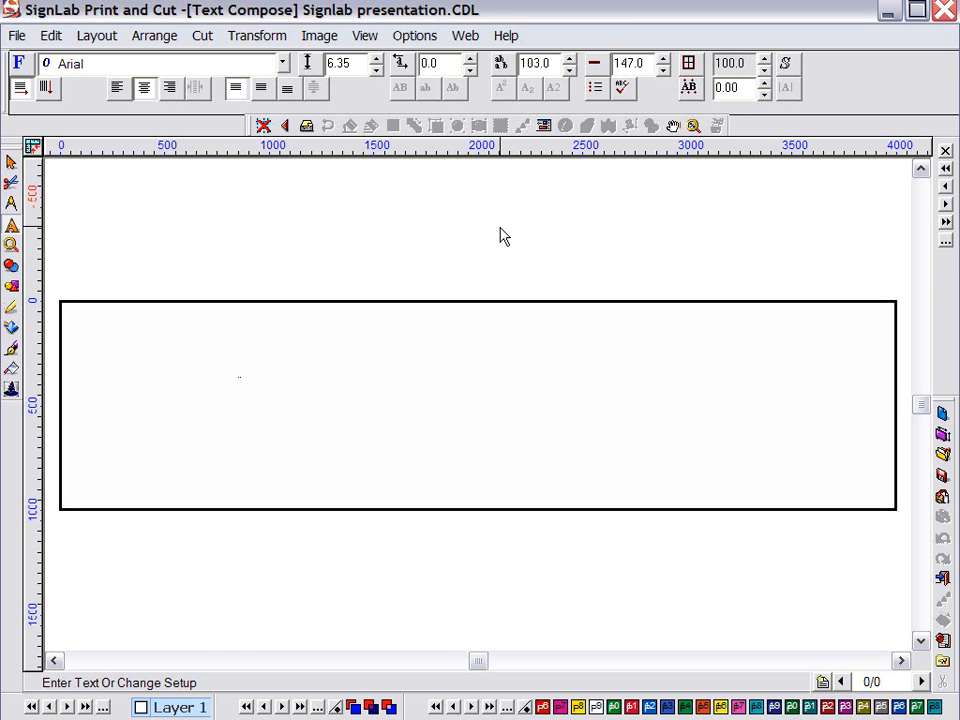
key("Escape")
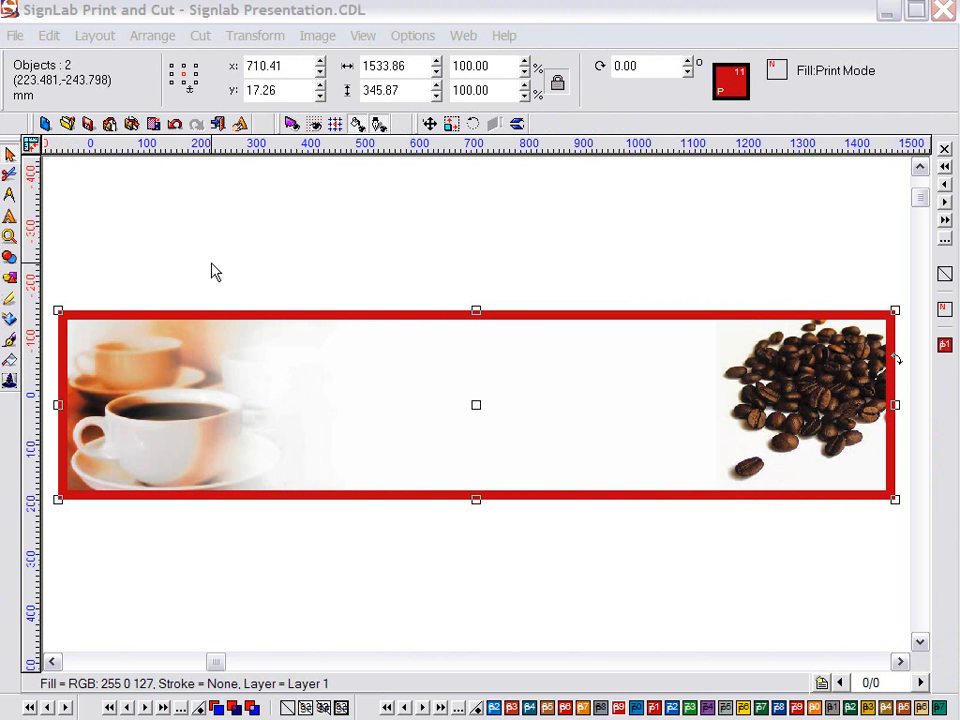
Zoom to fit the whole coffee banner and switch back to Text Compose
left_click(213, 271)
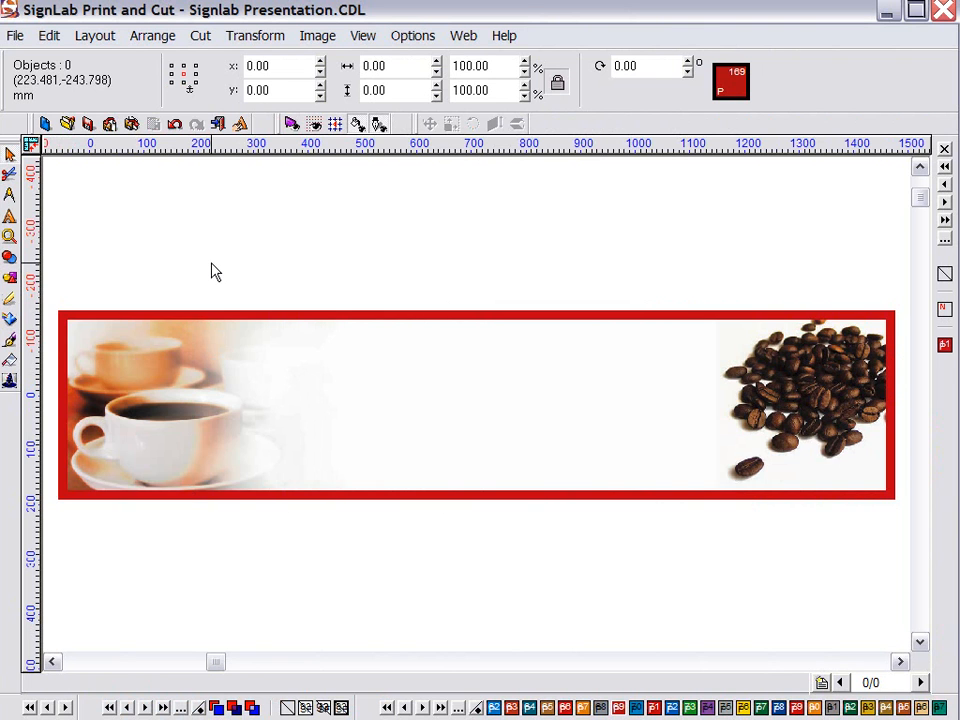
key("F3")
left_click_drag(93, 284, 866, 588)
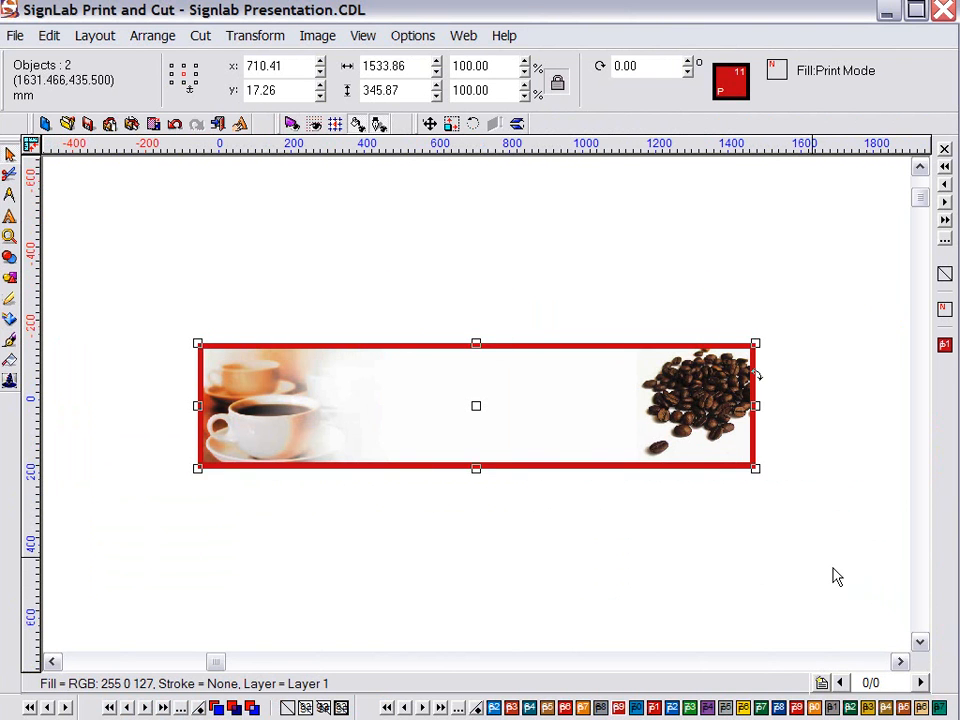
key("F4")
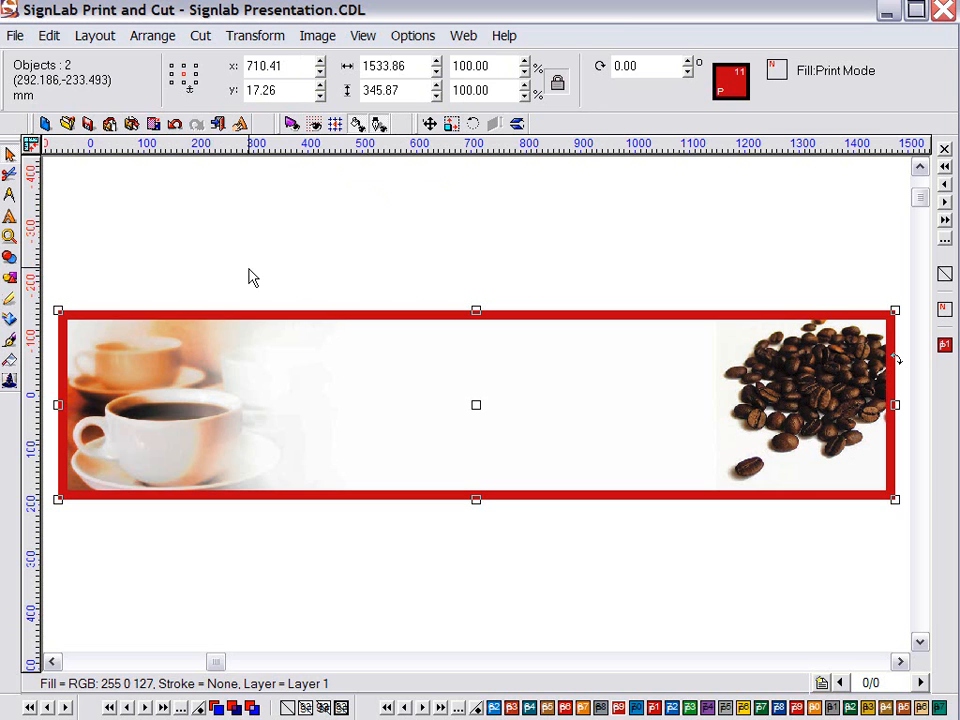
left_click(9, 216)
left_click(43, 220)
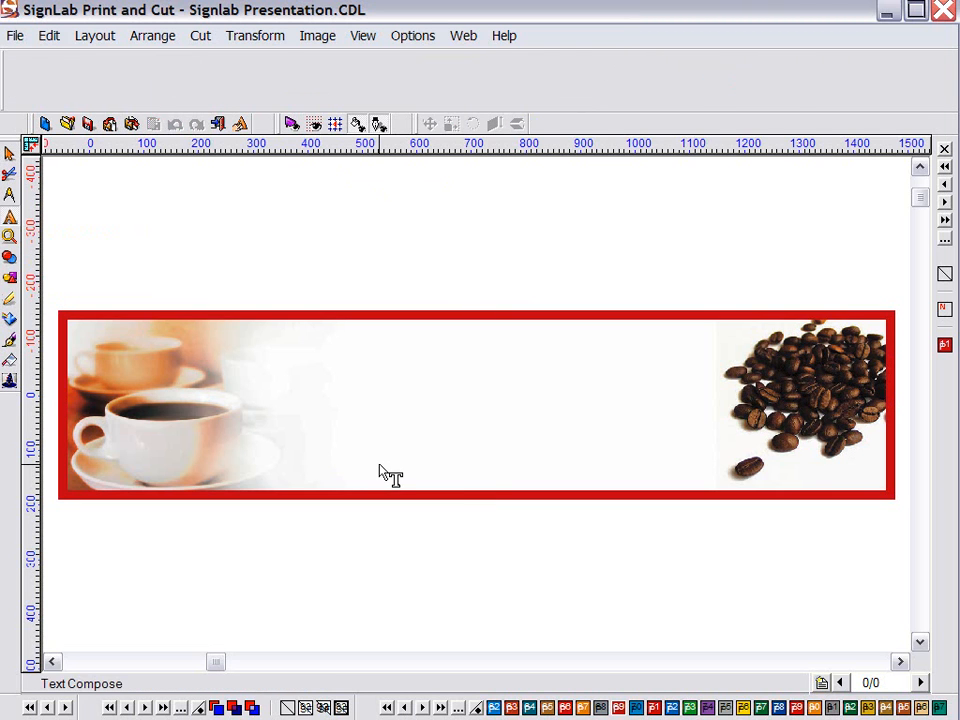
Type 'Café Uno' in the middle of the banner and finish the text entry
left_click(382, 472)
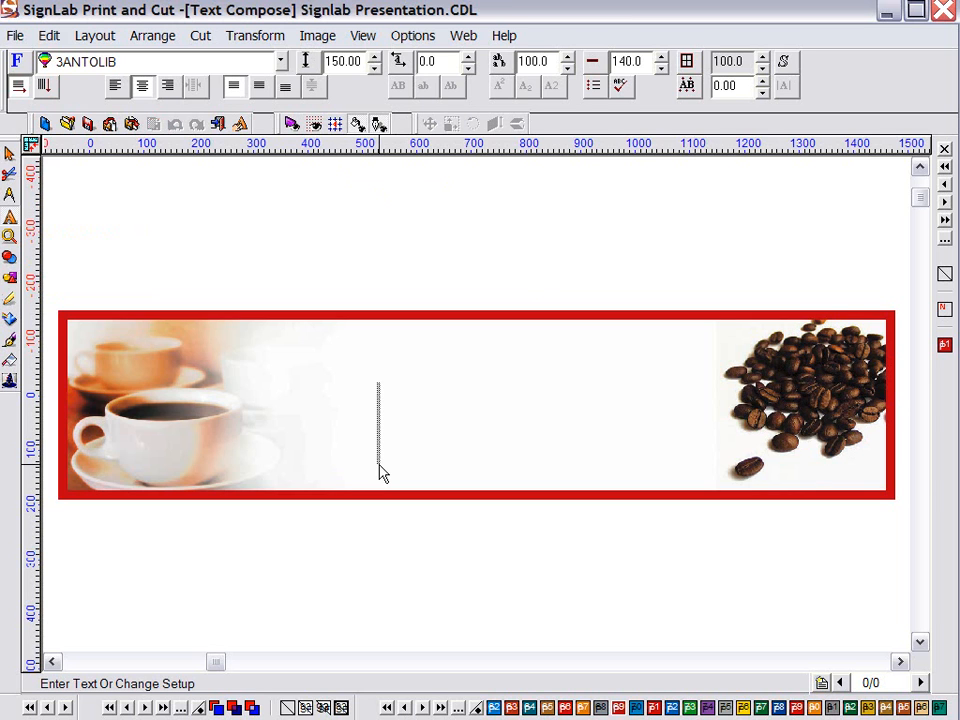
type("Ca")
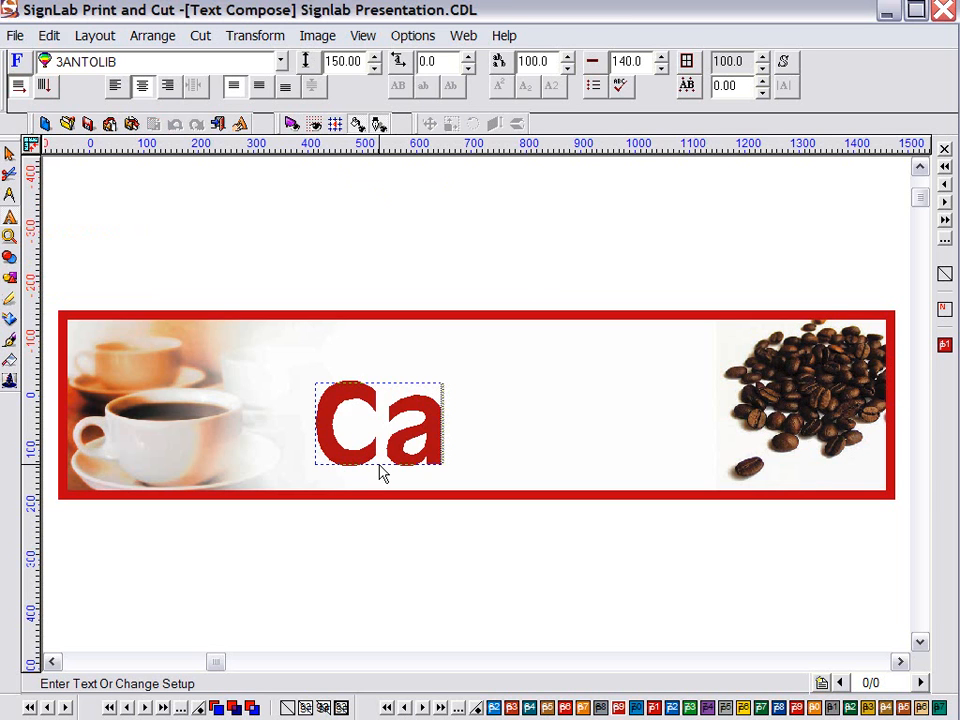
type("f")
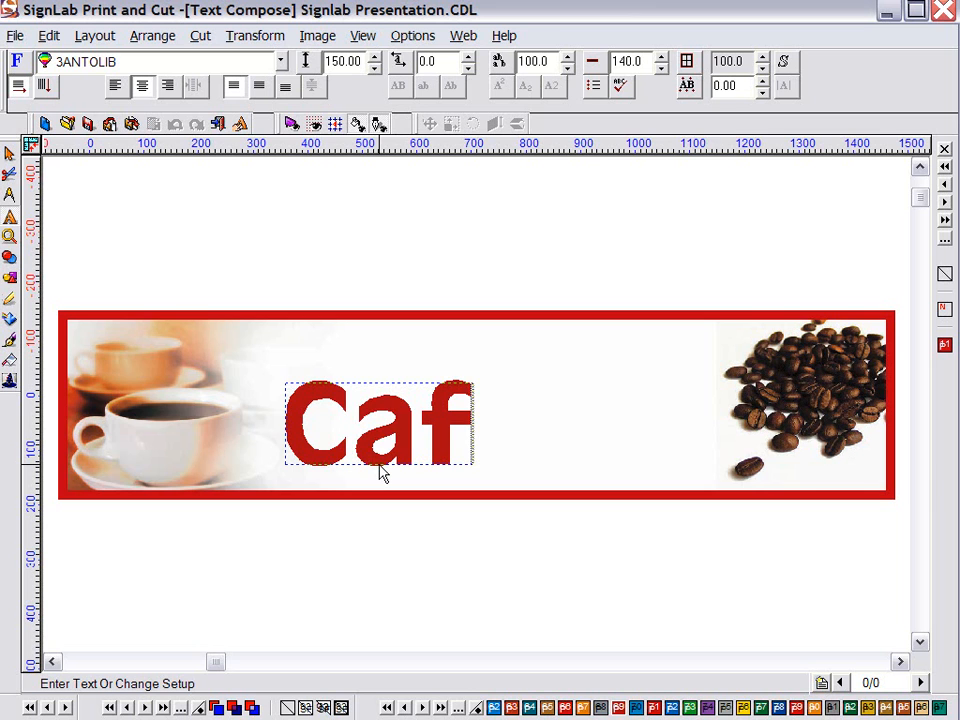
type("é")
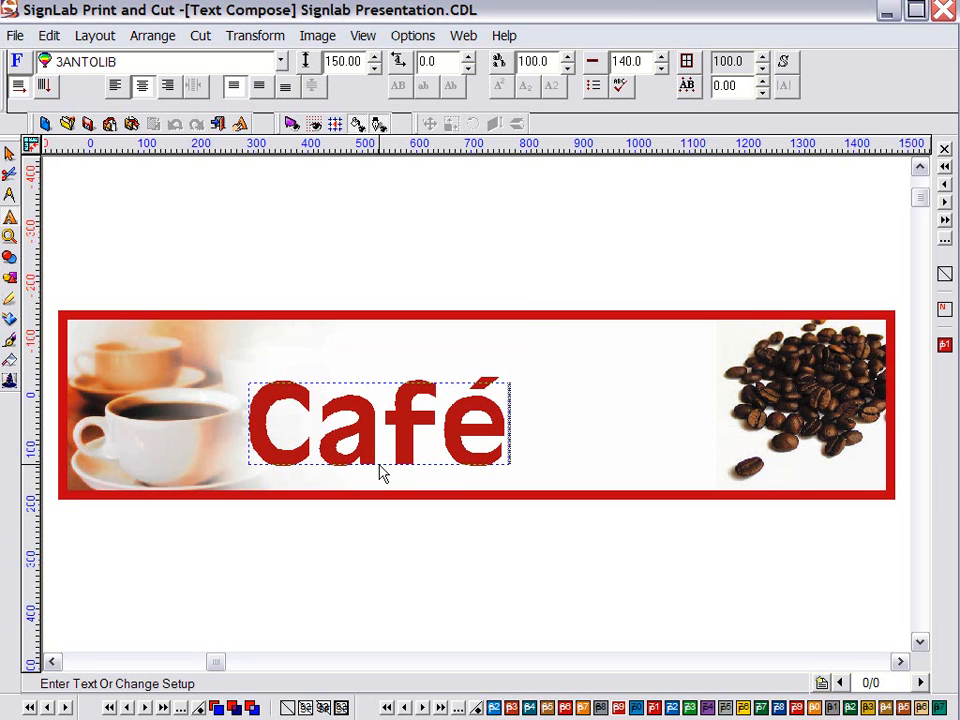
type(" Uno")
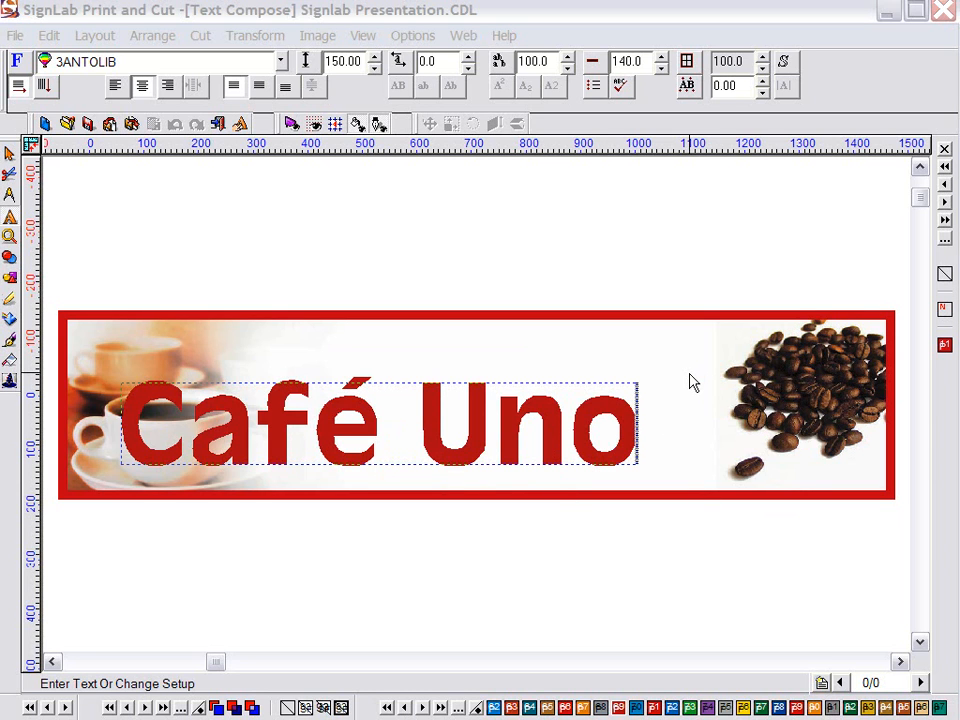
key("Escape")
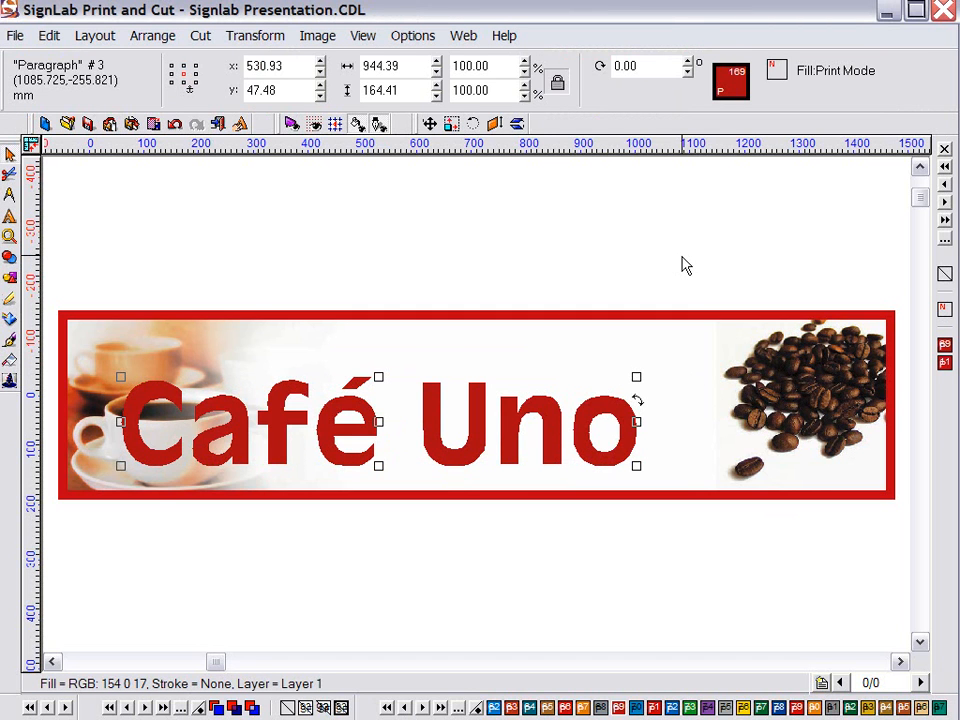
Select the Café Uno text and test its height, returning it to 150
double_click(175, 452)
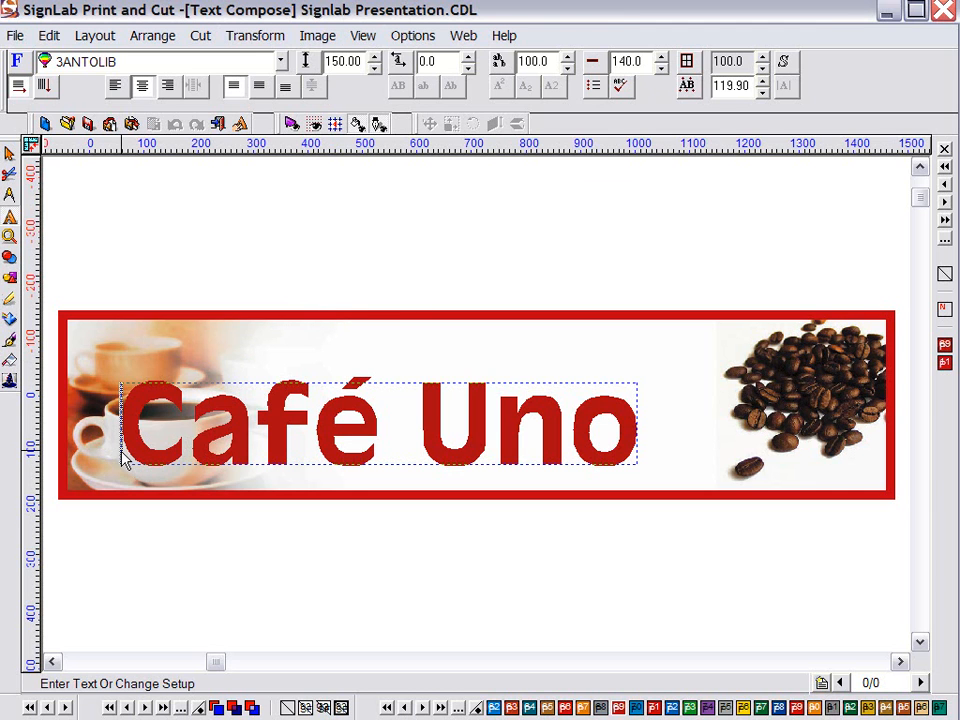
left_click_drag(124, 458, 645, 452)
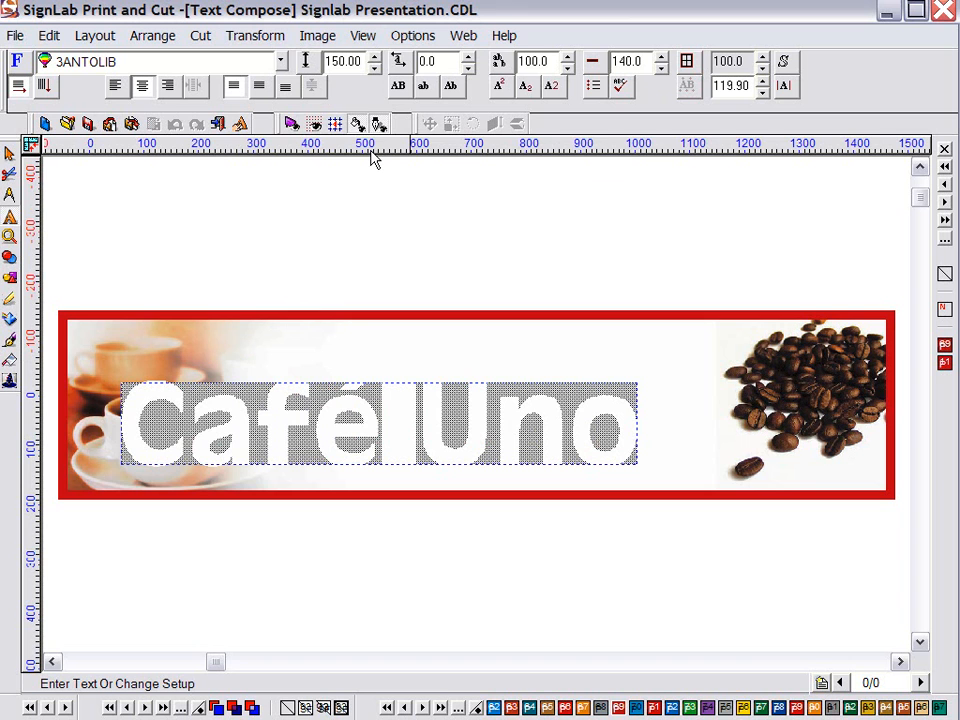
left_click(375, 56)
left_click(375, 56)
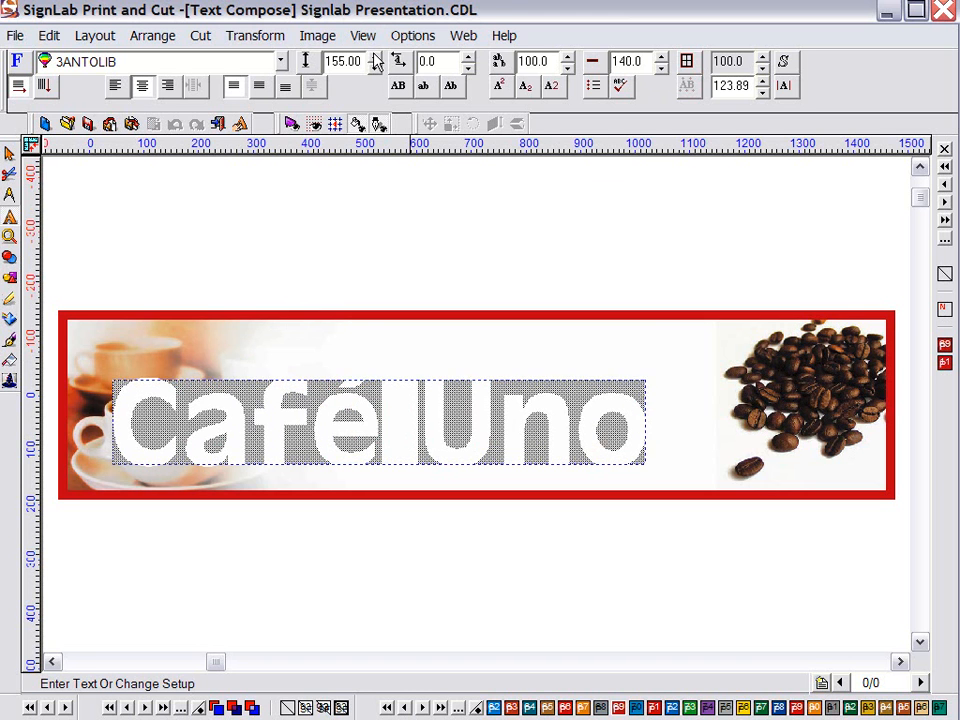
left_click(374, 67)
left_click(374, 67)
Widen the Café Uno lettering to 106 with letter spacing unchanged, and open the font list
left_click(467, 57)
left_click(467, 57)
left_click(467, 57)
left_click(569, 57)
left_click(569, 57)
left_click(569, 57)
left_click(569, 57)
left_click(569, 57)
left_click(569, 57)
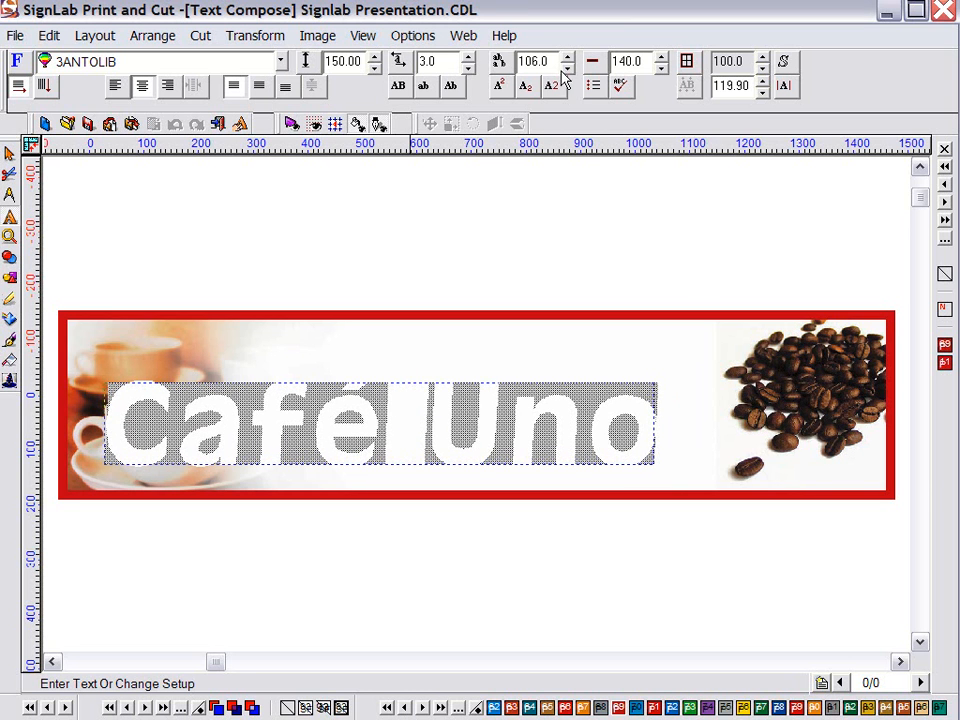
left_click(467, 66)
left_click(467, 66)
left_click(467, 66)
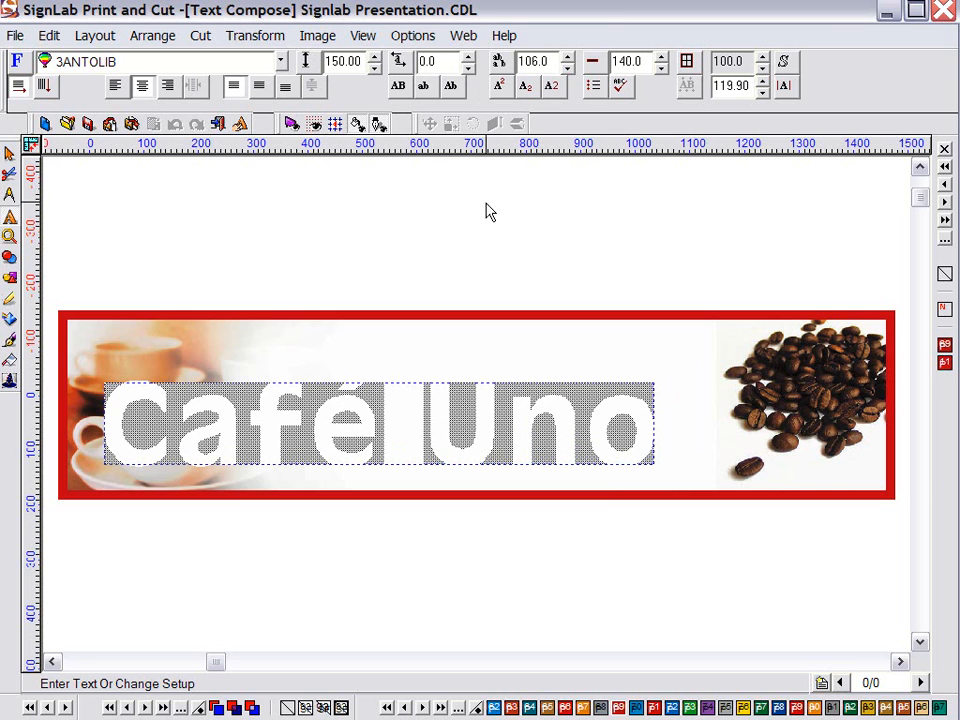
left_click(281, 62)
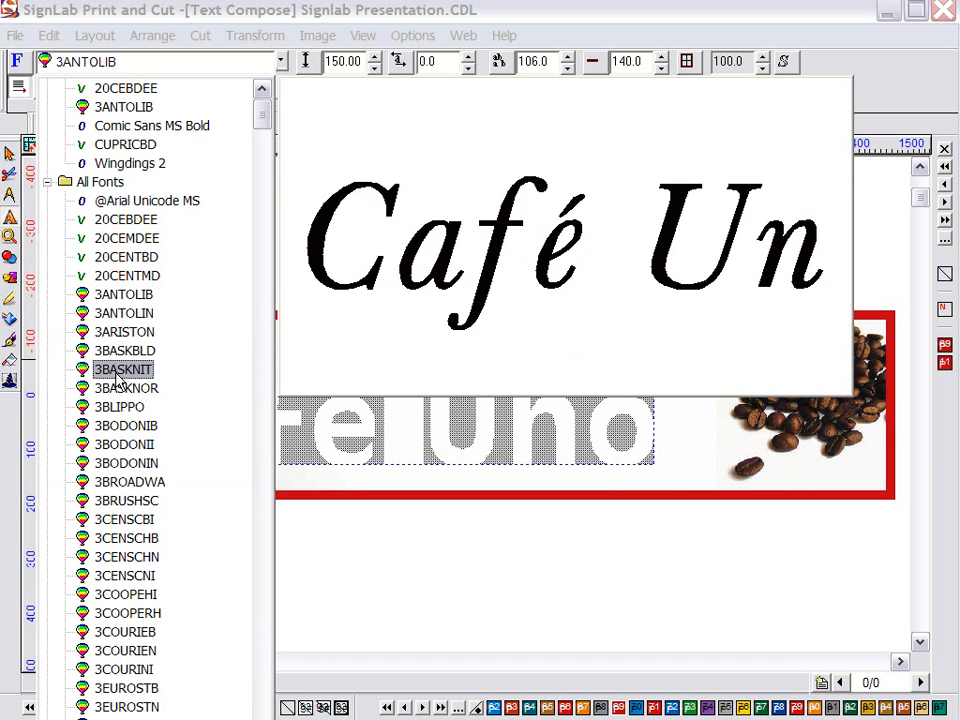
Scroll through the font previews, then open Font Detective
scroll(120, 444, "down", 2)
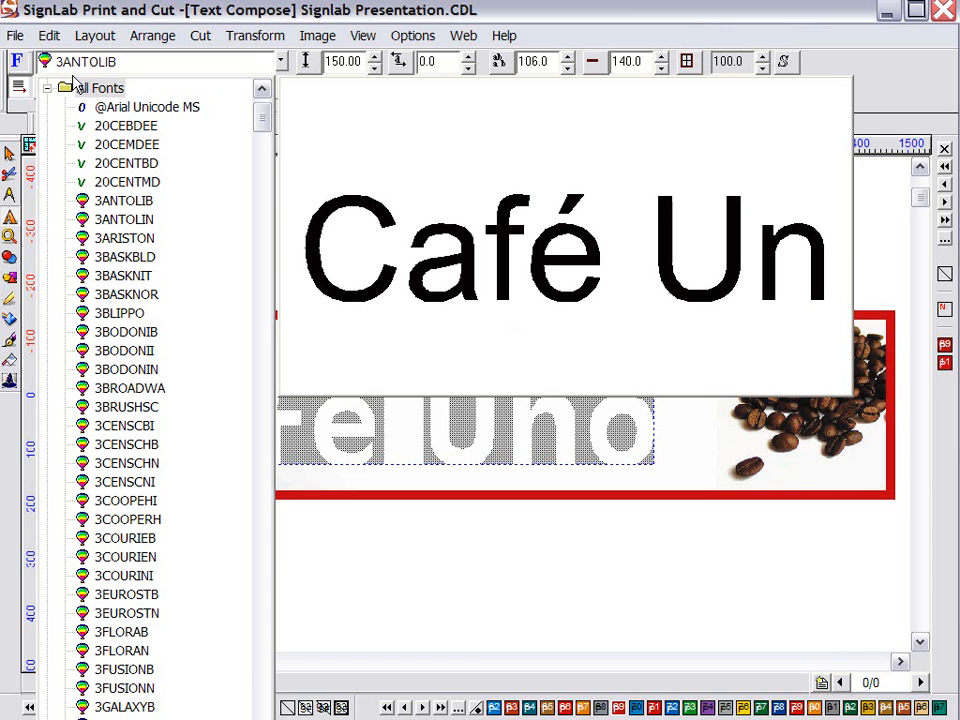
left_click(19, 62)
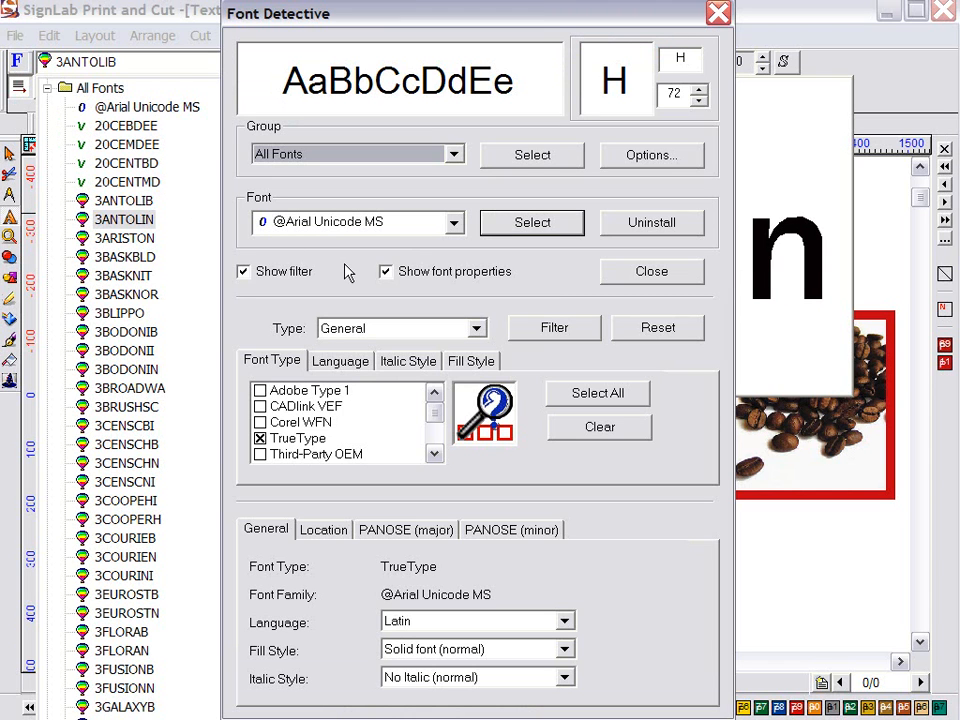
Filter the fonts to TrueType in Font Detective
mouse_move(435, 408)
left_mouse_down()
mouse_move(433, 435)
mouse_move(433, 418)
left_mouse_up()
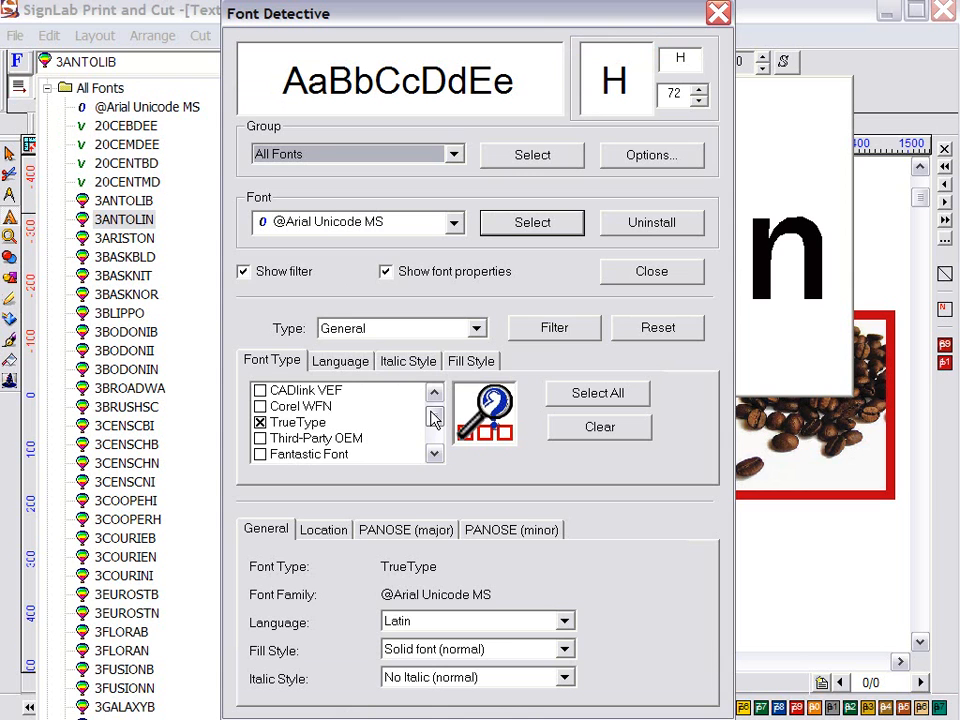
left_click(280, 424)
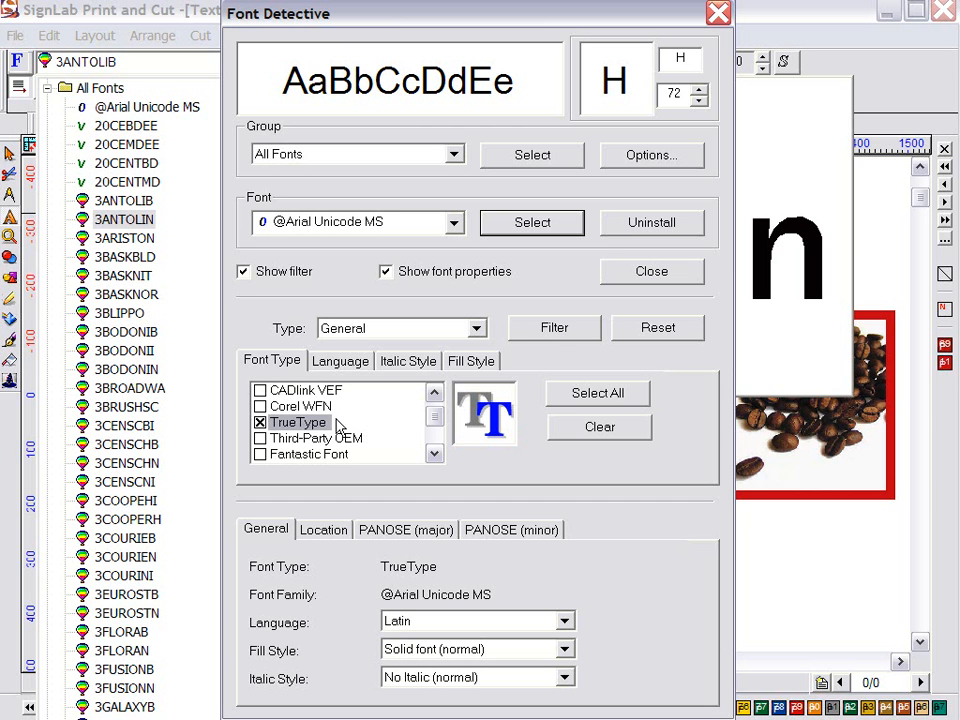
left_click(554, 328)
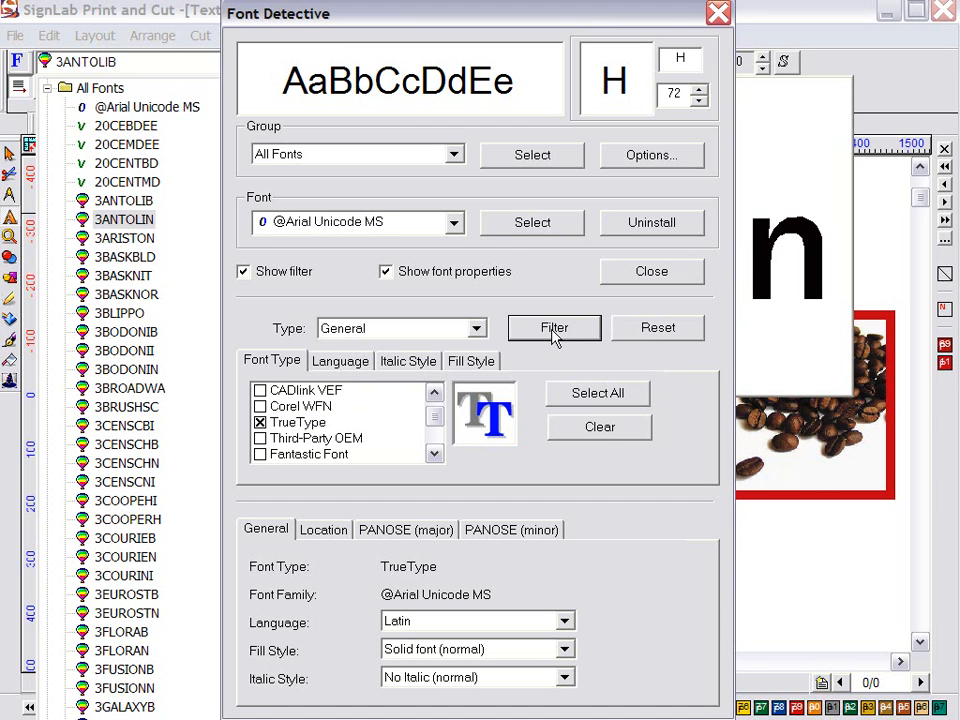
left_click(454, 223)
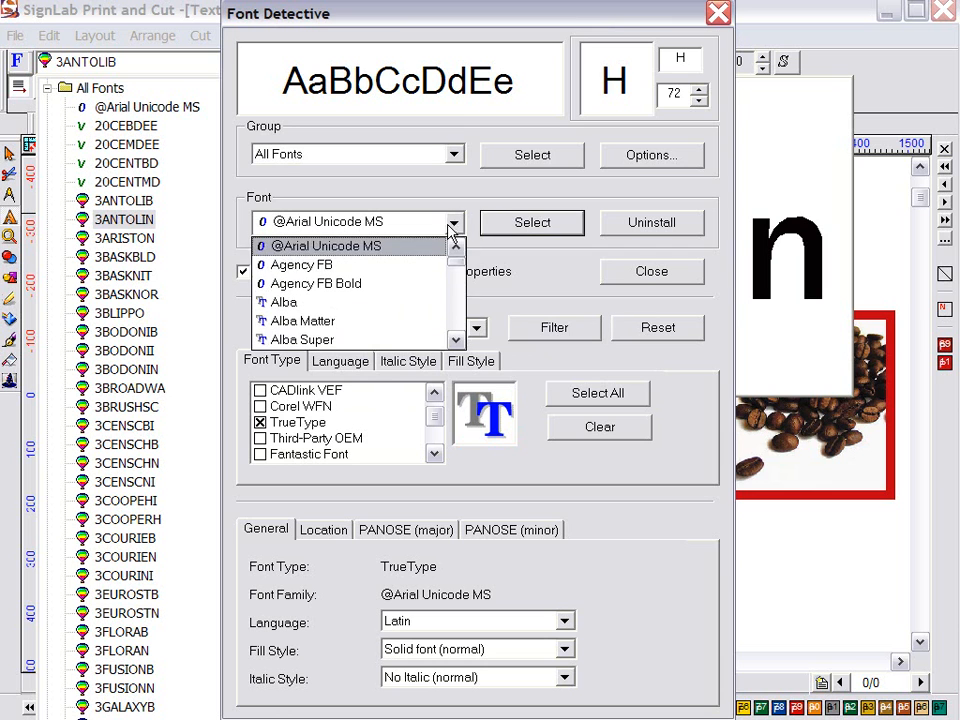
left_click(632, 170)
Add a font group named 'True Type' based on the current filter
left_click(651, 155)
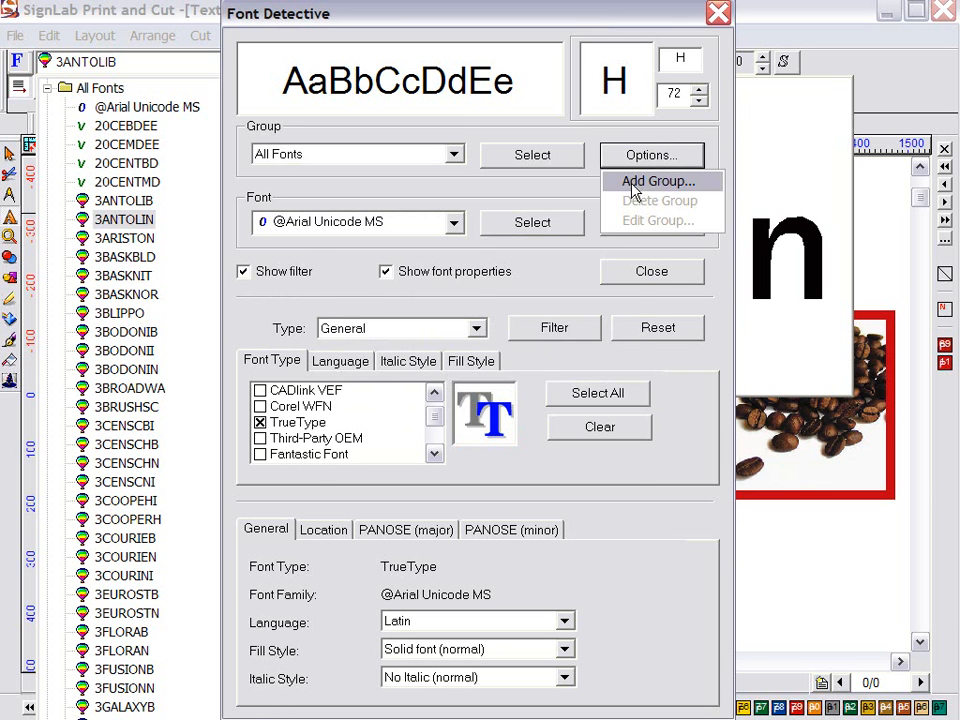
left_click(628, 182)
left_click(439, 378)
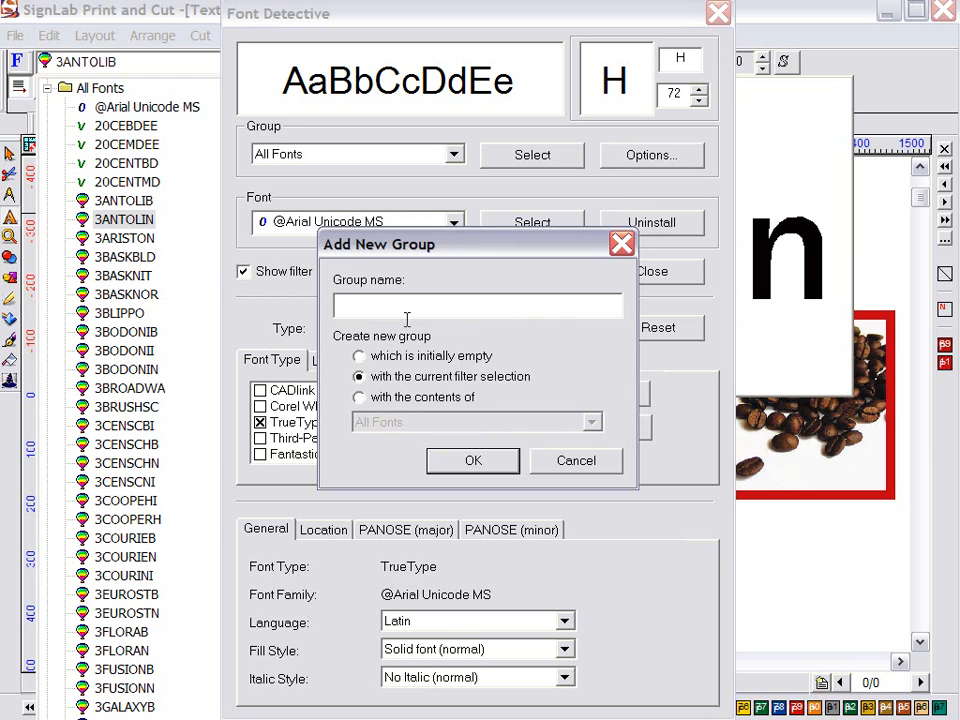
type("True Type")
Confirm and apply the True Type group, previewing the 20CEMDEE font on the text
left_click(440, 461)
left_click(532, 155)
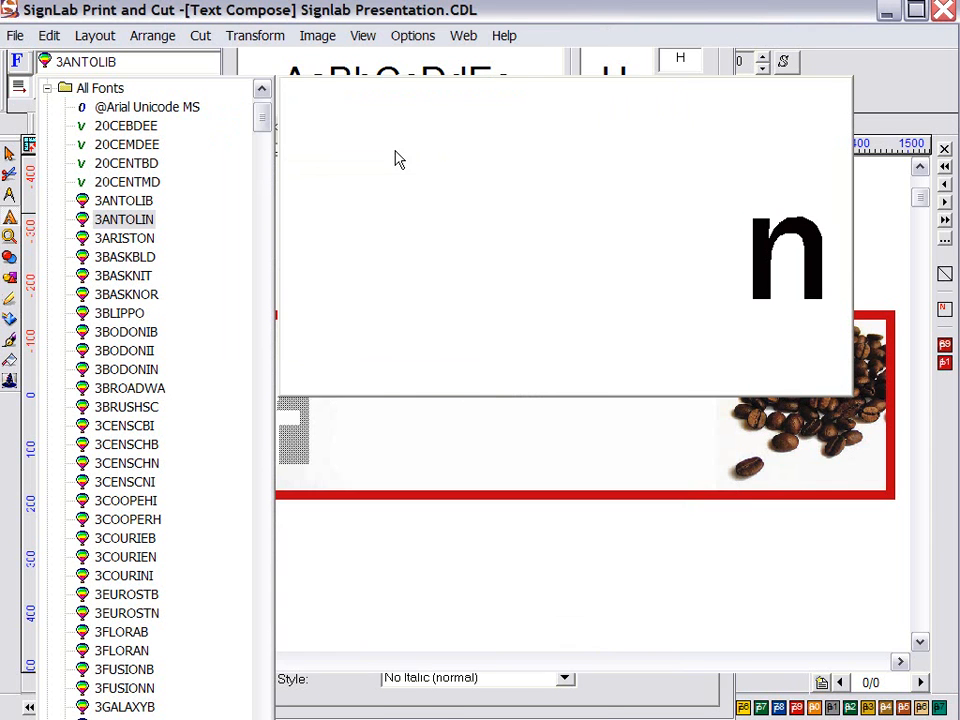
left_click(130, 144)
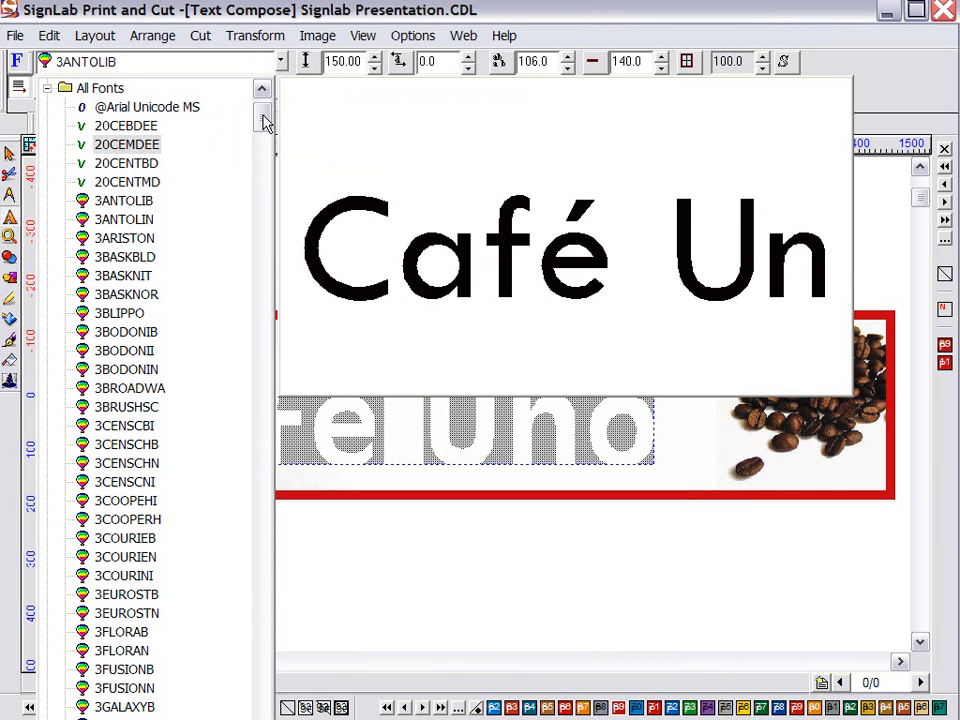
Collapse _Selected Fonts and All Fonts, expand the True Type group, and reopen Font Detective
left_click_drag(268, 118, 266, 160)
left_click_drag(263, 175, 264, 86)
left_click(47, 89)
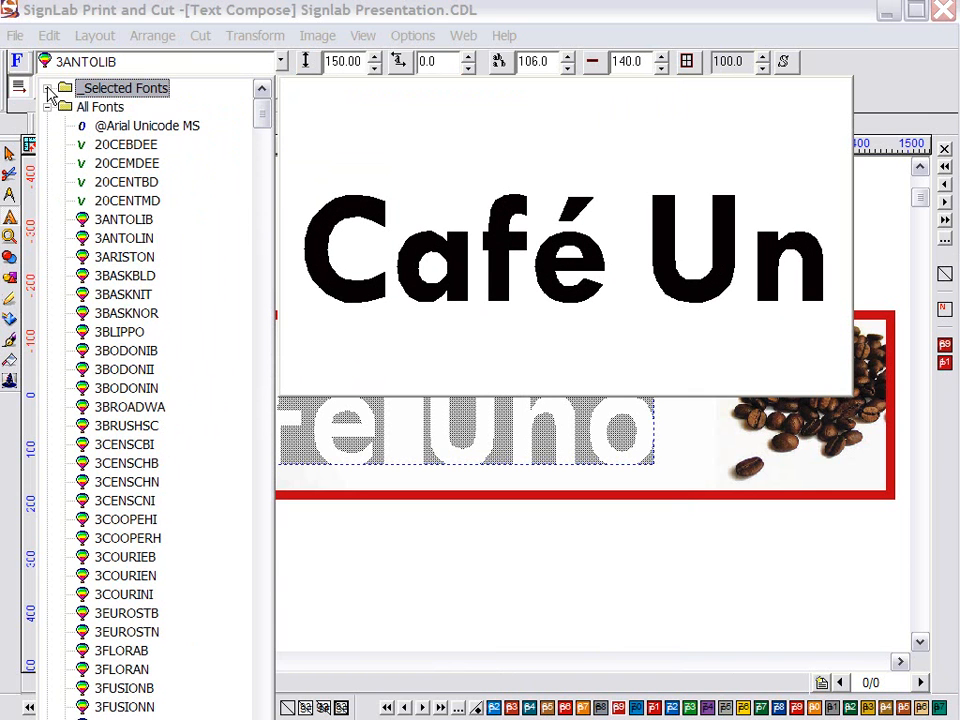
left_click(47, 108)
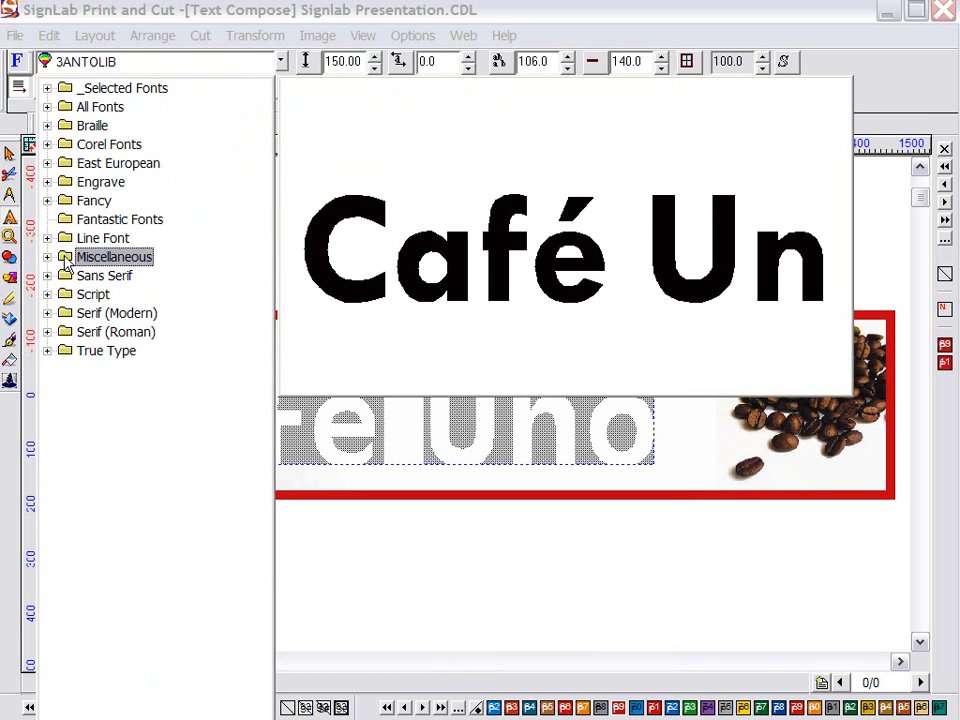
left_click(47, 350)
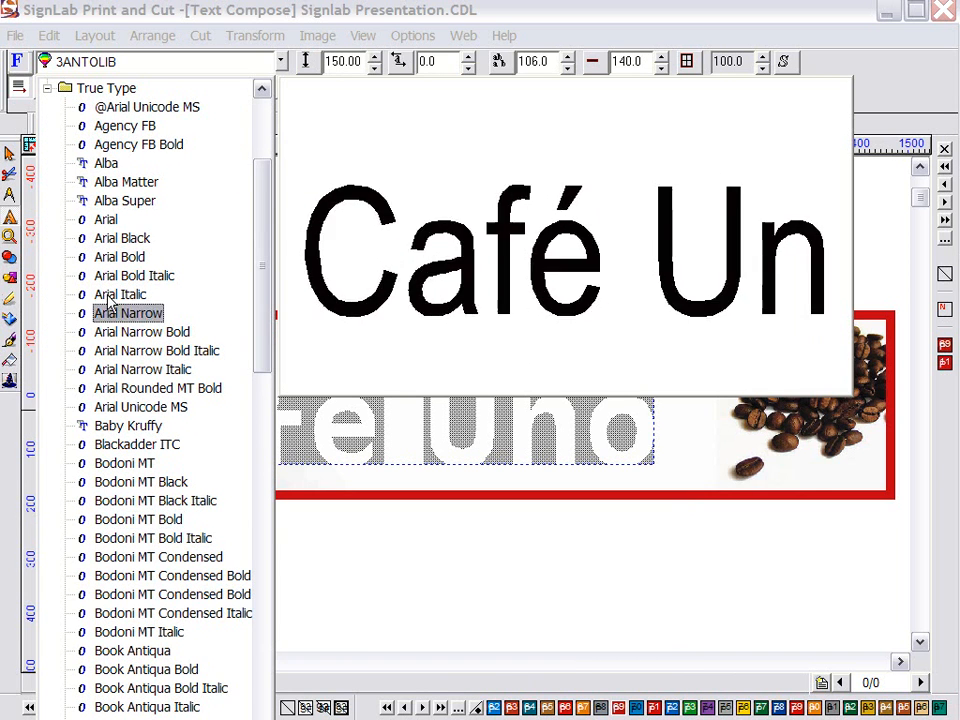
left_click(20, 66)
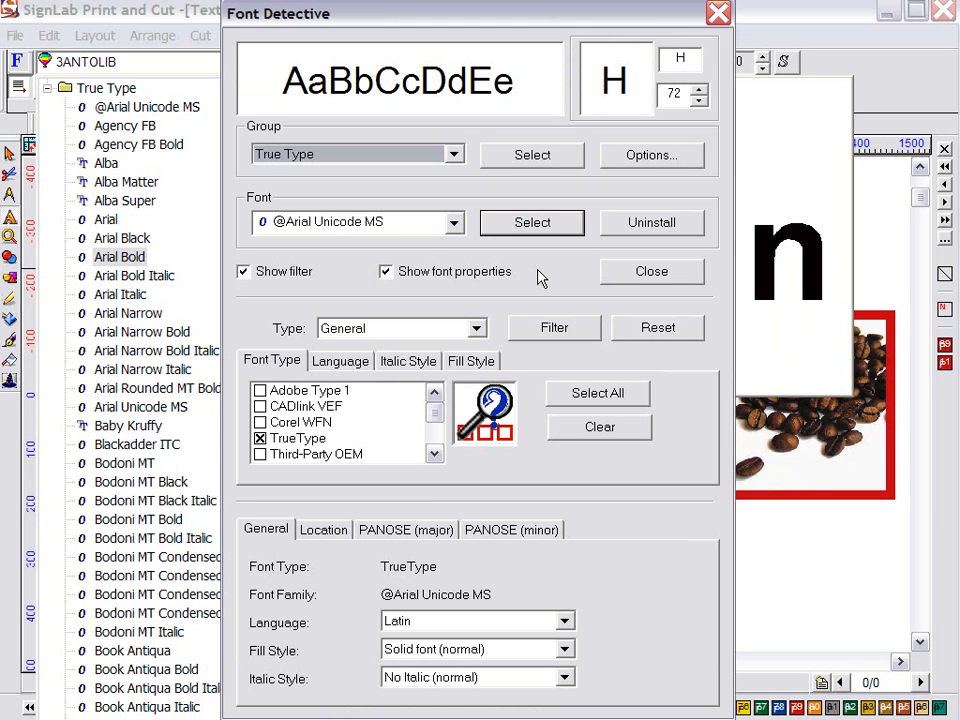
Create a new empty font group named 'Pay Less'
left_click(667, 161)
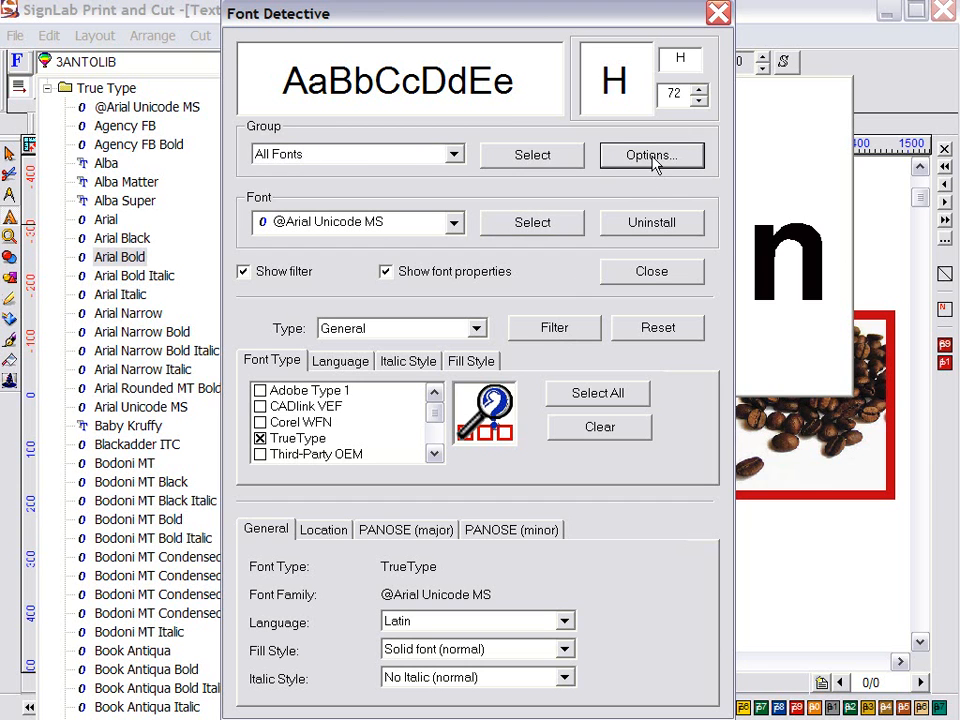
left_click(655, 165)
left_click(650, 181)
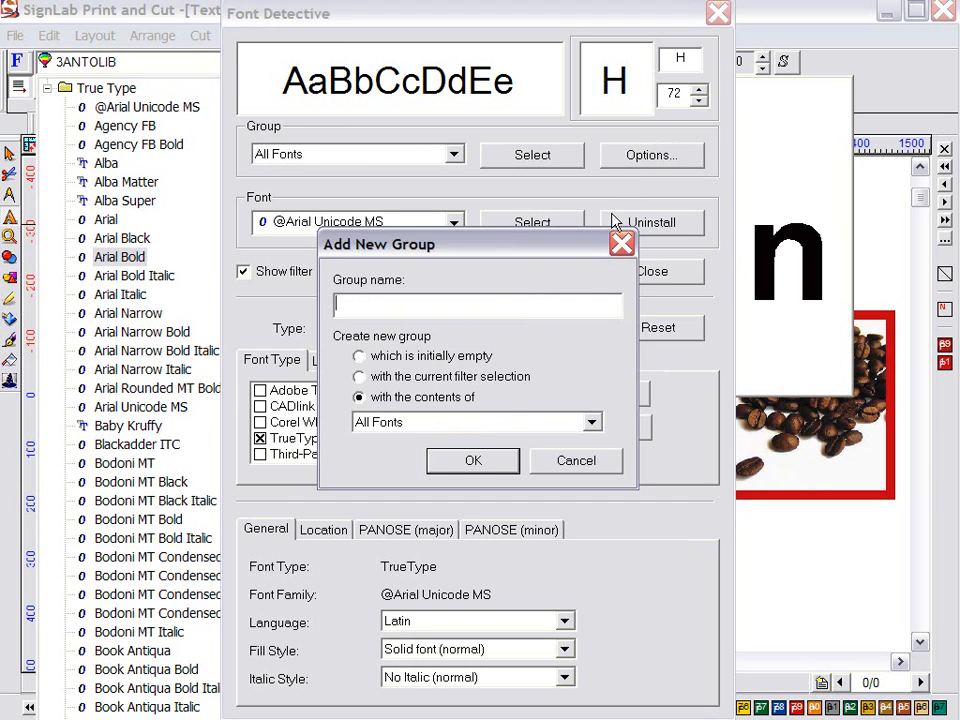
left_click(420, 357)
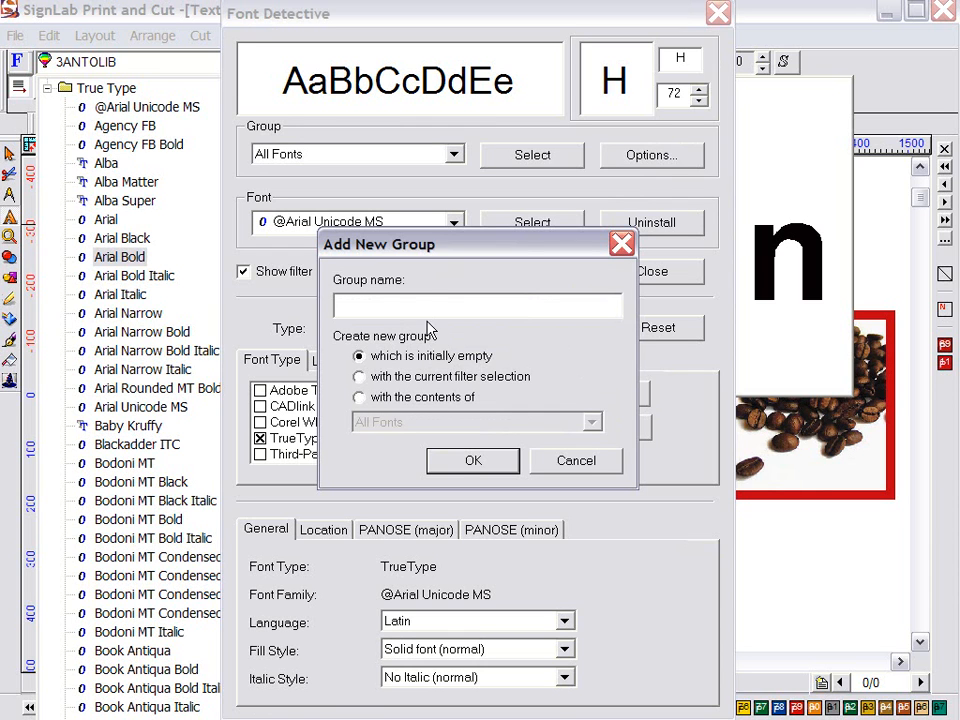
left_click(436, 307)
type("Pay Less")
left_click(462, 462)
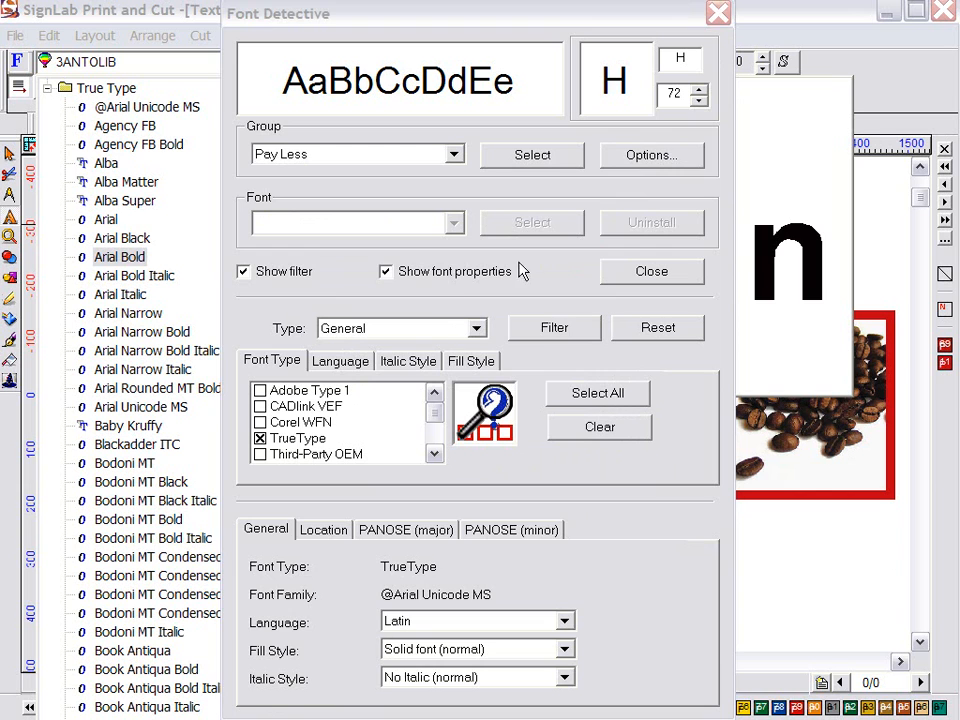
Open the Group Editor for Pay Less and add 3BASKBLD
left_click(558, 273)
left_click(656, 156)
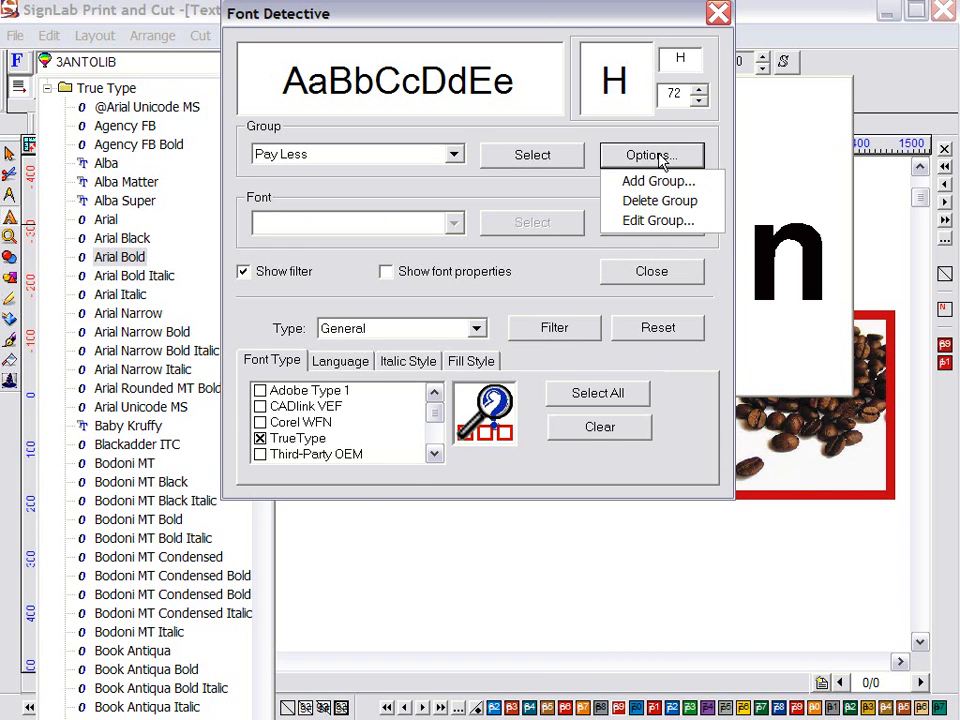
left_click(657, 221)
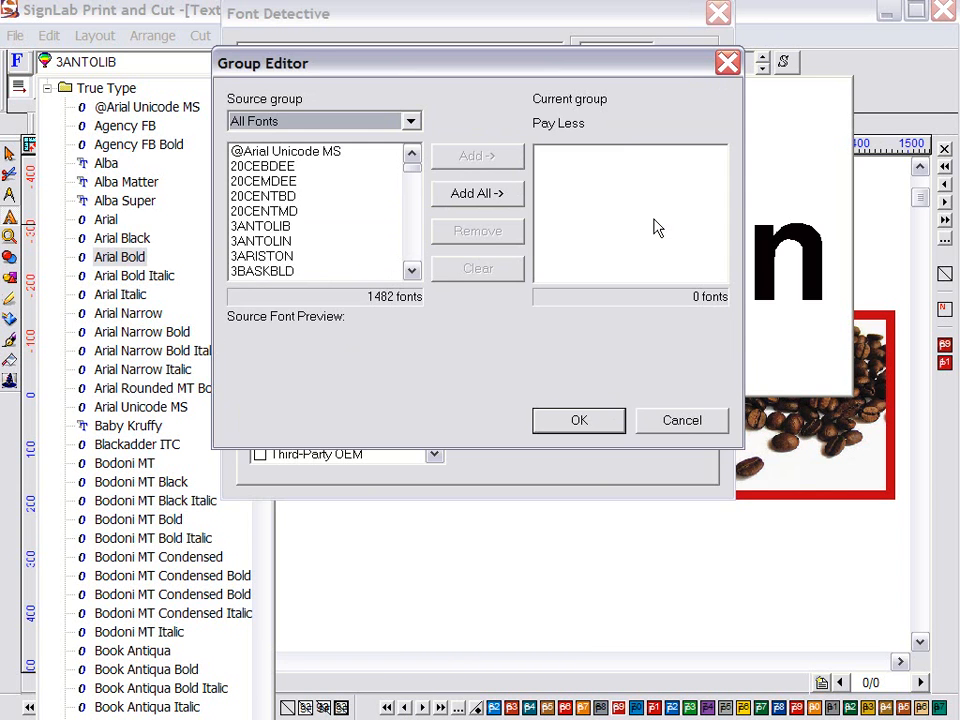
left_click(411, 272)
left_click(411, 272)
left_click(411, 272)
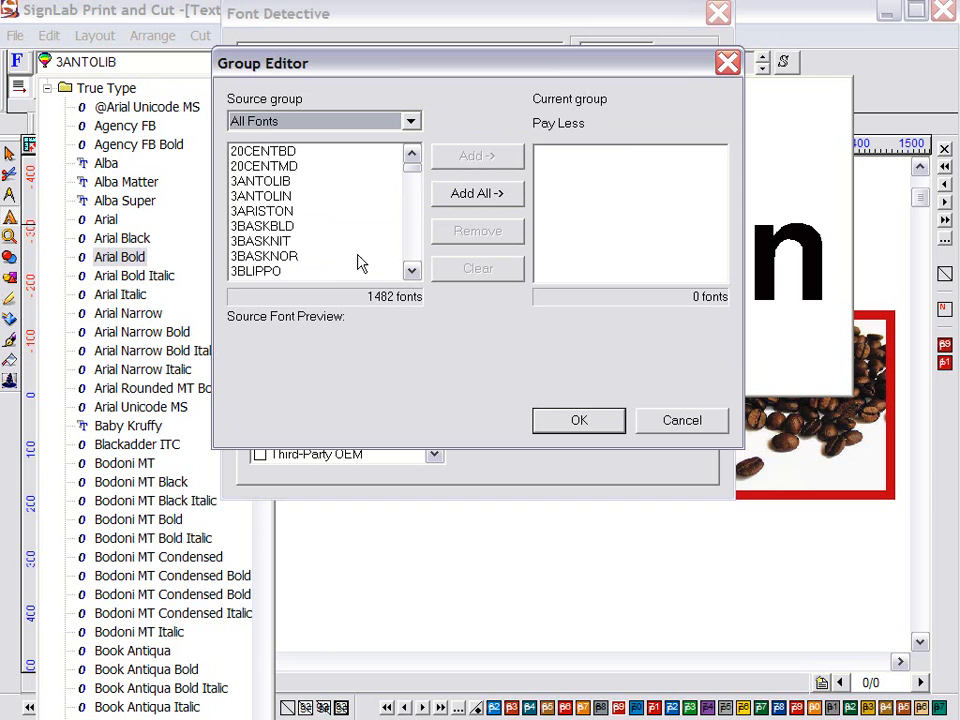
left_click(315, 225)
left_click(477, 160)
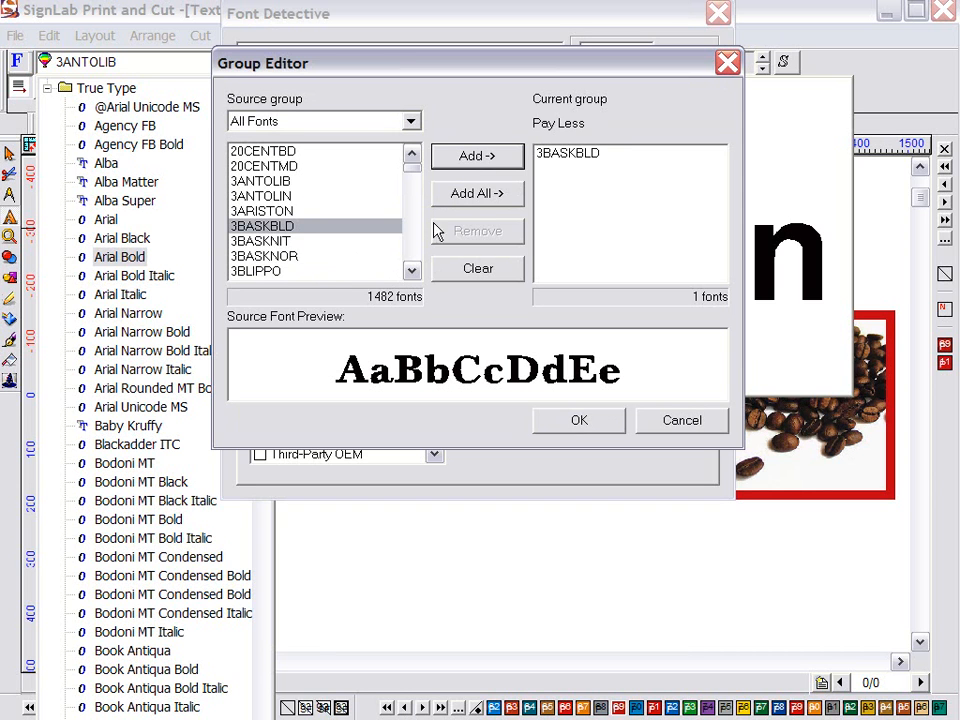
left_click(411, 270)
left_click(411, 270)
Add 3BASKNIT and 3BASKNOR to Pay Less, save the group, and close Font Detective
left_click(262, 214)
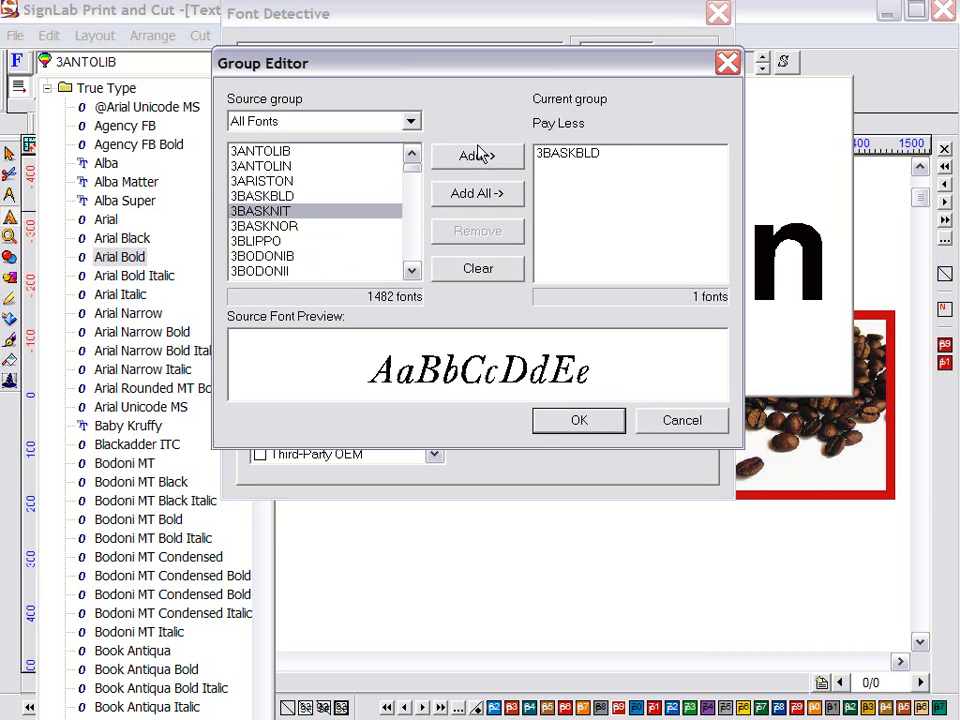
left_click(477, 156)
left_click(411, 272)
left_click(411, 272)
left_click(411, 272)
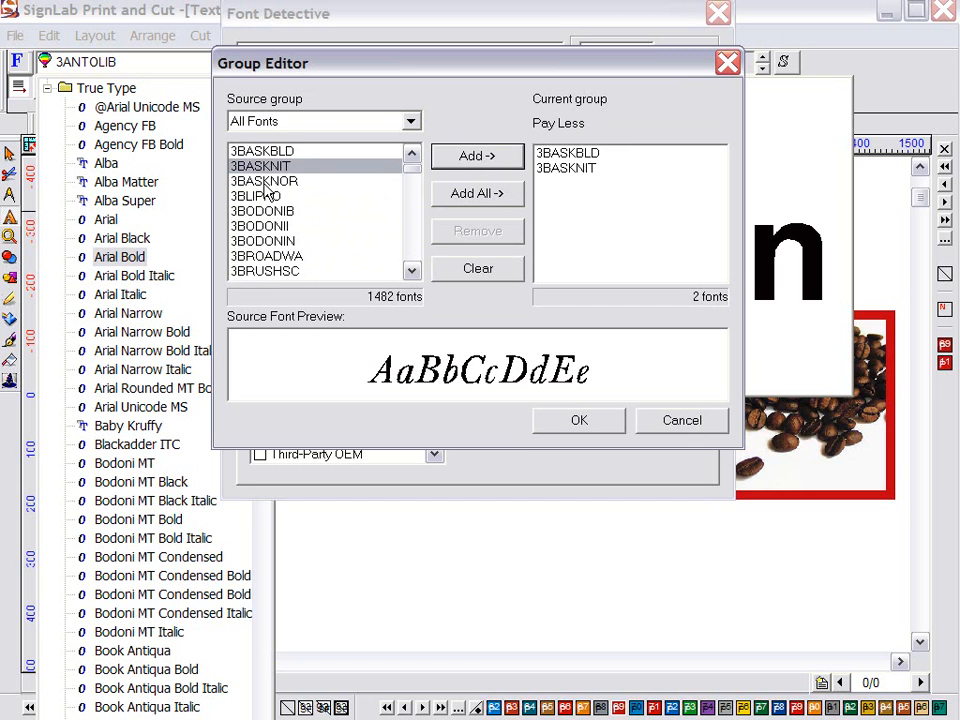
left_click(300, 183)
left_click(472, 159)
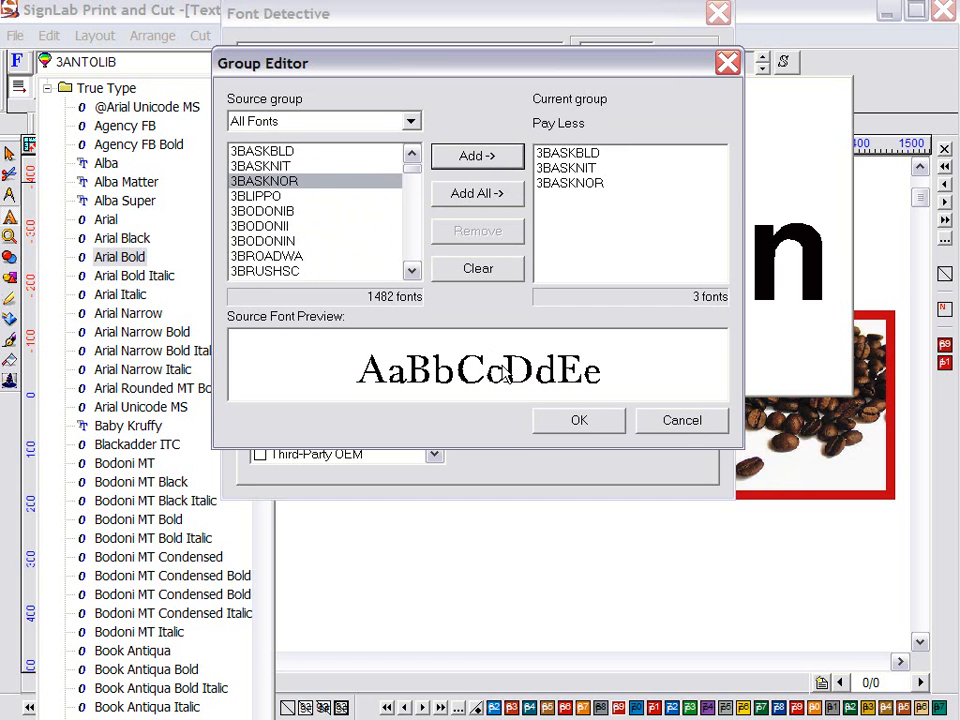
left_click(580, 422)
left_click(652, 271)
left_click(48, 108)
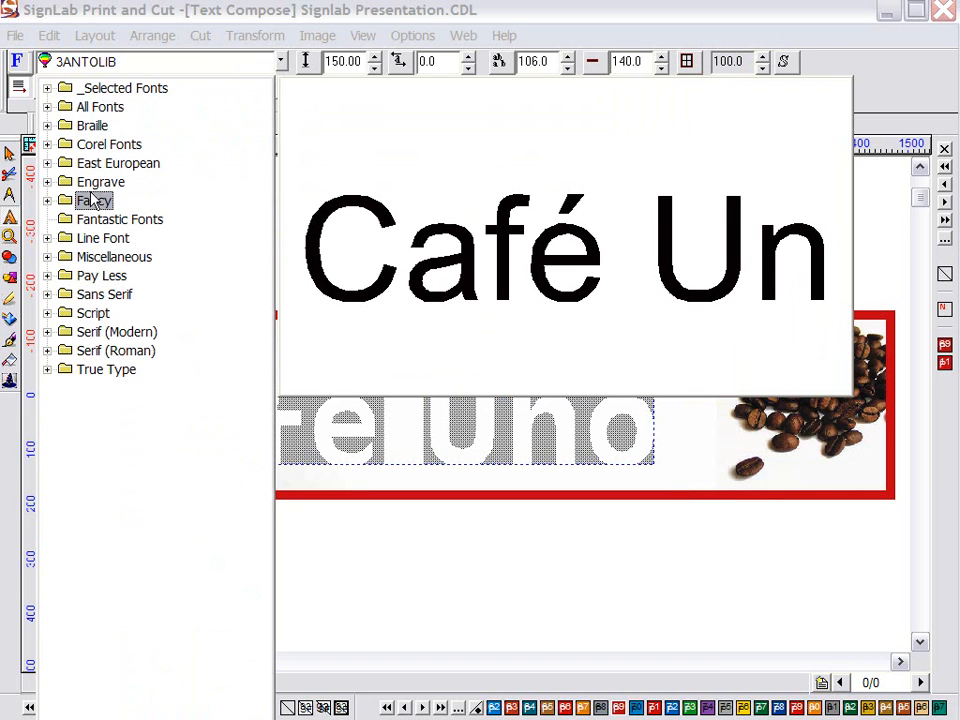
Browse the Pay Less and All Fonts lists and apply CUPRICBD to the Café Uno text
left_click(47, 276)
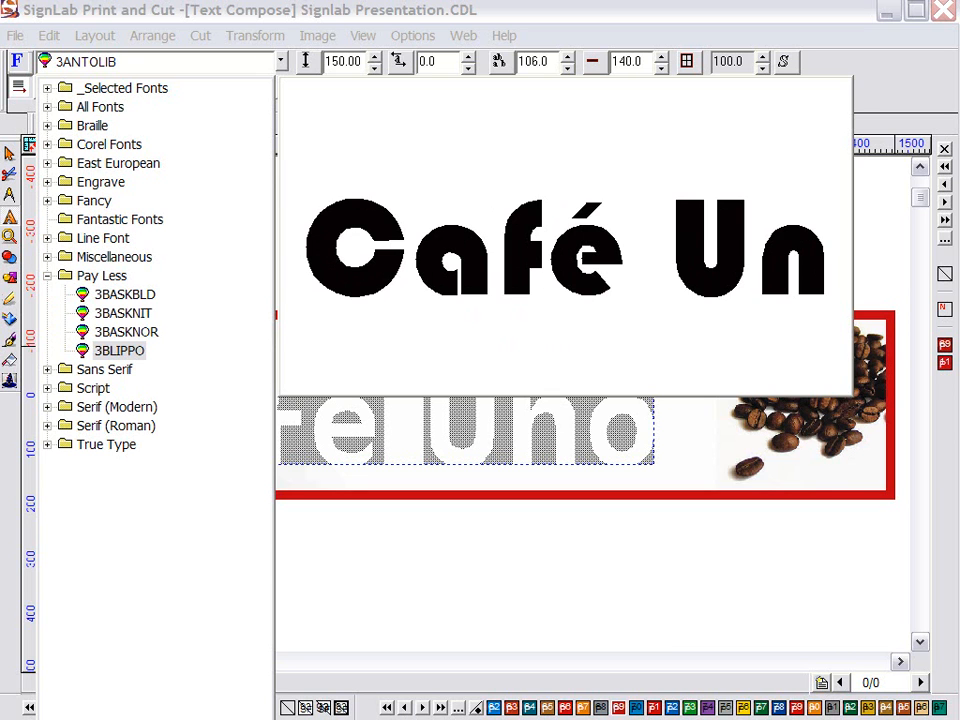
left_click(47, 275)
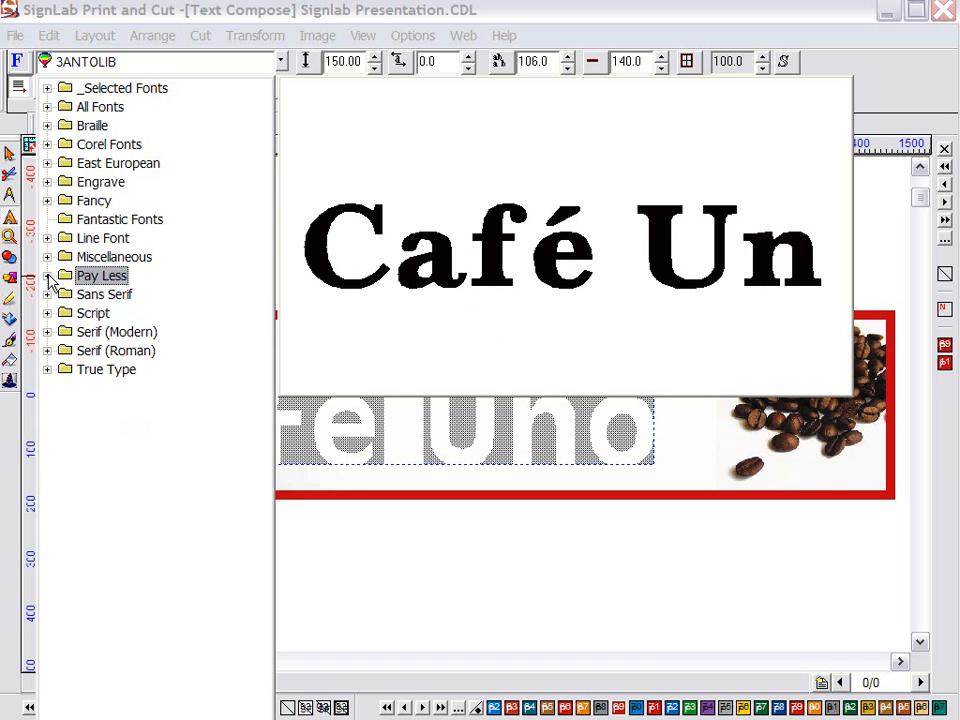
left_click(47, 107)
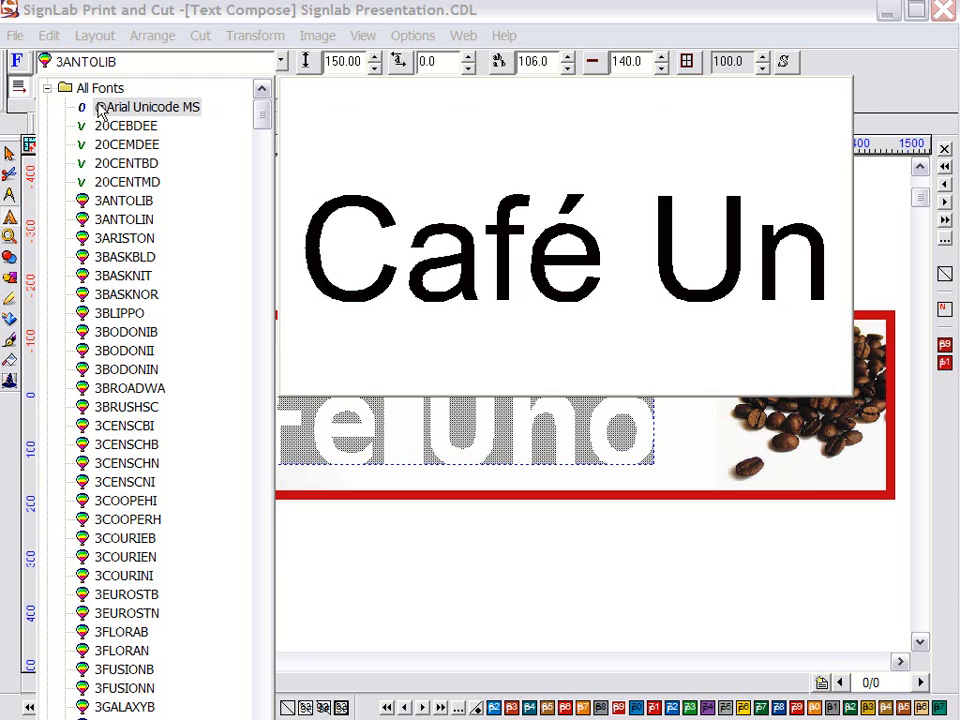
left_click(101, 110)
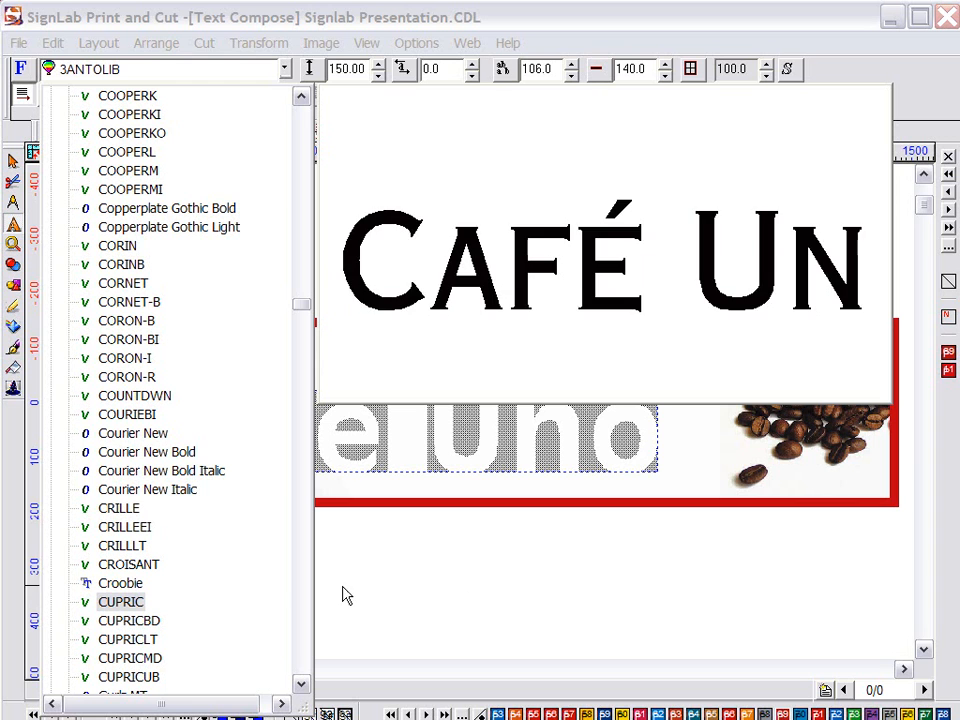
left_click(131, 622)
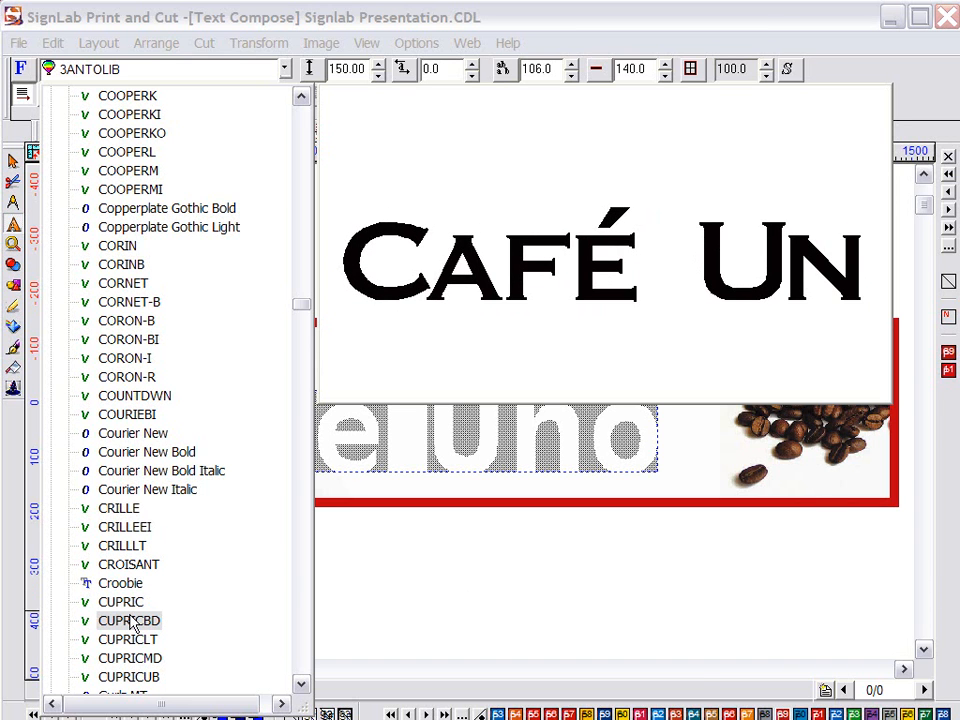
double_click(133, 622)
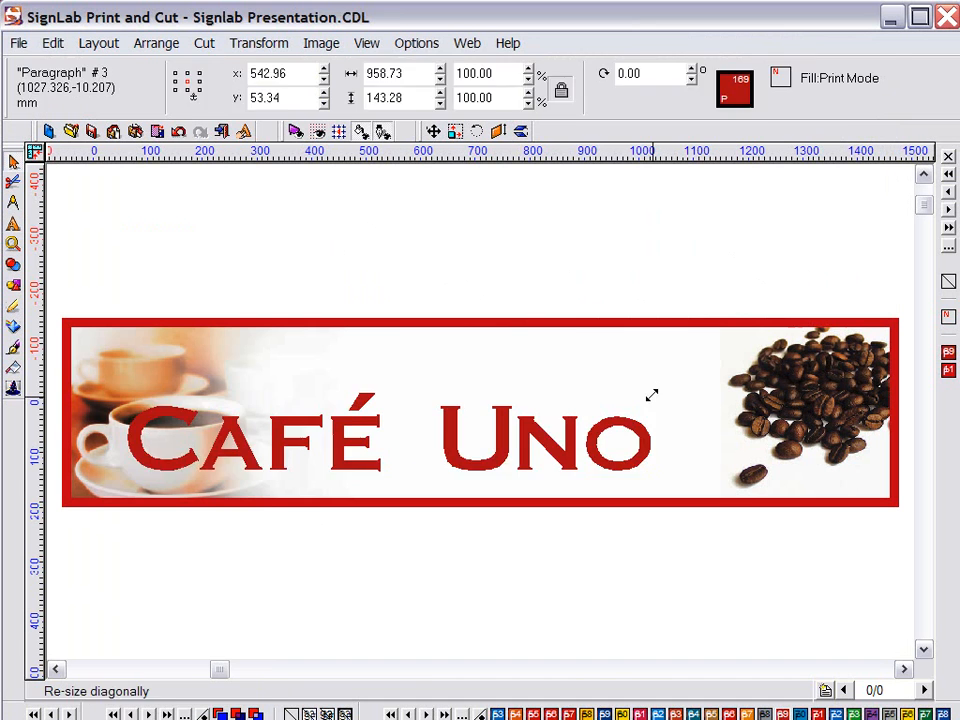
Enlarge and nudge the Café Uno text, trying yellow, blue and green solid fills
left_click_drag(651, 394, 729, 360)
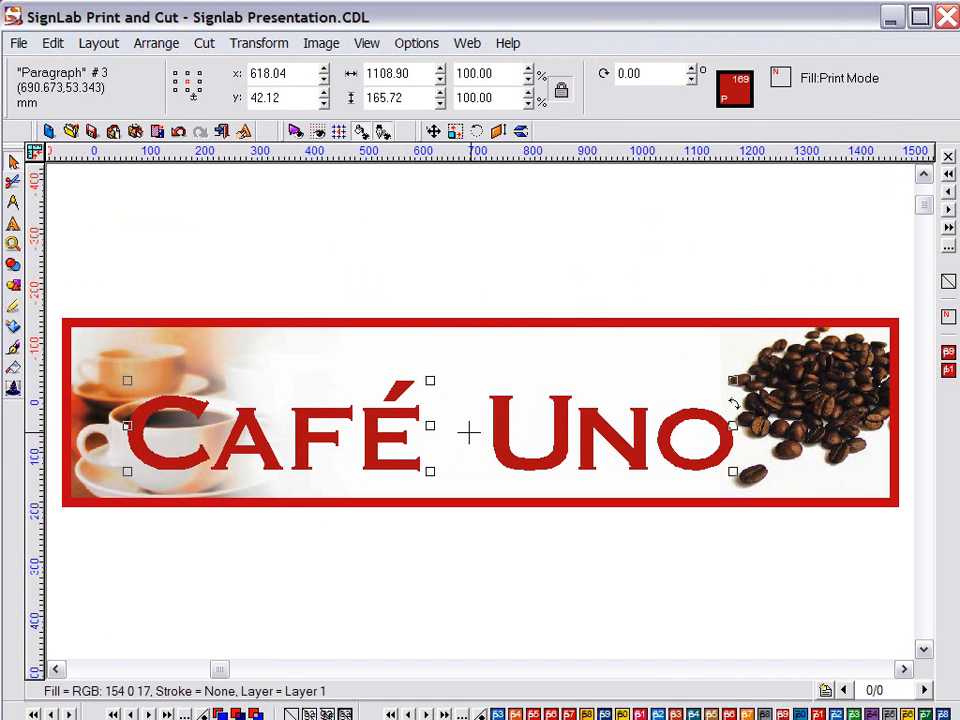
left_click_drag(434, 430, 430, 425)
left_click(597, 714)
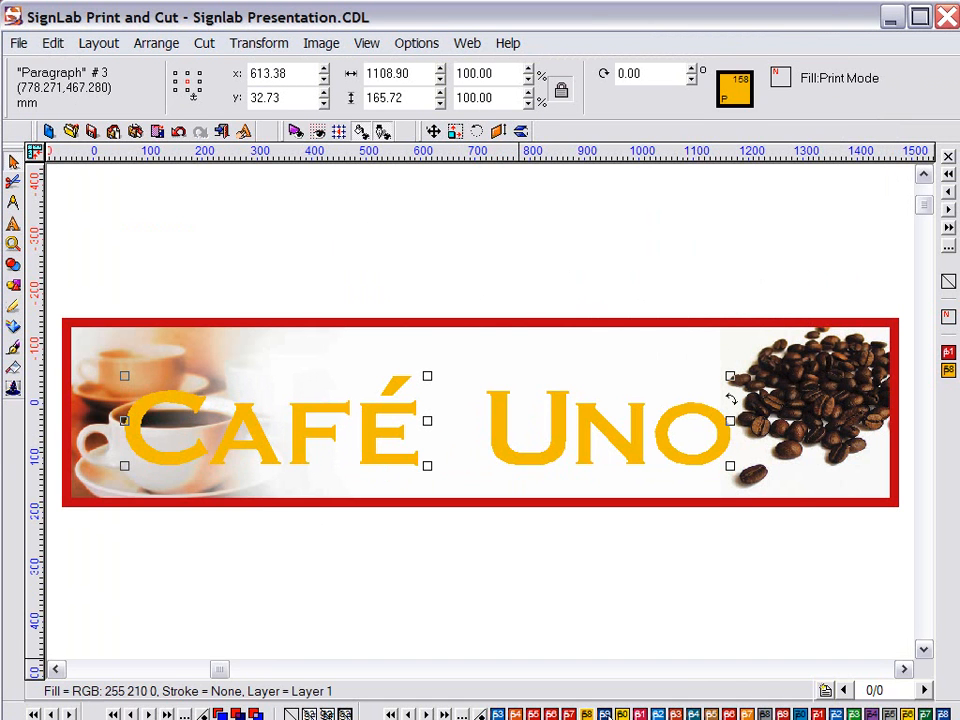
left_click(604, 714)
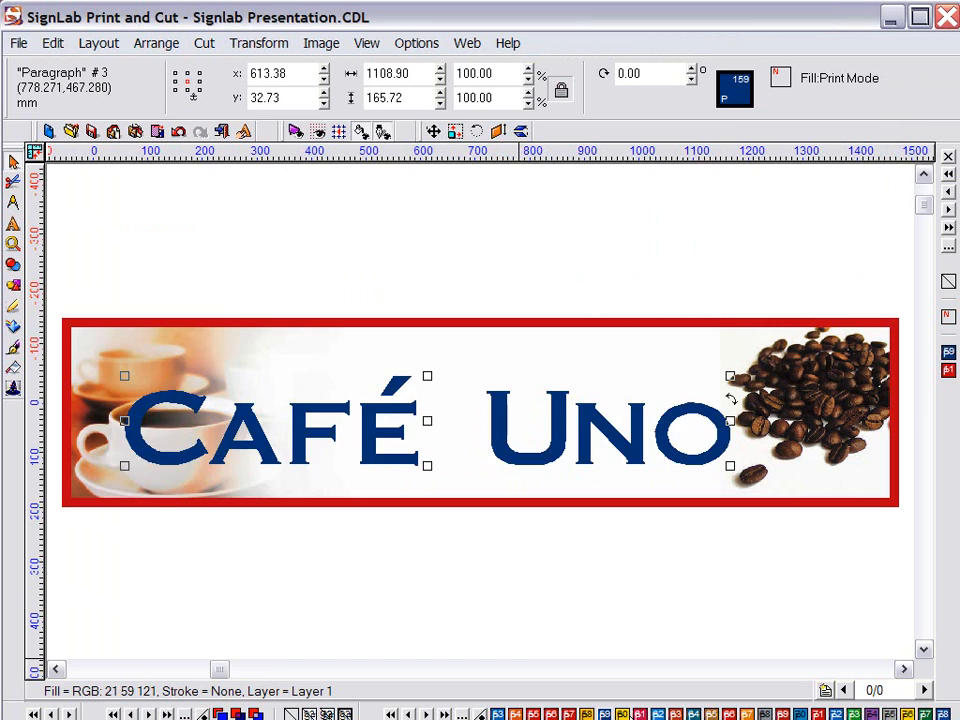
left_click(673, 714)
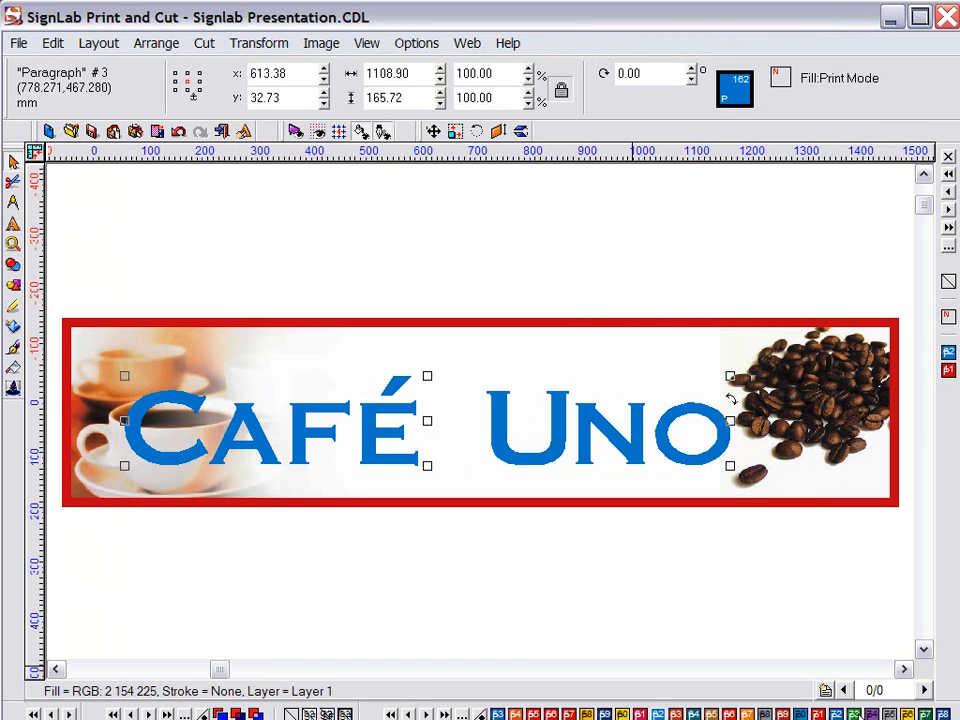
left_click(858, 714)
Switch the text to a gradient fill and choose a colour from the shop palette
left_click(13, 347)
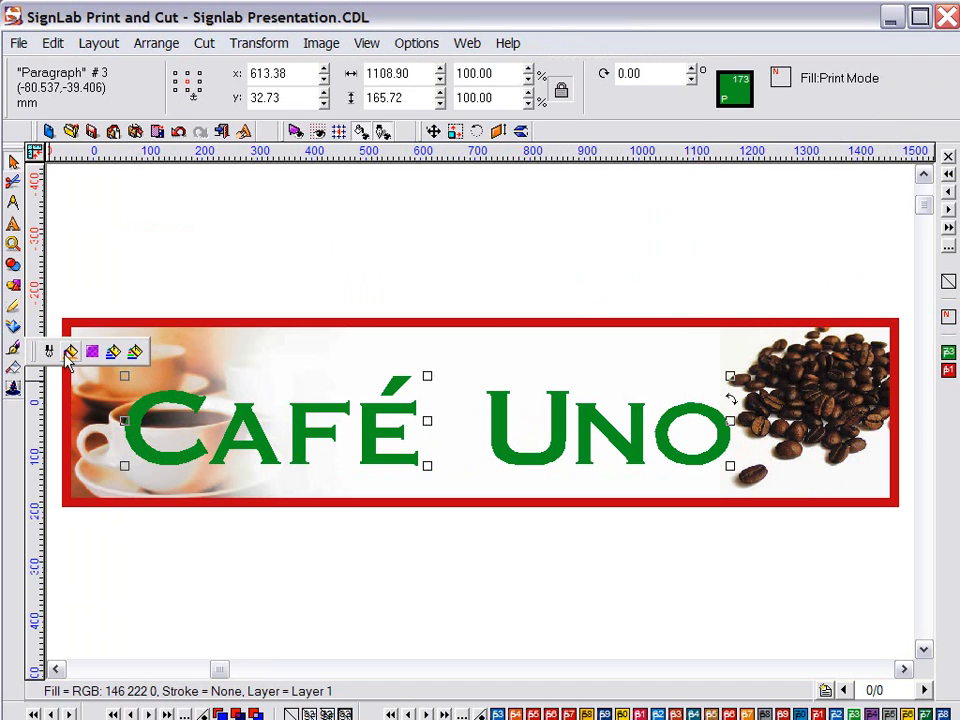
left_click(70, 351)
left_click(55, 72)
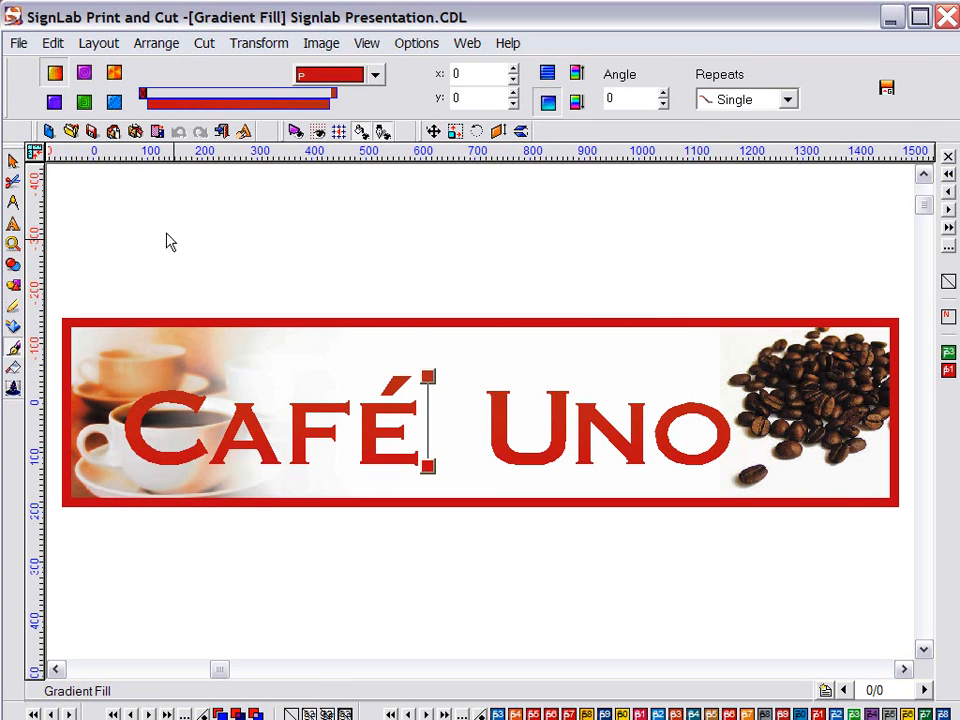
left_click(376, 77)
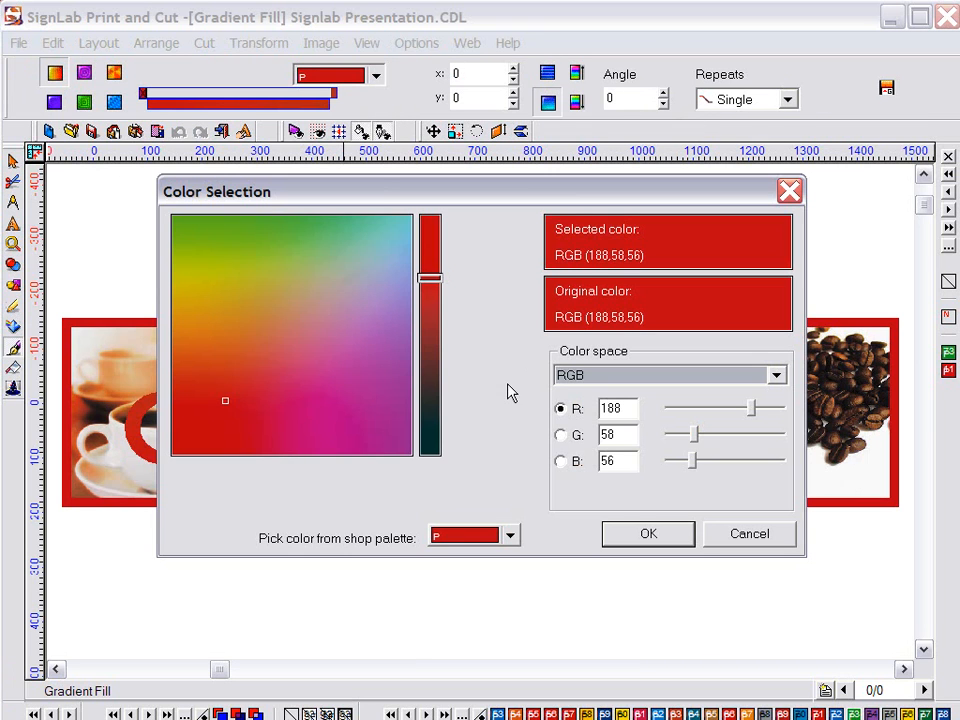
left_click_drag(504, 191, 500, 52)
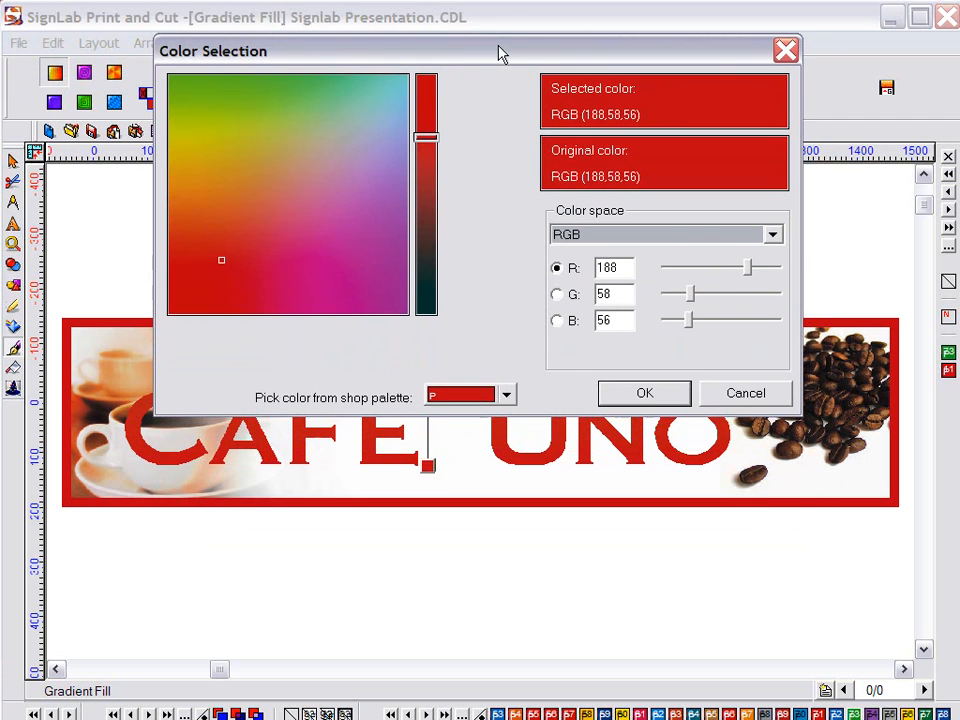
left_click(508, 398)
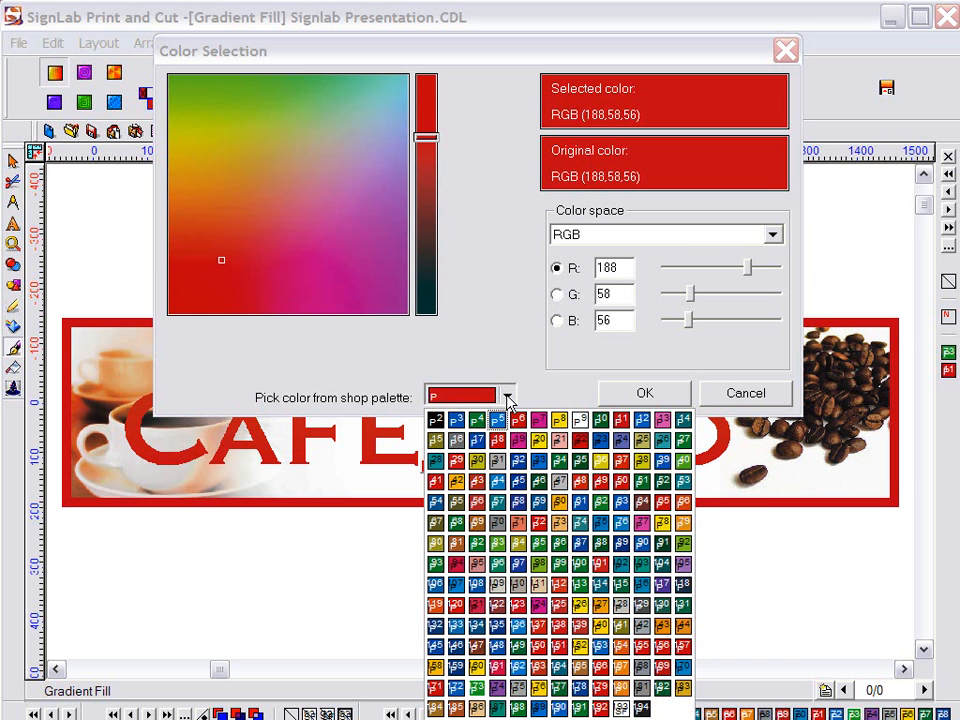
left_click(477, 420)
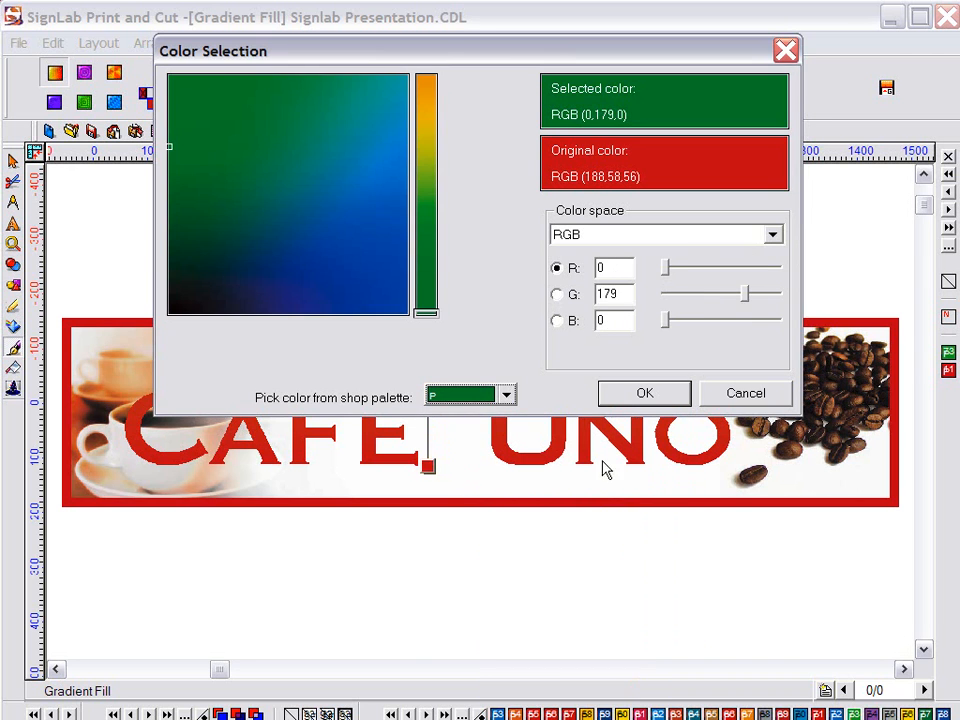
left_click(618, 394)
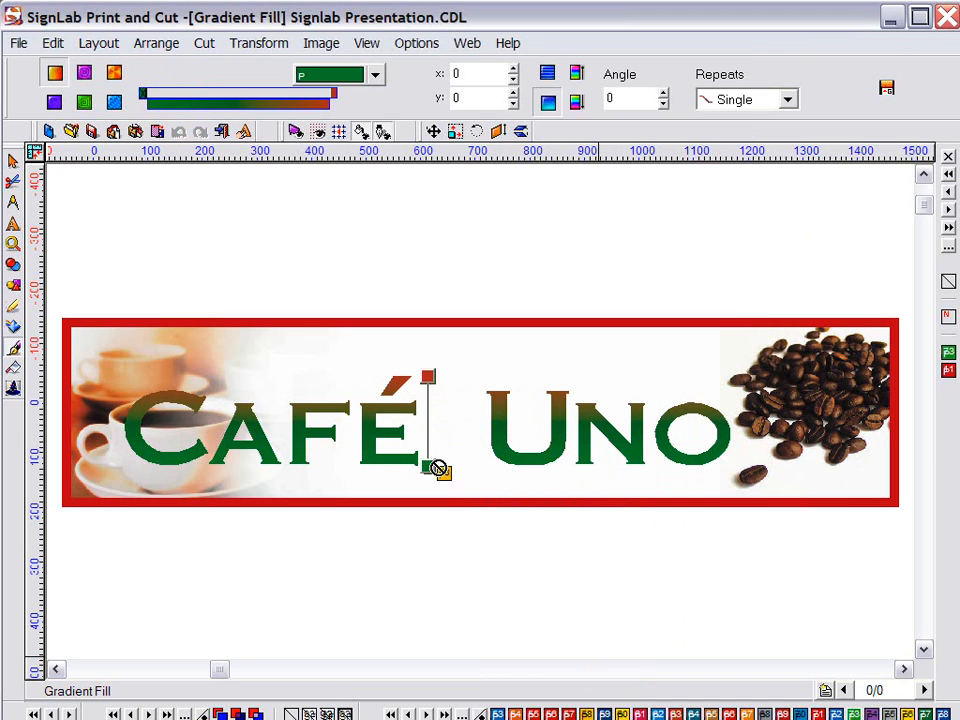
Set the gradient to red at the top and orange at the bottom, positioning its points
left_click_drag(430, 470, 430, 468)
left_click_drag(764, 712, 430, 383)
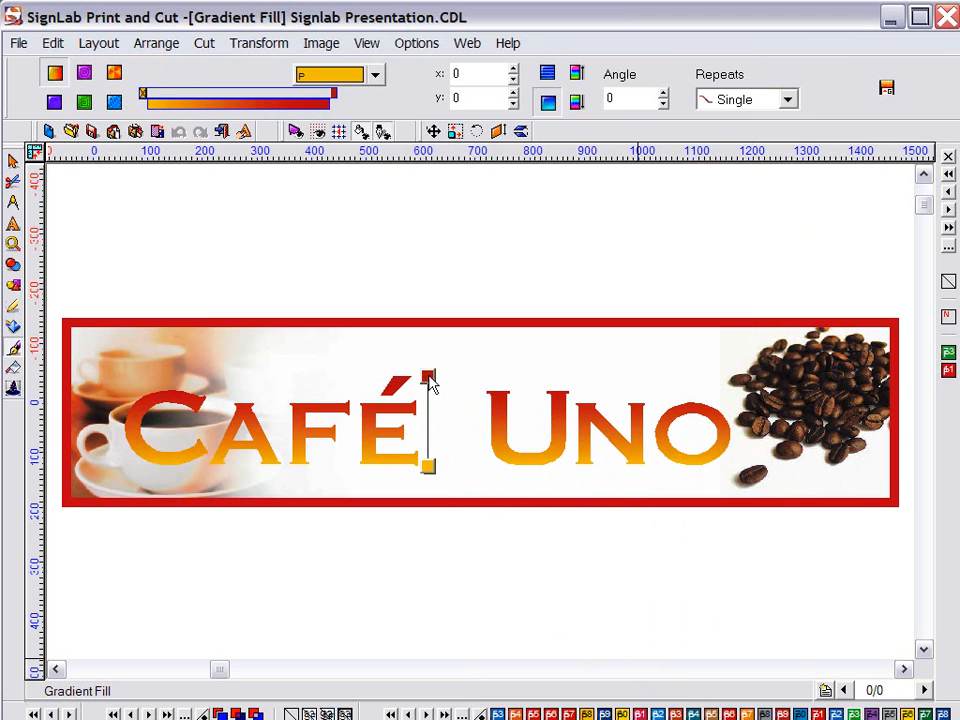
left_click_drag(856, 714, 428, 428)
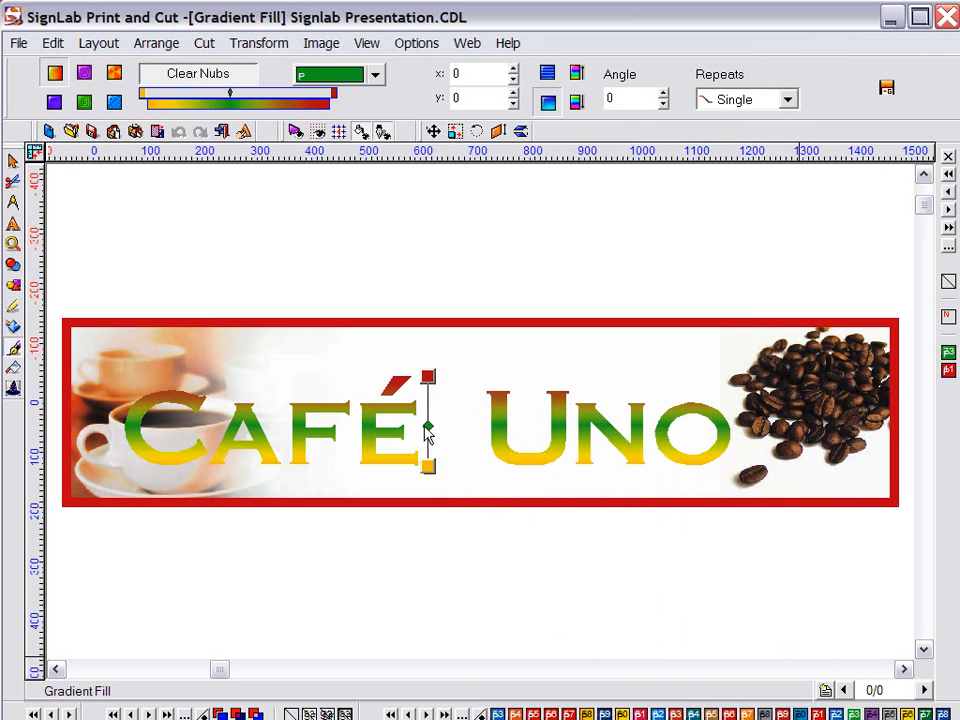
left_click_drag(583, 452, 428, 410)
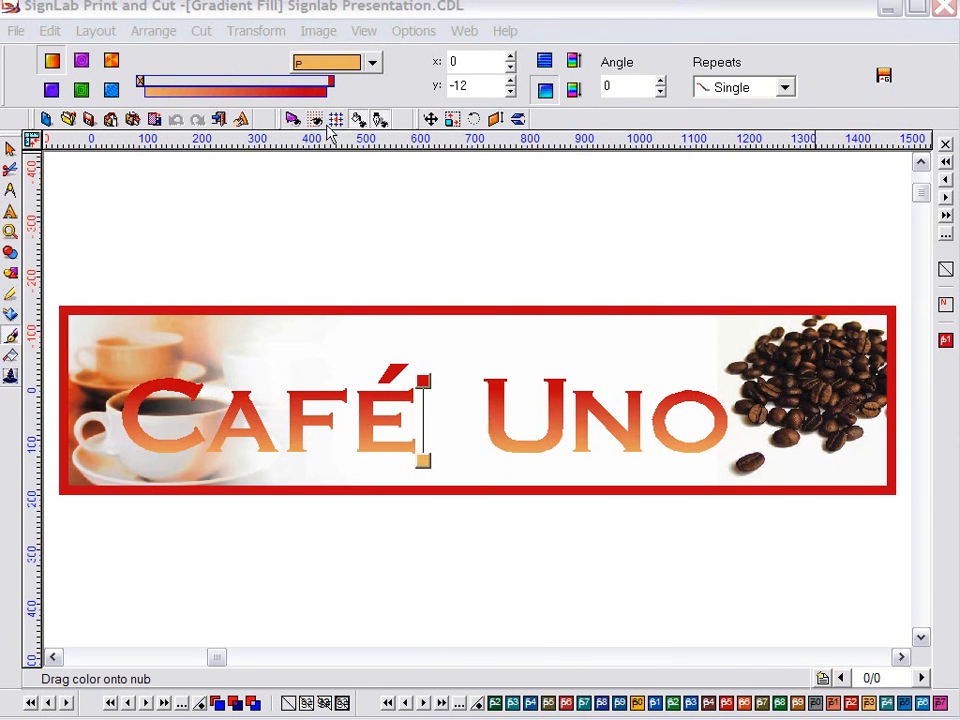
mouse_move(424, 380)
left_mouse_down()
mouse_move(407, 390)
mouse_move(419, 398)
left_mouse_up()
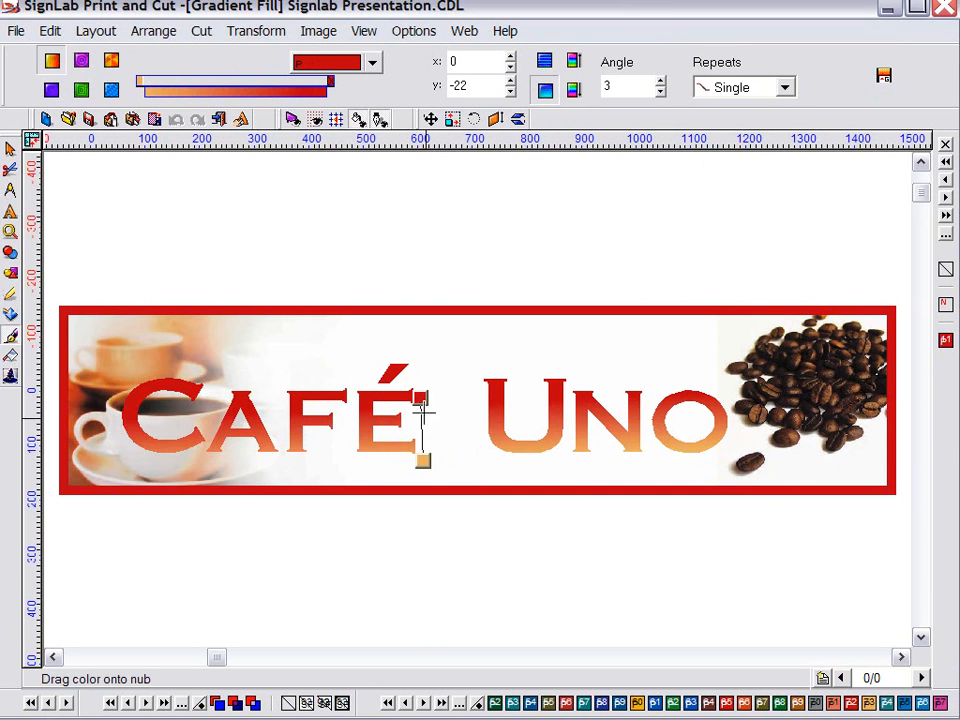
left_click_drag(423, 460, 420, 437)
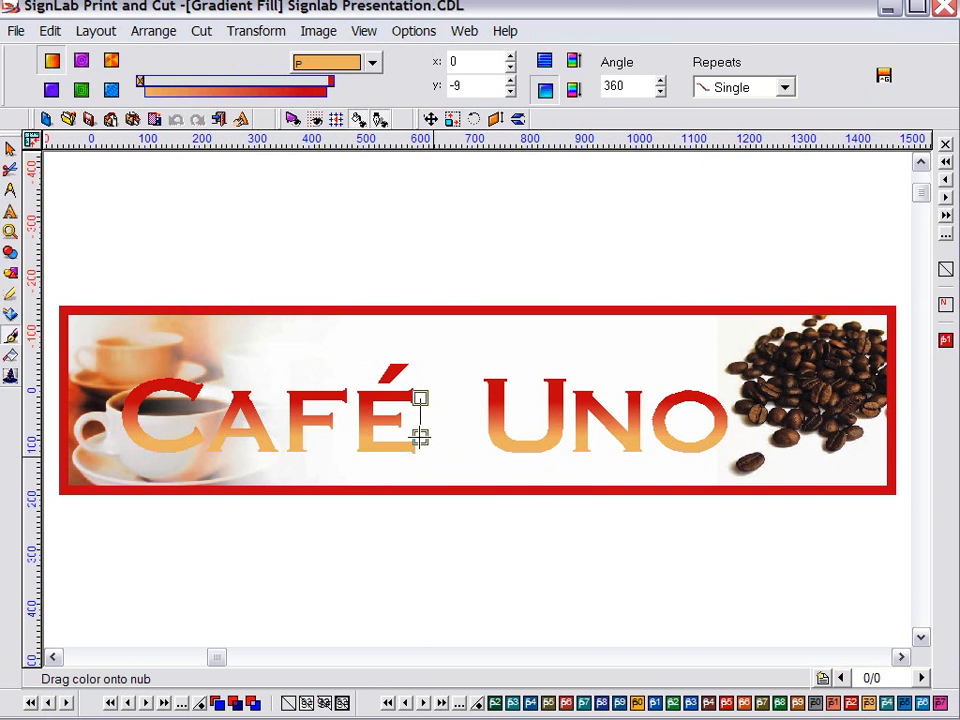
left_click_drag(420, 437, 420, 437)
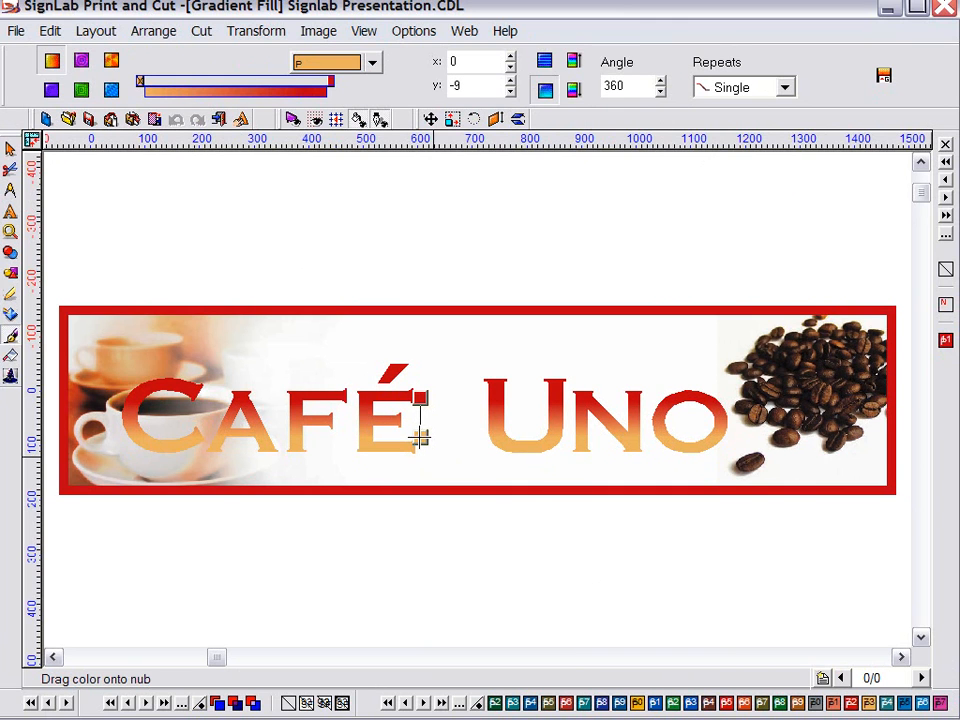
left_click(560, 237)
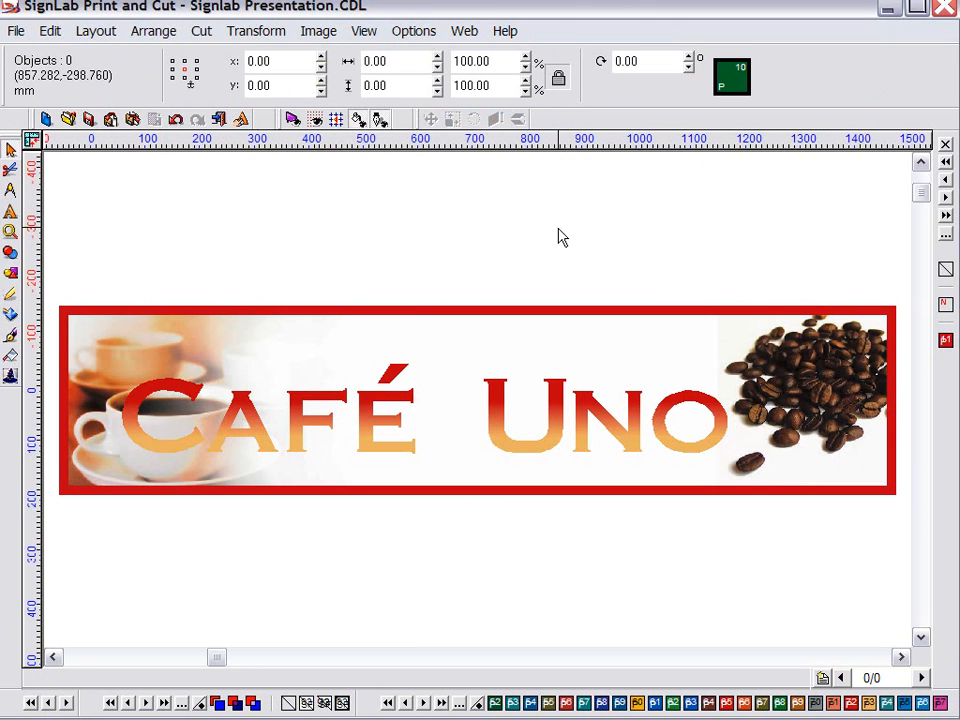
Enlarge Café Uno about 5% and add a black shadow cast down and to the left
left_click(401, 390)
left_click_drag(122, 364, 92, 359)
left_click(255, 32)
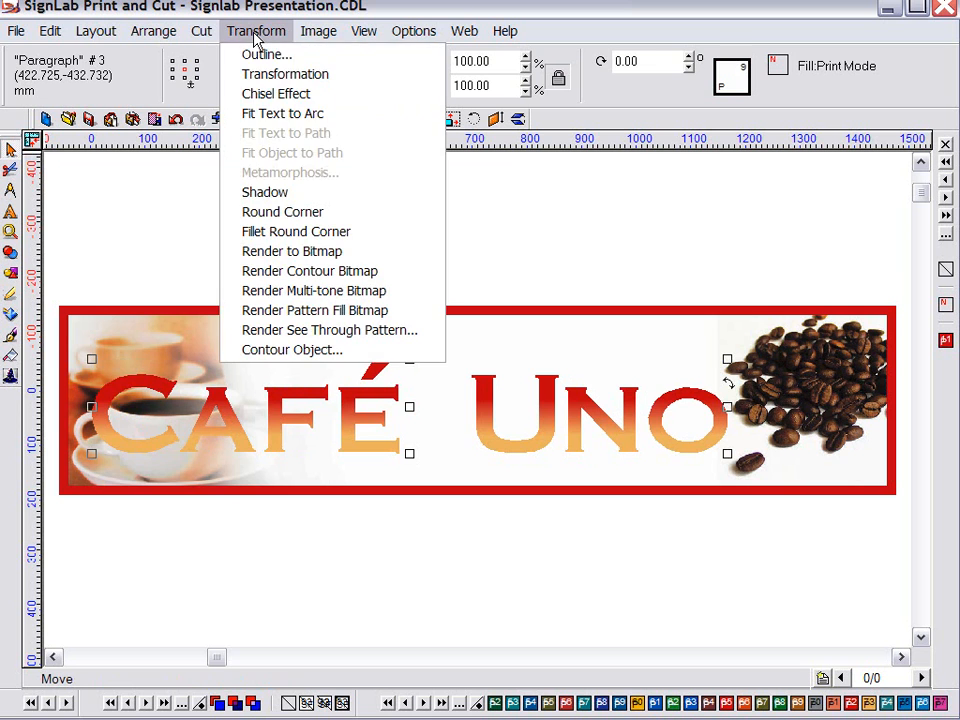
left_click(259, 197)
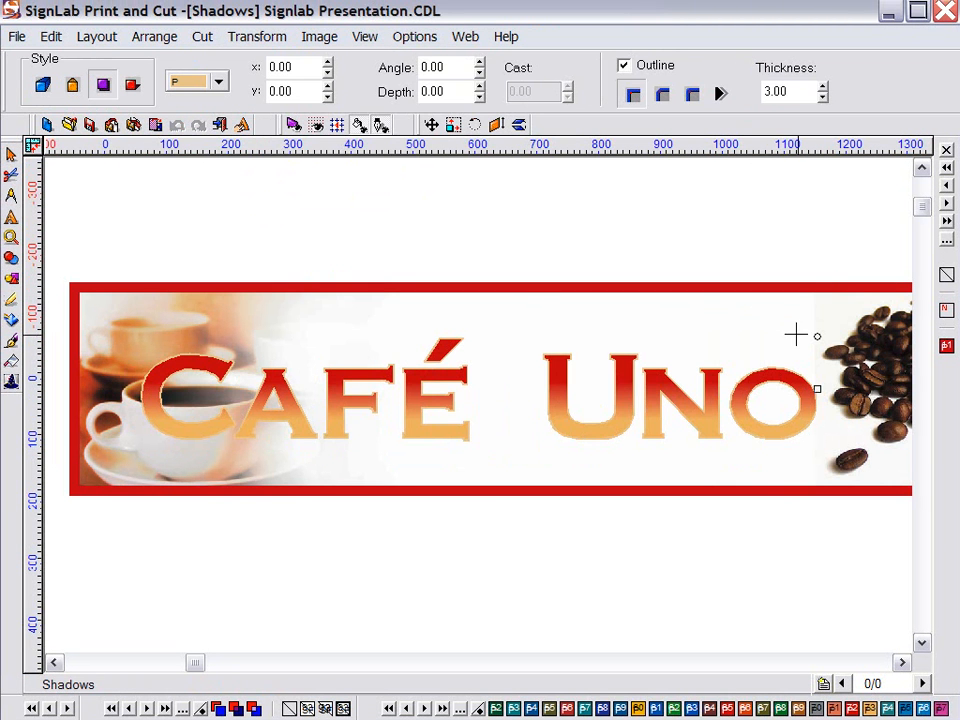
left_click_drag(818, 333, 808, 344)
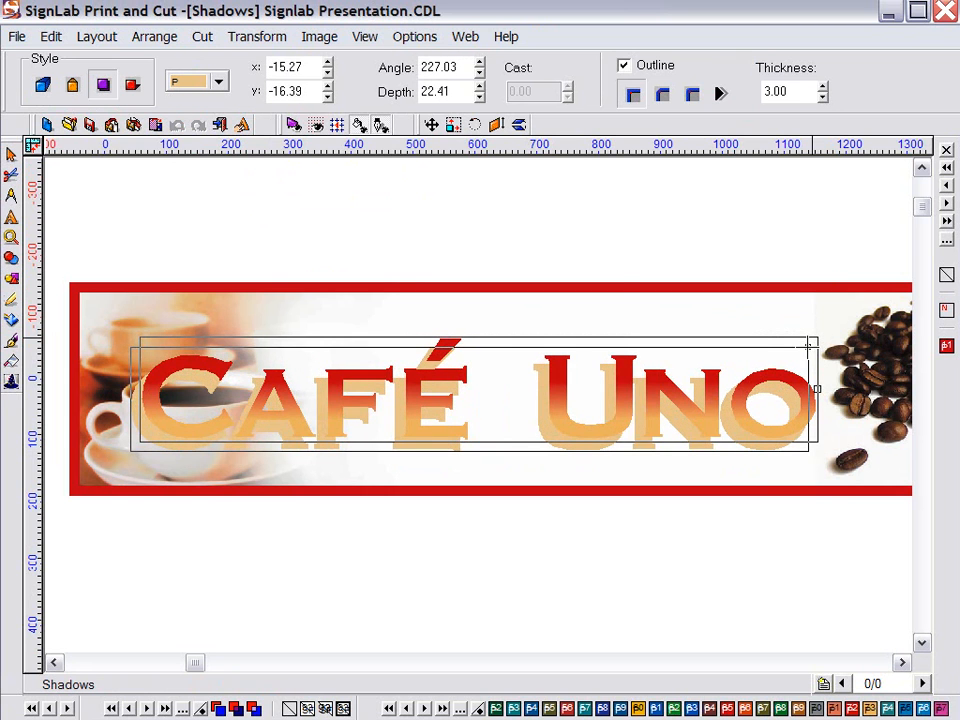
left_click(219, 82)
left_click(199, 110)
left_click(721, 95)
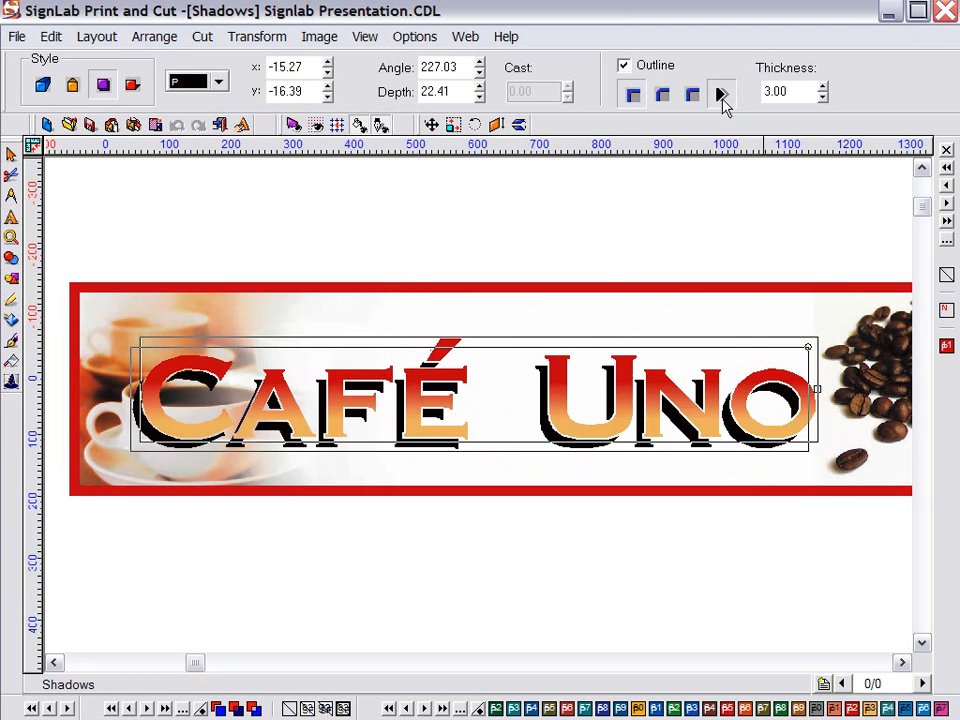
mouse_move(808, 343)
left_mouse_down()
mouse_move(797, 347)
mouse_move(814, 343)
mouse_move(815, 311)
mouse_move(789, 333)
mouse_move(806, 346)
left_mouse_up()
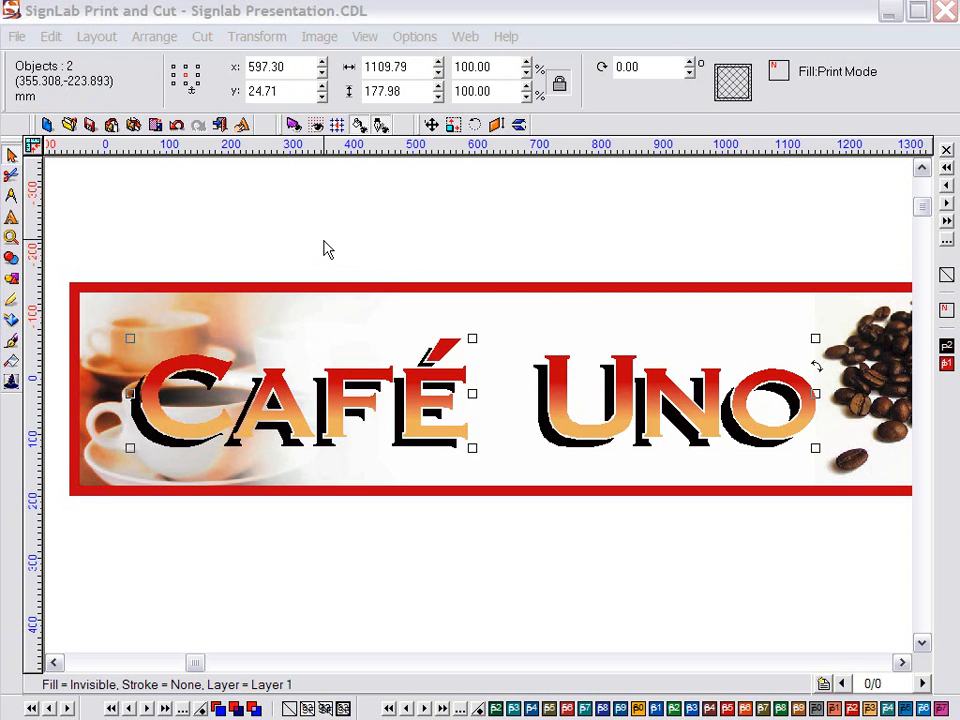
left_click(214, 360)
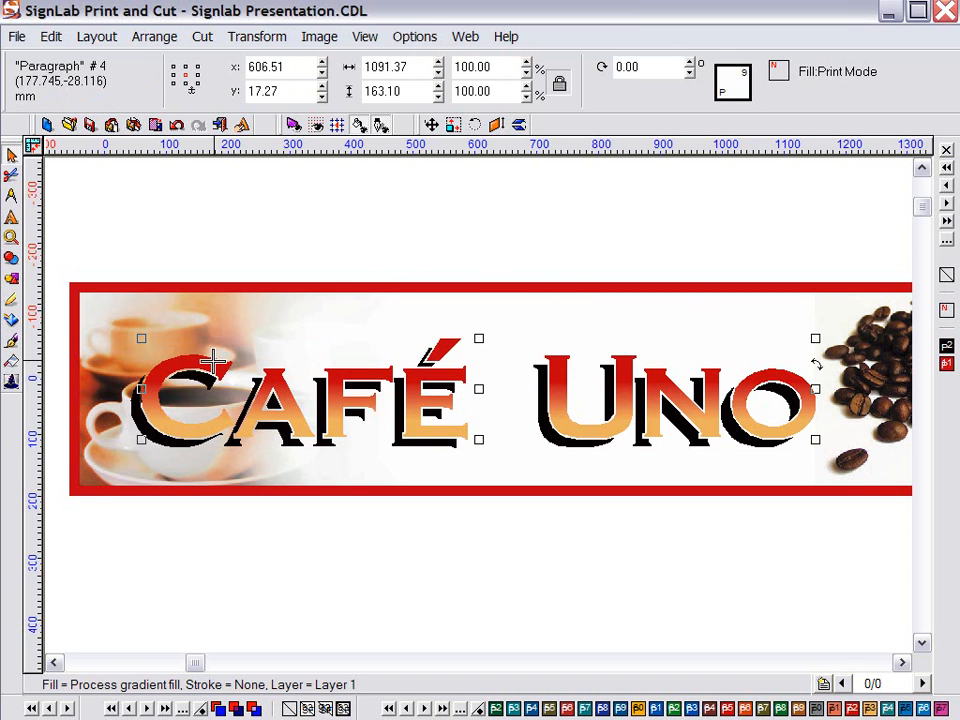
double_click(185, 365)
left_click_drag(141, 380, 806, 386)
left_click(283, 63)
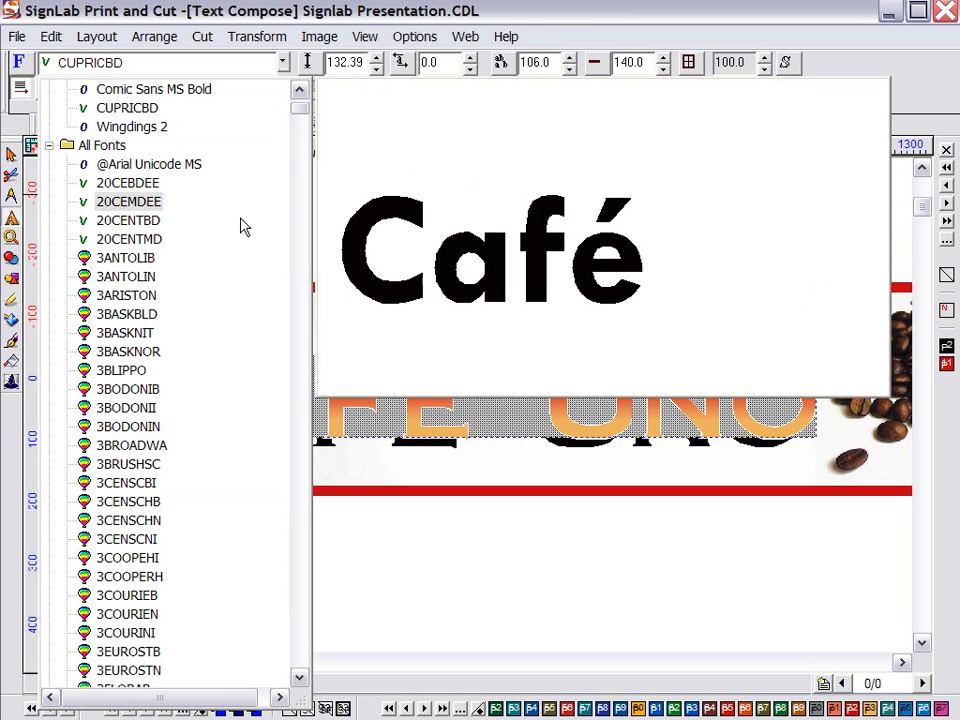
left_click(126, 362)
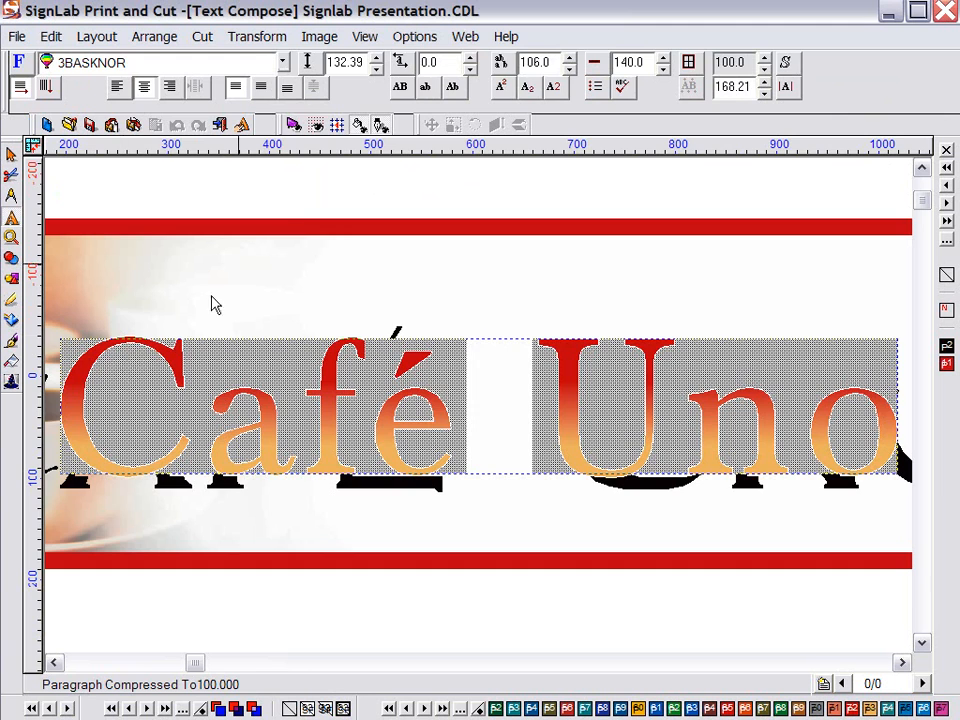
left_click(282, 185)
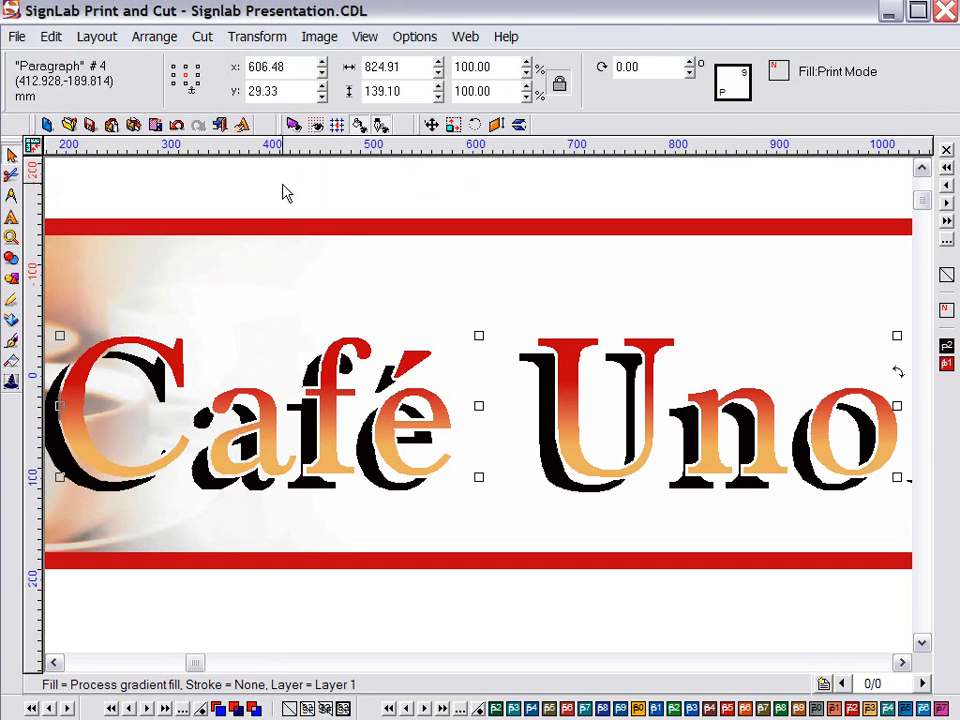
scroll(283, 185, "down", 1)
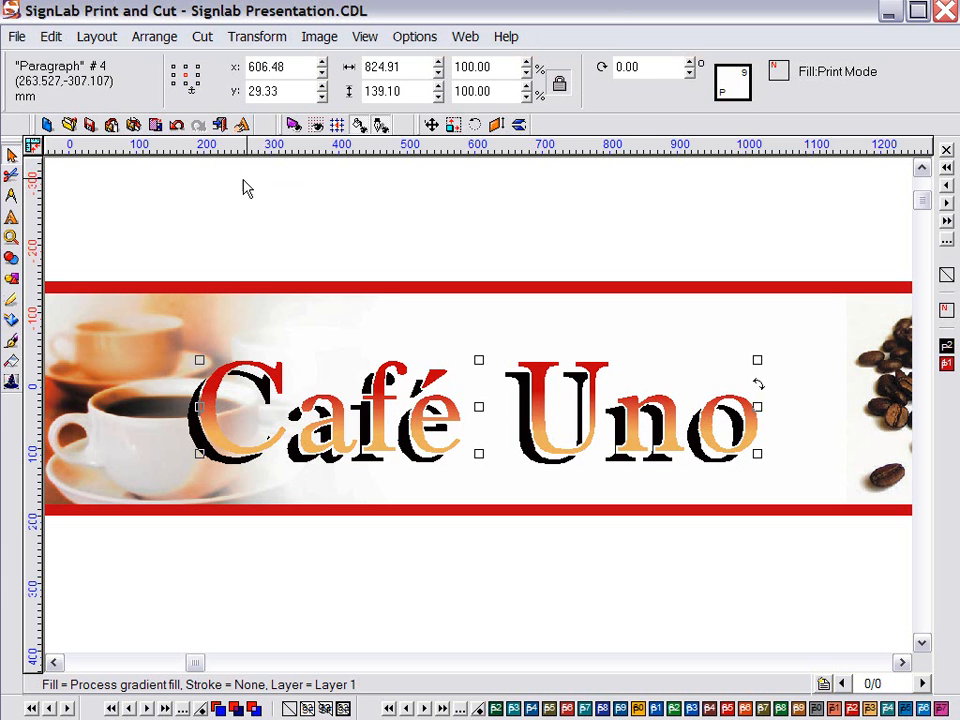
left_click(176, 128)
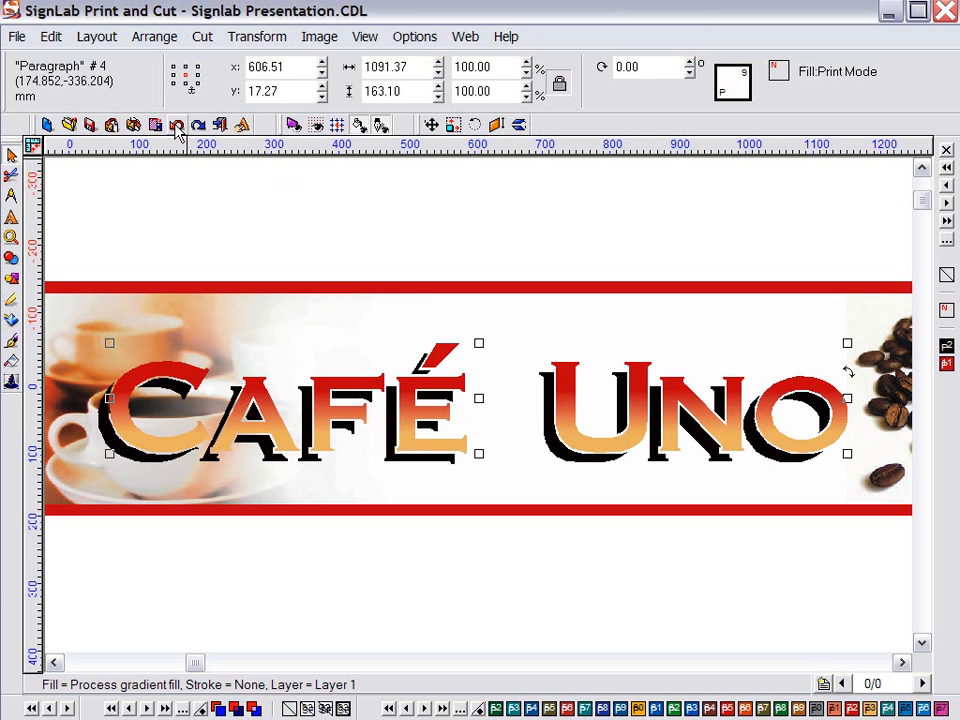
left_click(176, 128)
left_click_drag(146, 294, 892, 570)
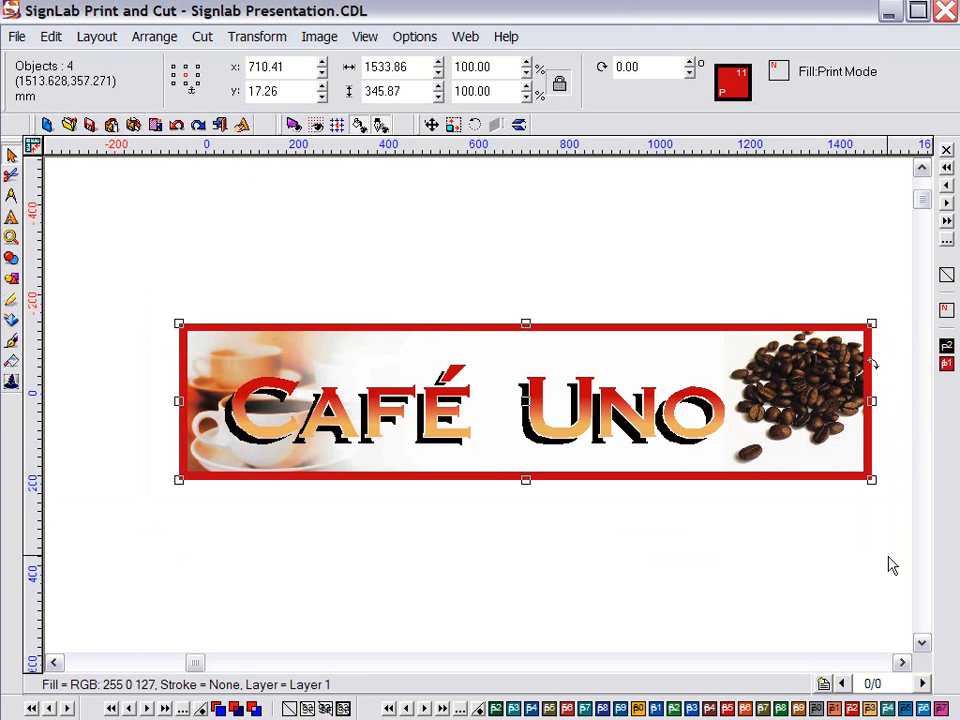
Zoom to fit the selected banner and bring the InstantReplay panel onto the screen
key("F5")
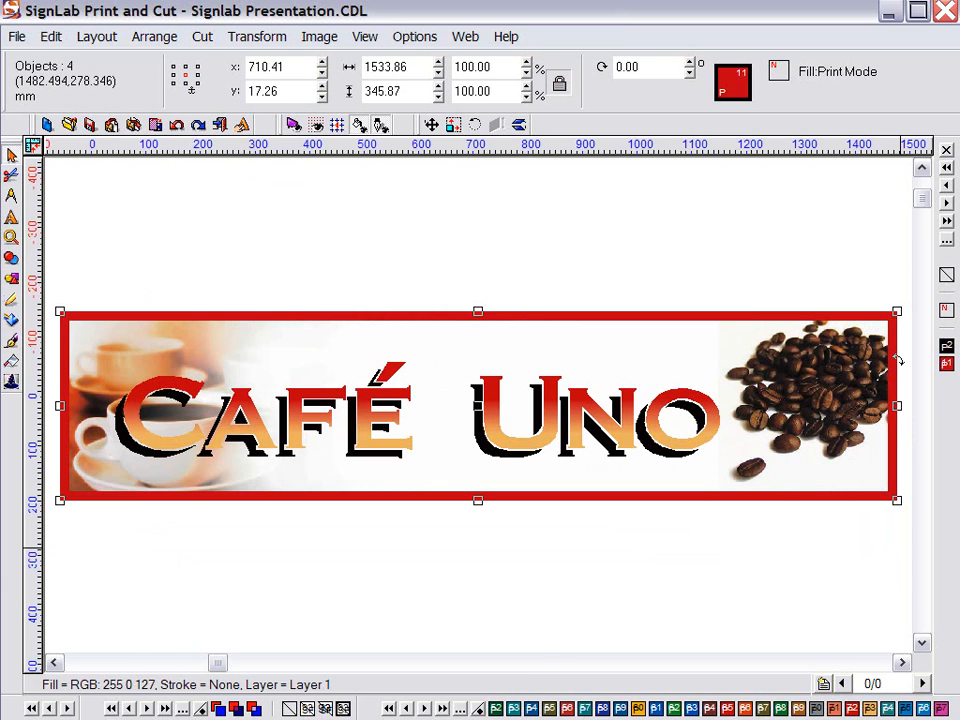
key("ctrl+p")
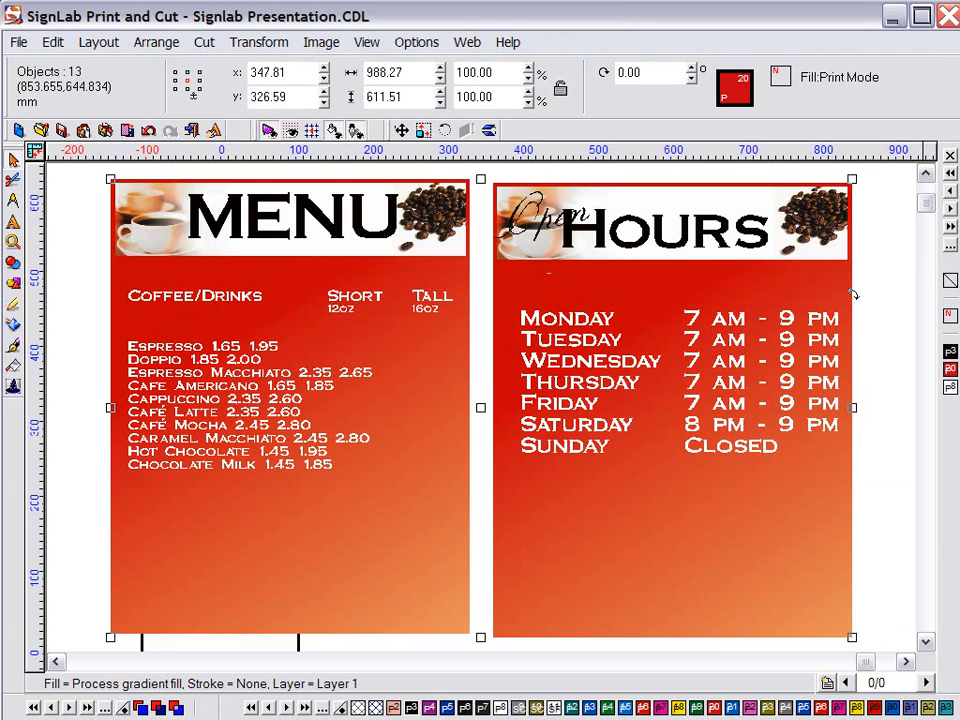
left_click(925, 175)
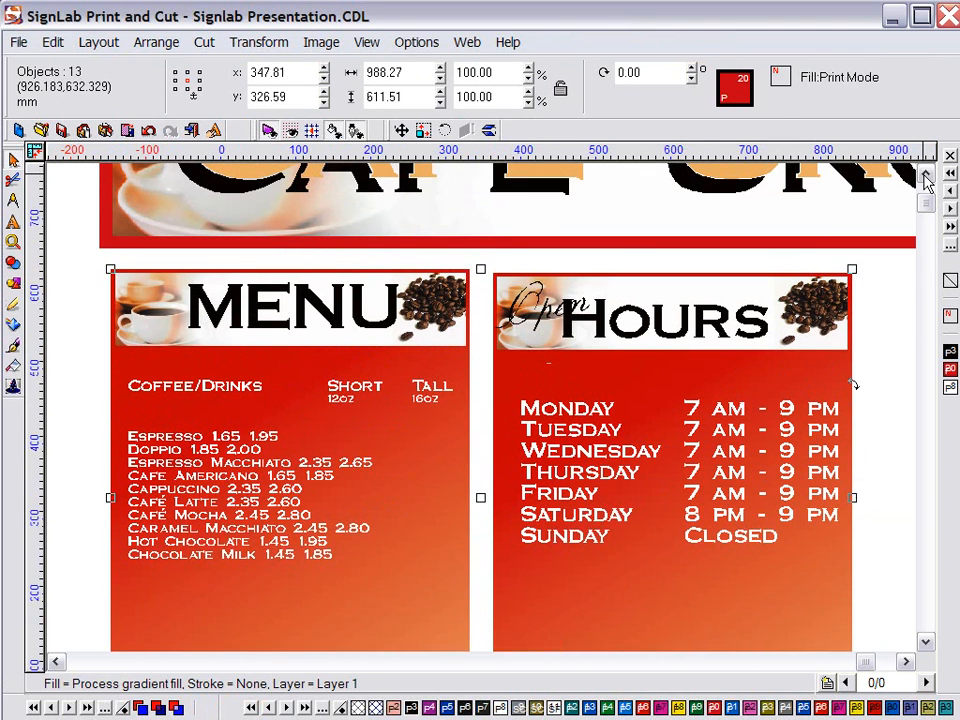
left_click(925, 175)
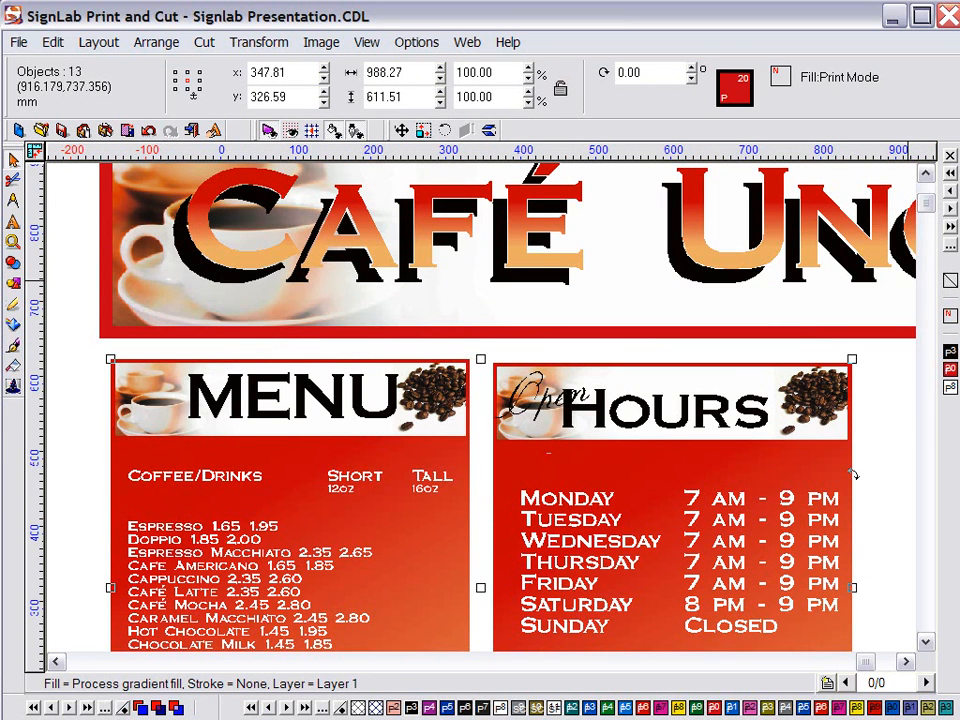
left_click_drag(958, 42, 863, 48)
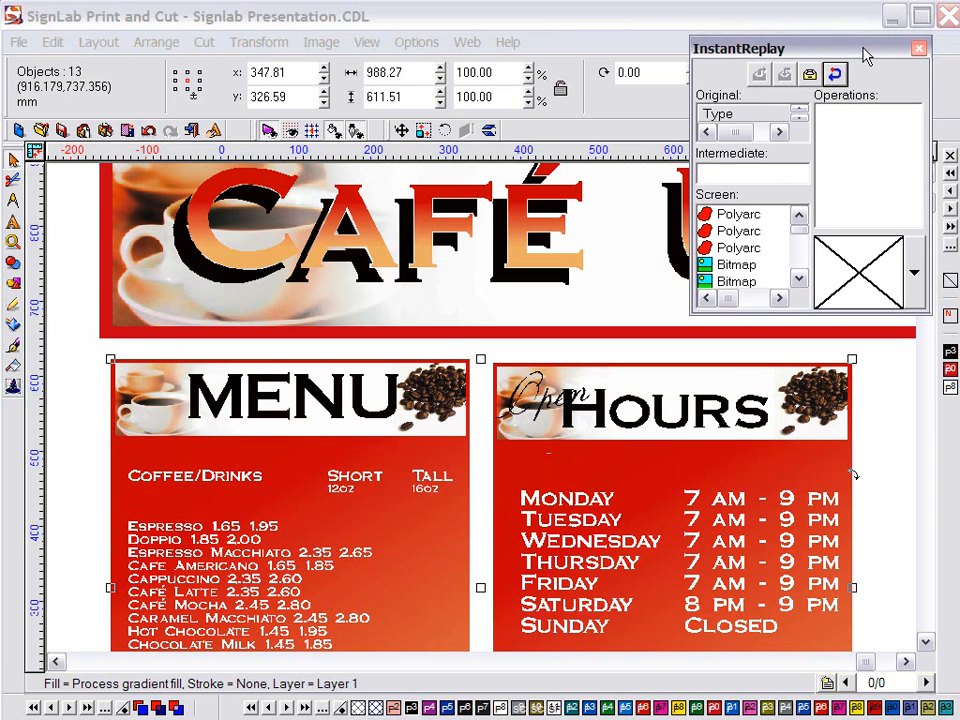
Show the Storage Bin panel and reposition it
left_click(366, 43)
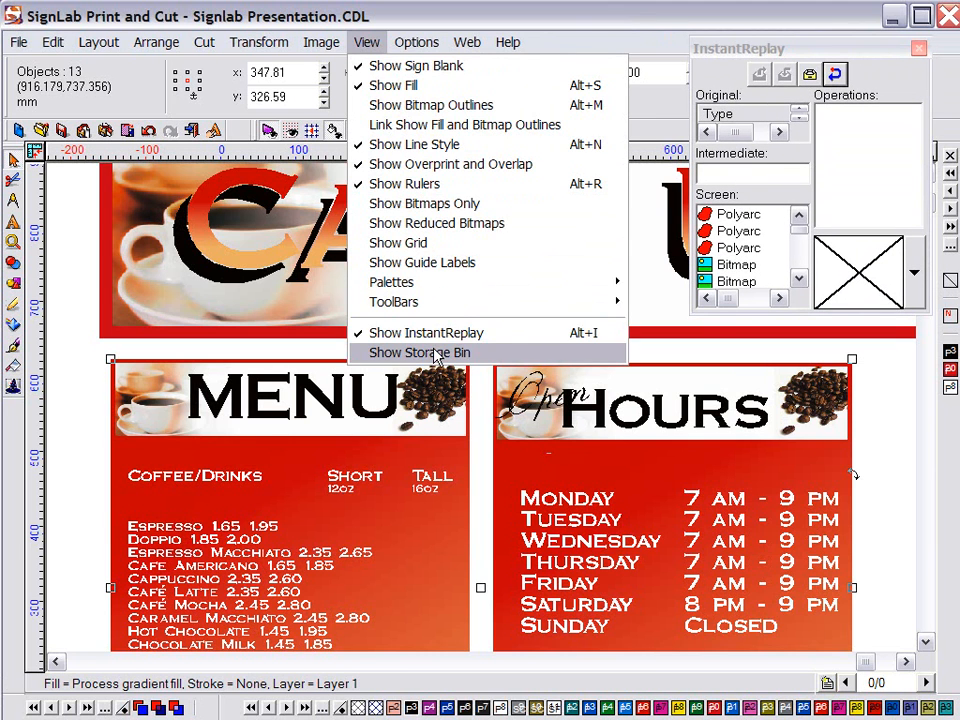
left_click(382, 351)
left_click_drag(744, 285, 773, 343)
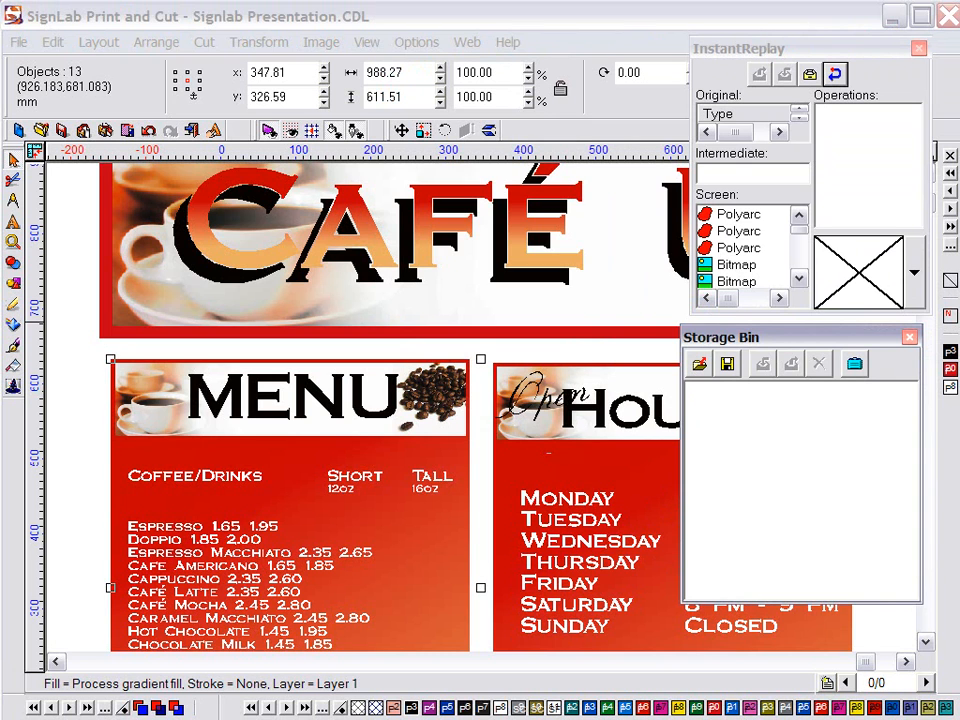
Move the Café Uno text's Drop Shadow and Special Fill operations into the Storage Bin
left_click(560, 185)
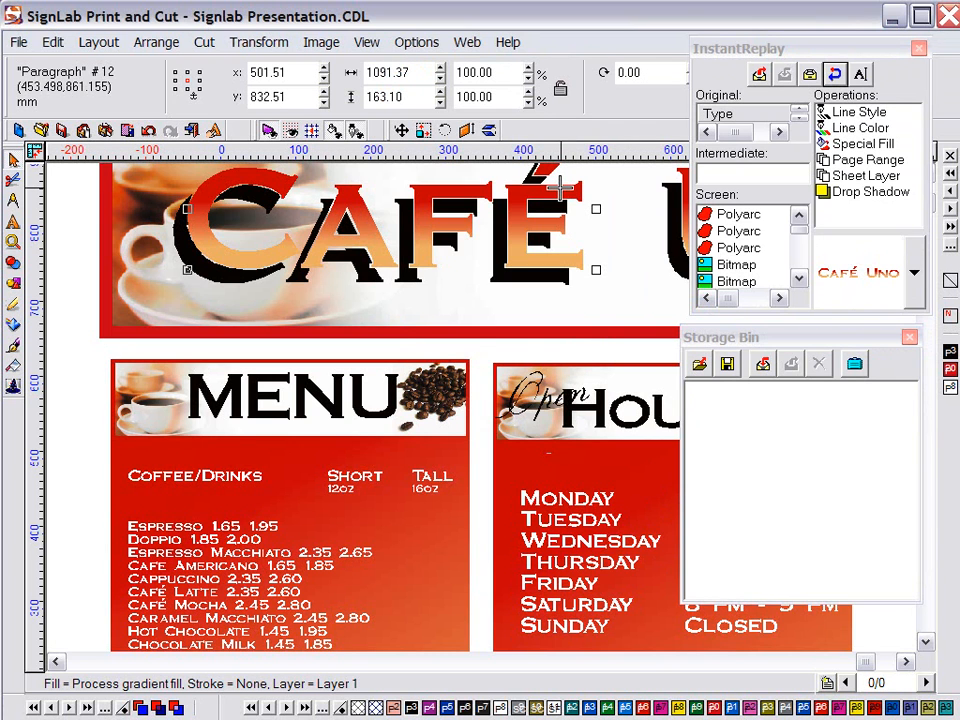
left_click(850, 200)
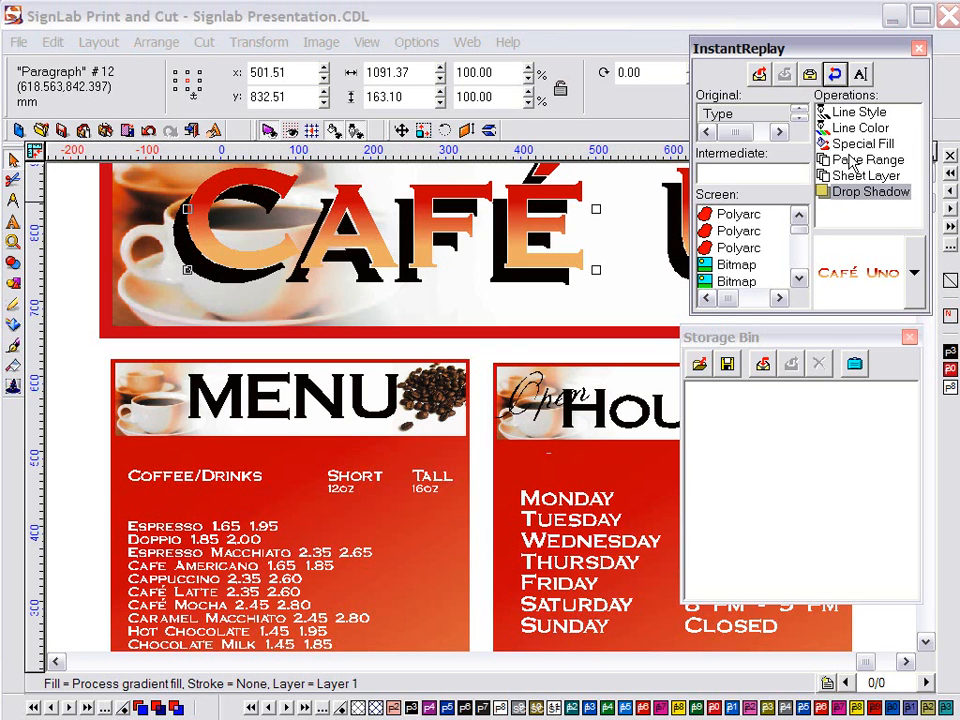
left_click(853, 147)
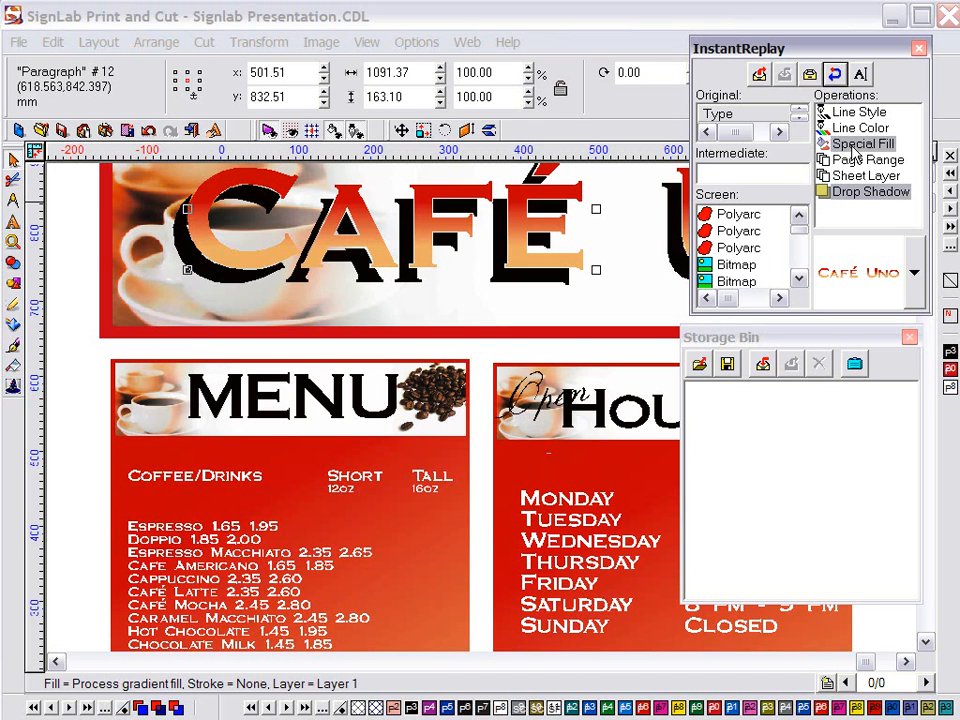
left_click_drag(853, 147, 789, 429)
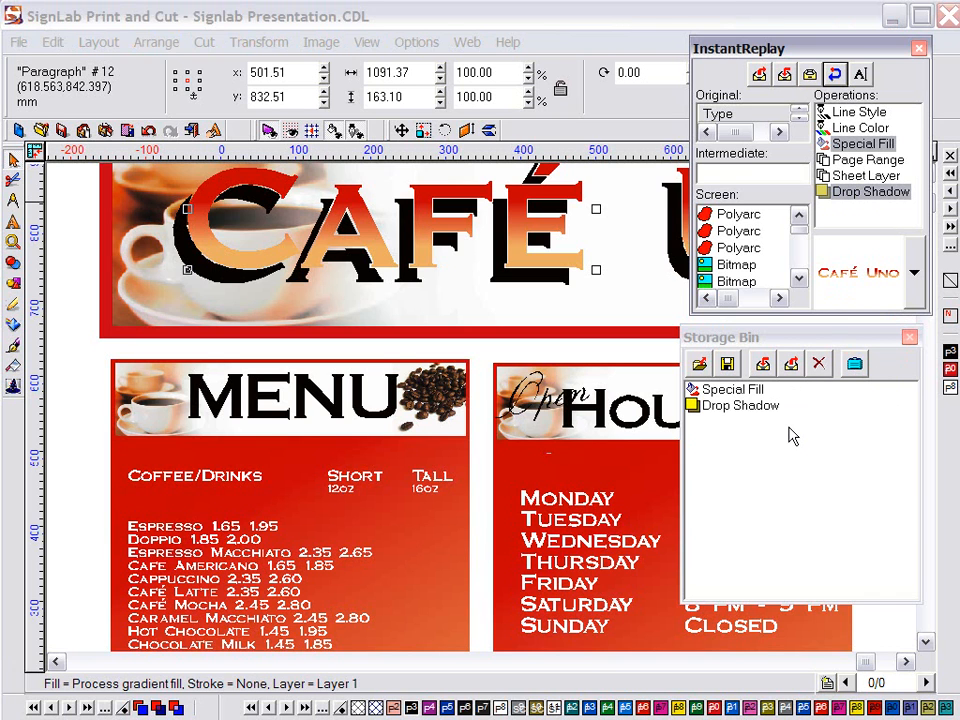
Apply the stored Drop Shadow and Special Fill effects to the MENU heading
left_click(731, 406)
left_click(734, 392, "ctrl")
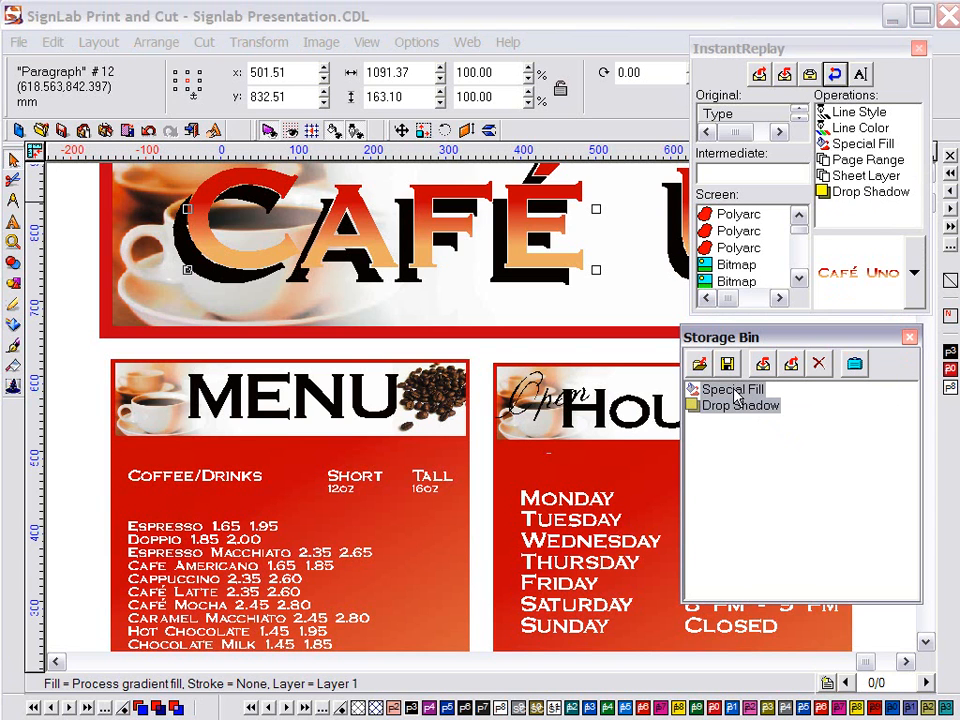
left_click_drag(734, 392, 378, 410)
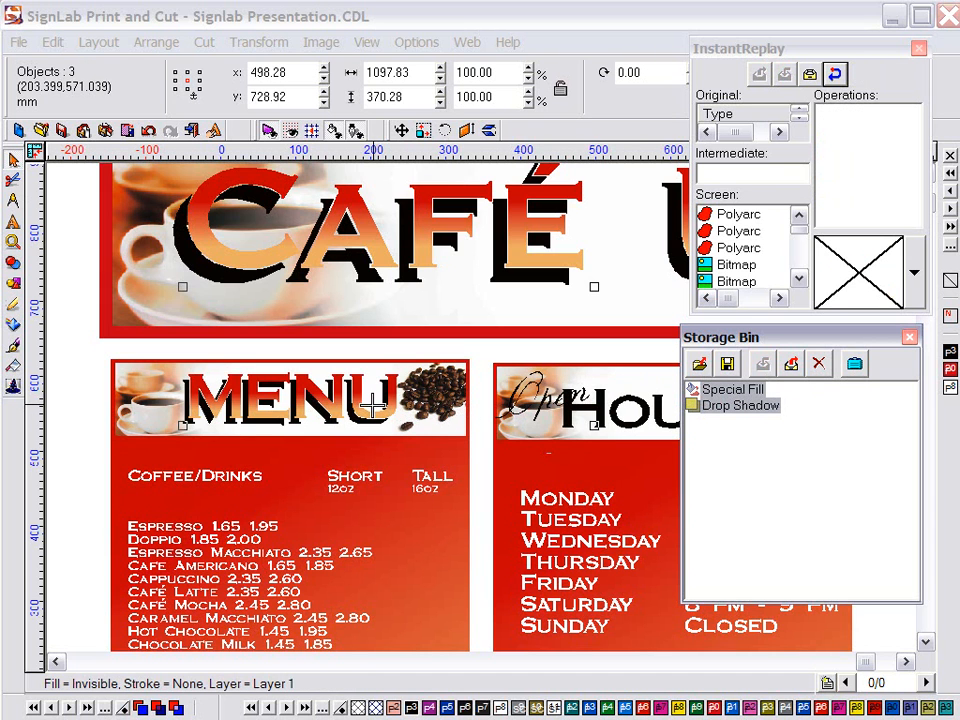
Zoom in on the HOURS panel, apply the same stored effects, then hide and restore the panels
left_click(20, 245)
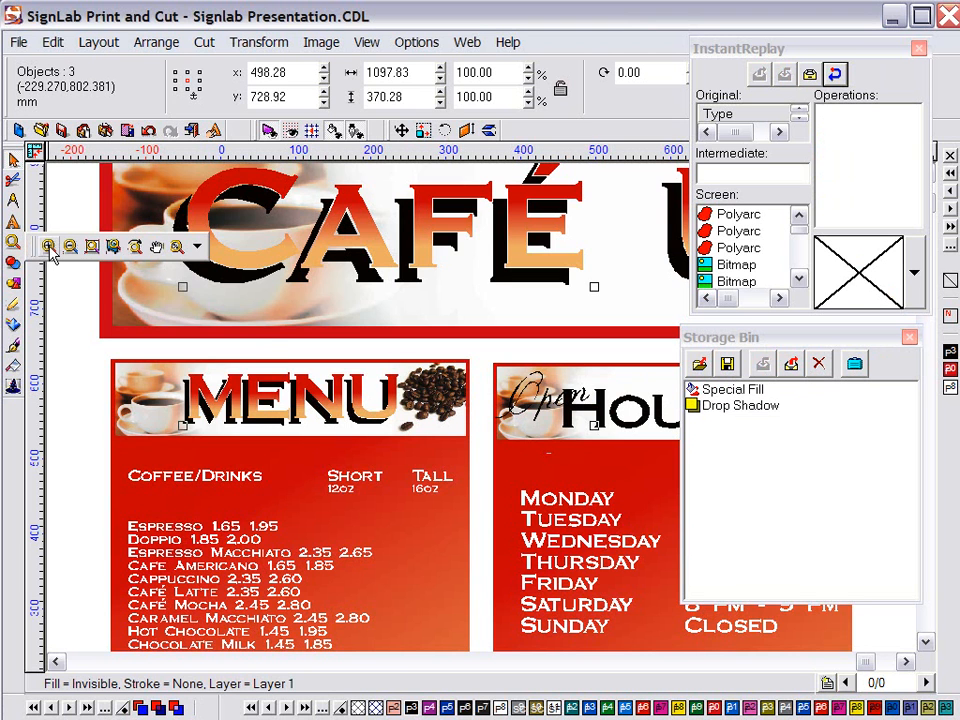
left_click(50, 250)
left_click_drag(521, 356, 524, 362)
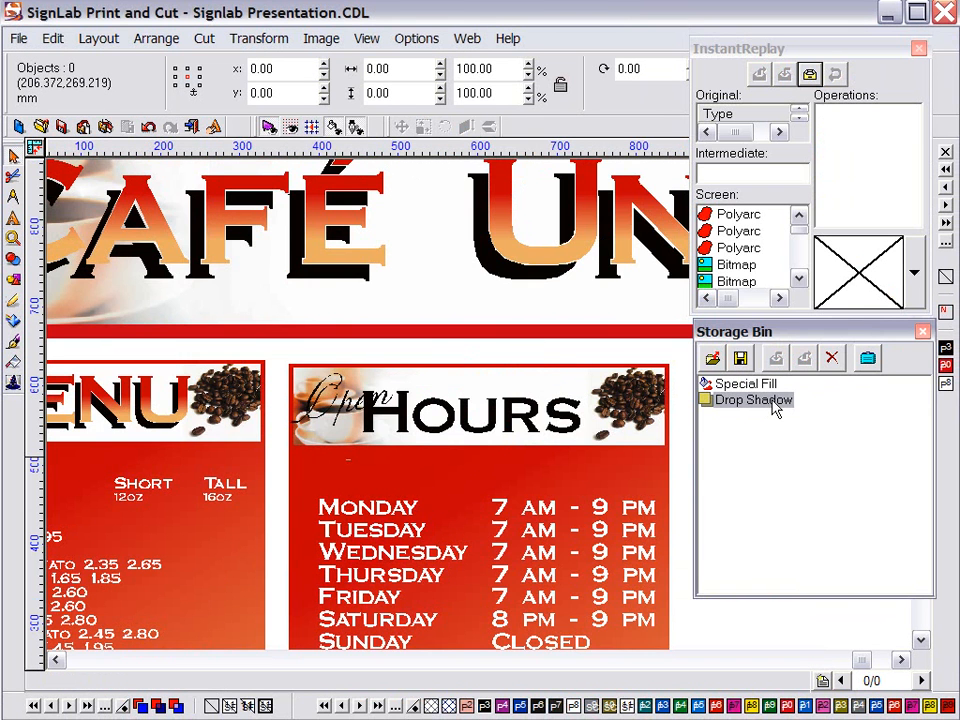
left_click(770, 388, "ctrl")
left_click_drag(766, 389, 503, 412)
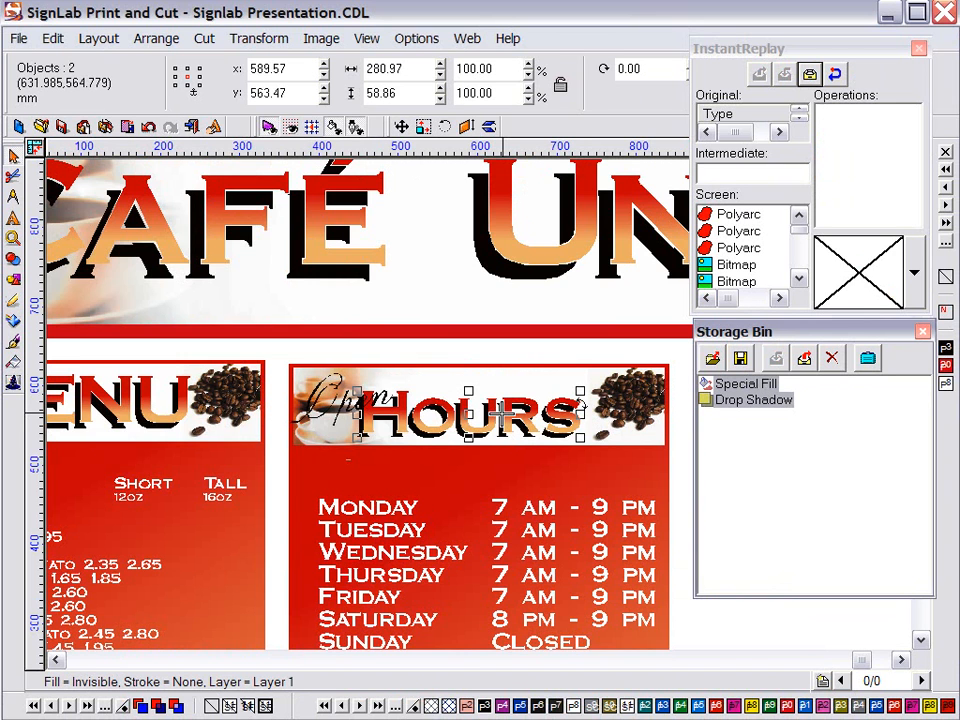
key("F6")
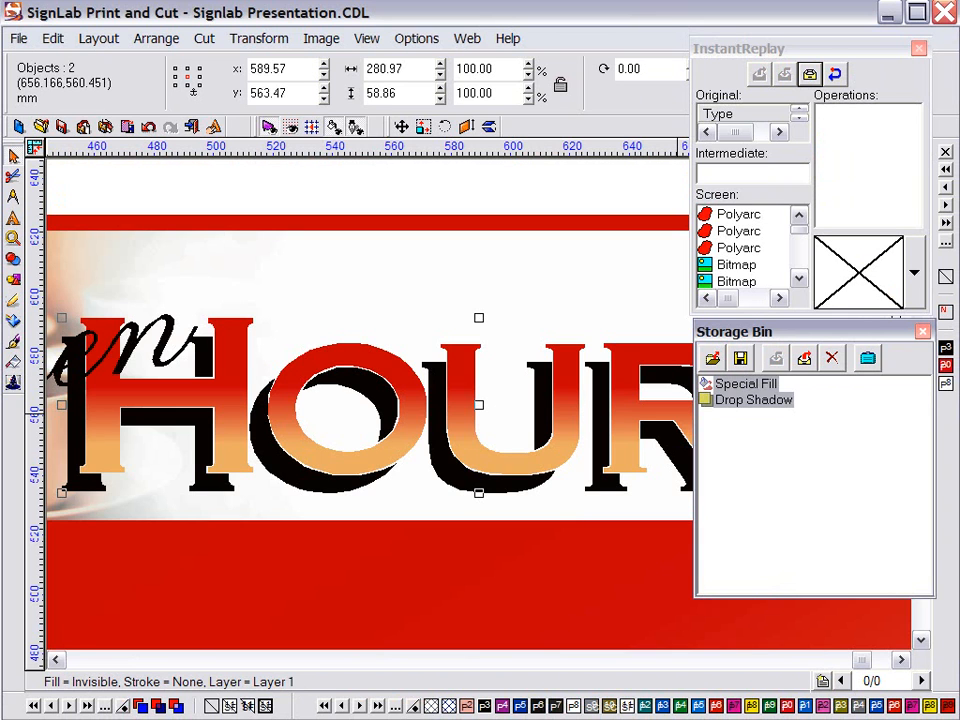
left_click(919, 48)
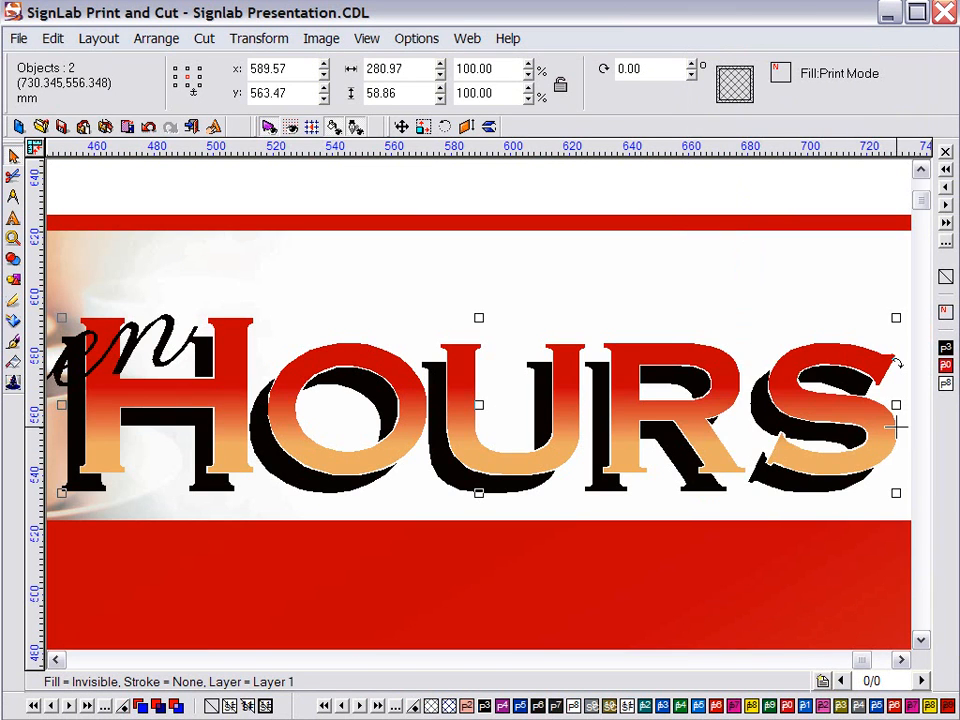
key("ctrl+r")
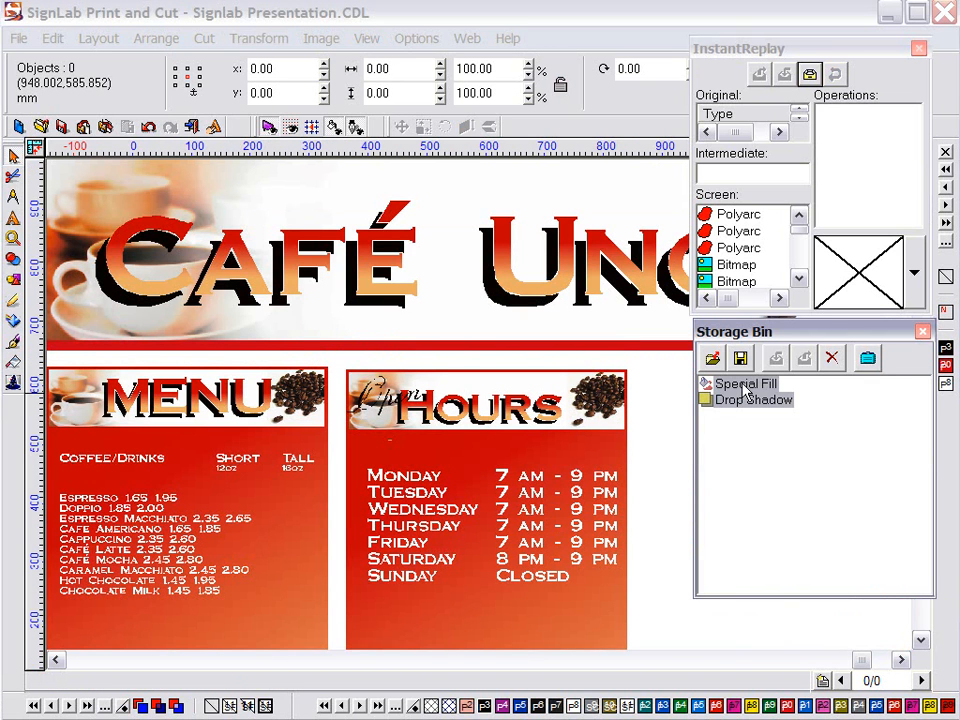
Save the Storage Bin contents as the bin file 'café uno'
left_click(740, 360)
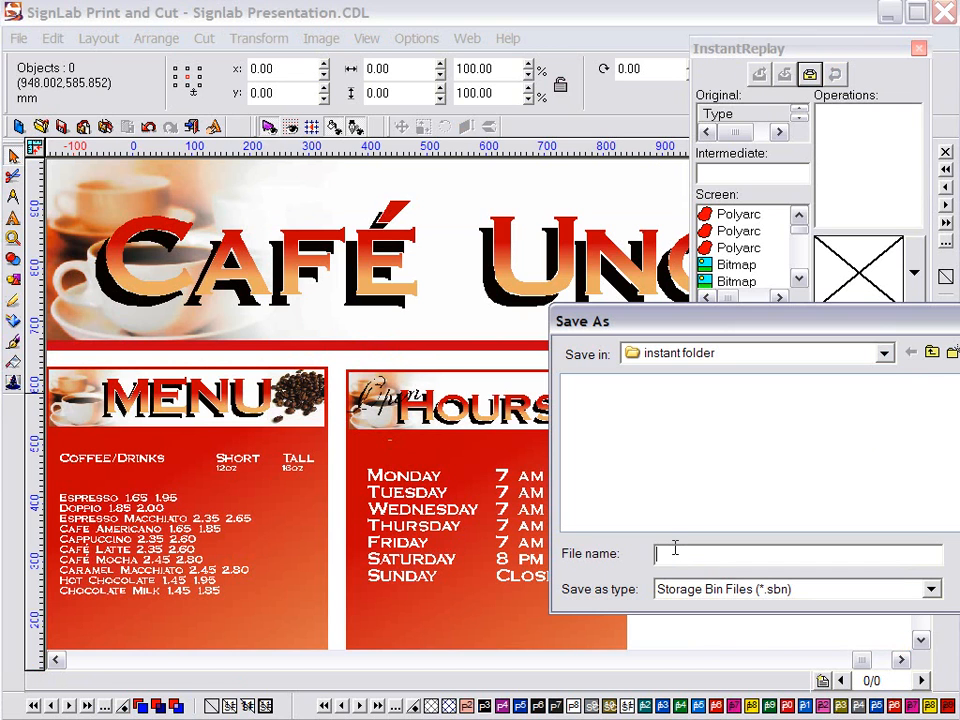
type("café uno")
key("Return")
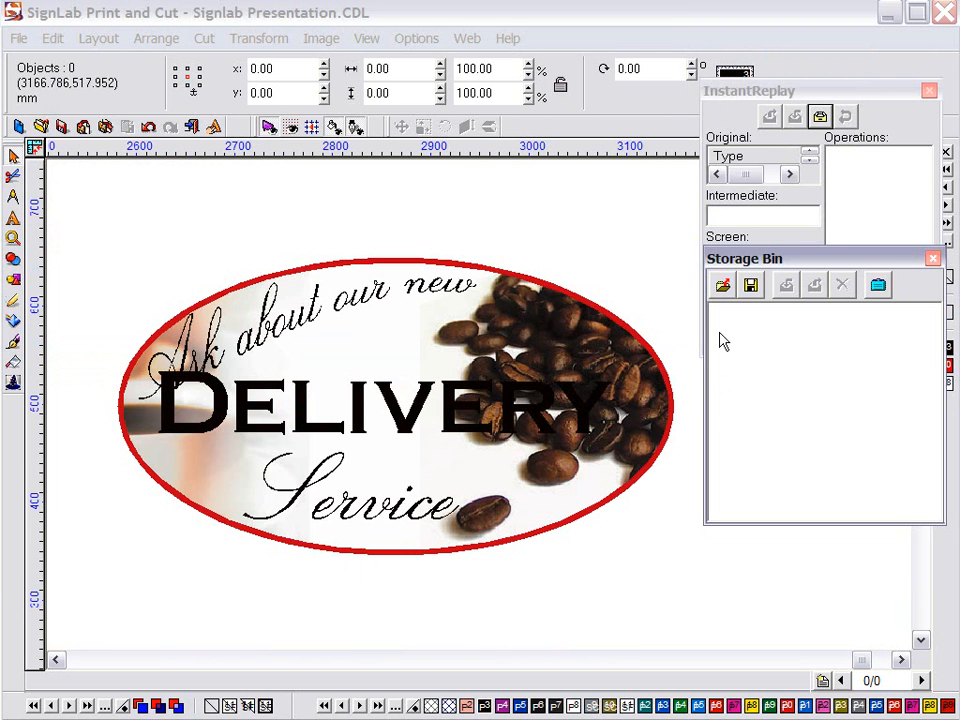
Load cafe uno.sbn, drop its gradient fill and shadow onto DELIVERY, and zoom to it
left_click(722, 285)
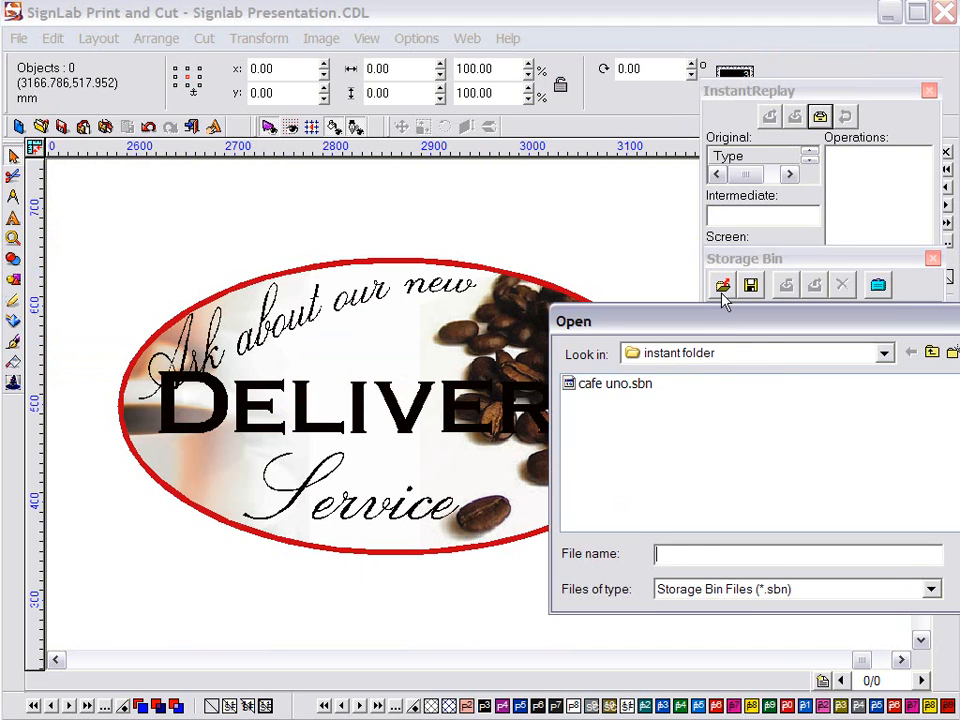
double_click(640, 385)
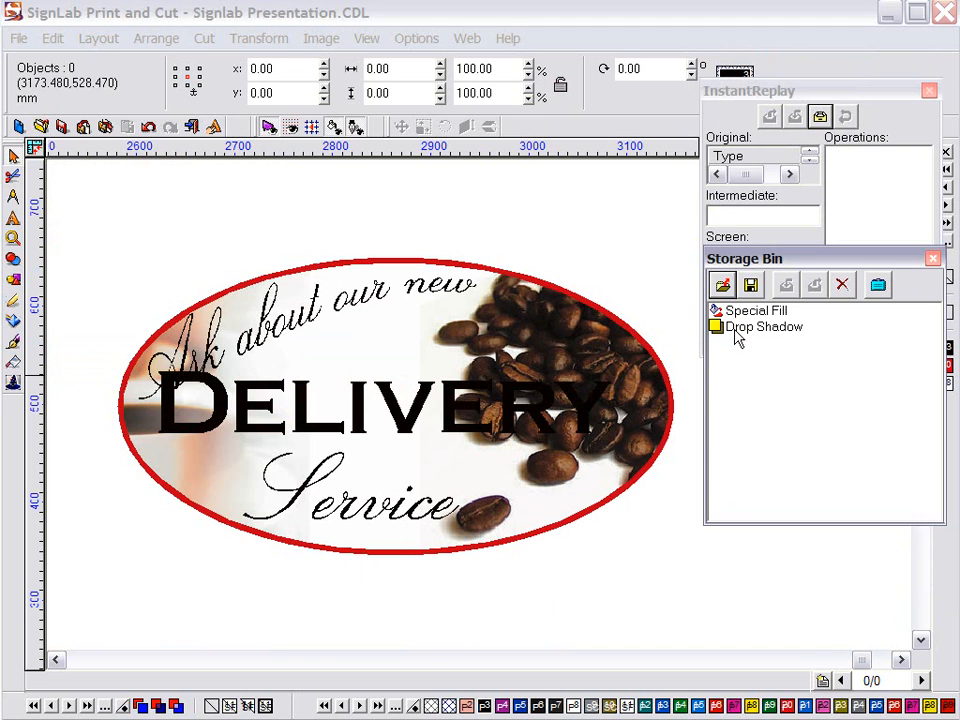
left_click(740, 315, "ctrl")
left_click_drag(742, 314, 510, 390)
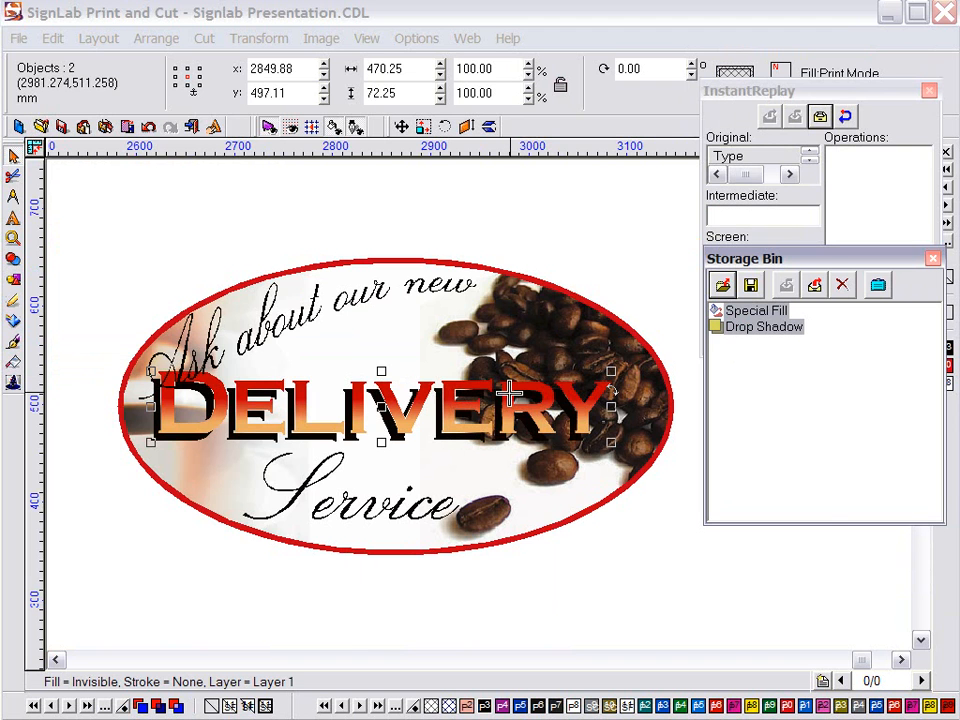
key("F5")
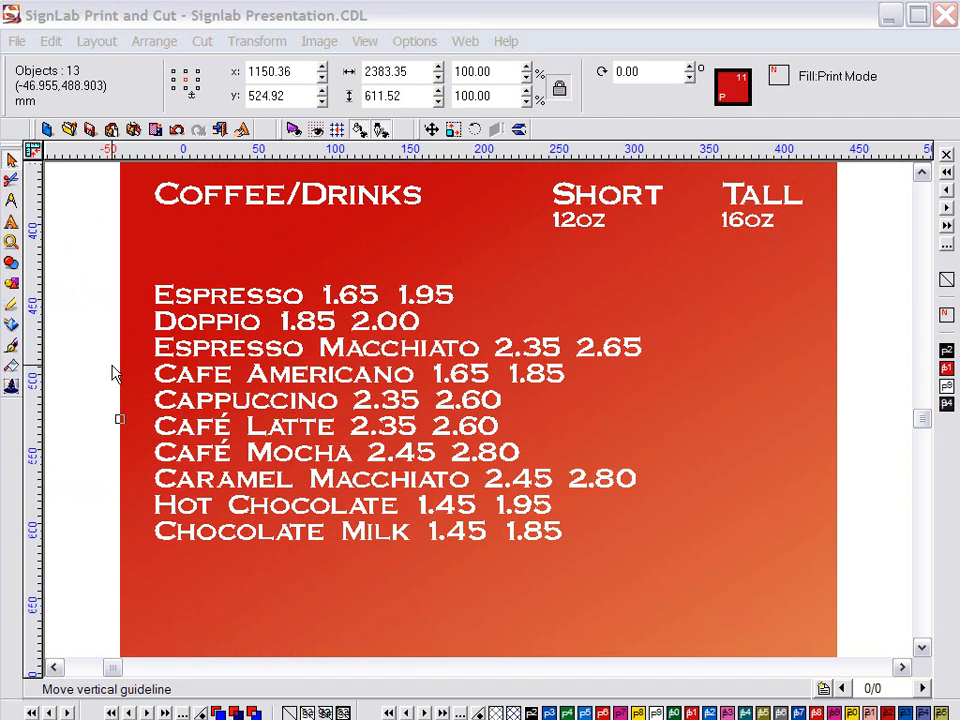
left_click(113, 373)
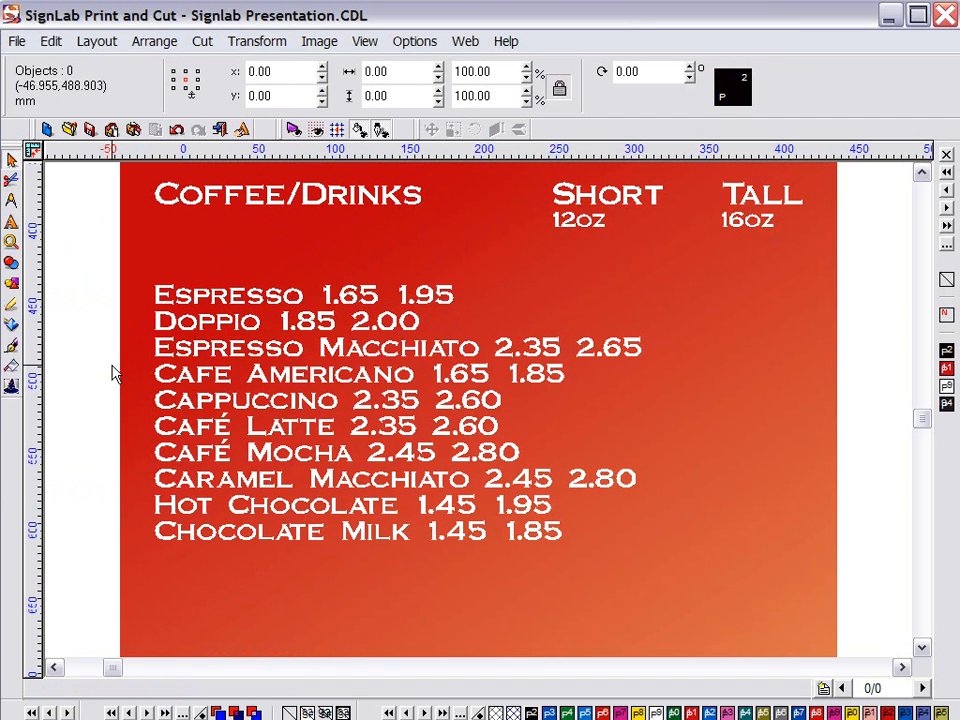
double_click(178, 296)
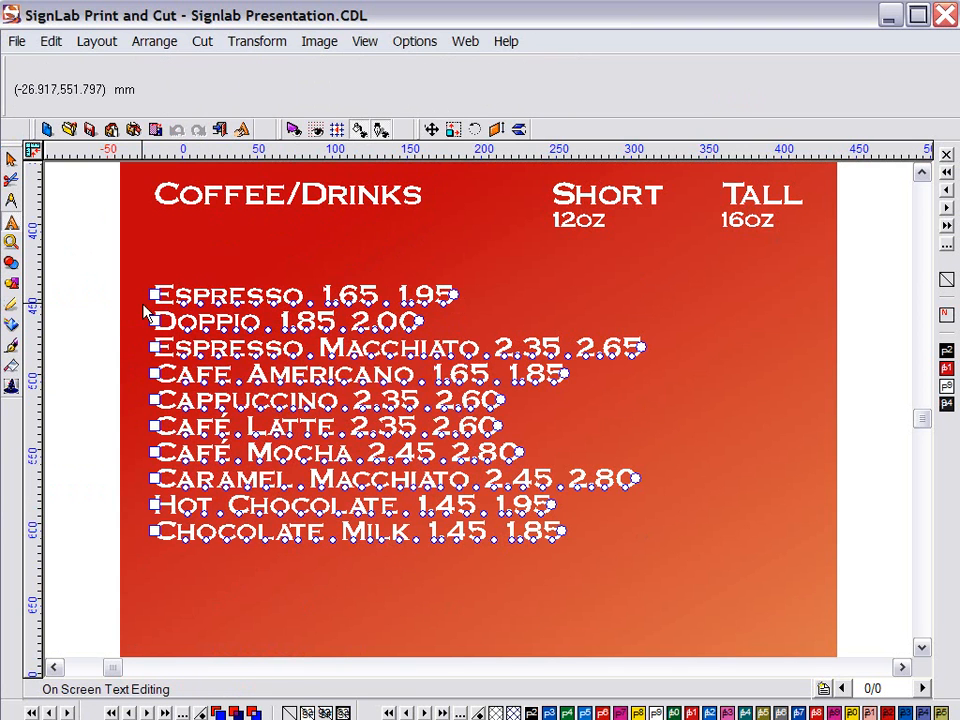
left_click(93, 325)
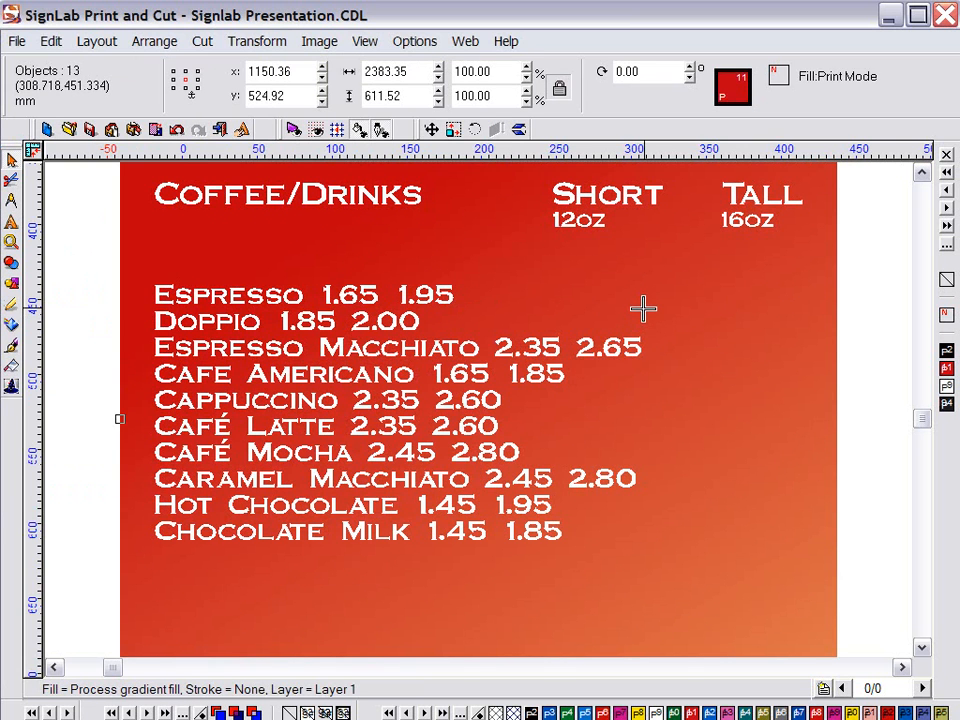
left_click(906, 345)
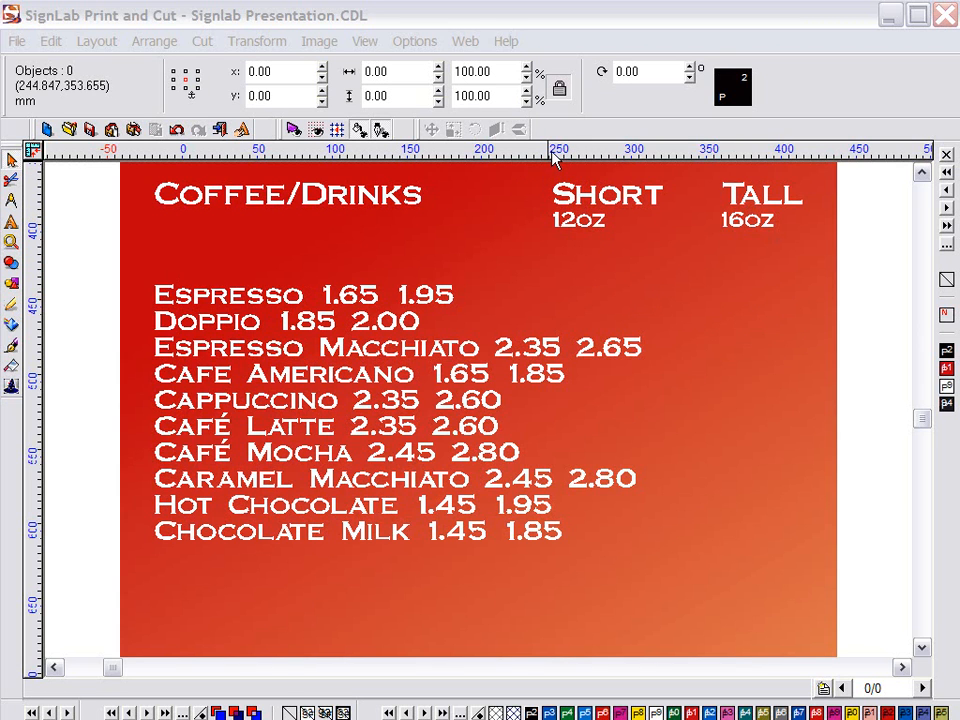
Add vertical guides at Short and Tall and align the Espresso and Doppio prices to the Short guide
left_click_drag(555, 161, 553, 160)
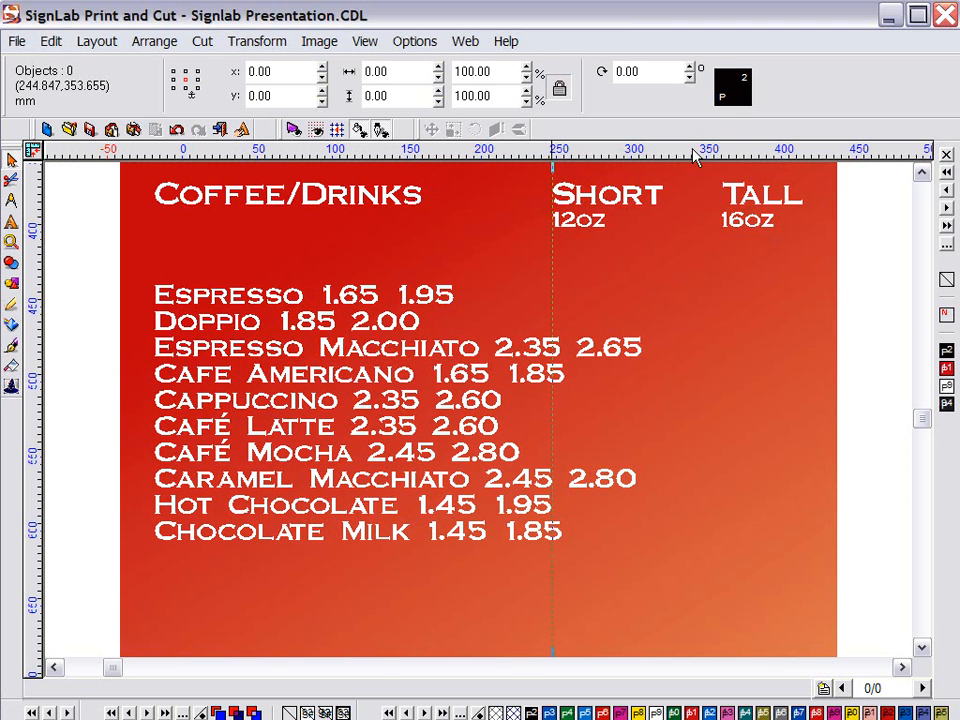
left_click_drag(697, 157, 720, 264)
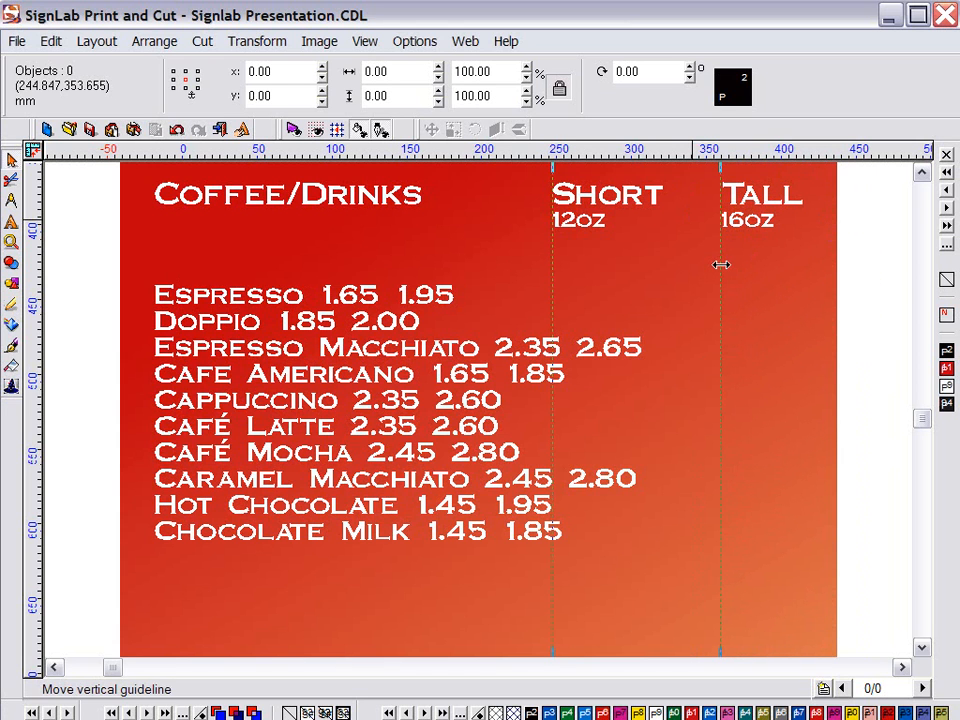
double_click(192, 294)
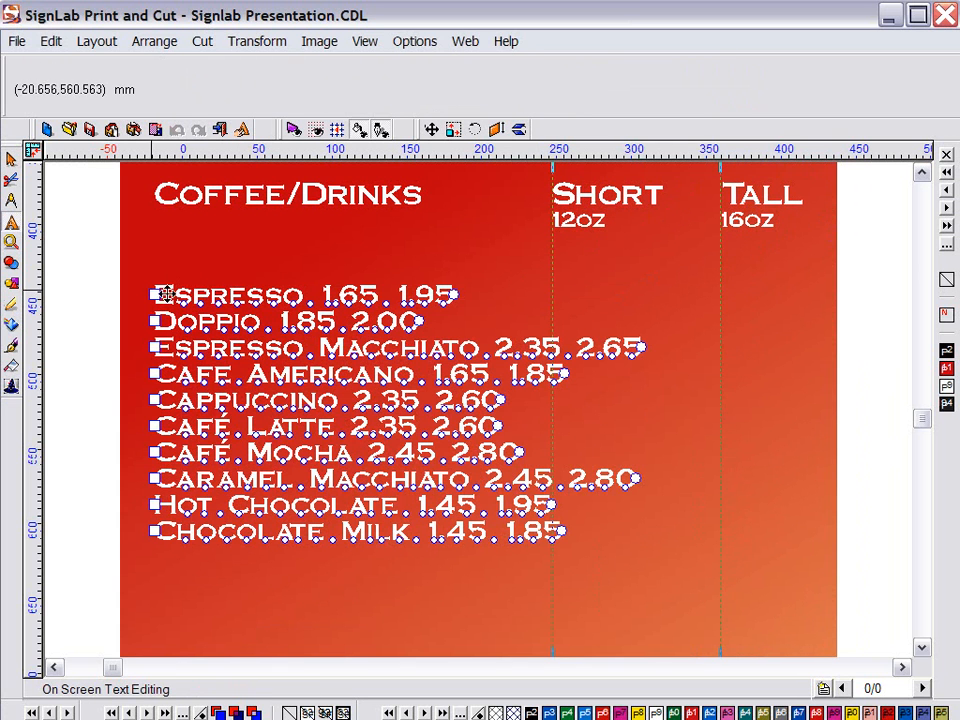
left_click(11, 241)
left_click(47, 246)
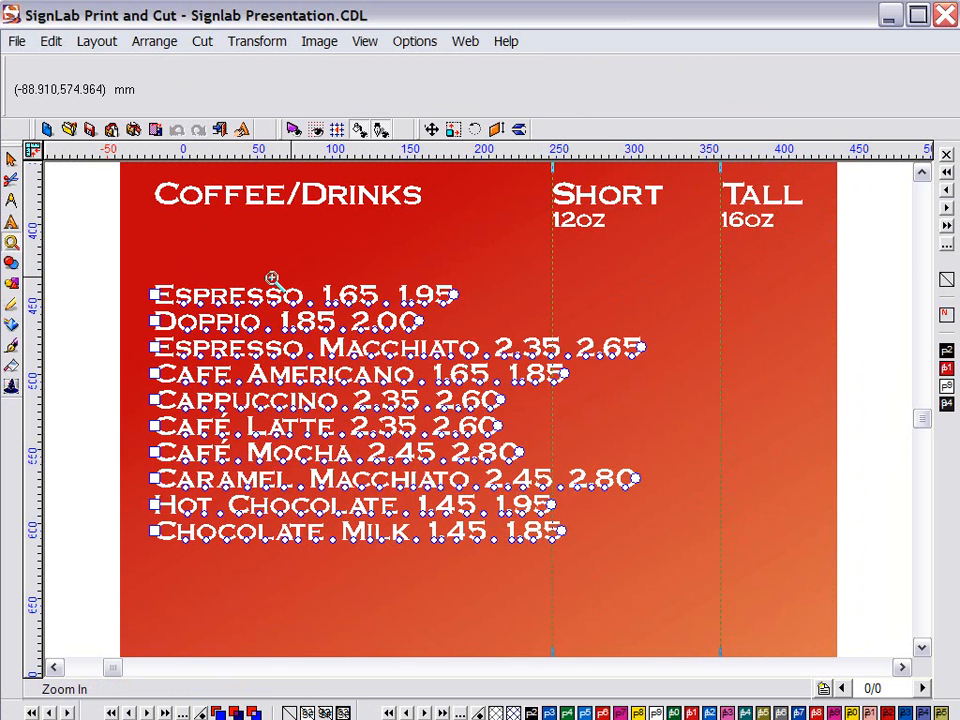
left_click_drag(252, 267, 640, 340)
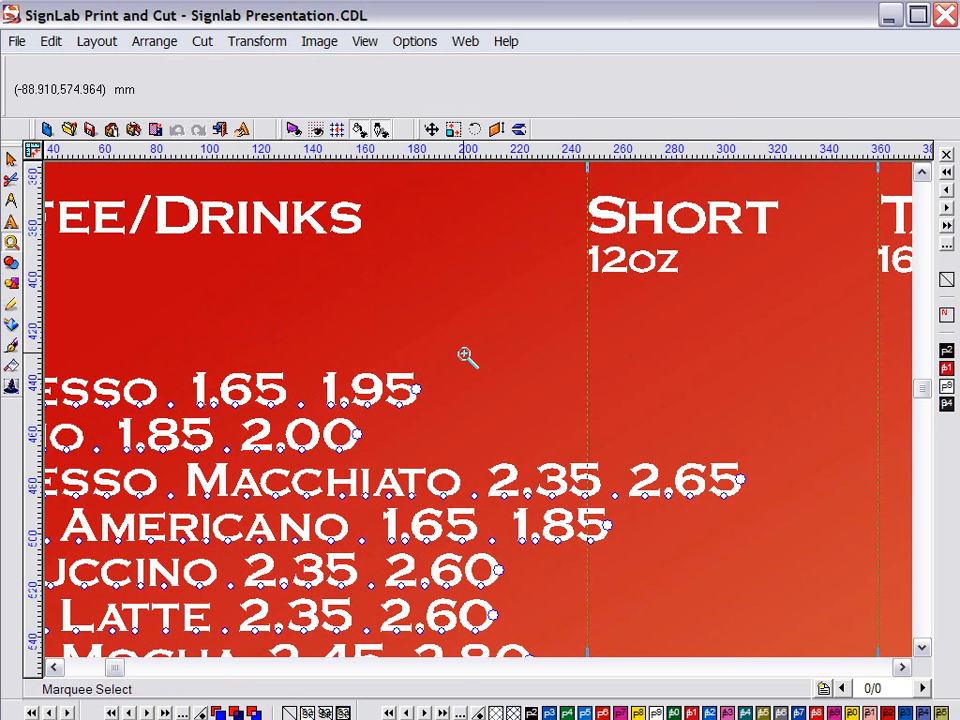
left_click_drag(196, 404, 588, 410)
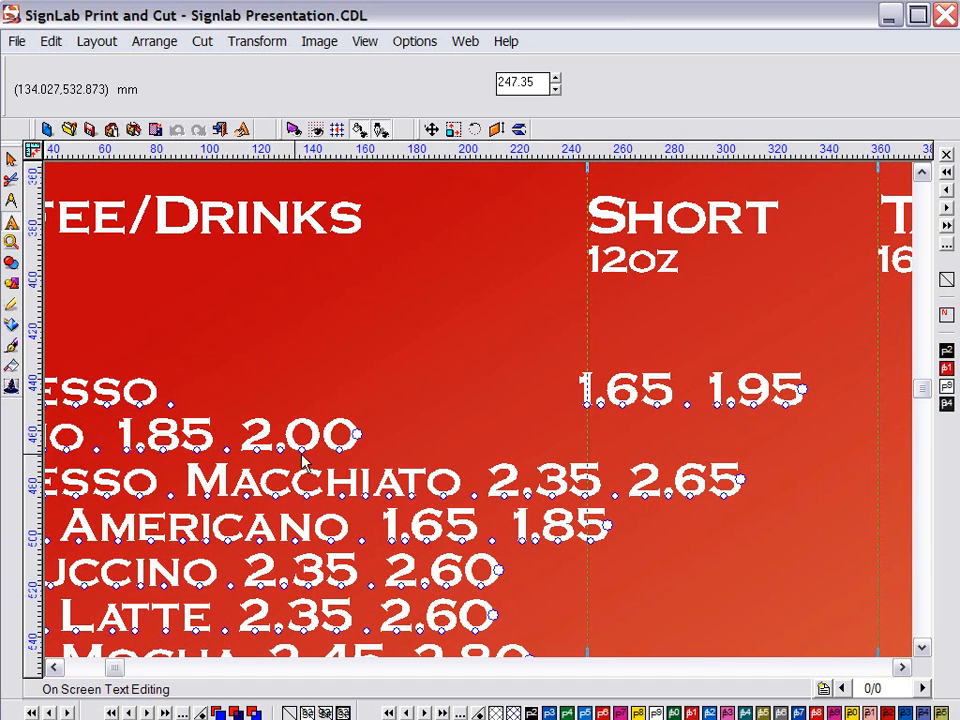
left_click_drag(140, 450, 589, 448)
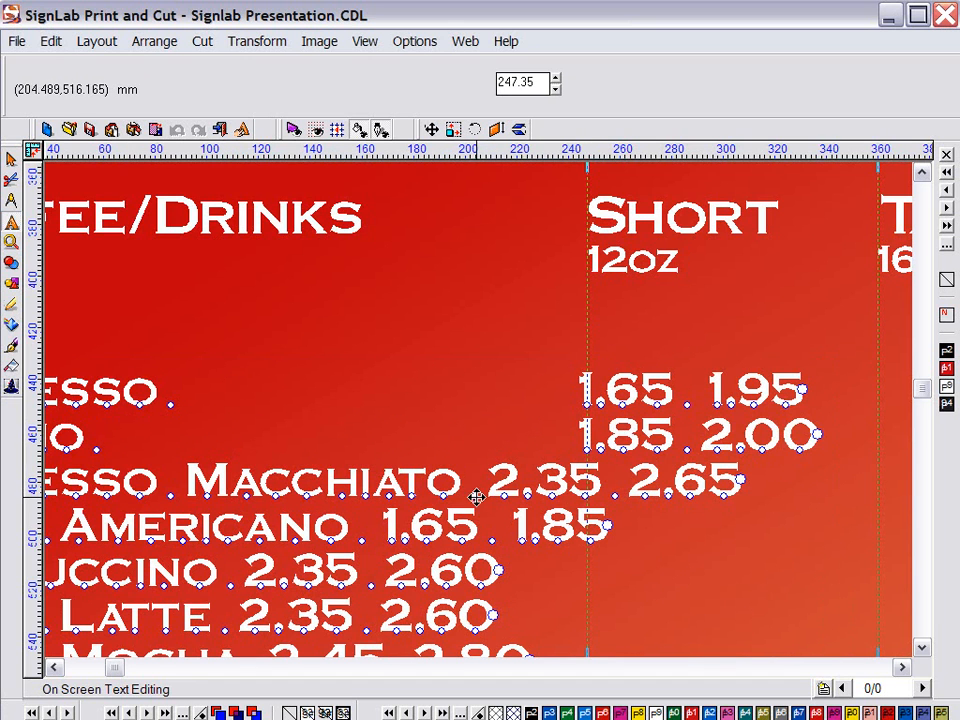
Snap the 1.85 and 1.65 prices onto the guide, then delete all guidelines
left_click_drag(568, 452, 643, 500)
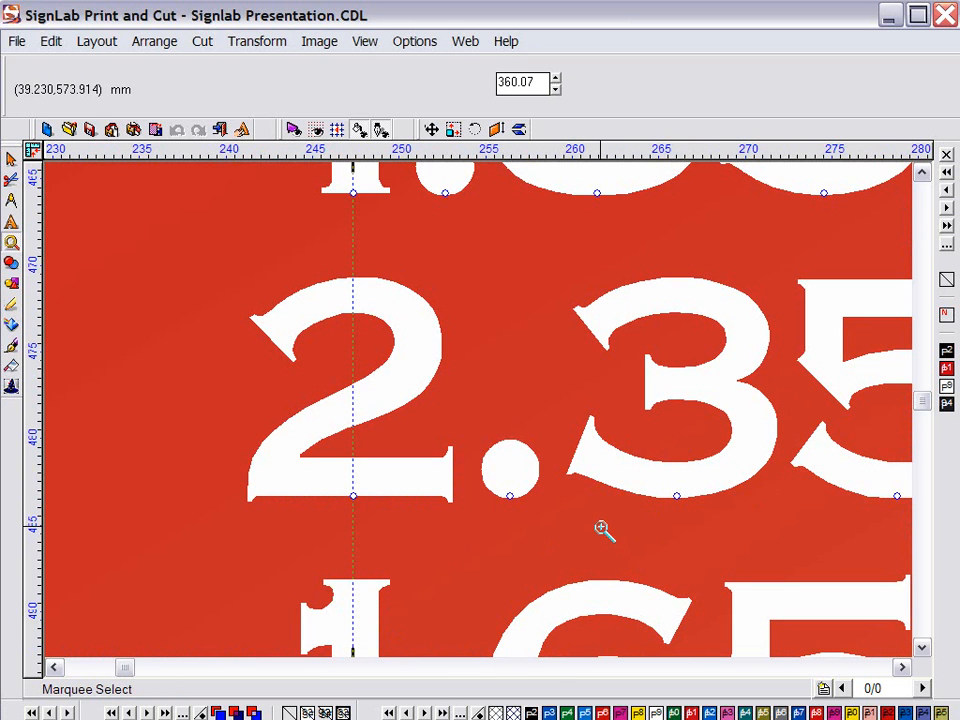
double_click(509, 495)
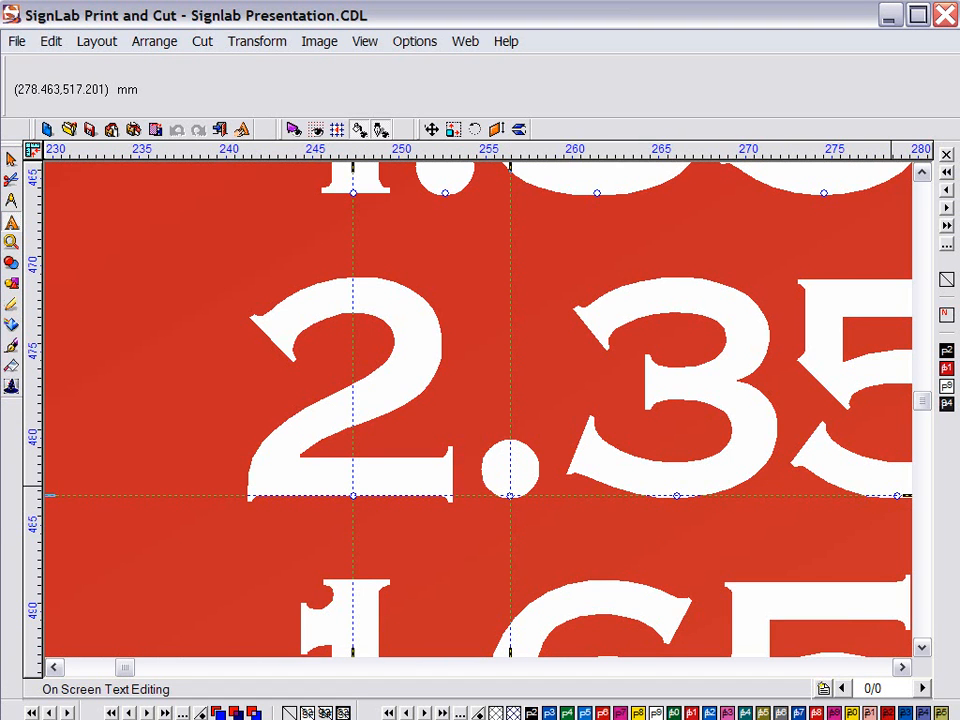
scroll(594, 257, "up", 1)
left_click(441, 285)
left_click_drag(460, 286, 510, 291)
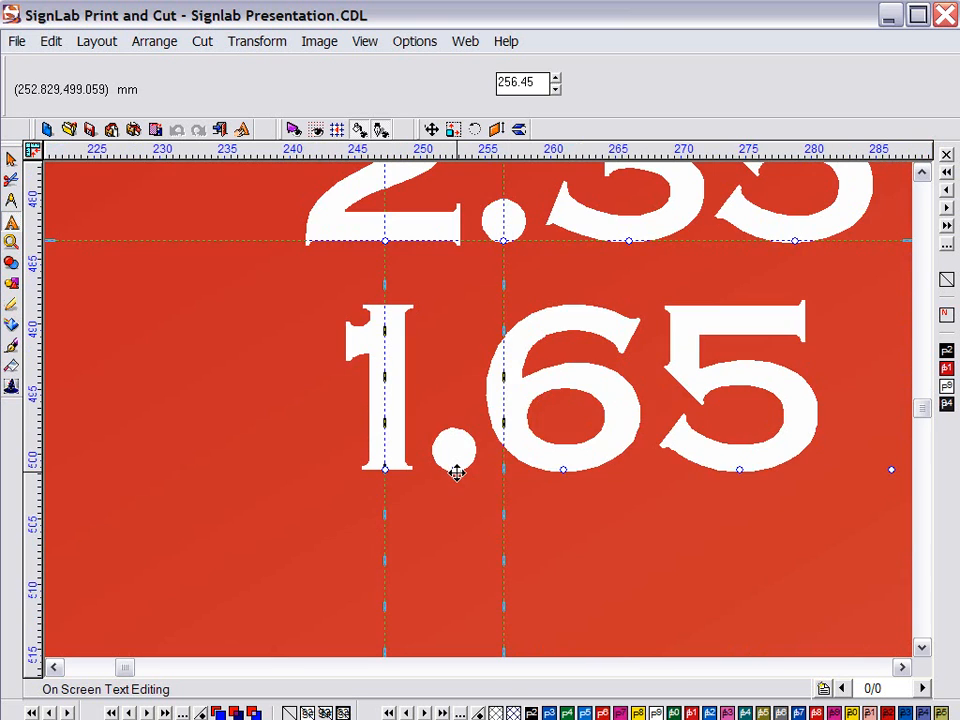
left_click_drag(456, 471, 506, 472)
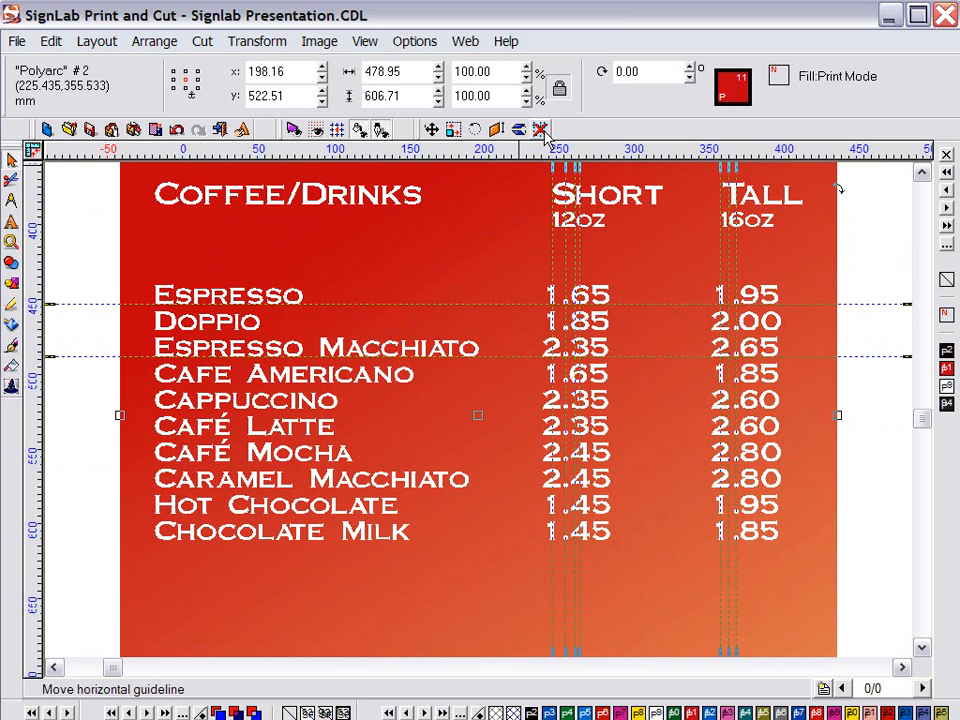
left_click(540, 130)
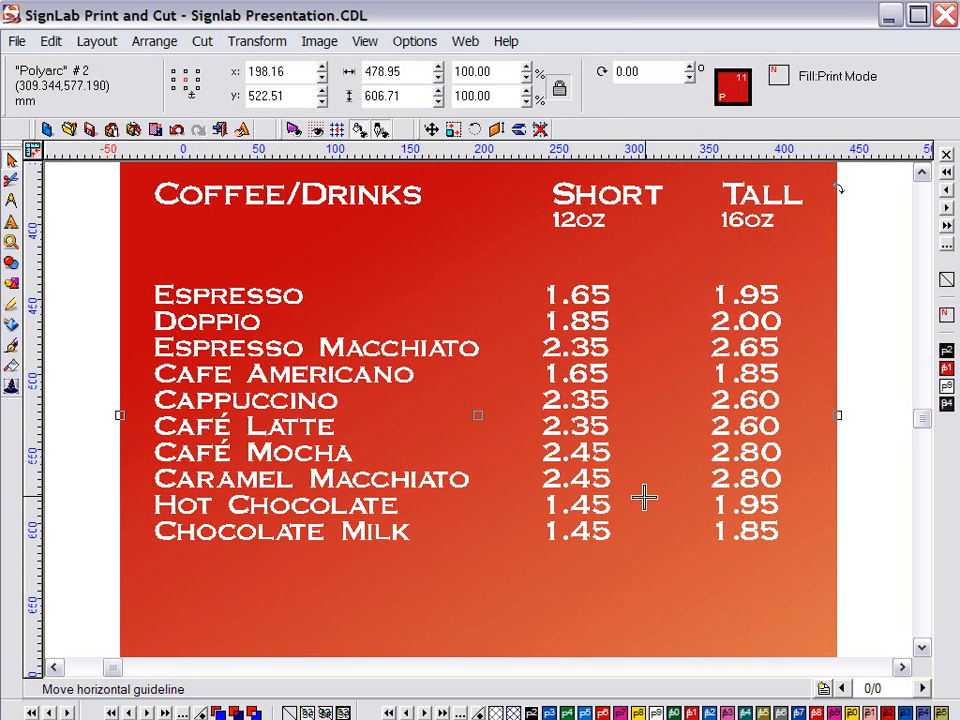
scroll(644, 496, "down", 1)
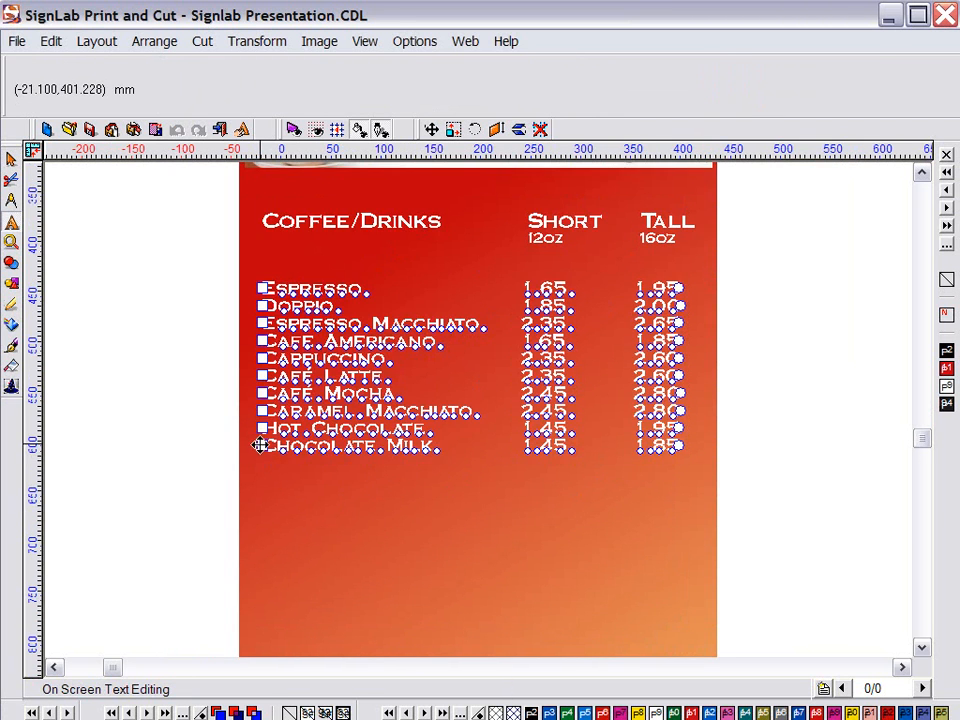
Lower the Chocolate Milk line to widen menu spacing, then stretch the opening hours lines similarly
left_click_drag(262, 445, 281, 599)
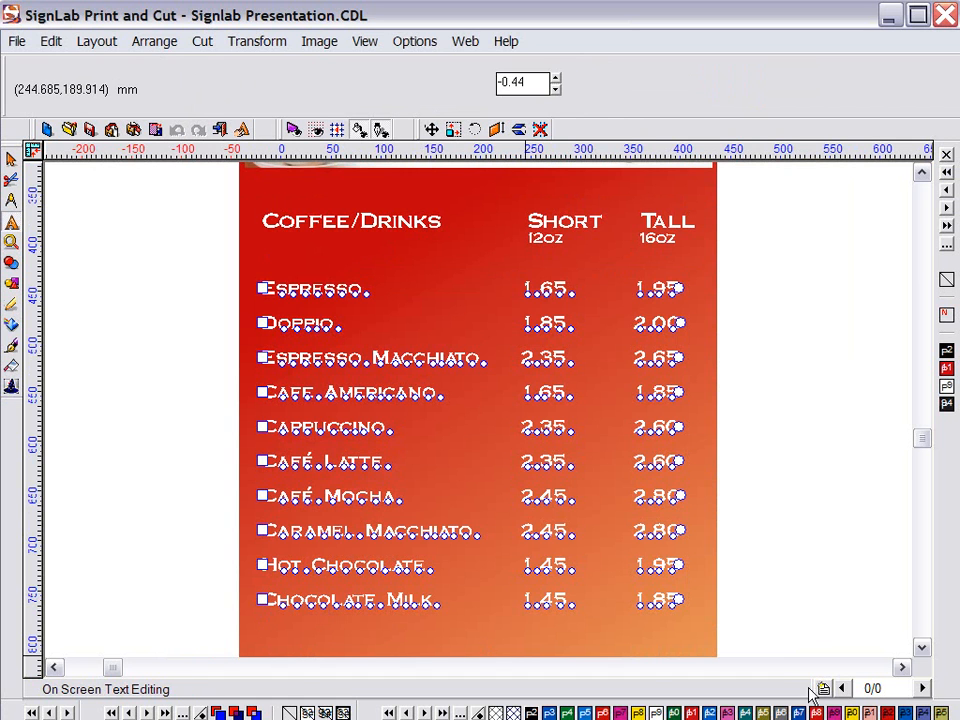
left_click(858, 566)
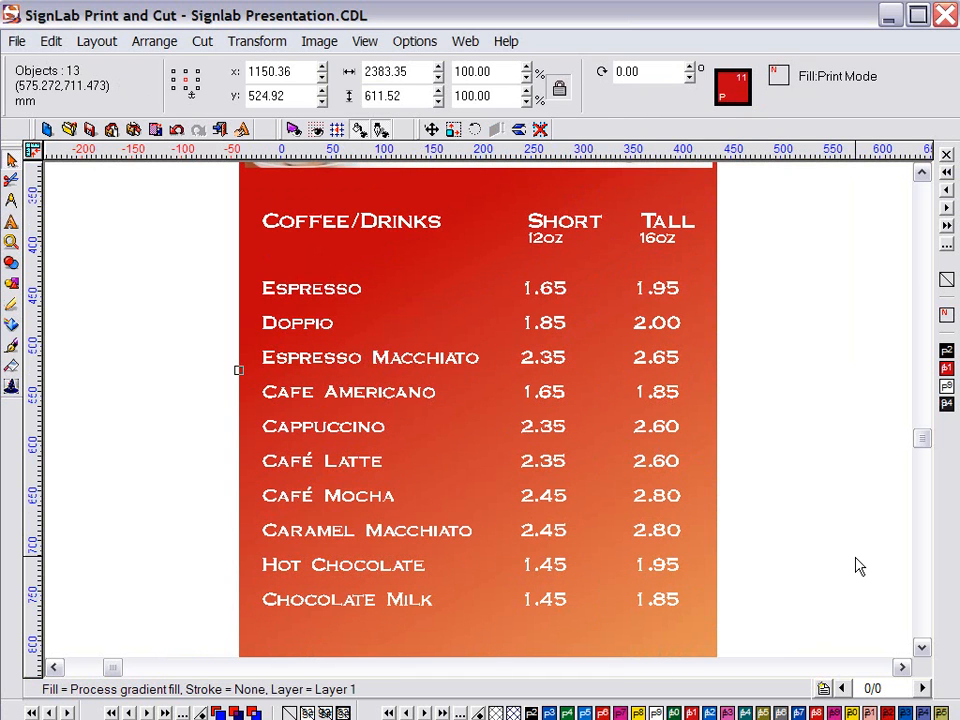
left_click(902, 667)
left_click_drag(344, 420, 337, 580)
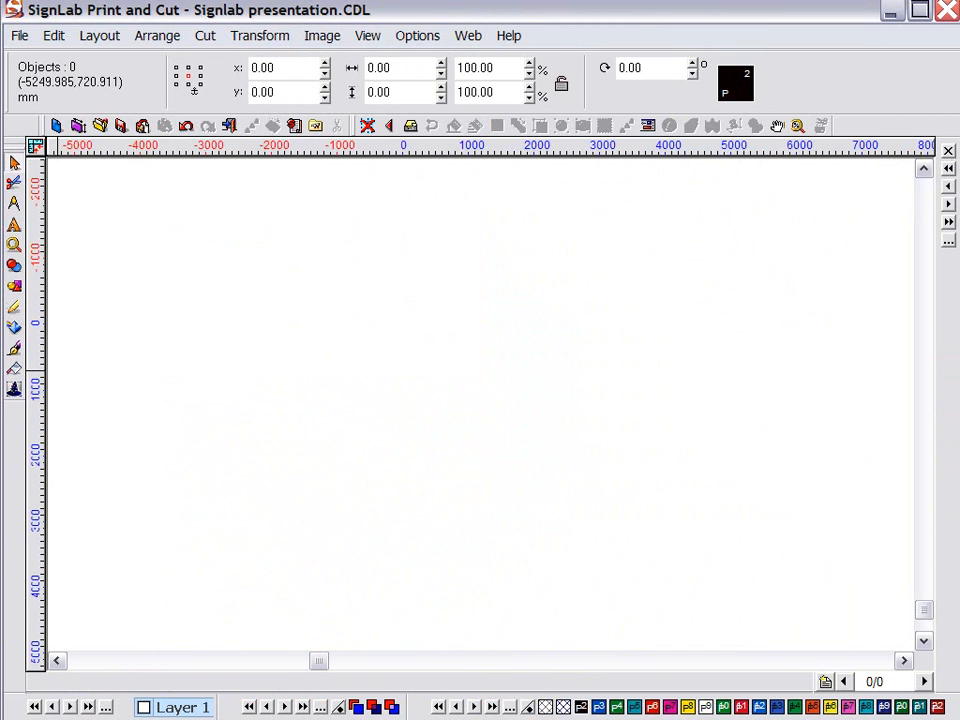
Draw a wide rectangle, a second taller rectangle and an oval overlapping them
left_click(14, 286)
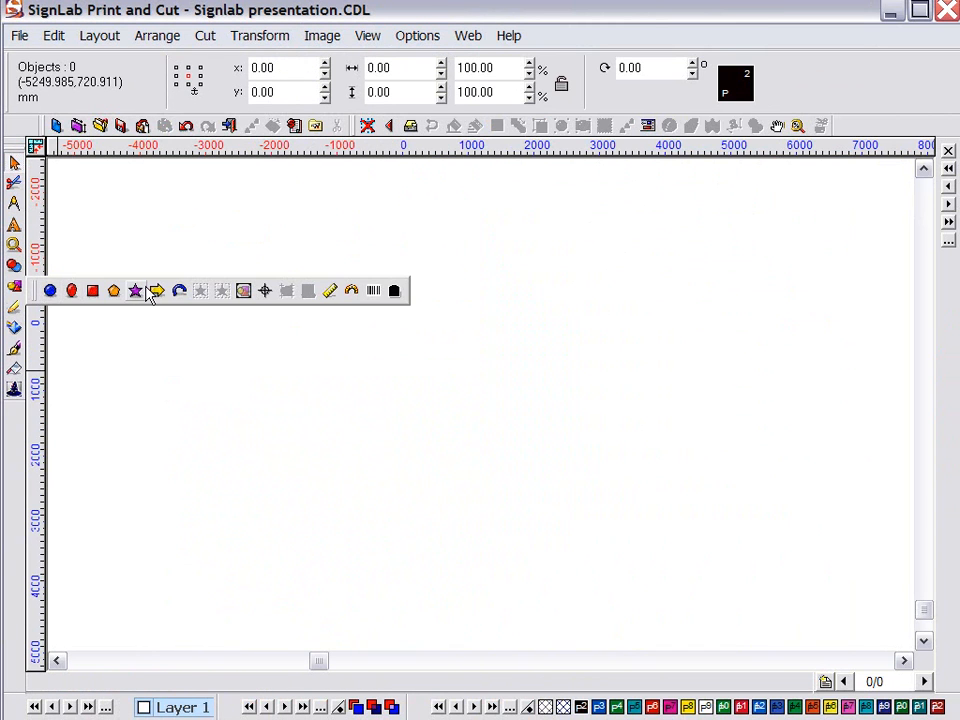
left_click(92, 291)
left_click_drag(124, 248, 603, 508)
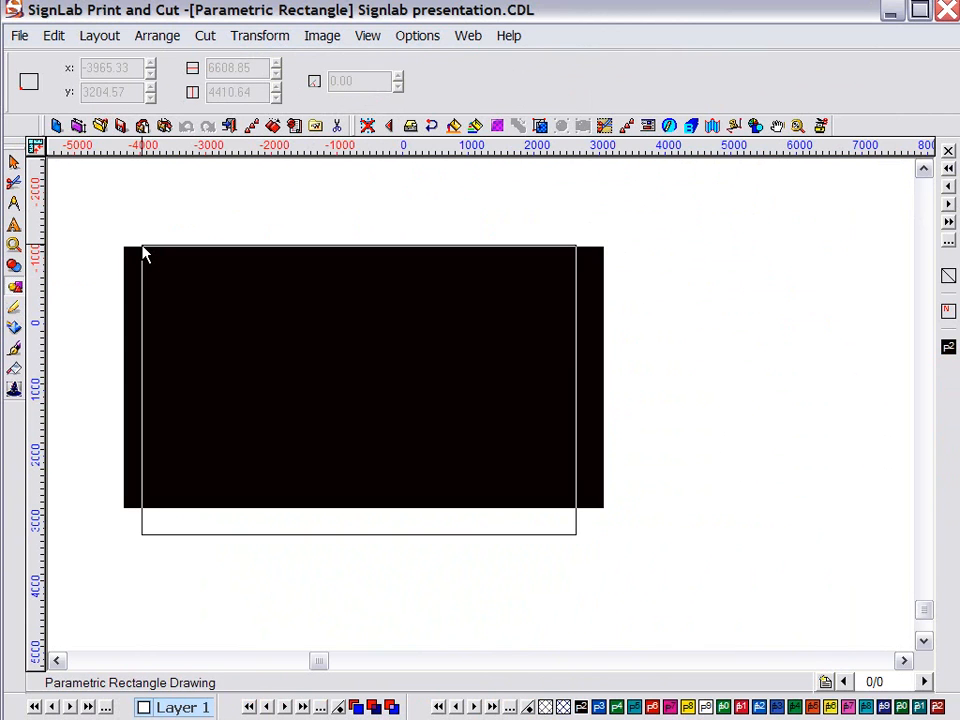
left_click(142, 254)
left_click(15, 289)
left_click(104, 295)
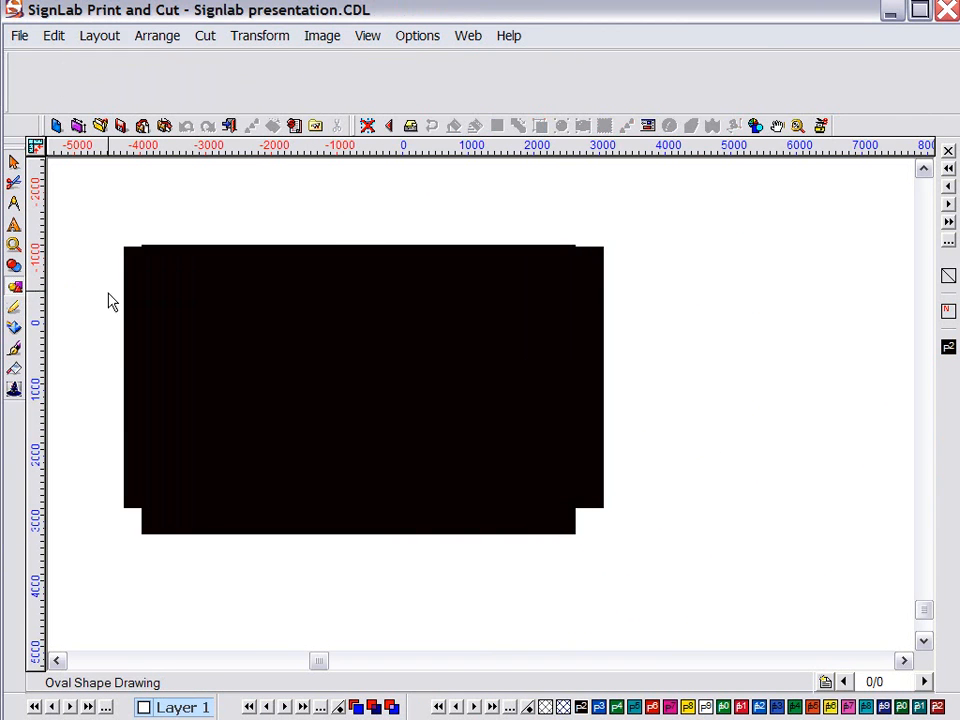
left_click_drag(104, 276, 617, 587)
Select all three shapes, centre them on each other, and switch to wireframe view
left_click_drag(666, 621, 84, 191)
key("F9")
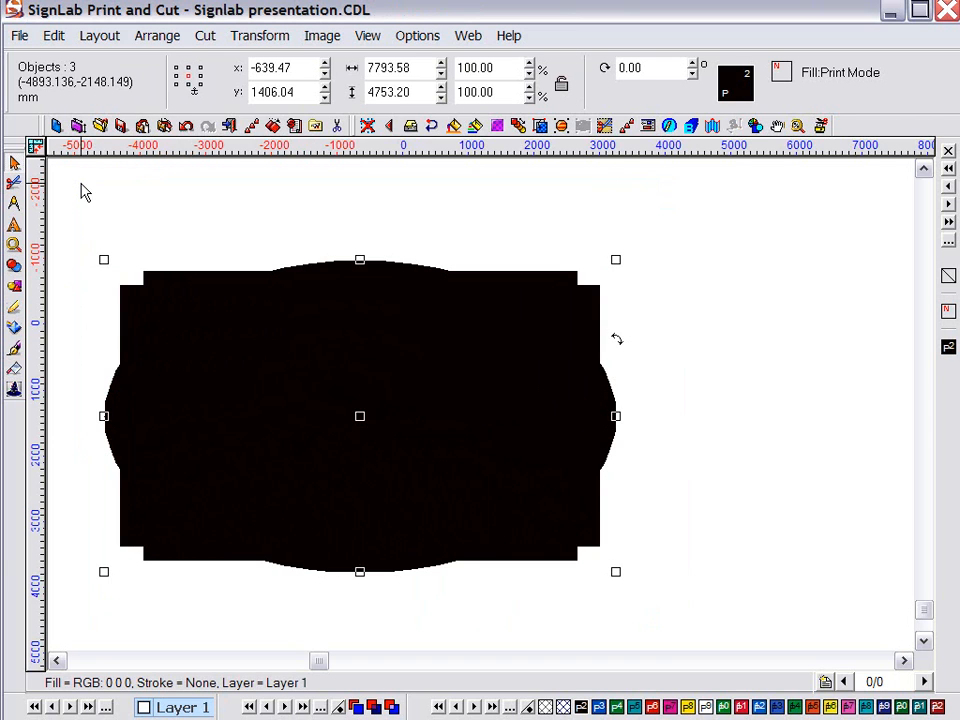
key("alt")
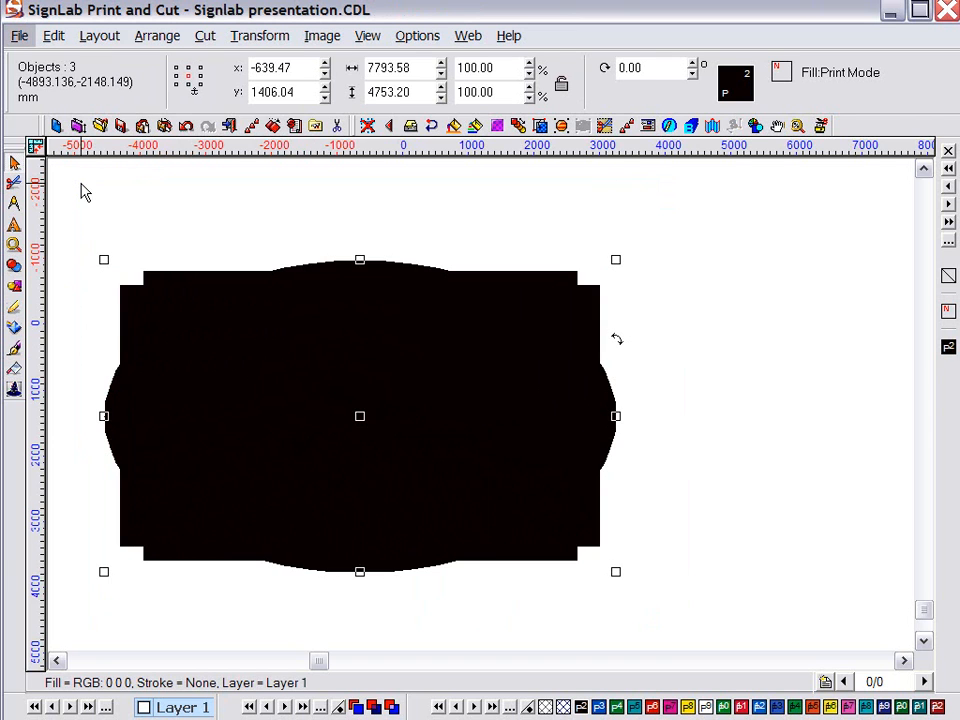
left_click(90, 221)
left_click_drag(94, 224, 708, 632)
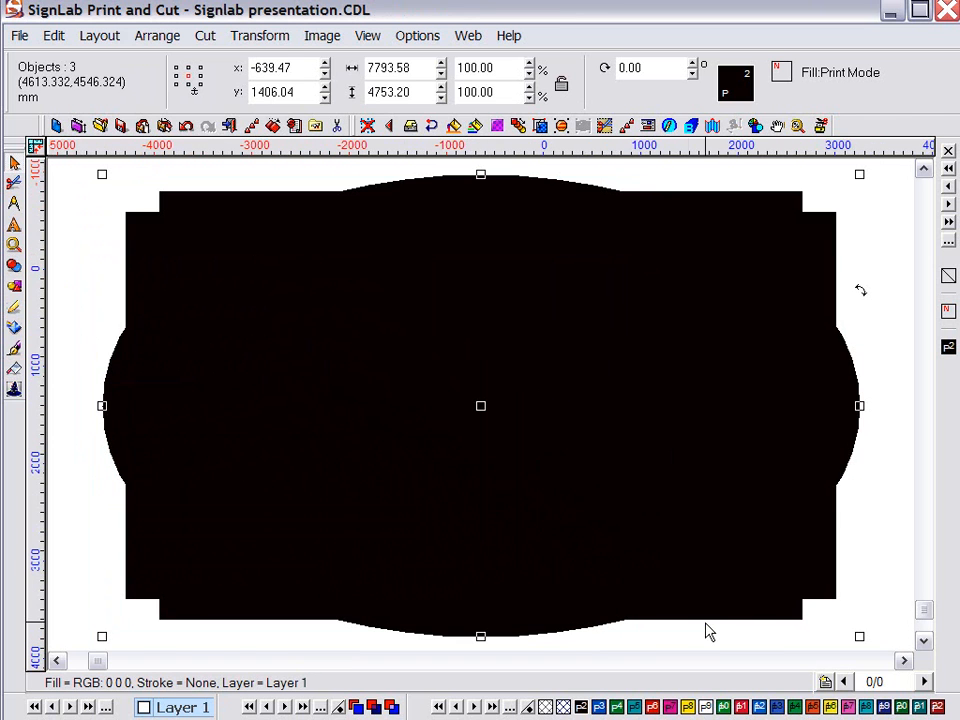
key("alt+s")
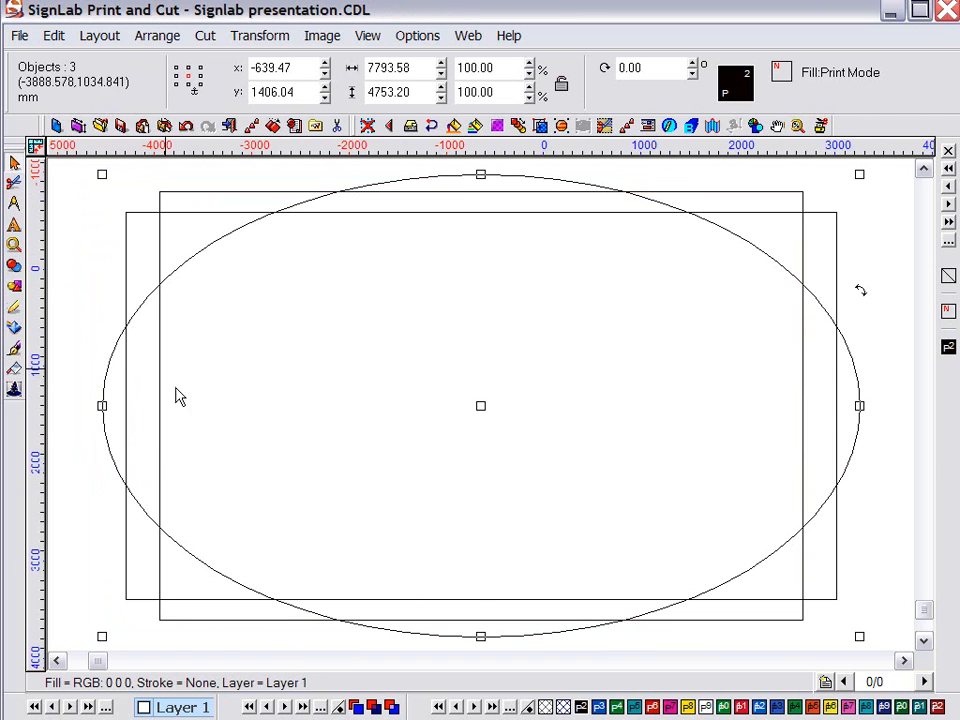
Weld the shapes into one banner outline, restore filled view, and fill it crimson
left_click(14, 265)
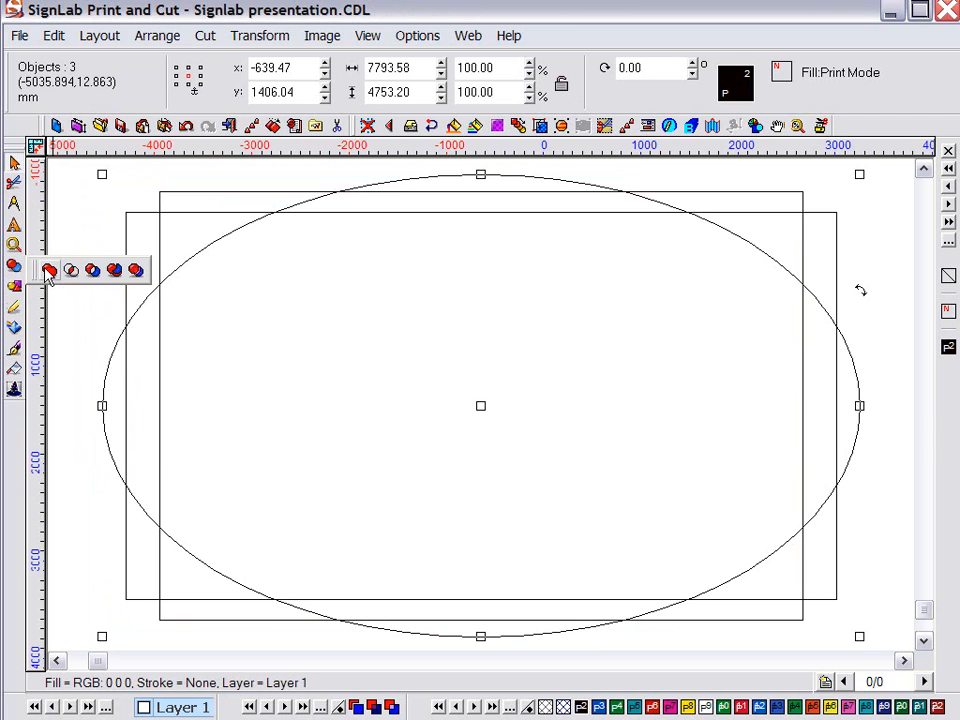
left_click(49, 272)
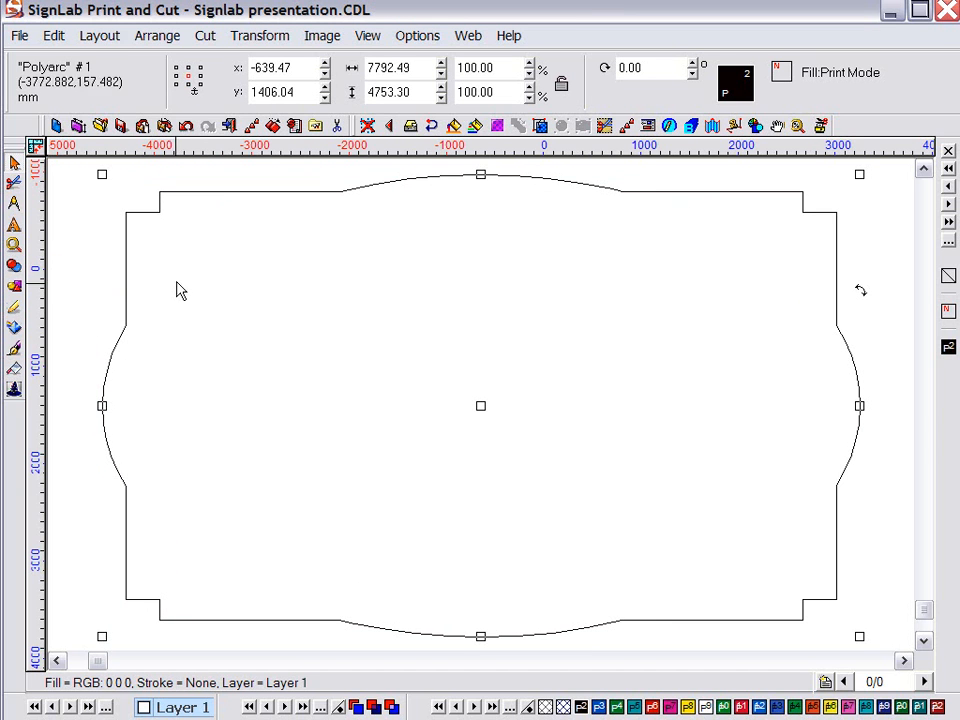
key("alt+s")
left_click(652, 707)
left_click(688, 707)
left_click(741, 707)
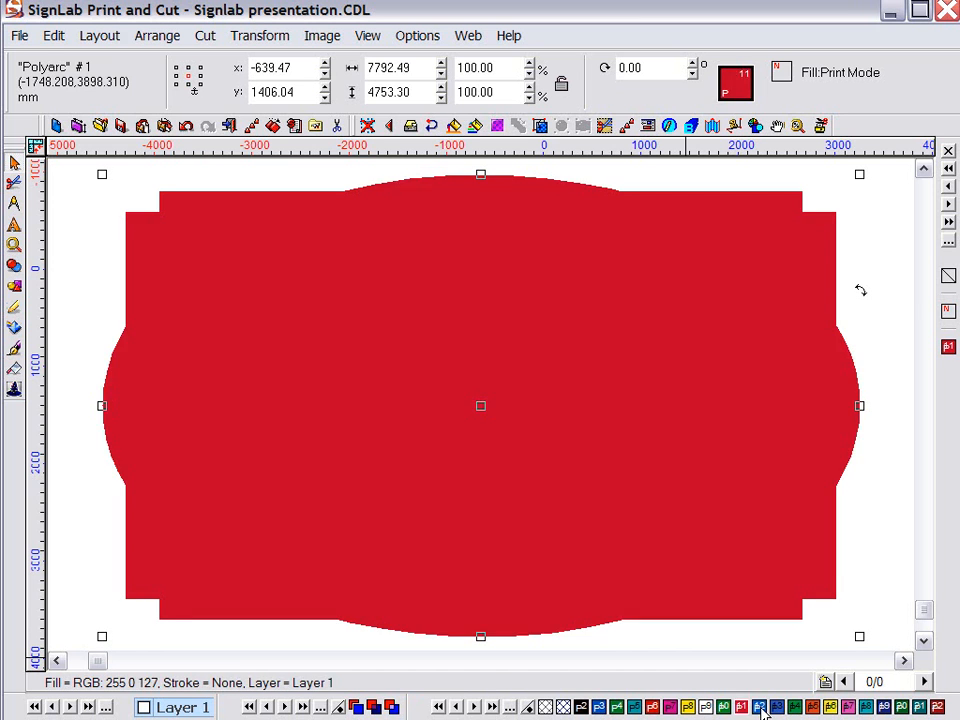
Fill the shape black and load the Wooden Wonders folder in the Pattern Fill tool
left_click(580, 707)
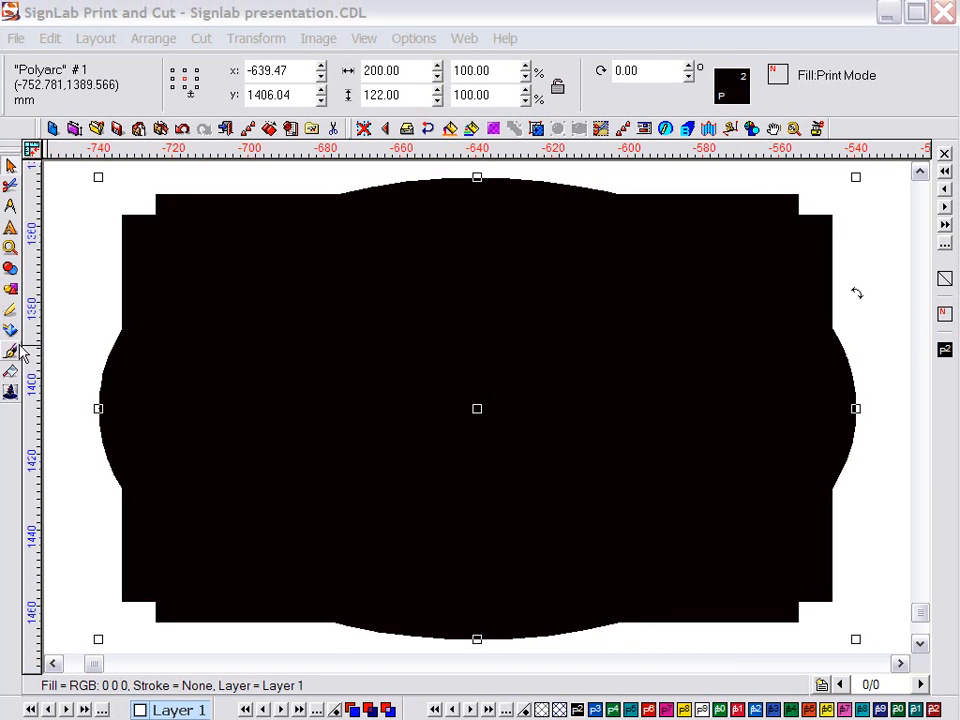
left_click(13, 350)
left_click(89, 356)
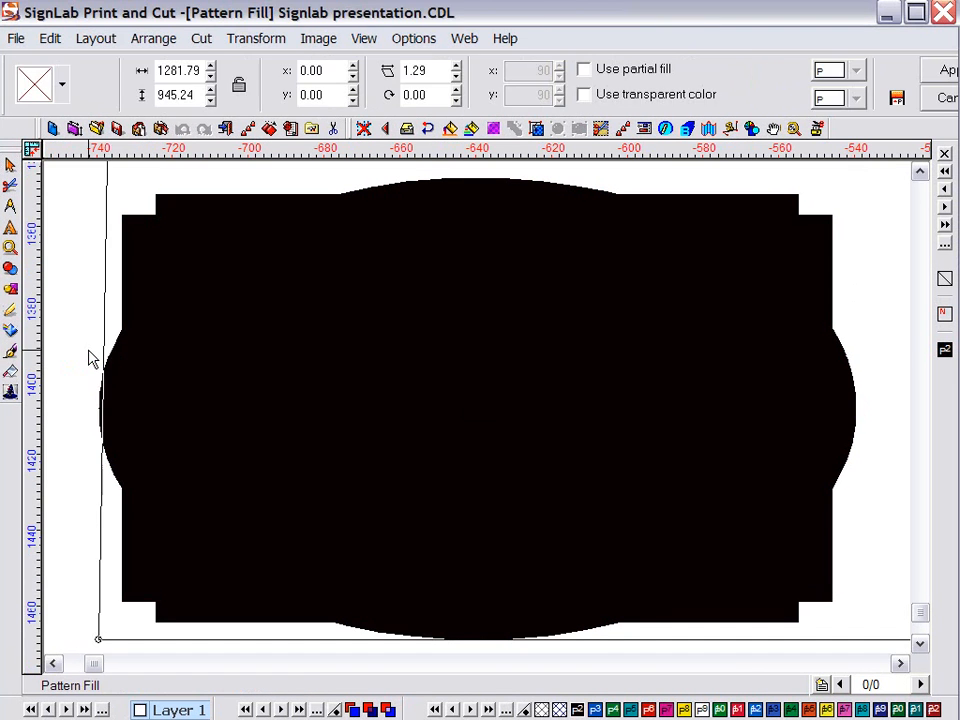
left_click(61, 85)
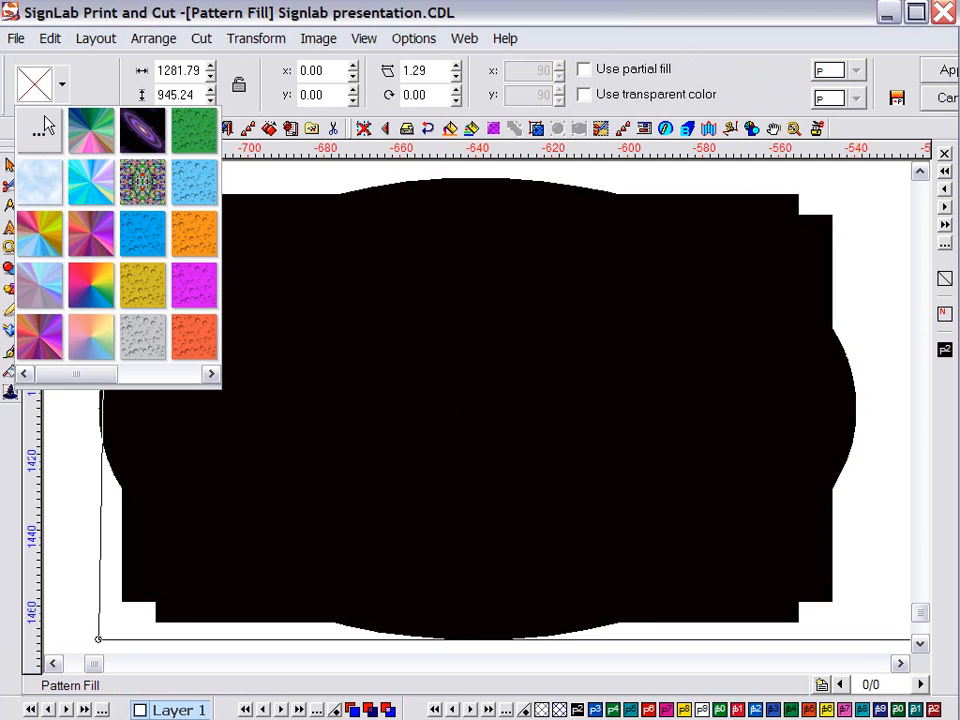
left_click(40, 131)
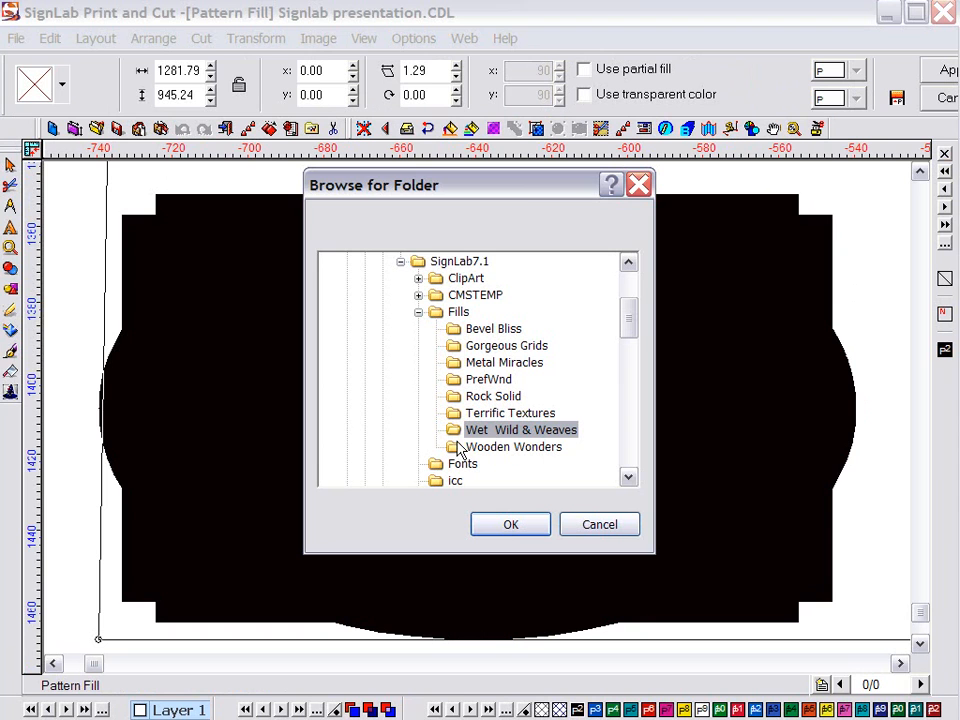
left_click(487, 450)
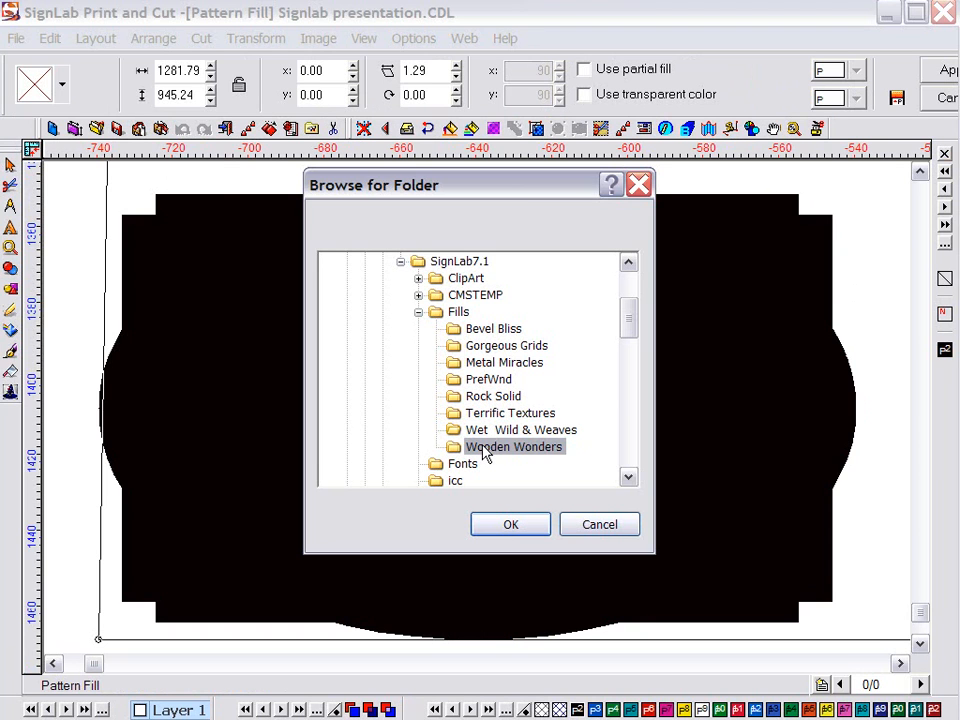
left_click(504, 526)
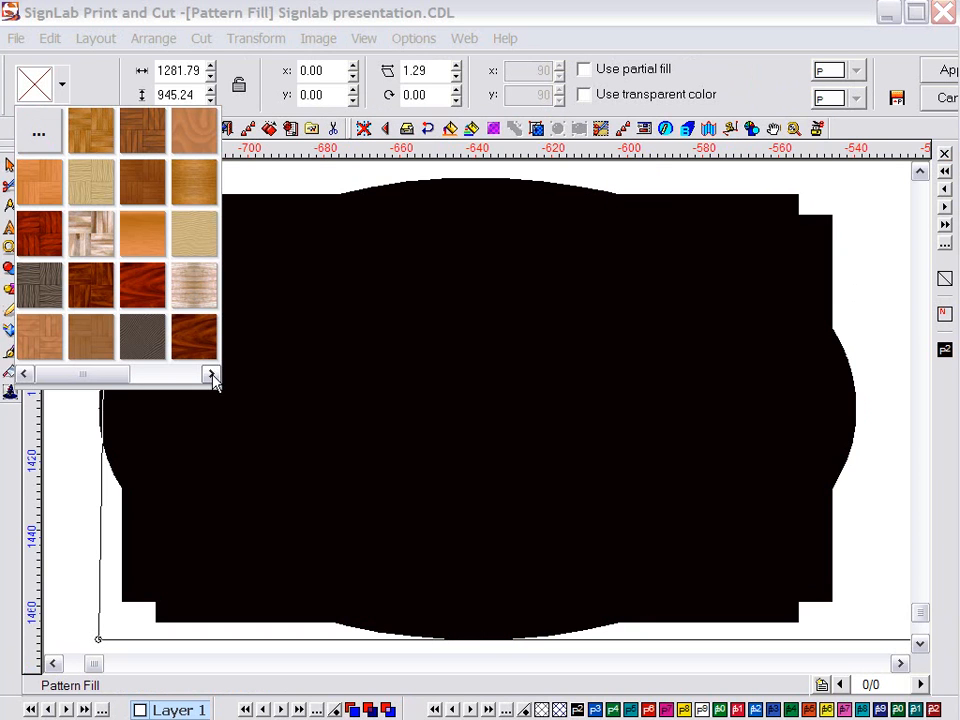
Apply a reddish wood-grain pattern, stretching one tile to cover the whole plaque
left_click(211, 374)
left_click(211, 374)
left_click(211, 374)
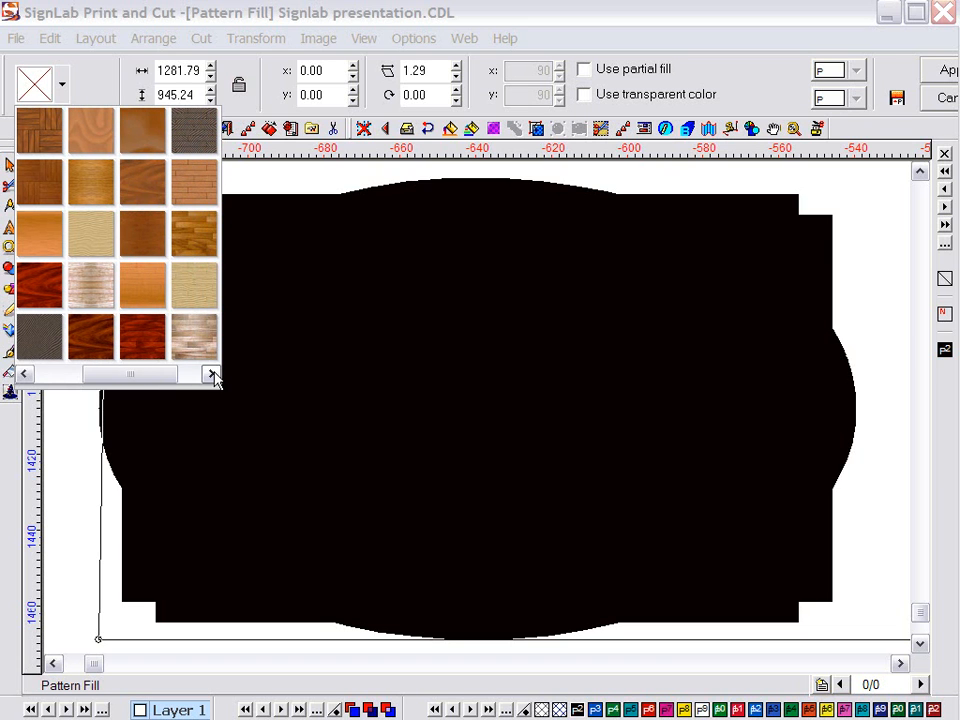
left_click(150, 185)
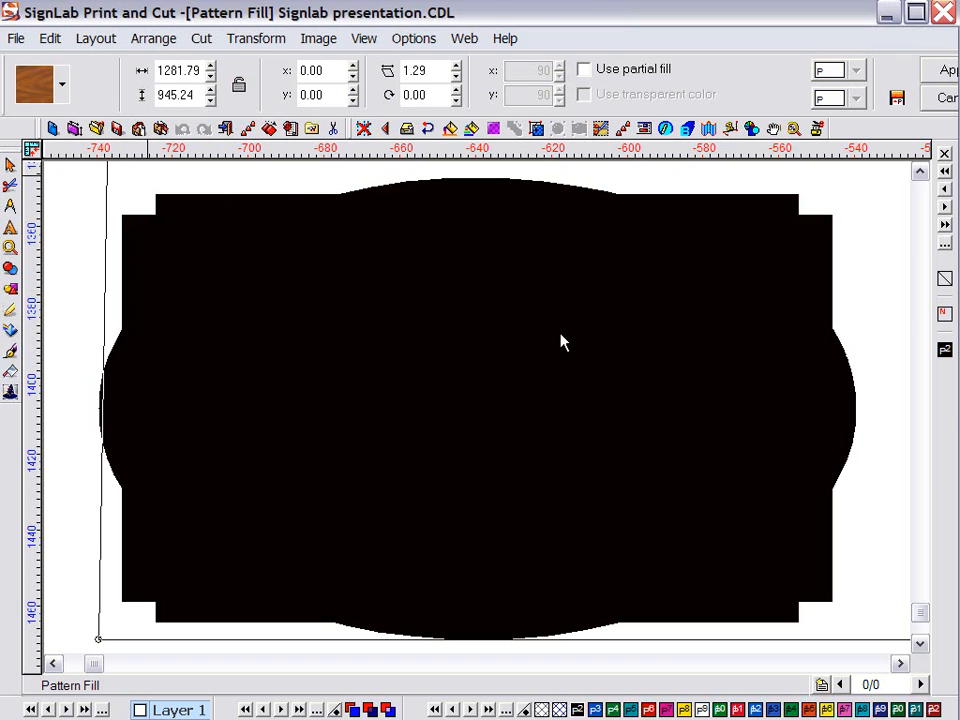
scroll(560, 335, "down", 2)
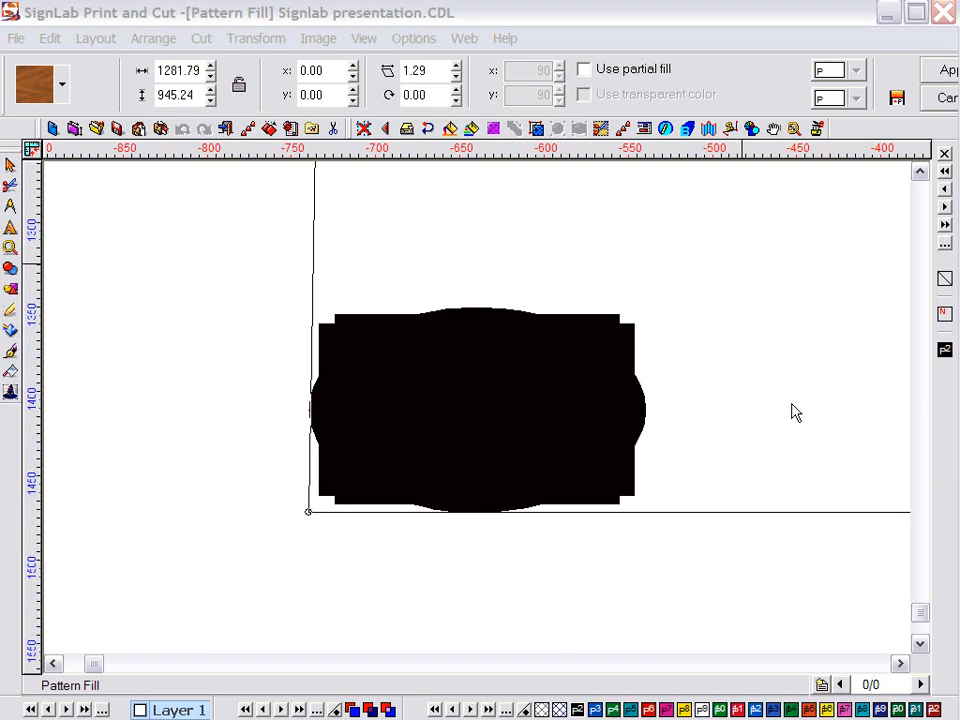
scroll(563, 343, "up", 2)
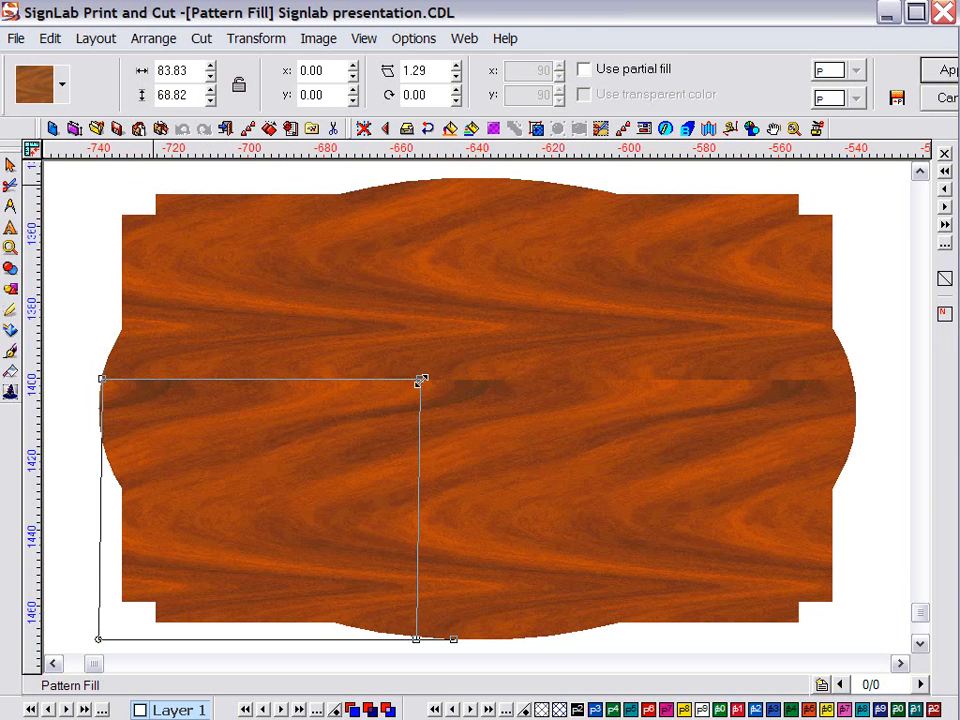
left_click_drag(421, 380, 567, 286)
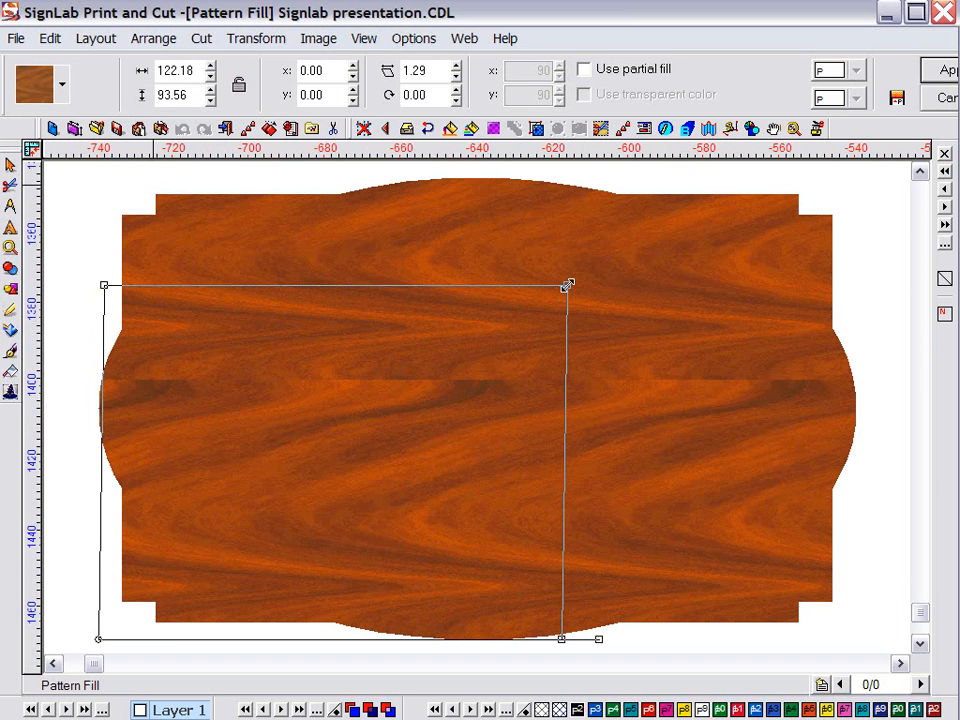
left_click(938, 74)
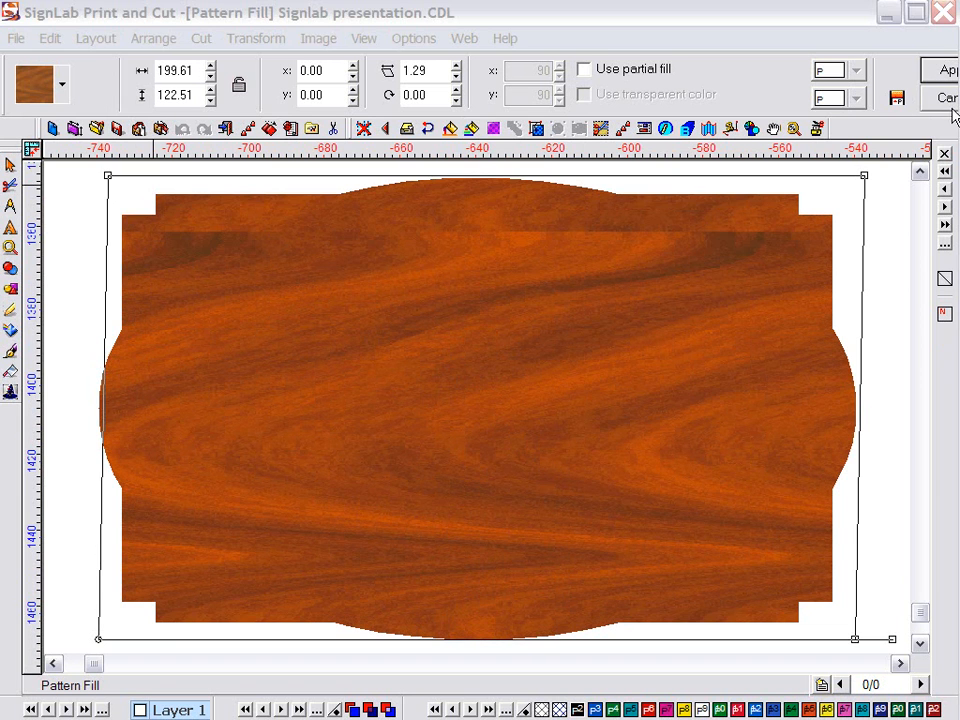
left_click(948, 72)
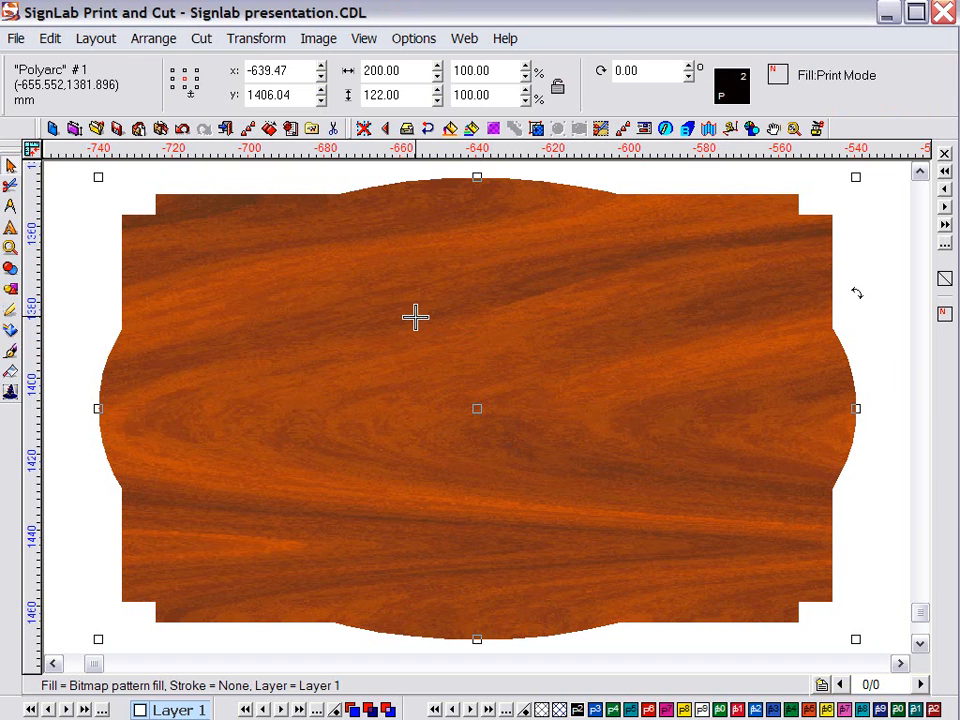
Launch Eye Candy 4000 Bevel Boss on the plaque using its current wood fill
left_click(324, 45)
mouse_move(327, 222)
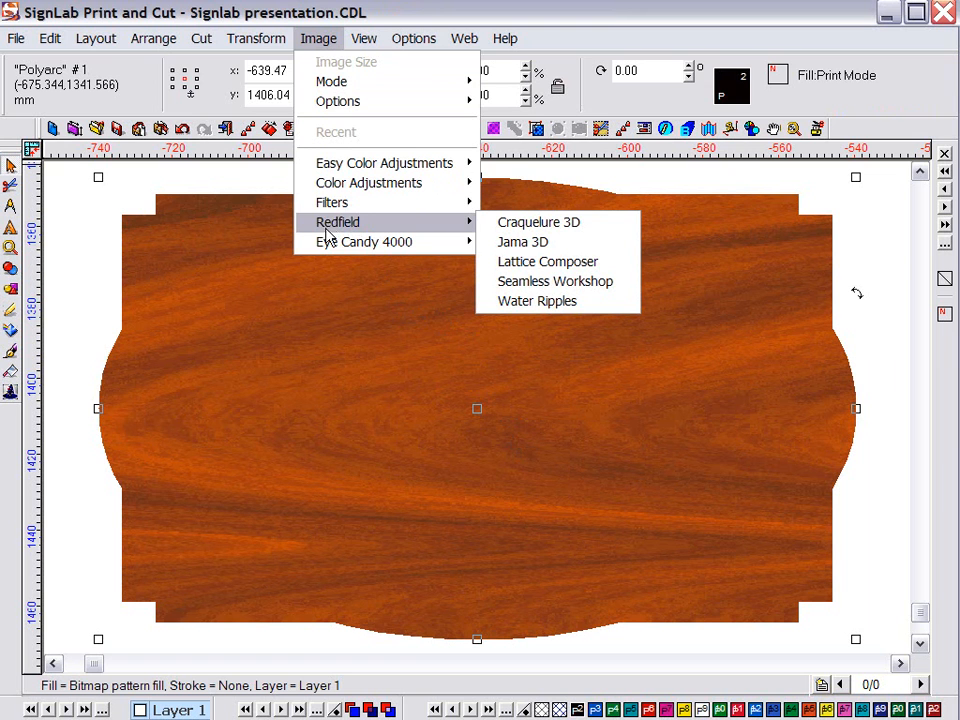
mouse_move(329, 248)
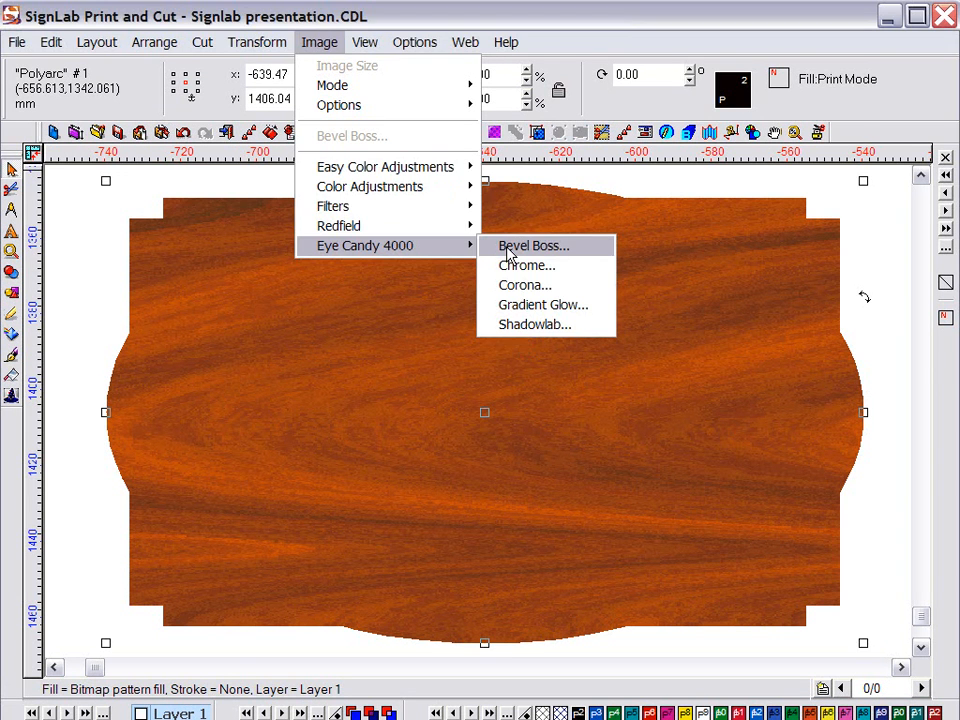
left_click(509, 250)
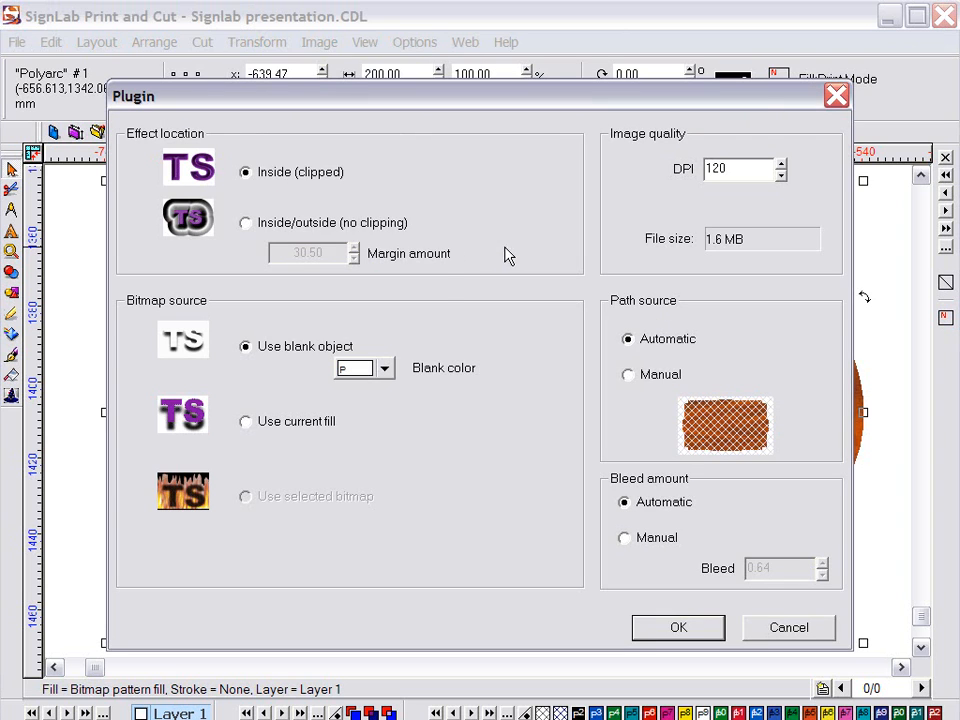
left_click(268, 424)
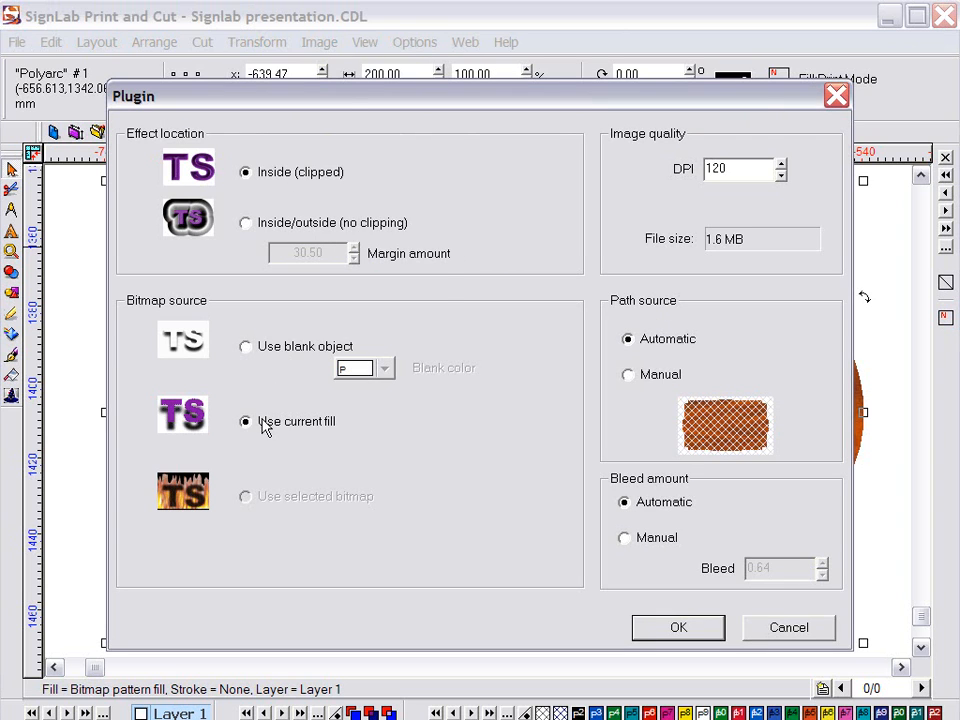
left_click(645, 626)
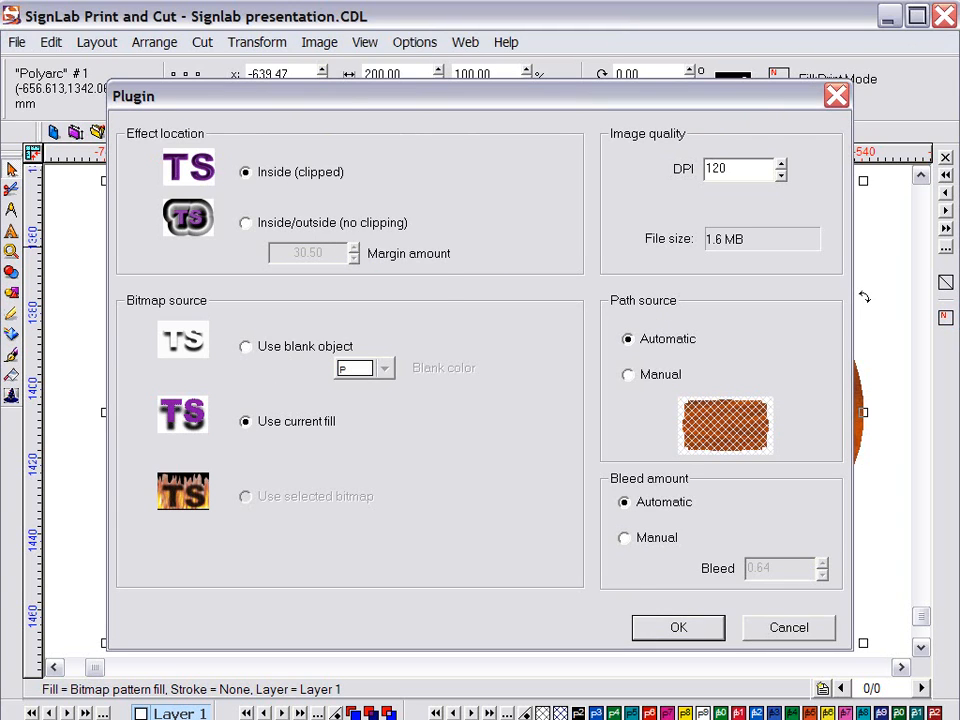
Widen the bevel, lower its smoothness, adjust the lighting direction, and apply the bevel
left_click_drag(94, 154, 119, 152)
left_click_drag(120, 213, 73, 180)
left_click(58, 108)
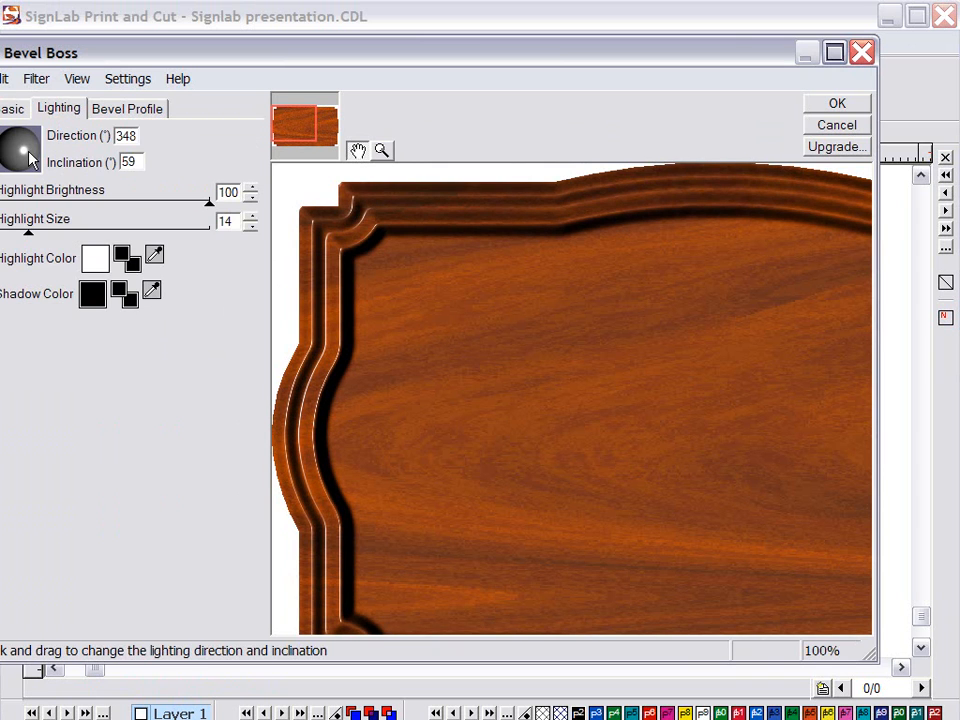
left_click(35, 150)
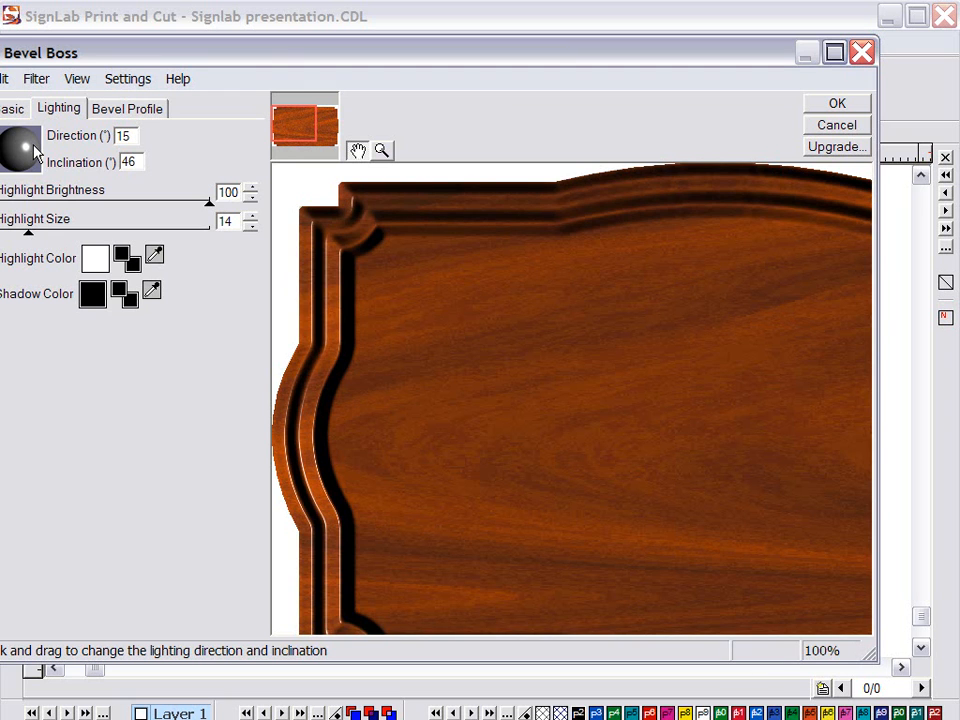
left_click_drag(35, 150, 24, 148)
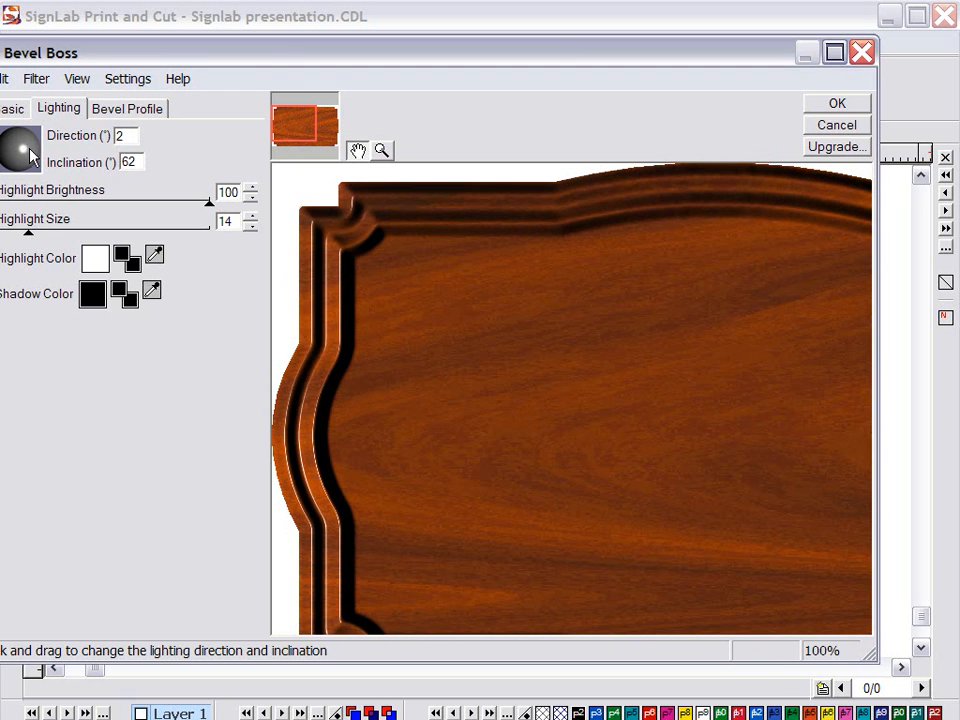
left_click(857, 103)
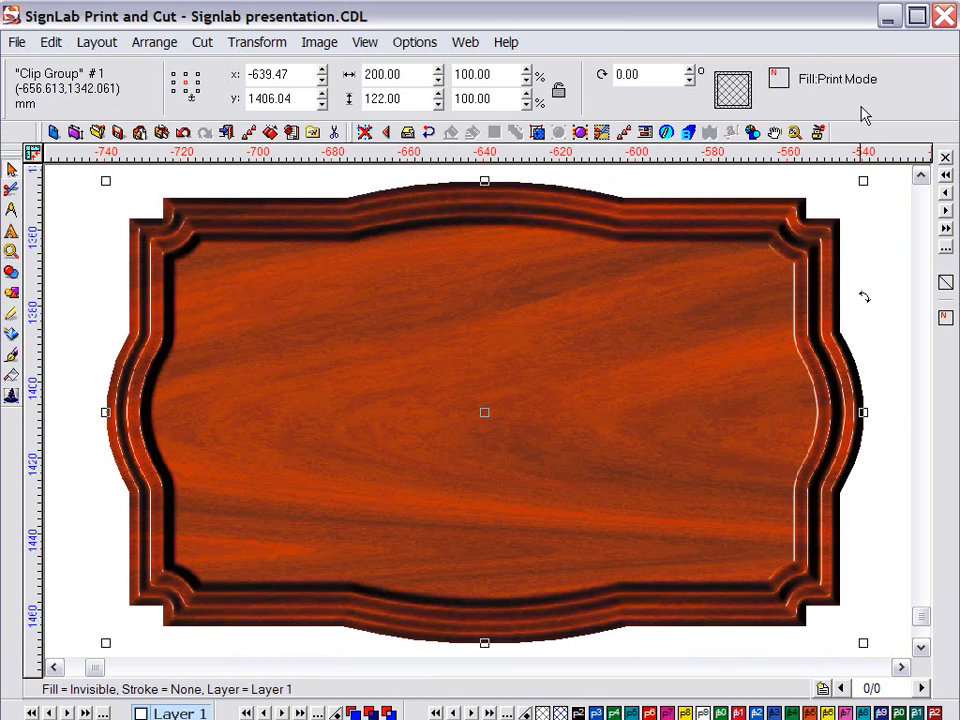
Zoom in on the sign's upper-left frame to inspect the bevelled edge
left_click(11, 251)
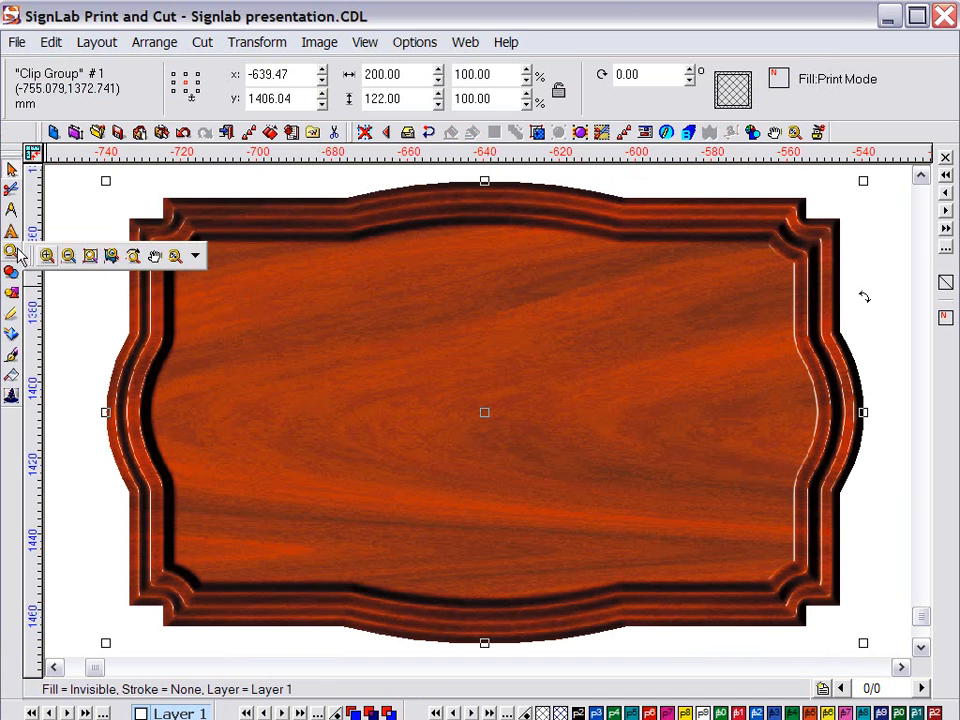
left_click(48, 258)
left_click_drag(86, 266, 246, 401)
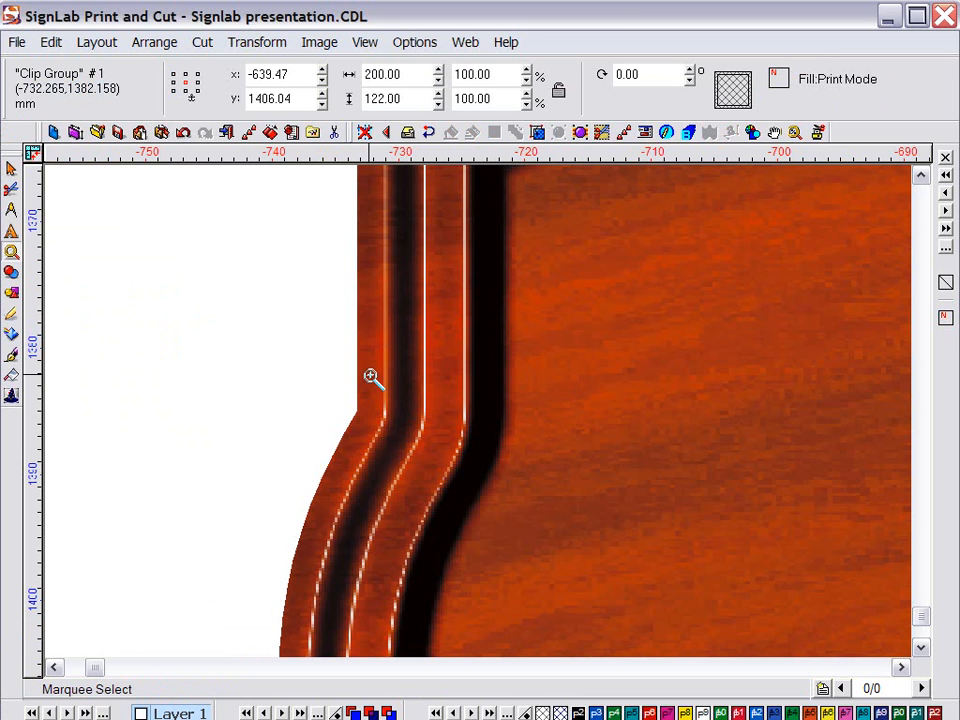
left_click_drag(253, 335, 411, 508)
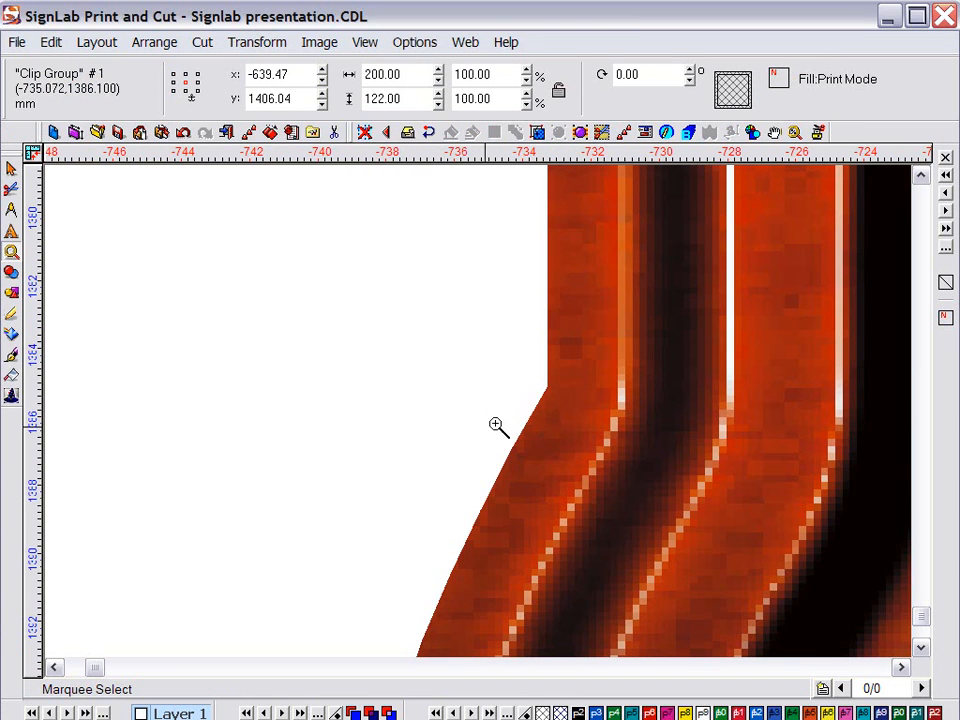
Draw a black rectangle enclosing the whole sign
left_click(12, 294)
left_click(89, 299)
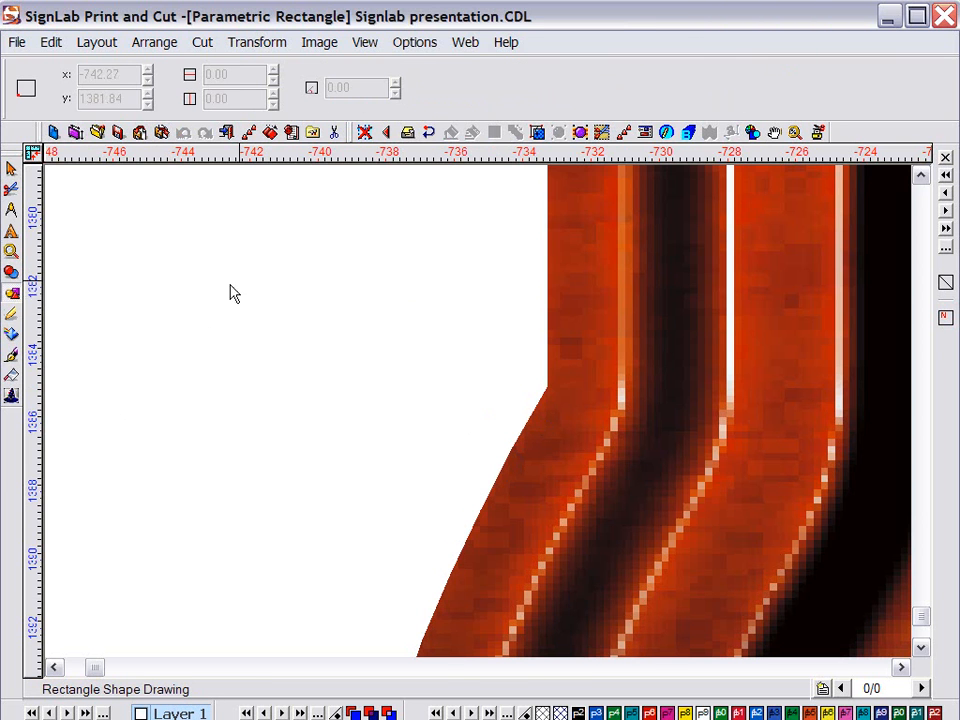
scroll(274, 281, "down", 5)
left_click_drag(392, 264, 900, 607)
key("Escape")
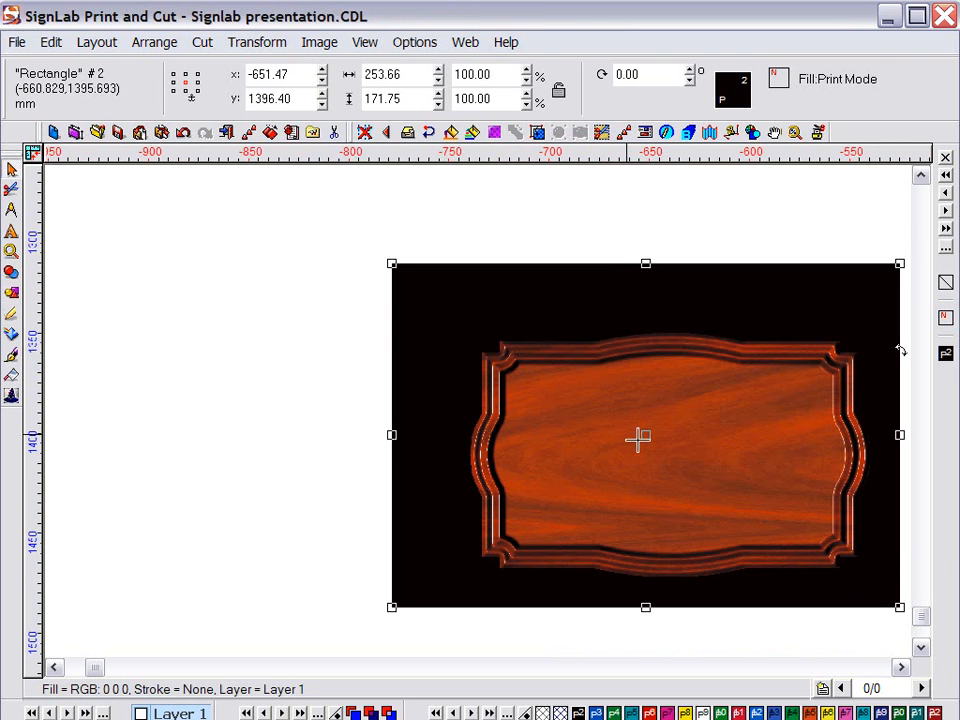
Zoom into the sign's left edge and corner against the black, then zoom back out
left_click(11, 251)
left_click(42, 254)
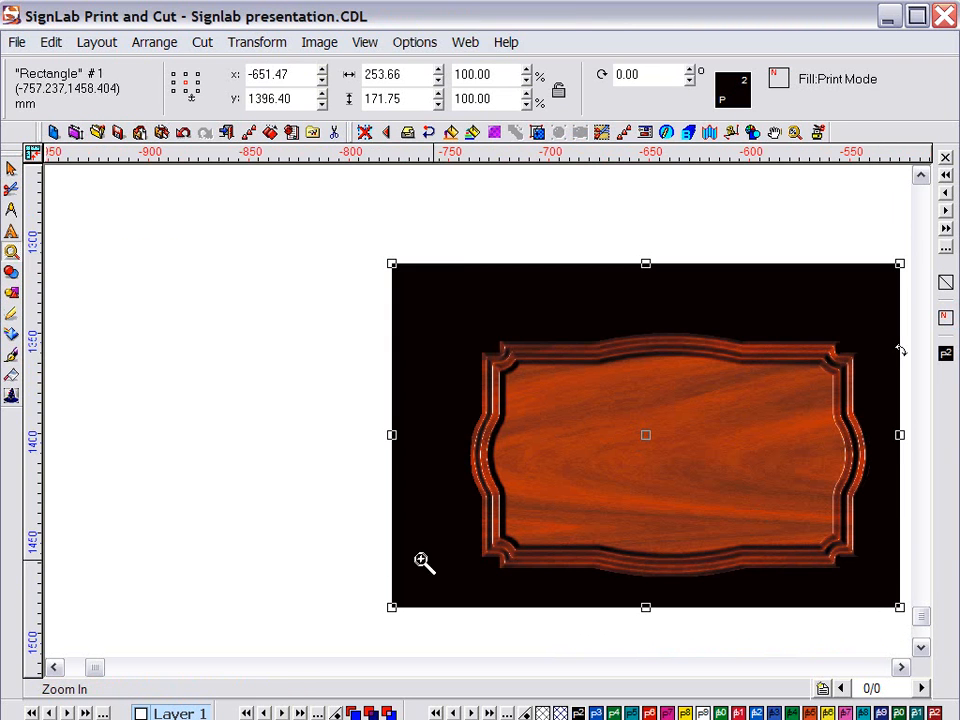
left_click_drag(439, 579, 517, 437)
left_click_drag(389, 640, 731, 334)
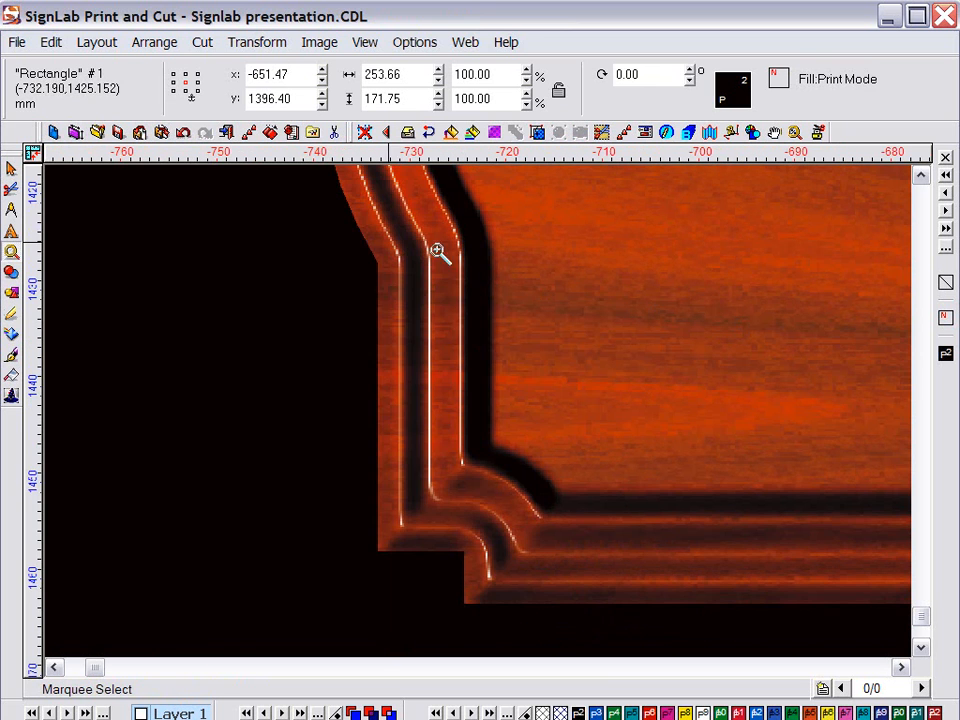
left_click_drag(305, 204, 425, 311)
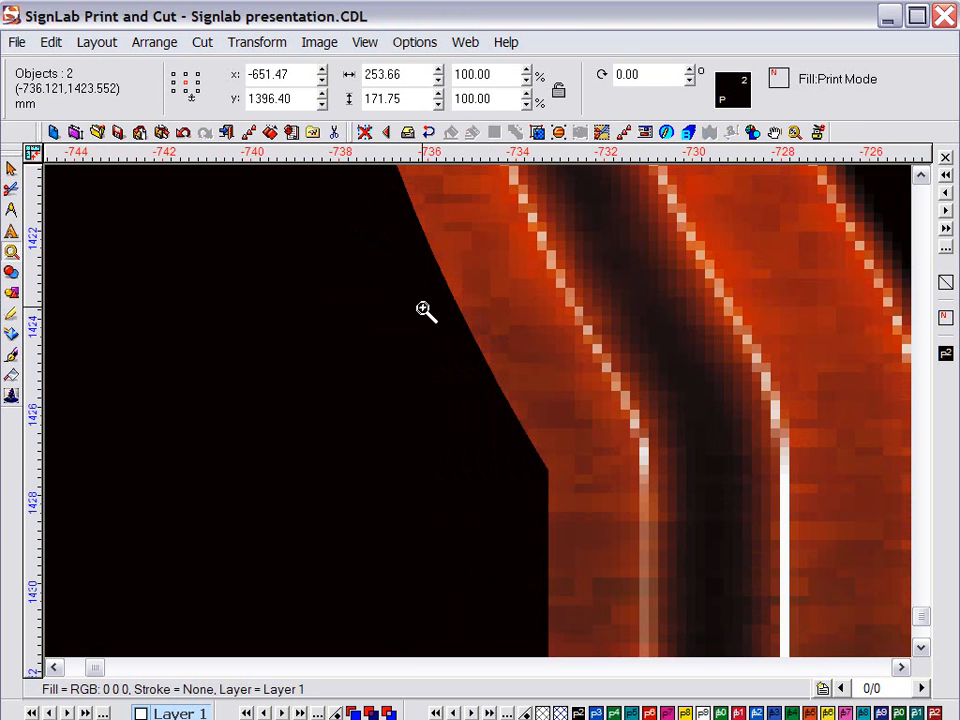
right_click(425, 311)
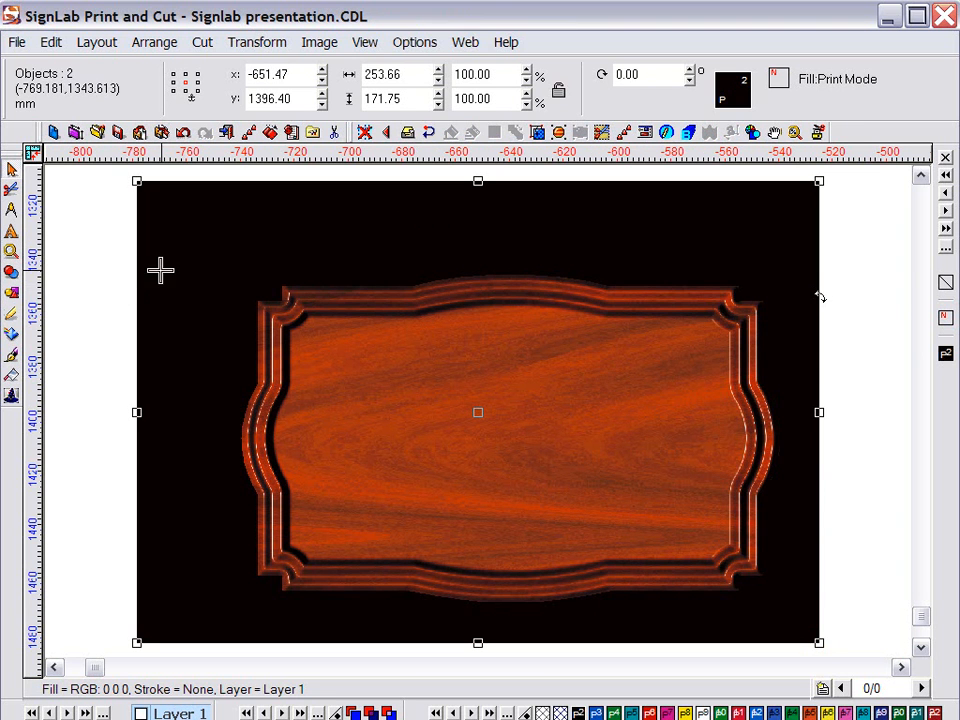
left_click(88, 270)
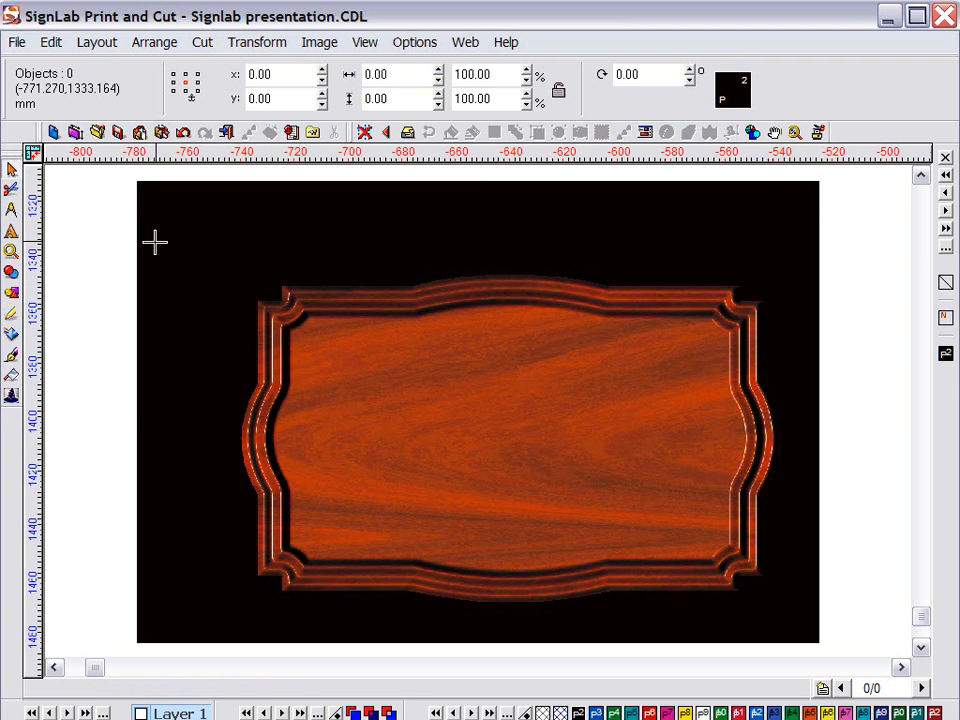
Delete the black background rectangle and fit the wooden sign in the view
left_click(155, 242)
key("Delete")
left_click(389, 360)
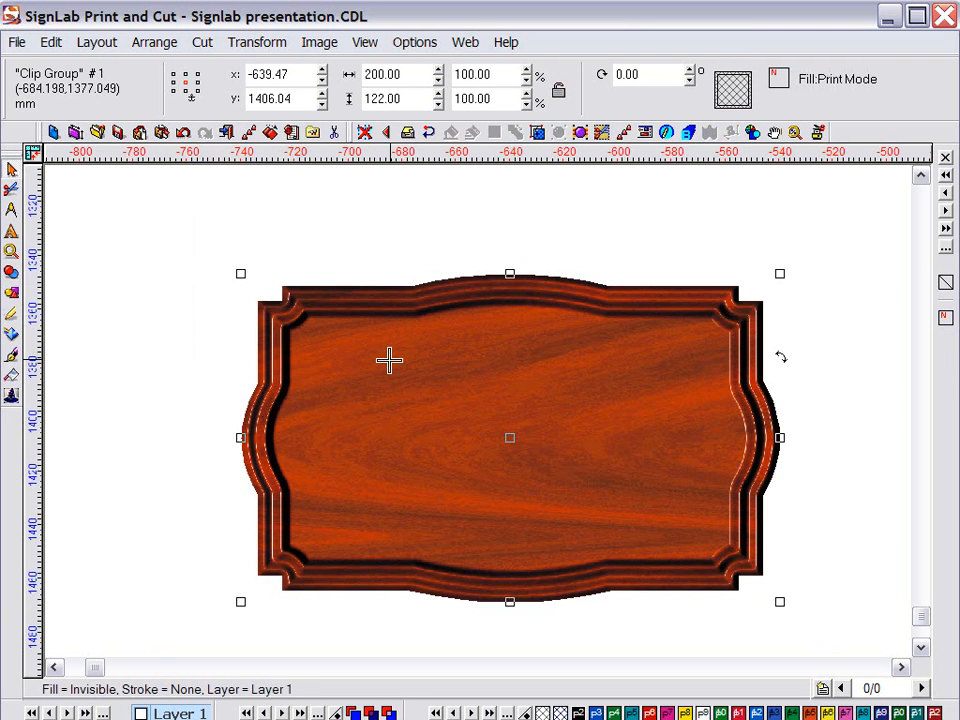
key("F4")
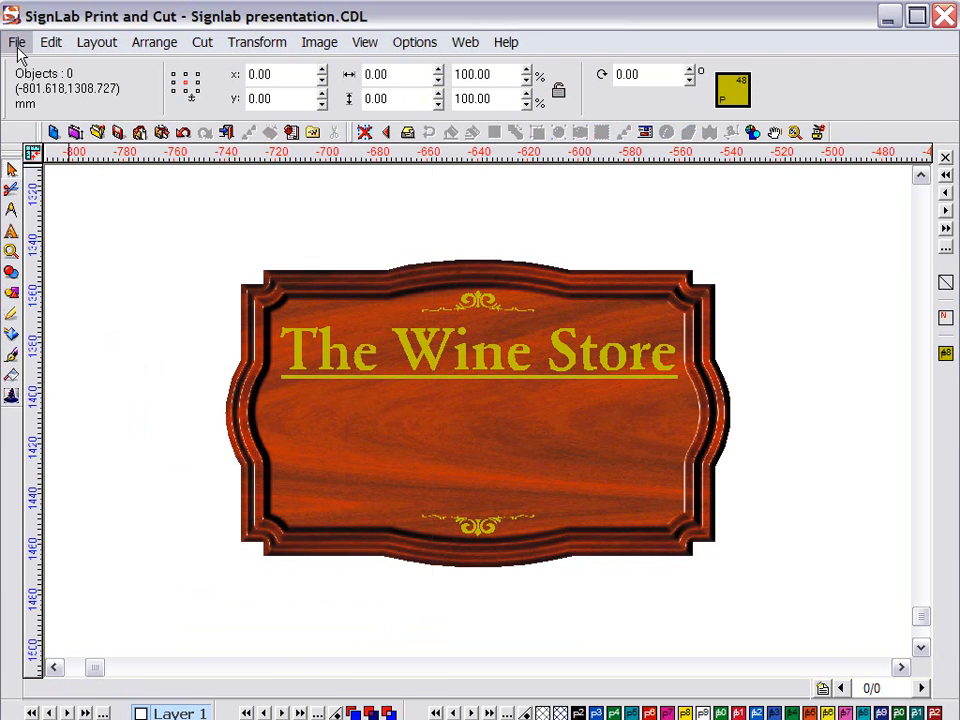
Import the wine.jpg picture and place it on the canvas beside the plaque
left_click(17, 43)
left_click(50, 196)
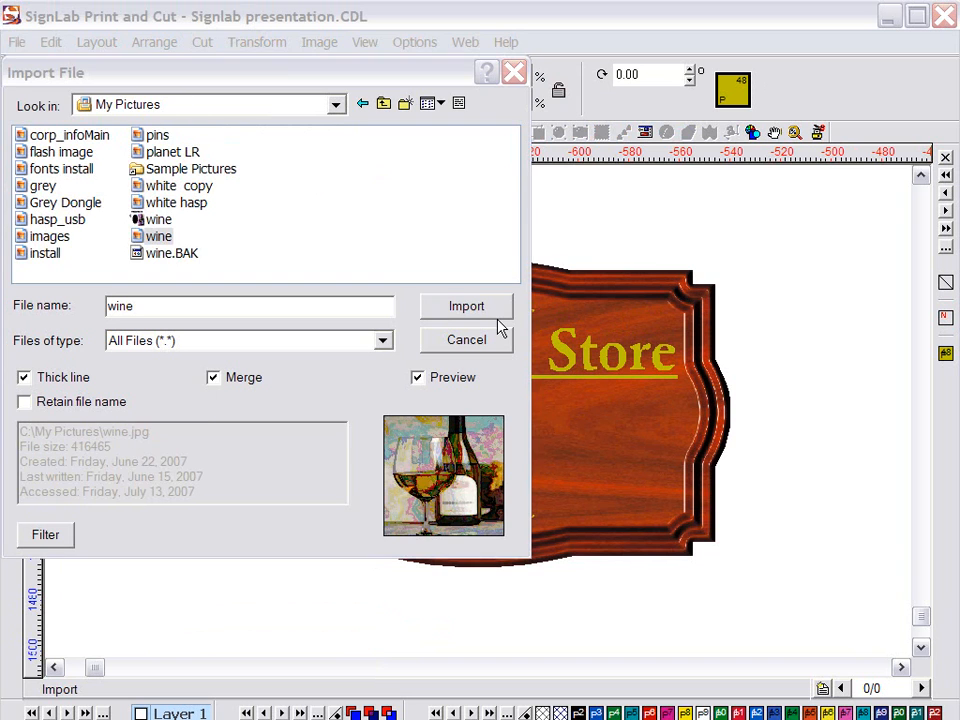
left_click(157, 236)
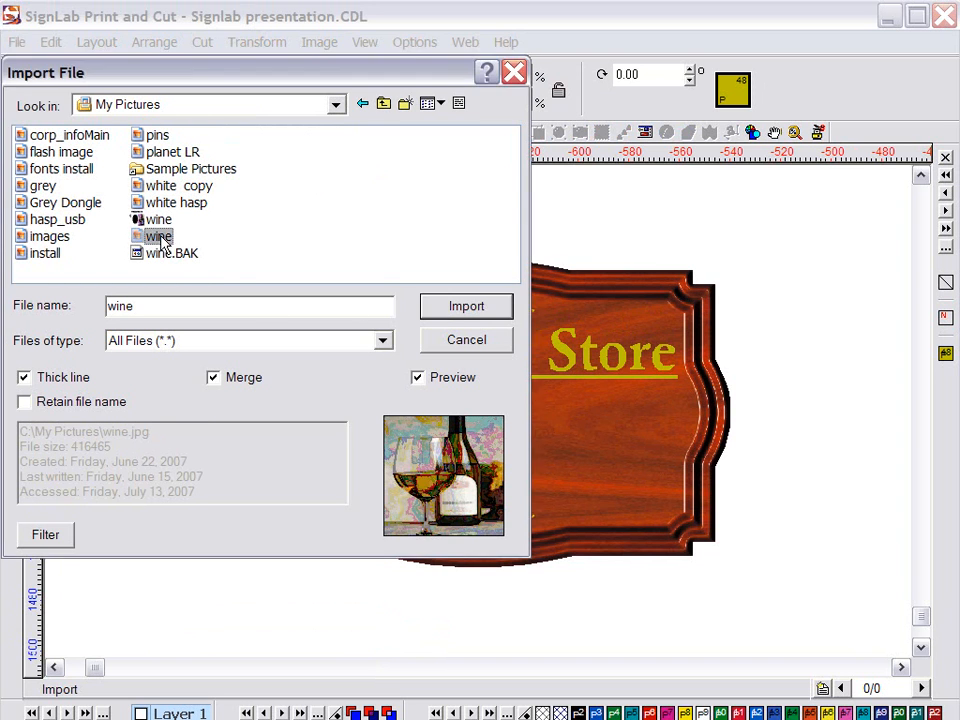
left_click(449, 314)
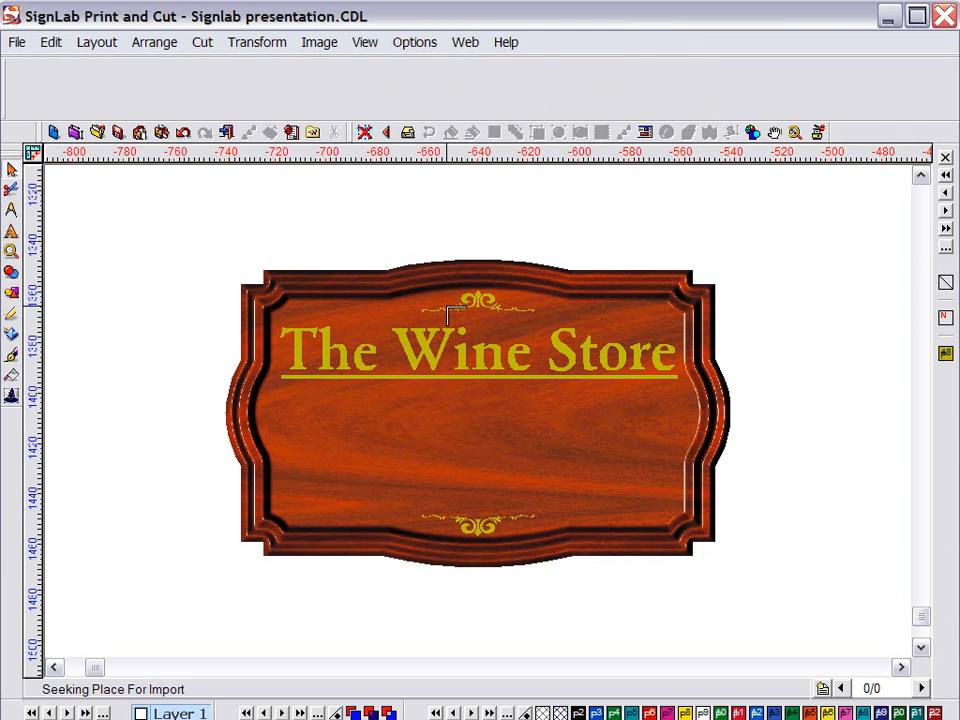
left_click(829, 274)
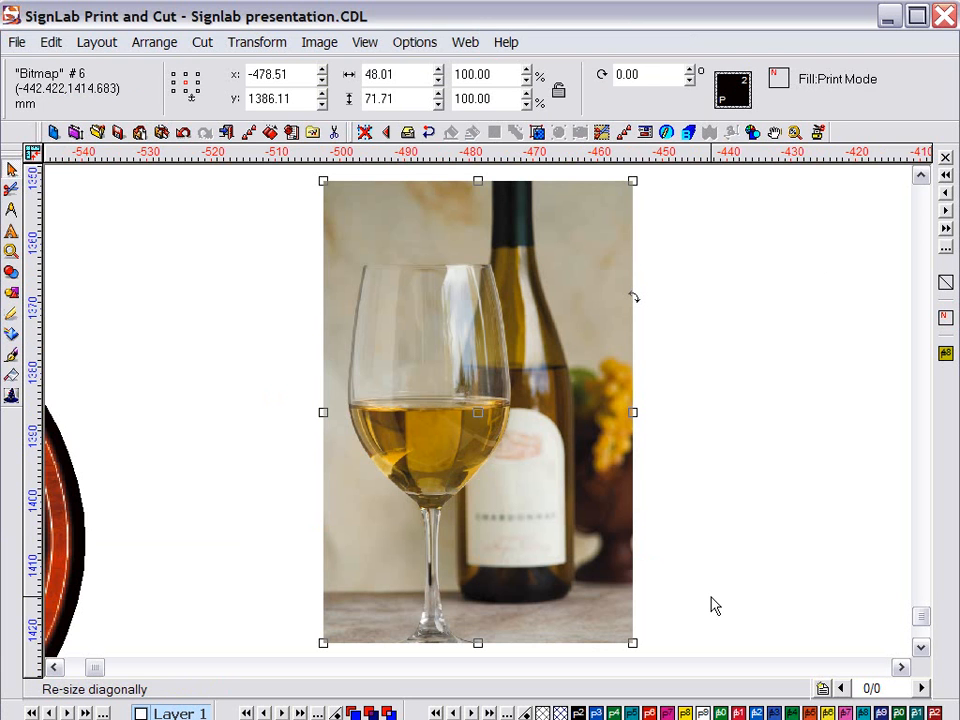
Shrink the wine photo and give it a 2 mm outline border
left_click_drag(322, 181, 390, 282)
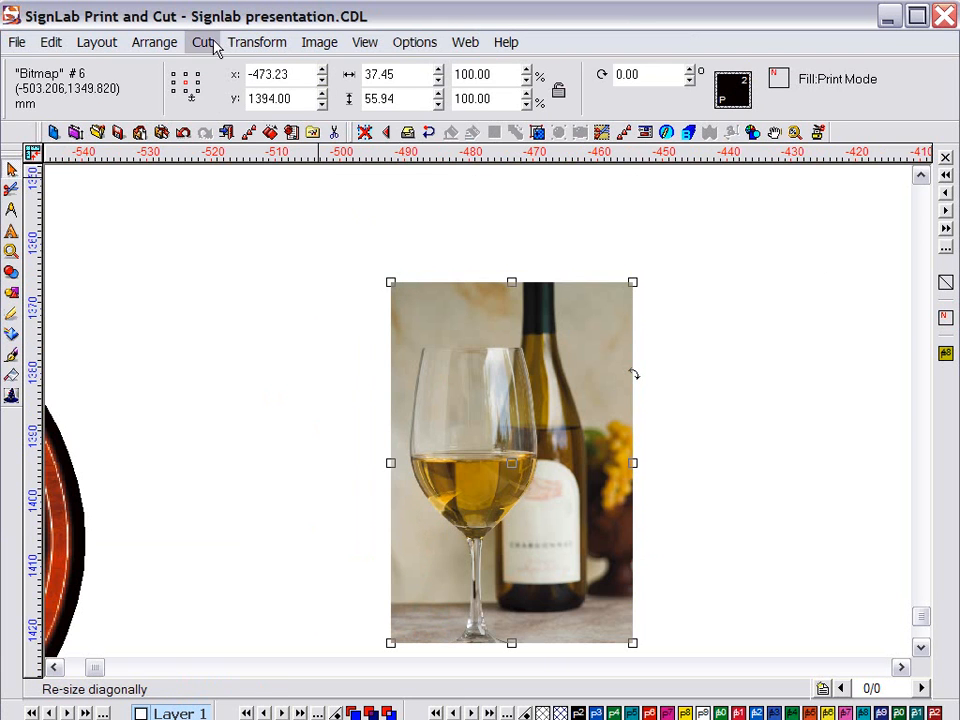
left_click(250, 43)
left_click(259, 66)
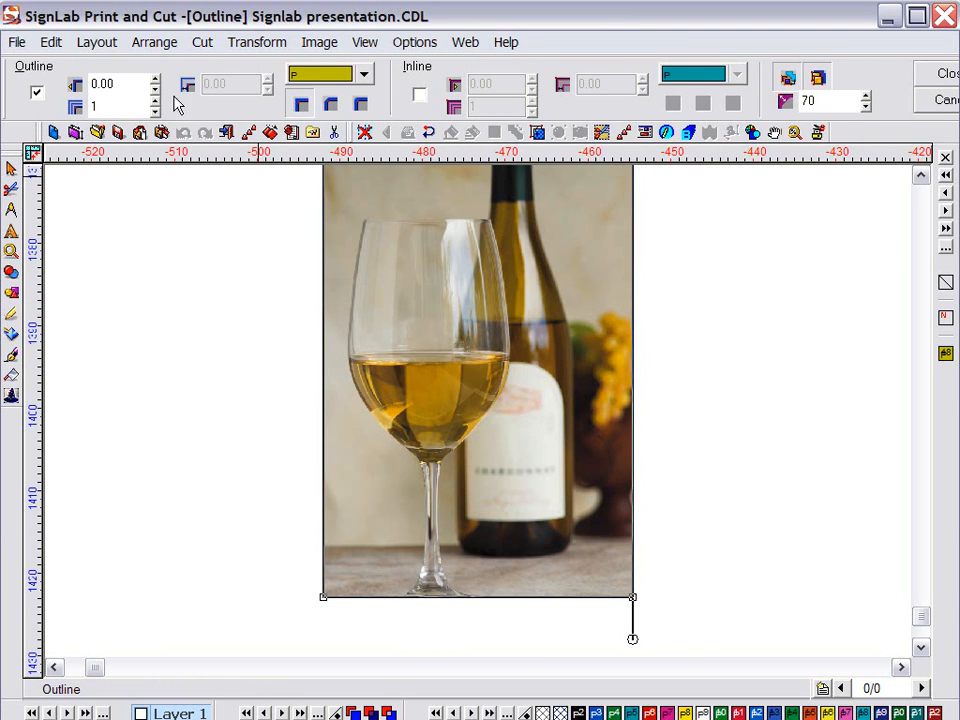
left_click(138, 85)
type("2")
key("Return")
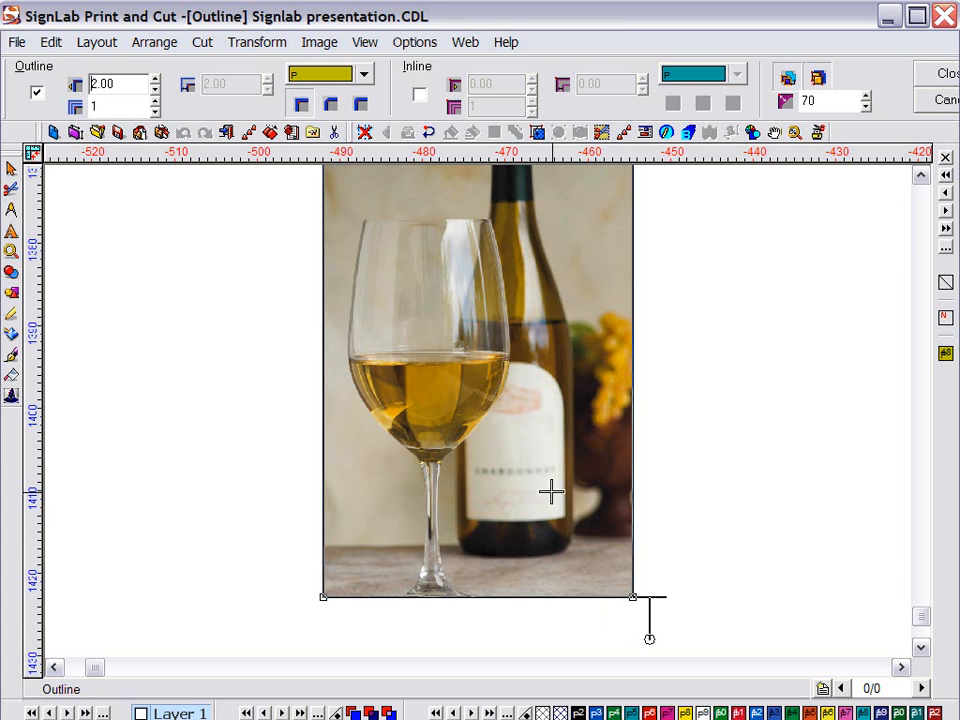
double_click(818, 404)
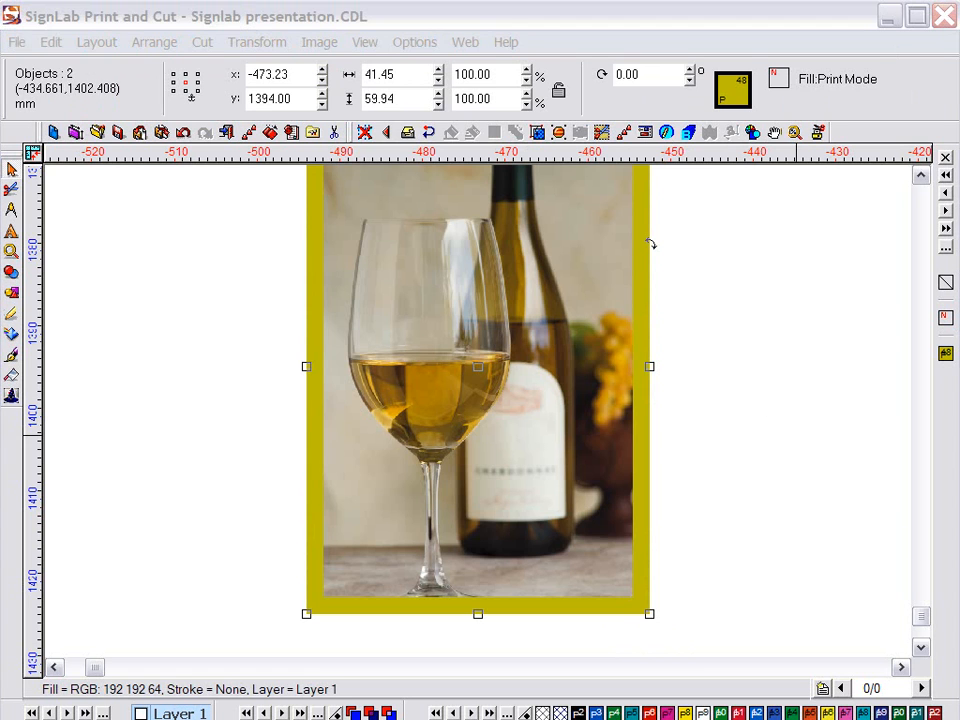
Move the bordered photo onto the sign's left, resize and nudge it into place
left_click_drag(480, 406, 121, 460)
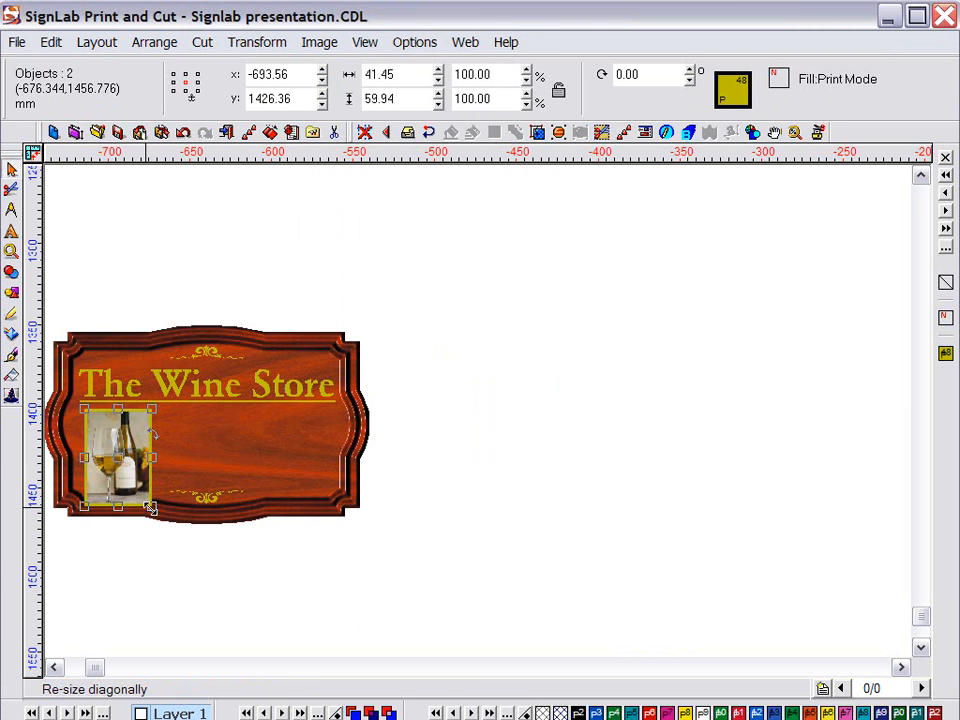
left_click_drag(150, 508, 133, 481)
key("F5")
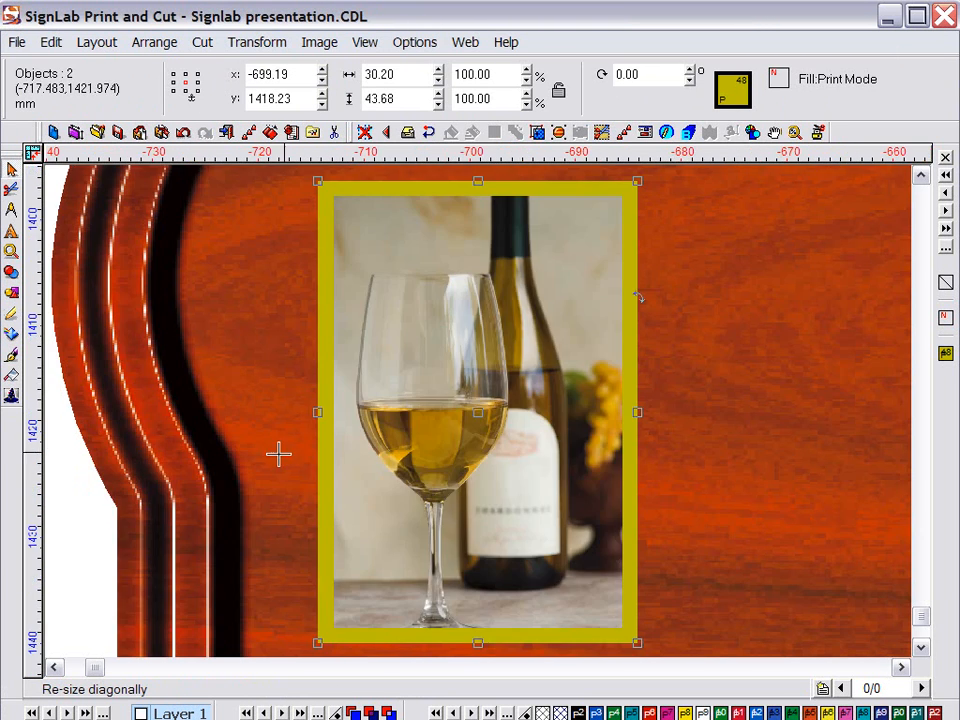
scroll(420, 441, "down", 1)
scroll(533, 452, "down", 1)
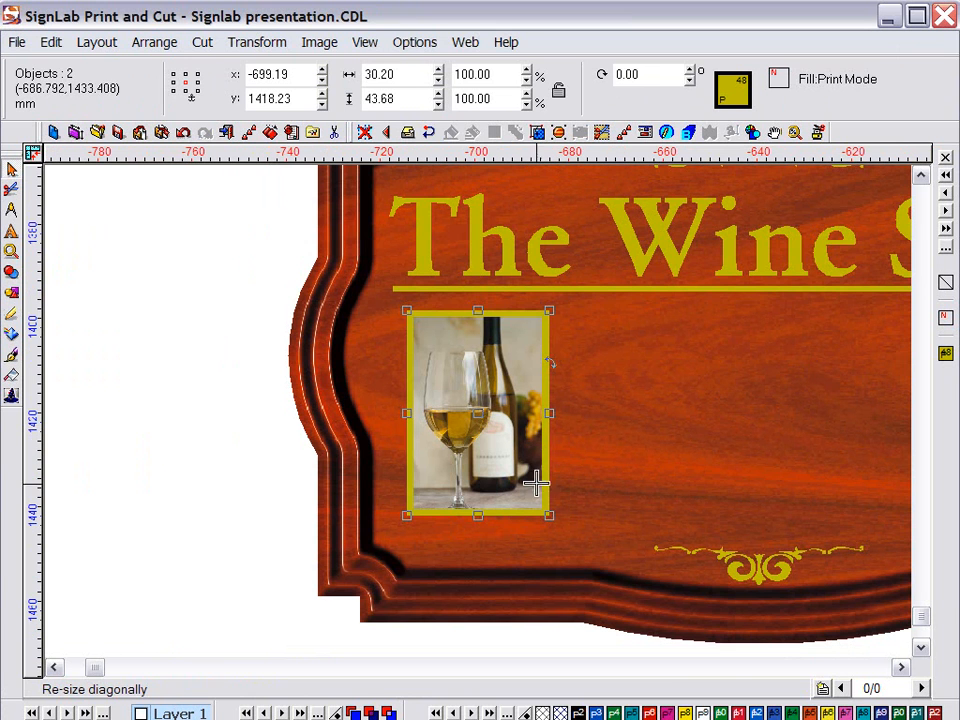
key("Left")
key("Left")
key("Left")
key("Left")
key("Left")
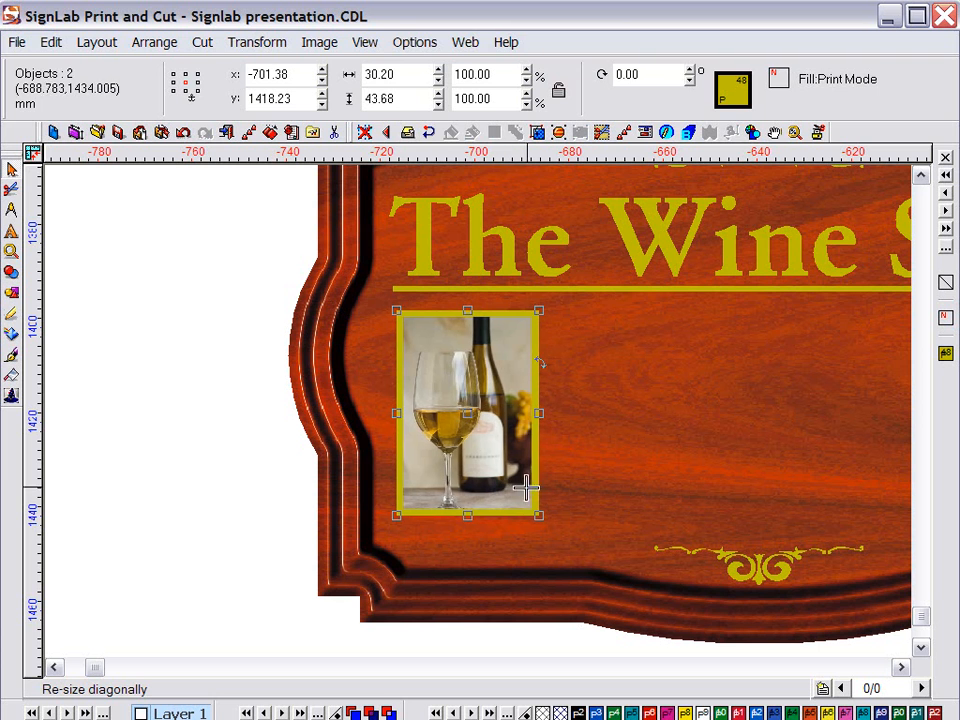
mouse_move(536, 514)
left_mouse_down()
mouse_move(545, 524)
mouse_move(520, 525)
left_mouse_up()
left_click(453, 452)
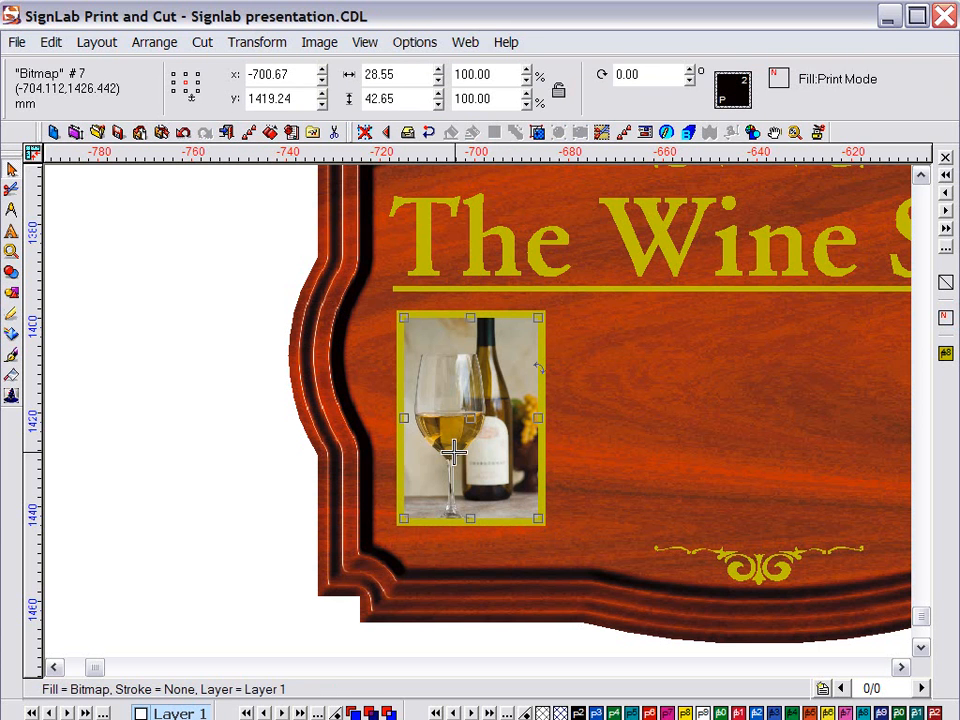
key("F6")
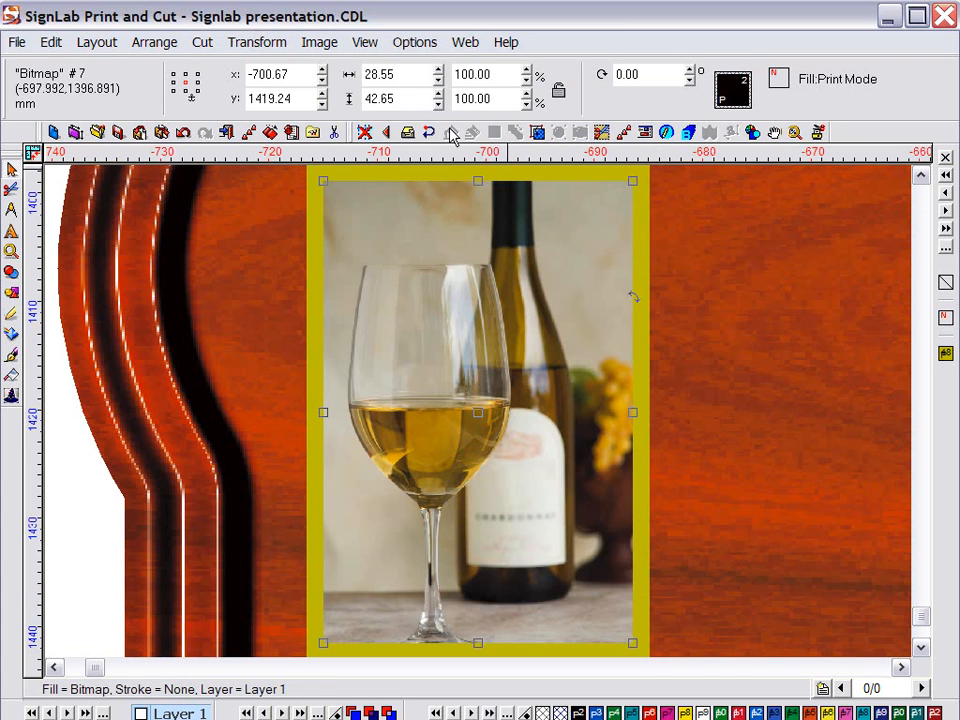
Apply the Oilify filter at amount 12 to the framed wine photo, then view the whole sign
left_click(319, 43)
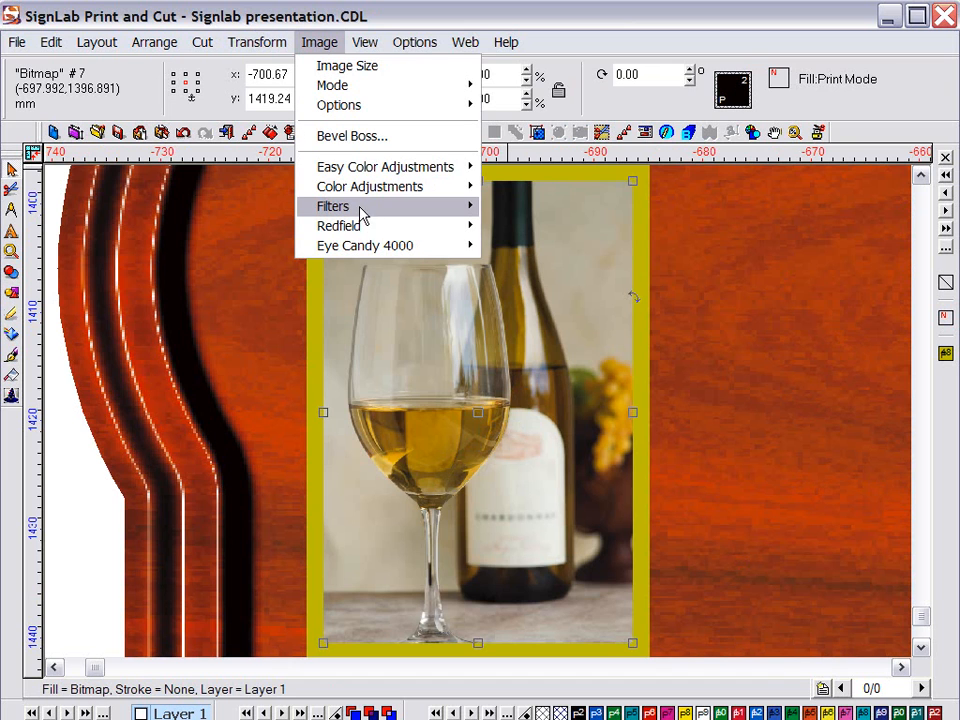
mouse_move(360, 207)
mouse_move(513, 215)
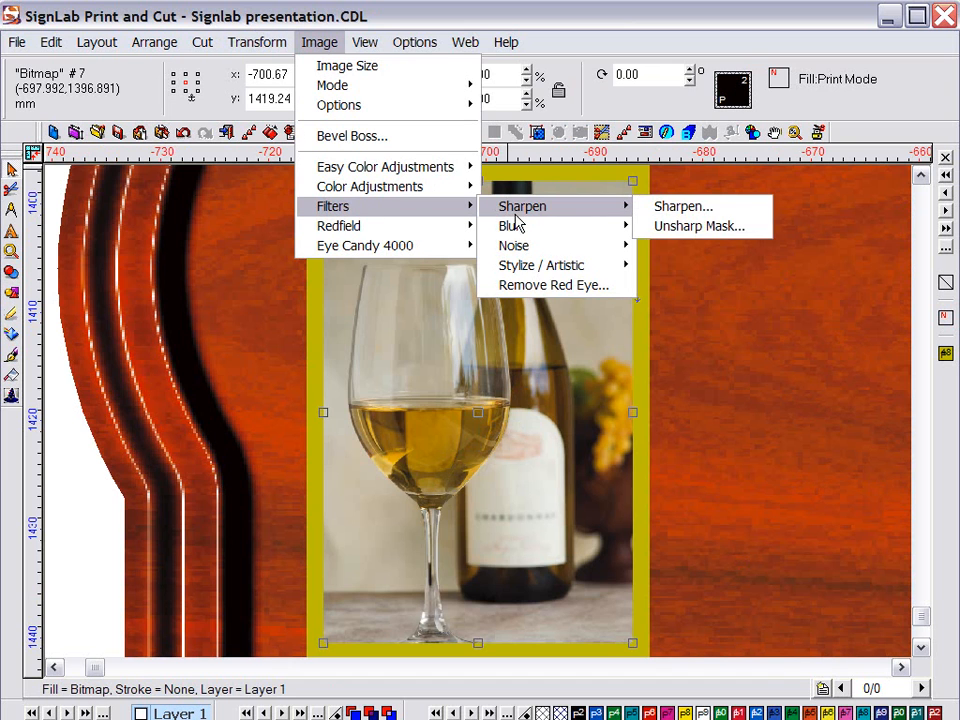
mouse_move(521, 266)
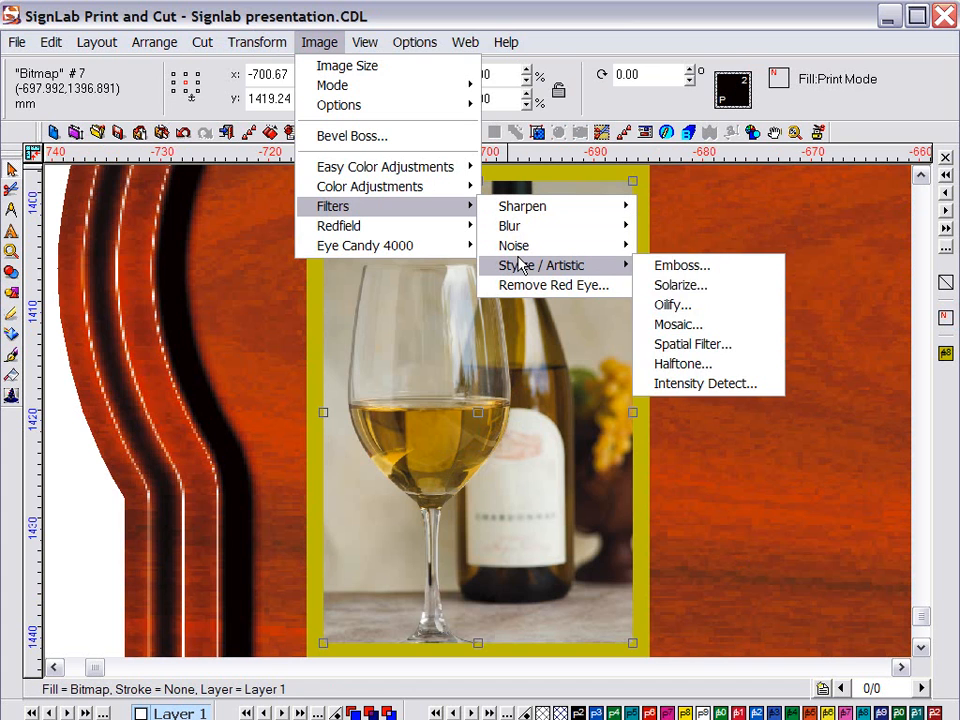
left_click(670, 305)
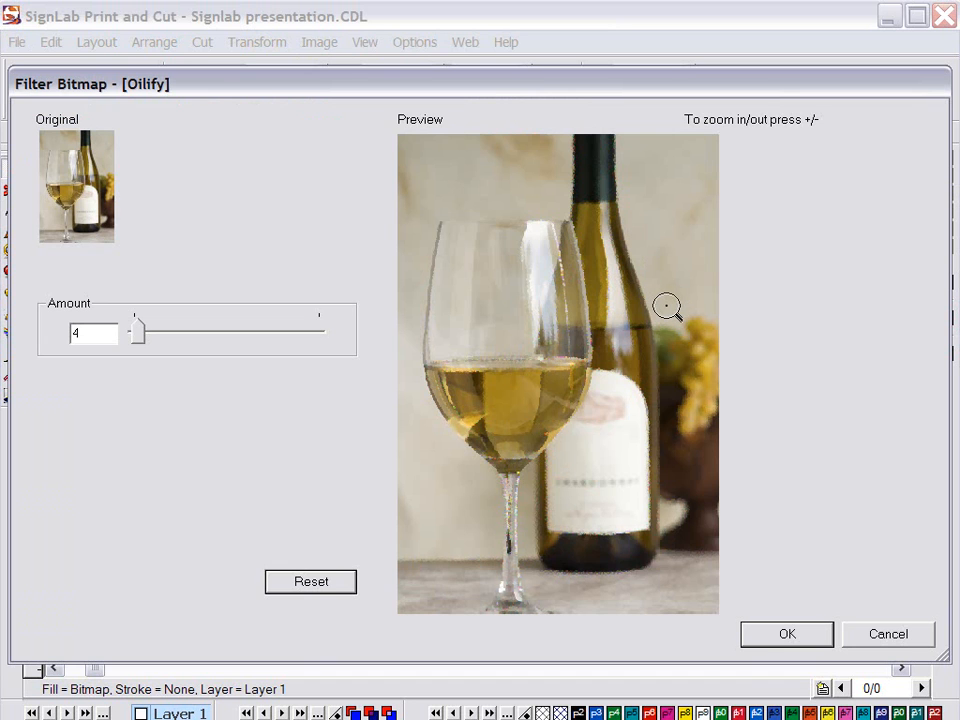
mouse_move(140, 343)
left_mouse_down()
mouse_move(179, 337)
mouse_move(153, 339)
left_mouse_up()
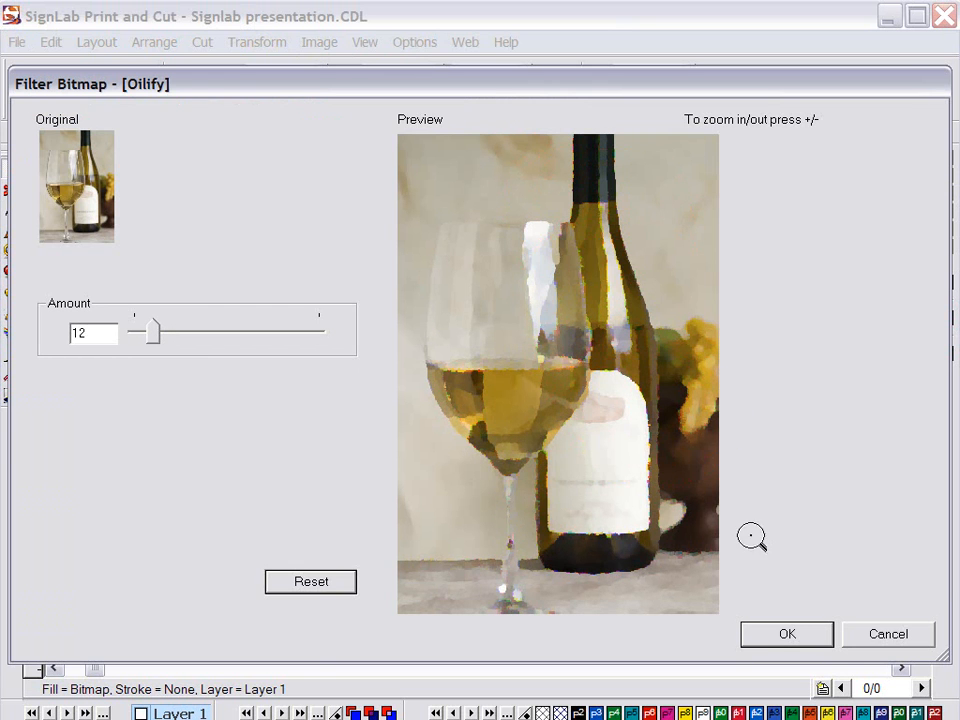
left_click(785, 636)
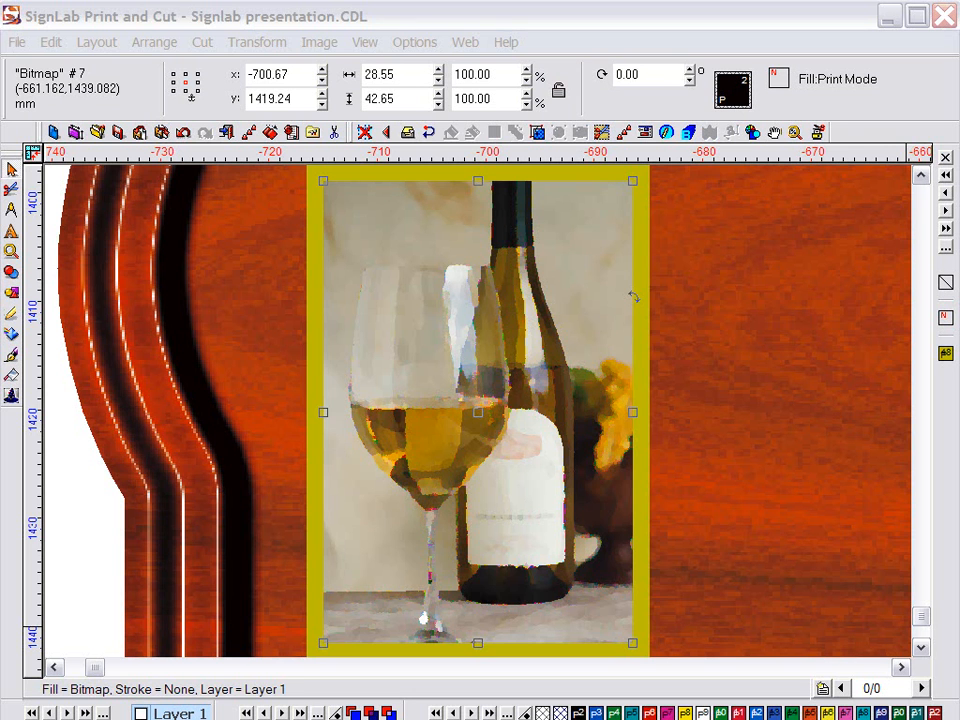
key("ctrl+a")
key("F4")
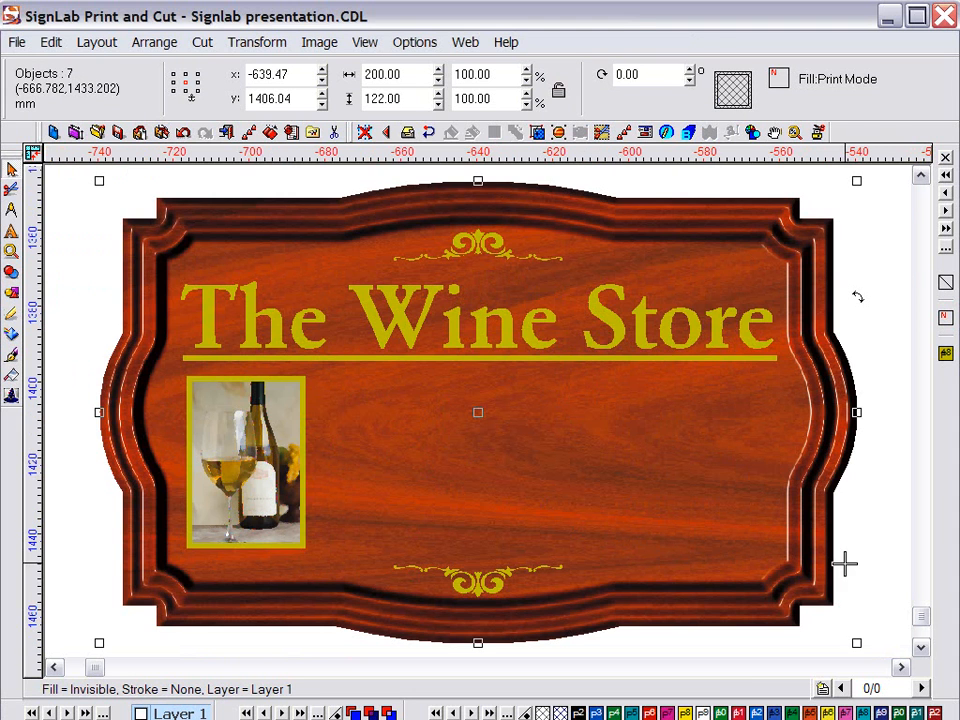
Draw a paragraph text frame right of the photo and type the 'We stock wines from around the world…' paragraph
left_click(81, 320)
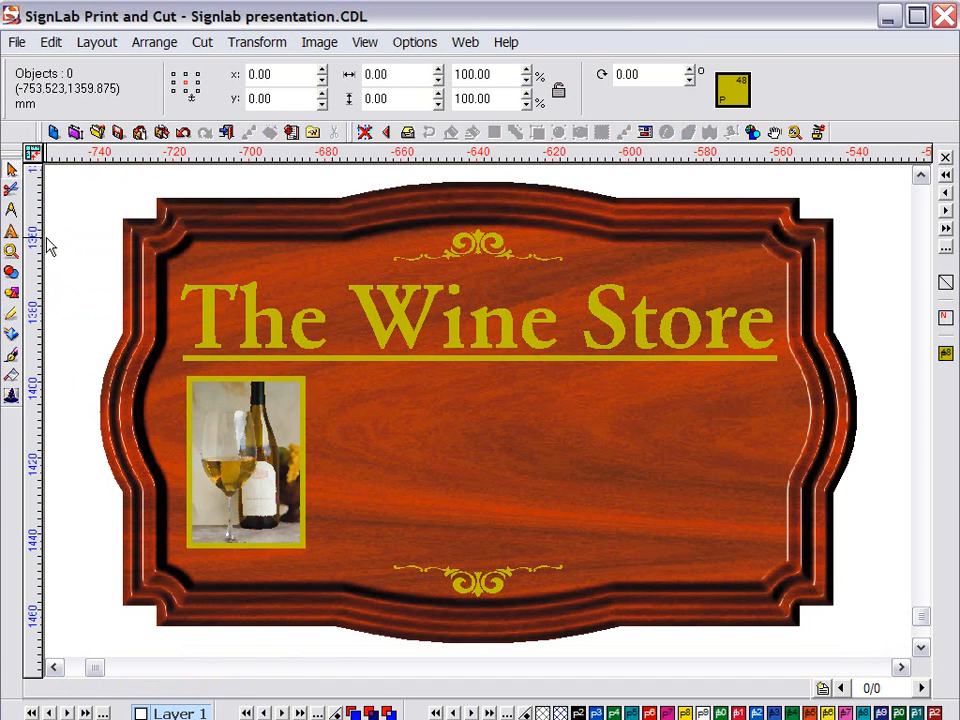
mouse_move(16, 240)
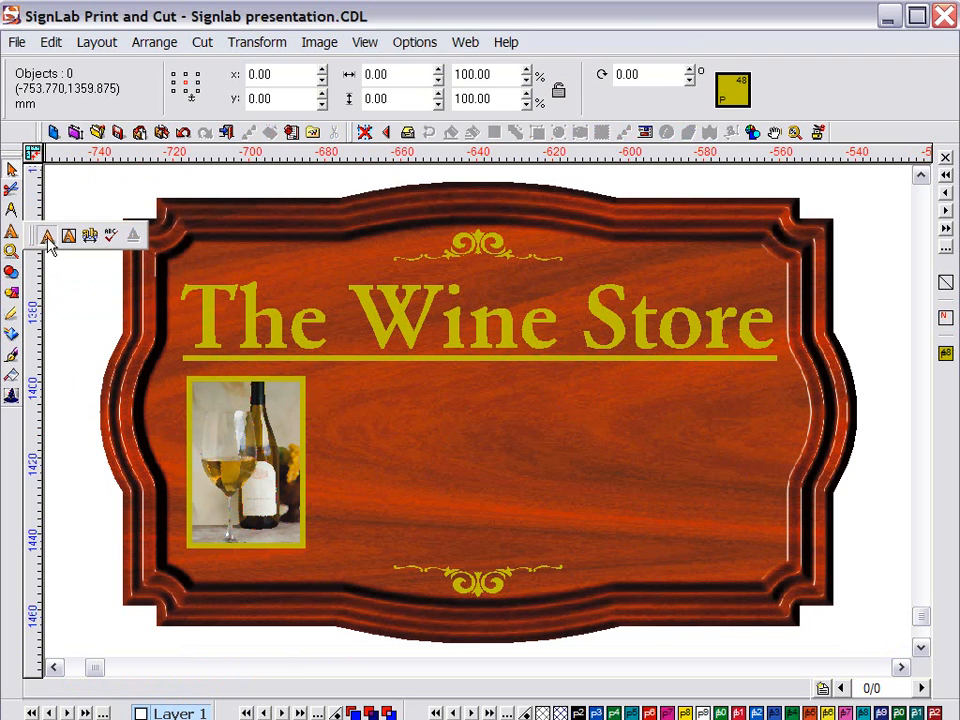
left_click(47, 238)
left_click_drag(331, 381, 772, 552)
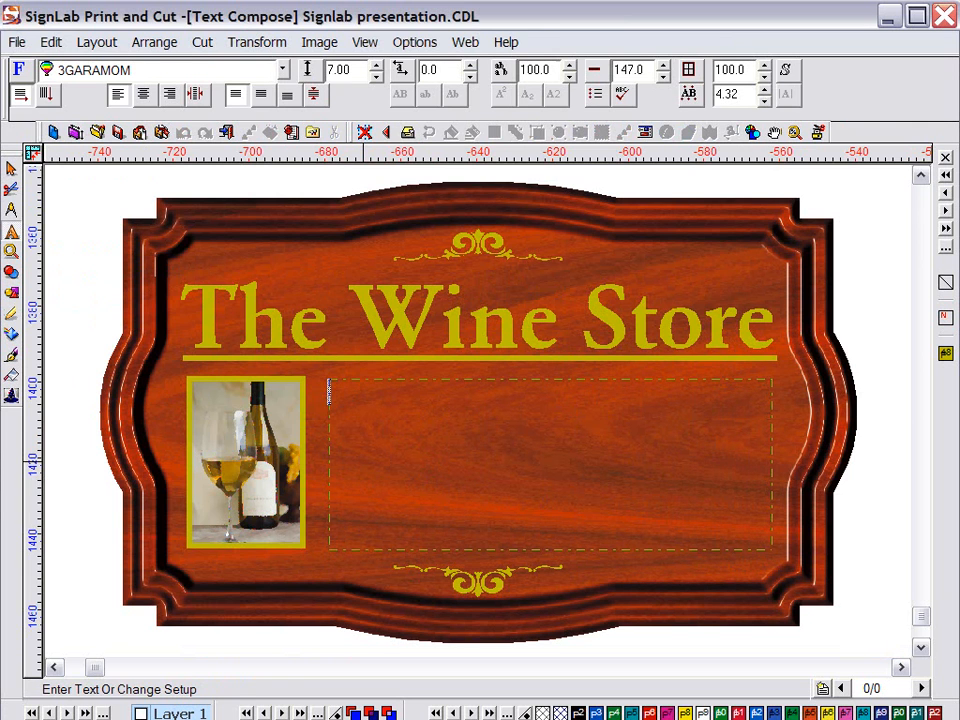
type("We stock")
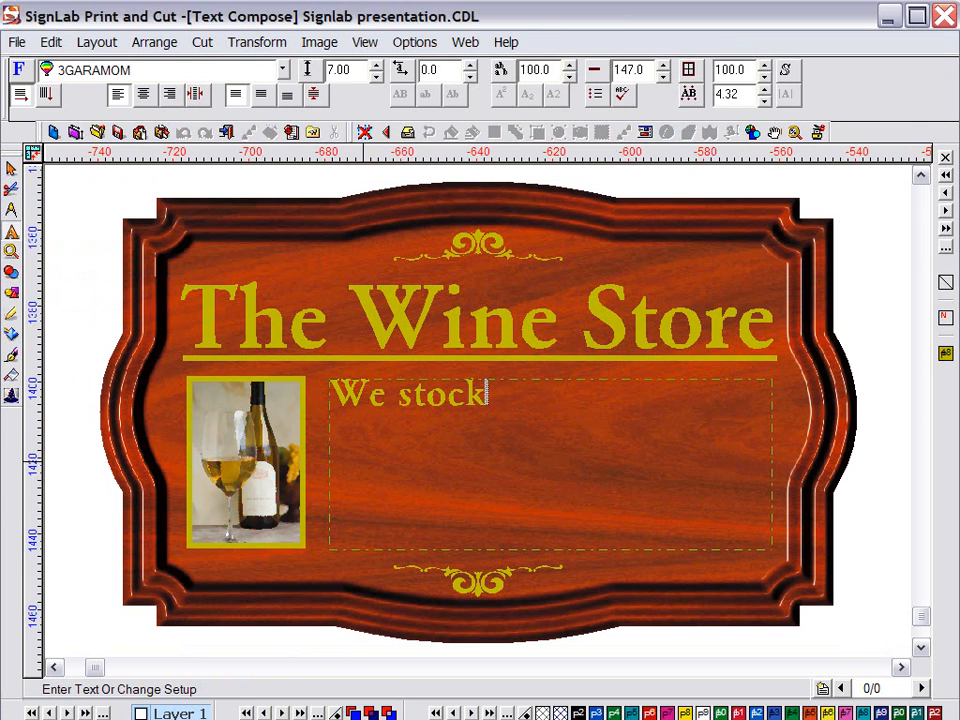
type(" wines from arou")
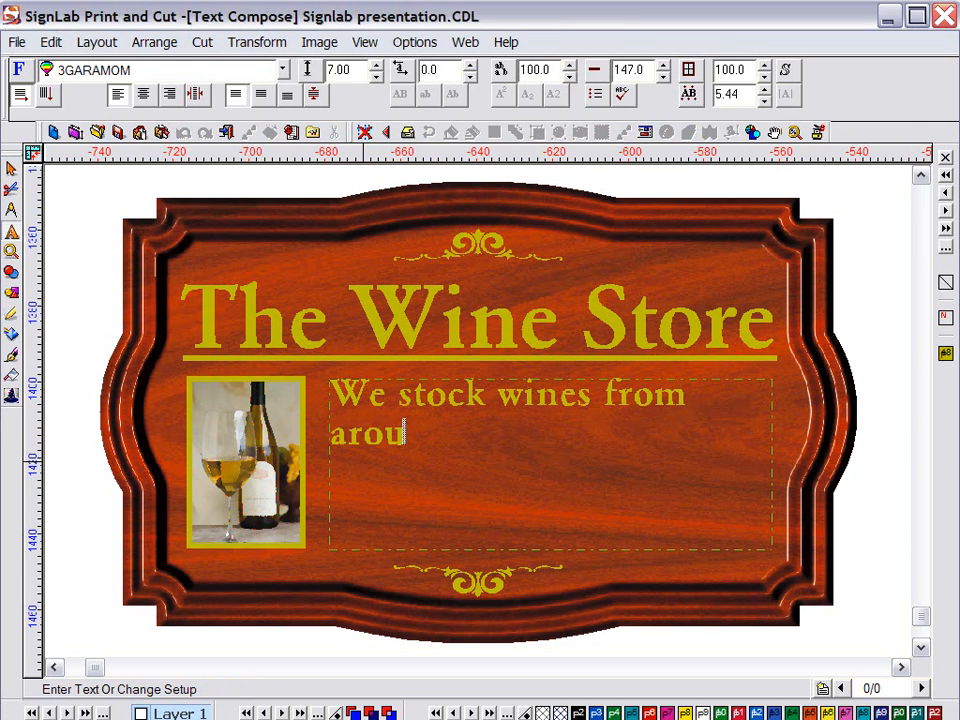
type("nd the wo")
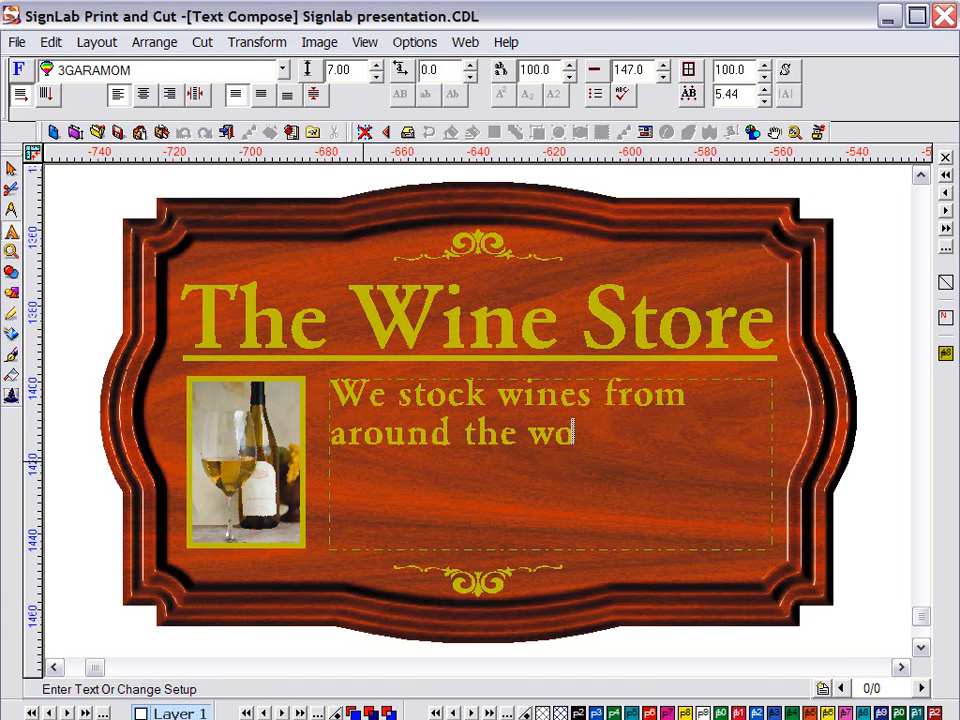
type("rld, please feel free to")
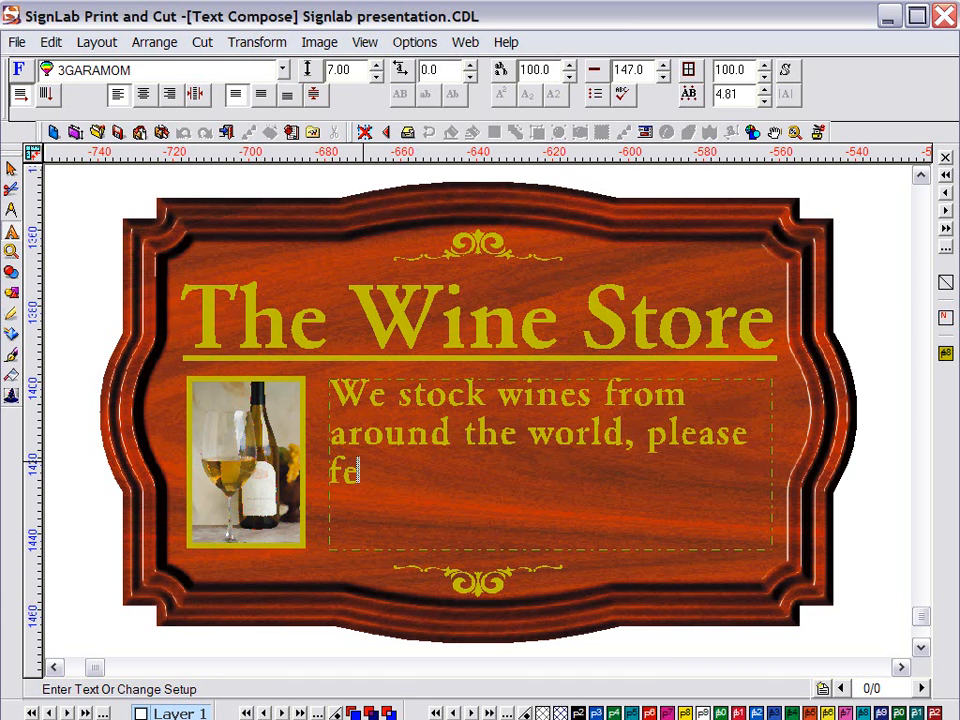
type(" com")
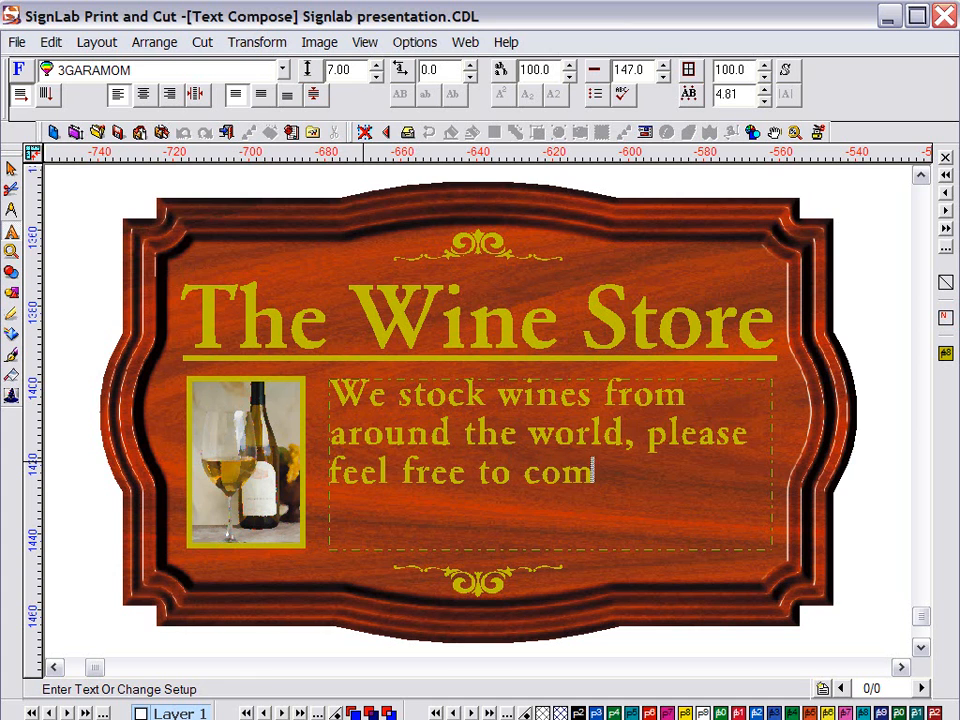
type("e in and exper")
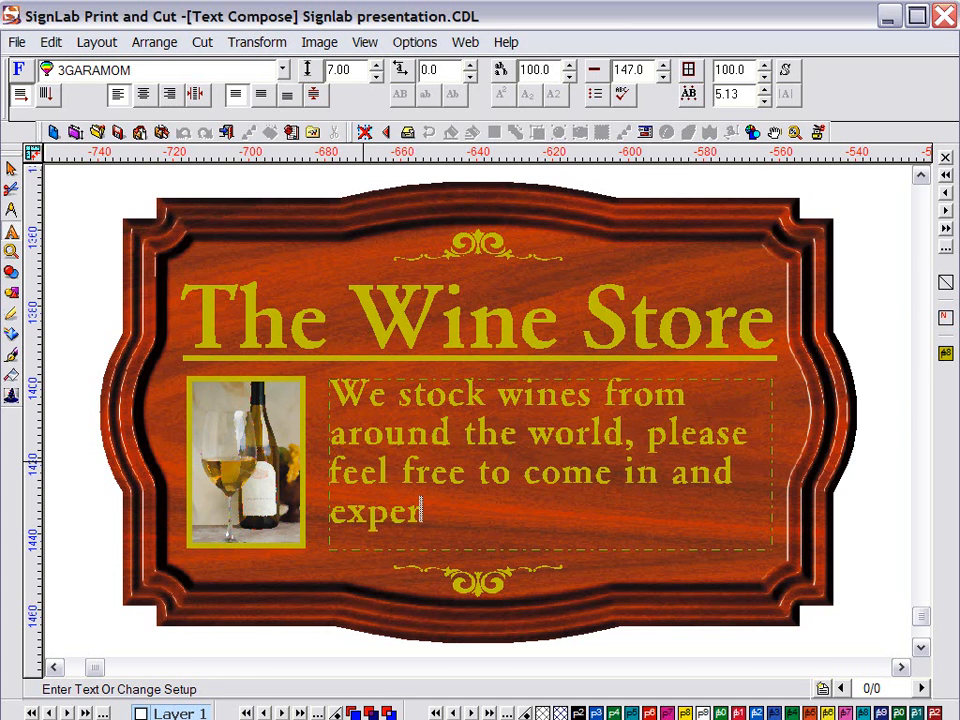
type("ience a serv")
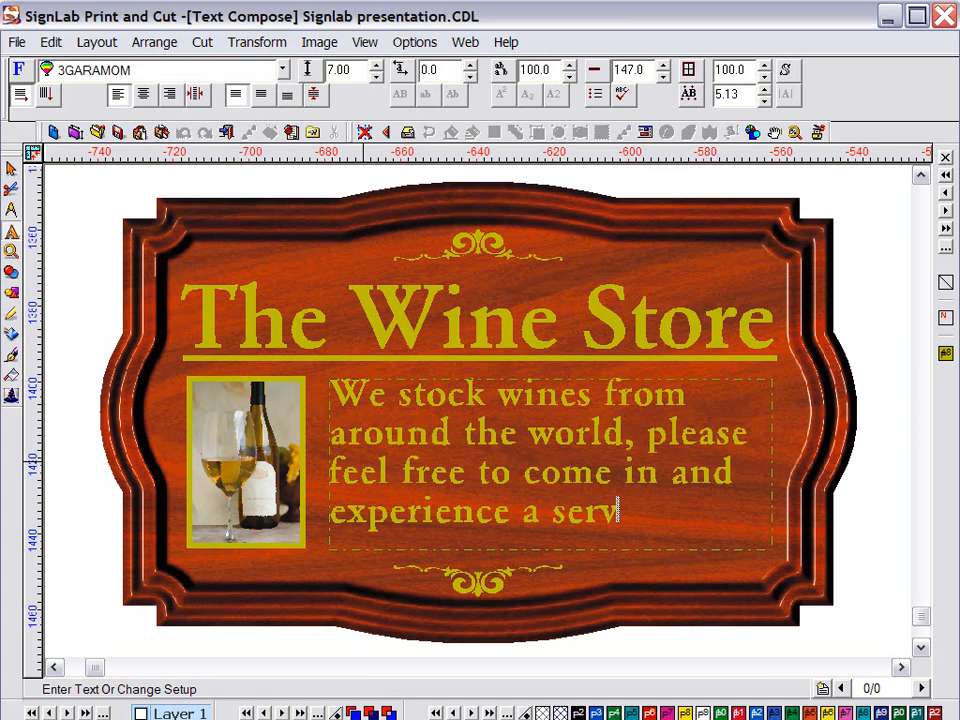
type("ice that can")
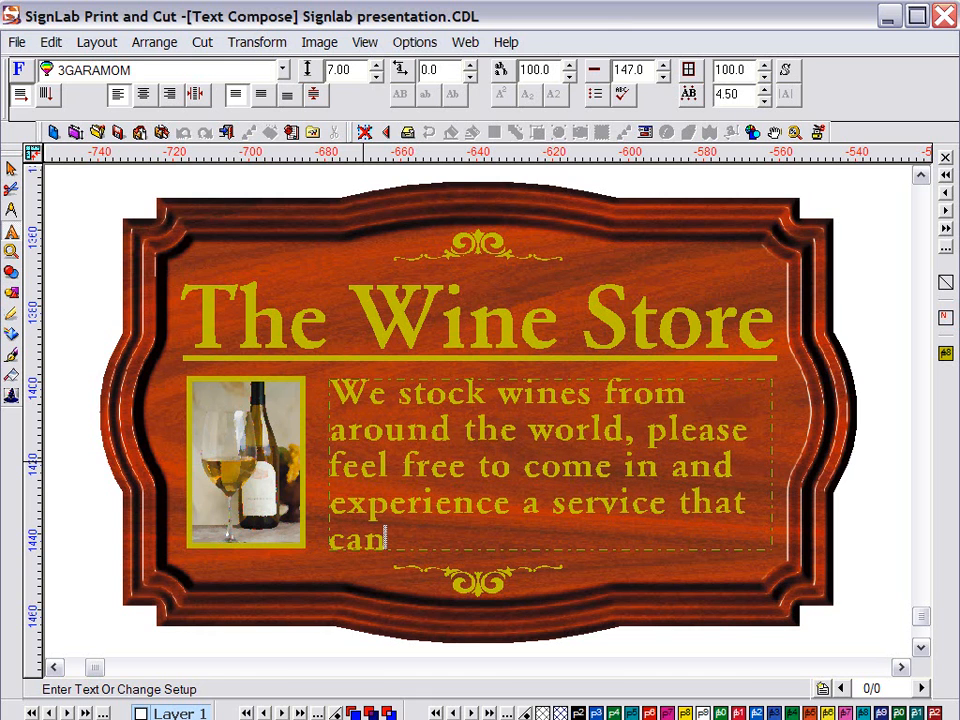
type(" only be f")
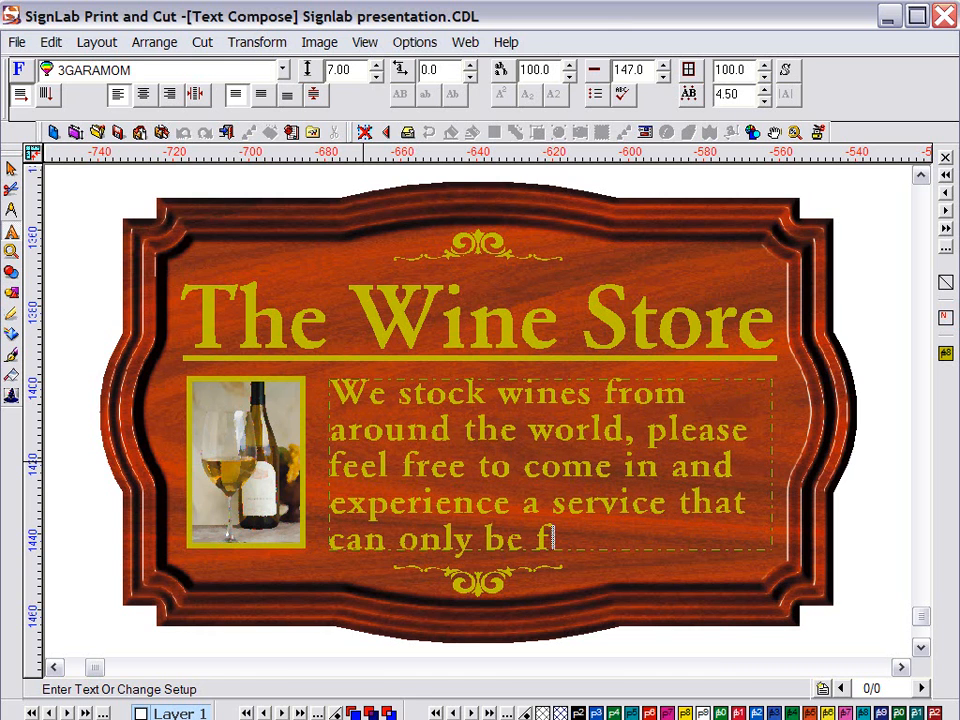
type("ound at the Wine S")
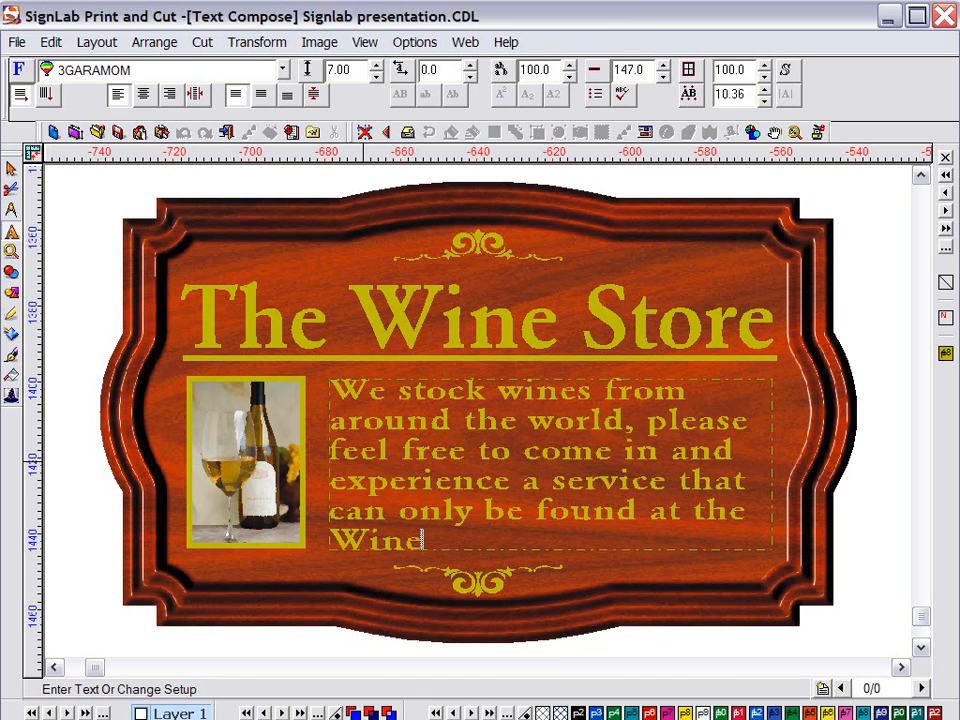
type("tore.")
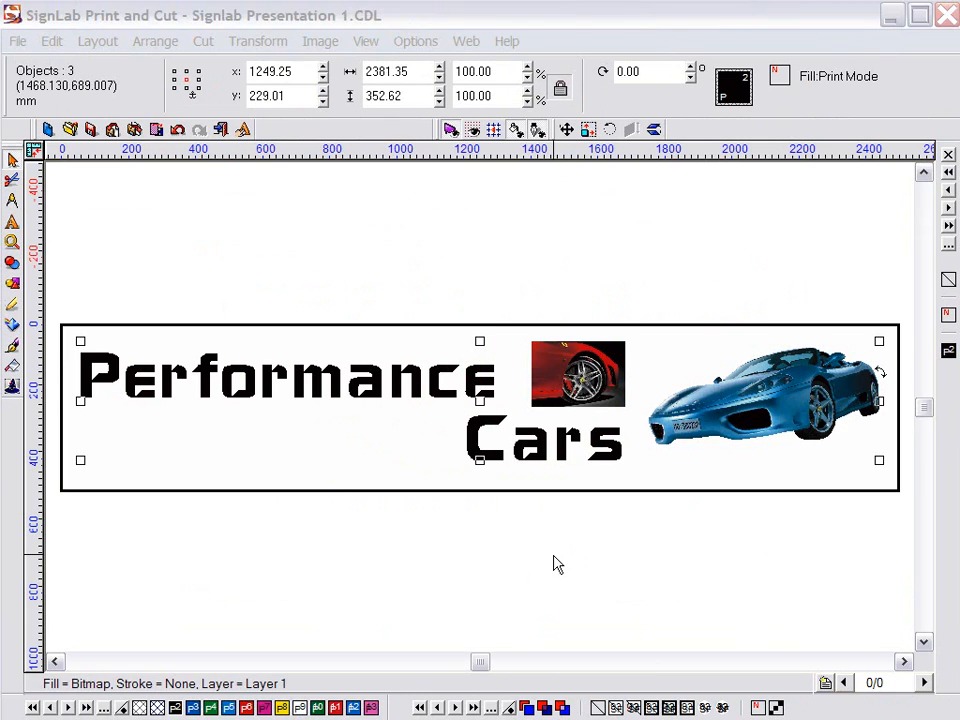
Move Performance Cars text above and blue car below the banner; stretch the red car photo across it
left_click(557, 565)
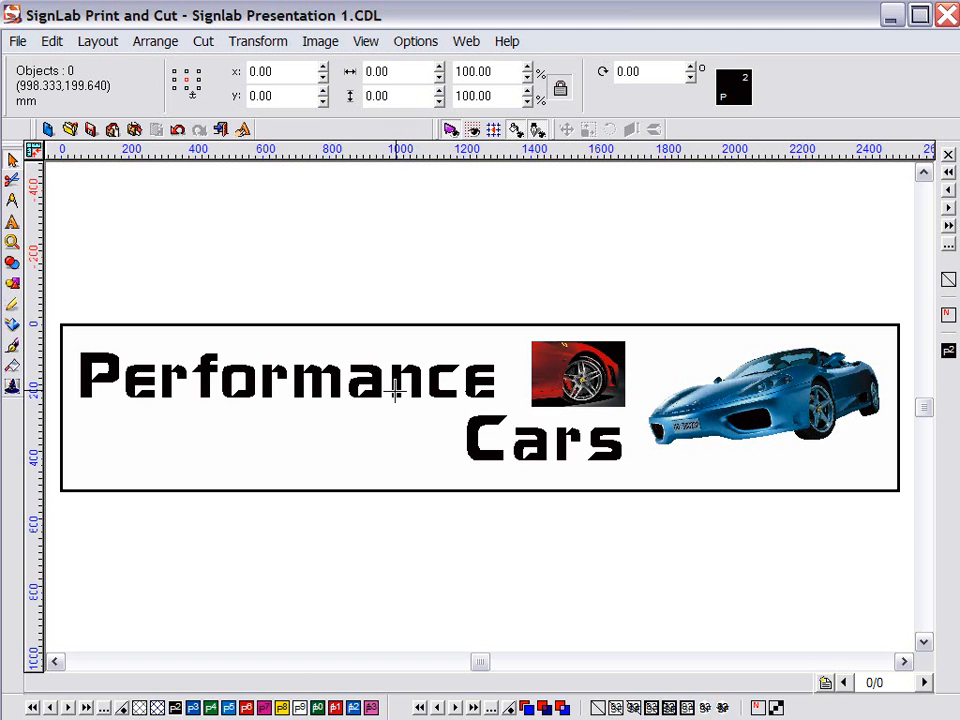
left_click_drag(395, 392, 425, 236)
left_click_drag(708, 372, 680, 555)
left_click(577, 379)
left_click_drag(577, 379, 92, 498)
left_click_drag(154, 408, 898, 443)
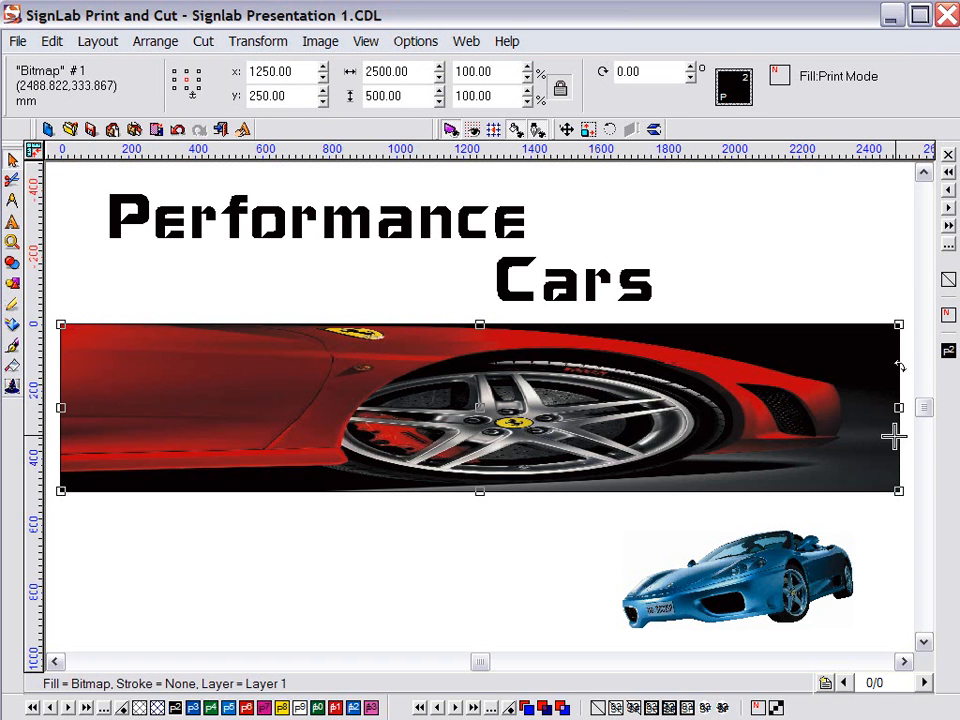
Motion-blur the red banner background at about 444 and place the blue car on its right end
left_click(324, 45)
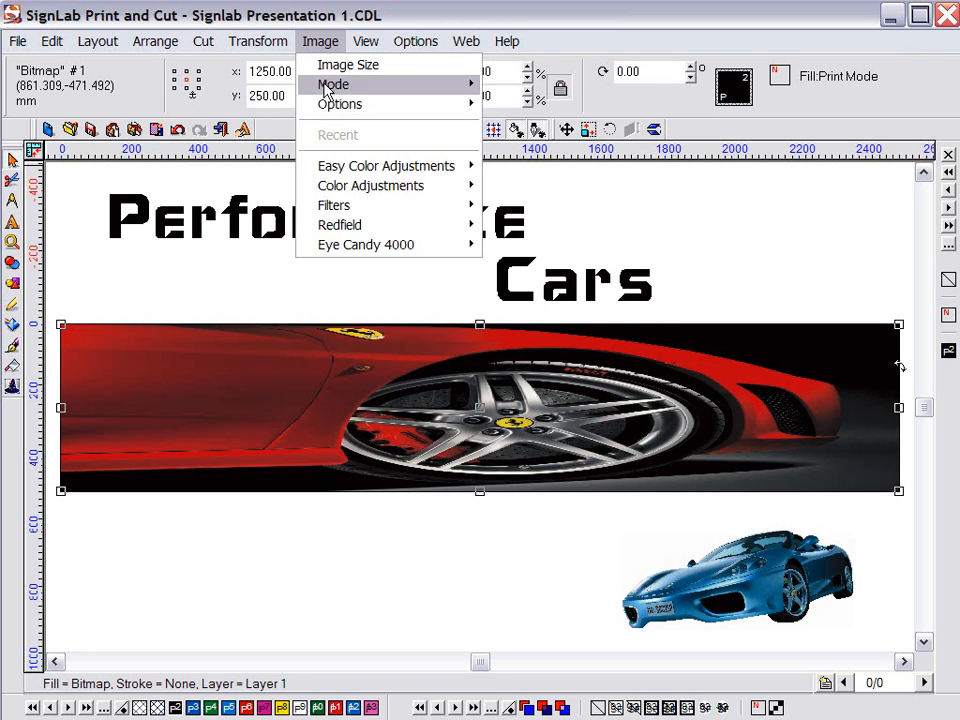
mouse_move(343, 208)
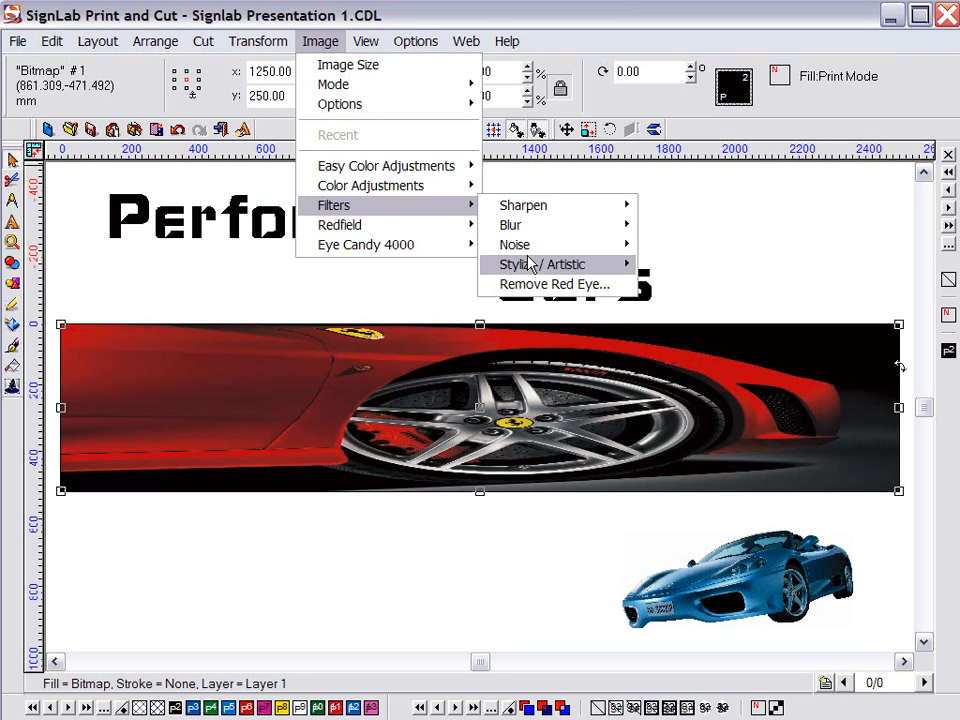
mouse_move(568, 226)
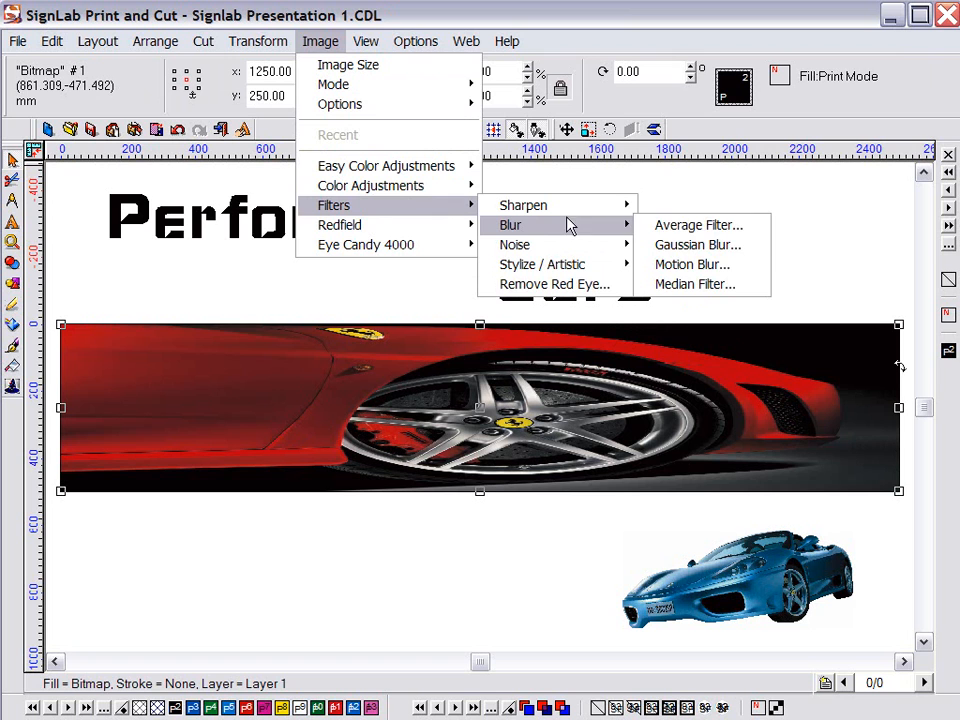
left_click(666, 264)
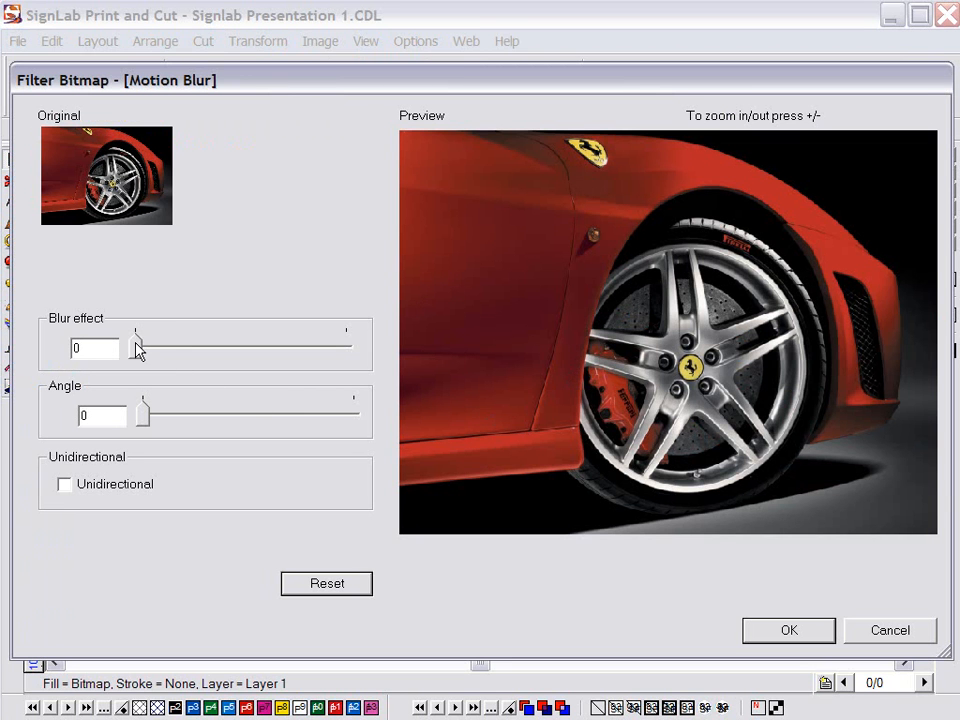
left_click_drag(137, 348, 229, 358)
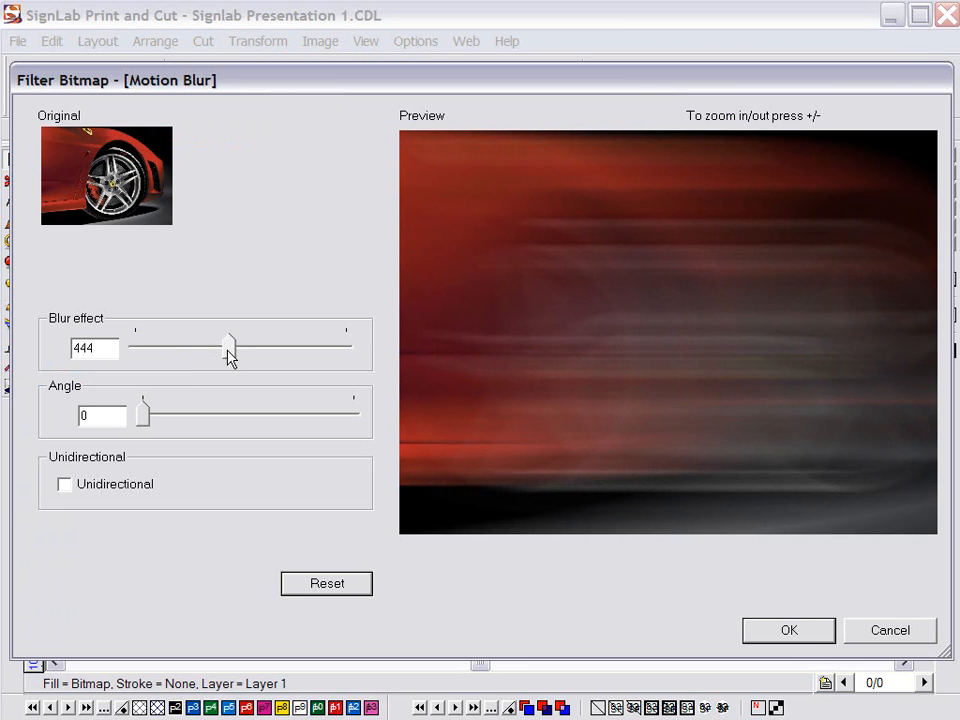
left_click(790, 631)
left_click_drag(731, 579, 745, 397)
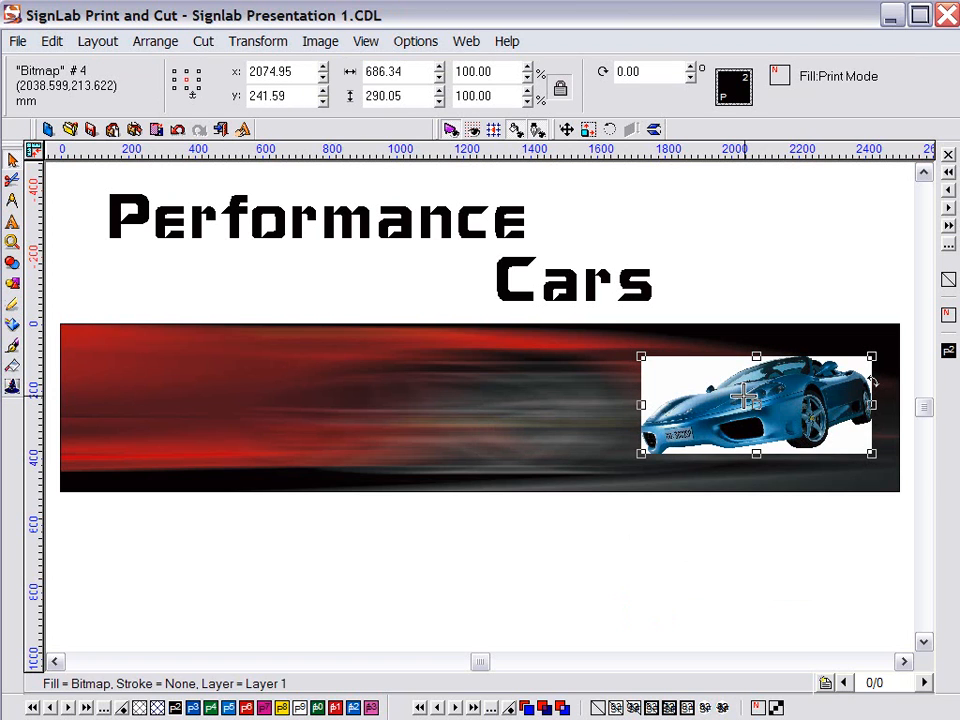
left_click(332, 50)
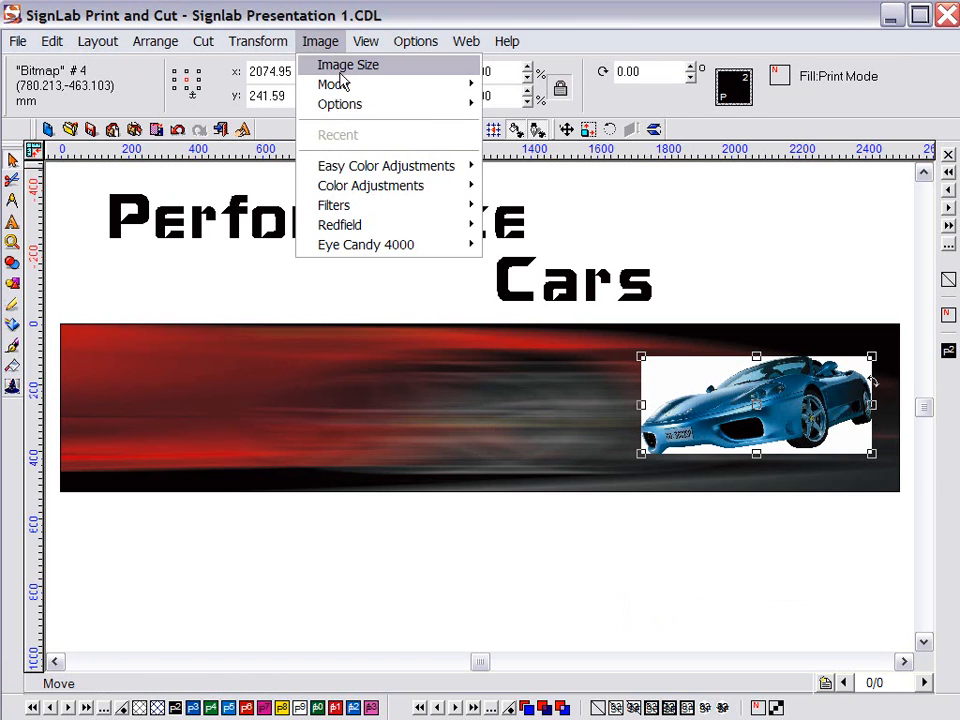
Resample the blue car bitmap from 150 to 300 resolution with Bicubic, keeping its size
left_click(345, 64)
left_click(12, 241)
left_click(49, 246)
left_click(690, 422)
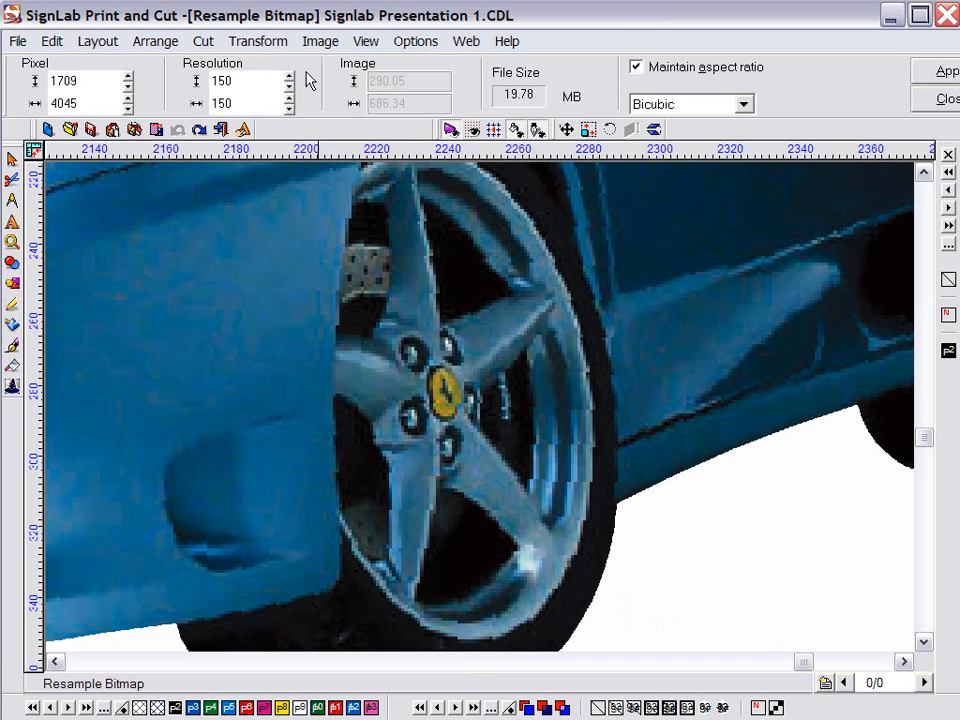
double_click(269, 80)
type("300")
key("Return")
left_click(945, 71)
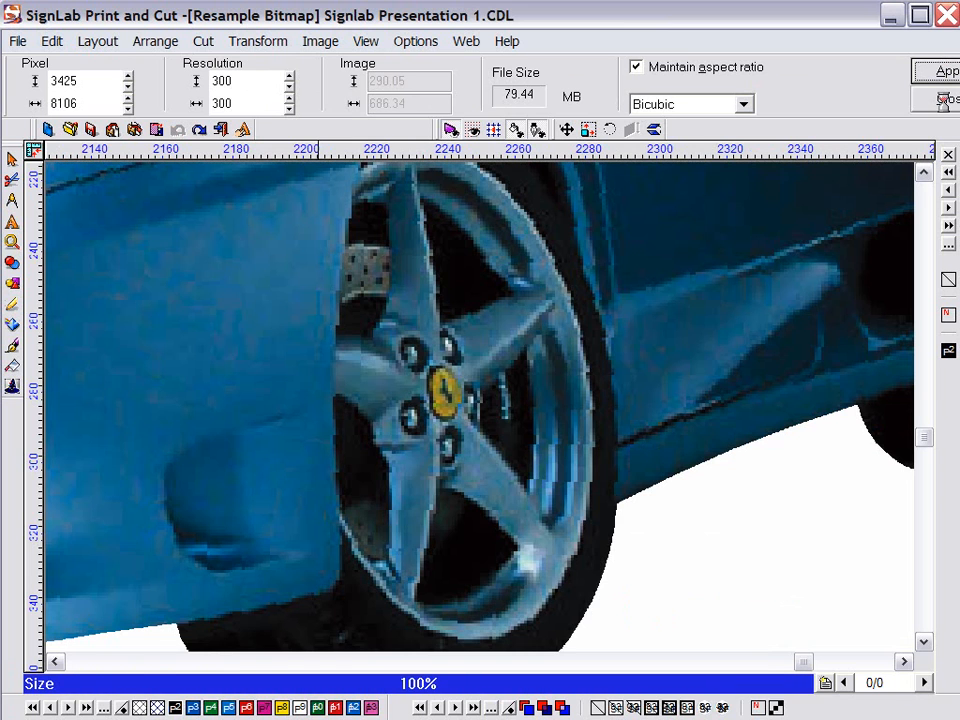
left_click(945, 100)
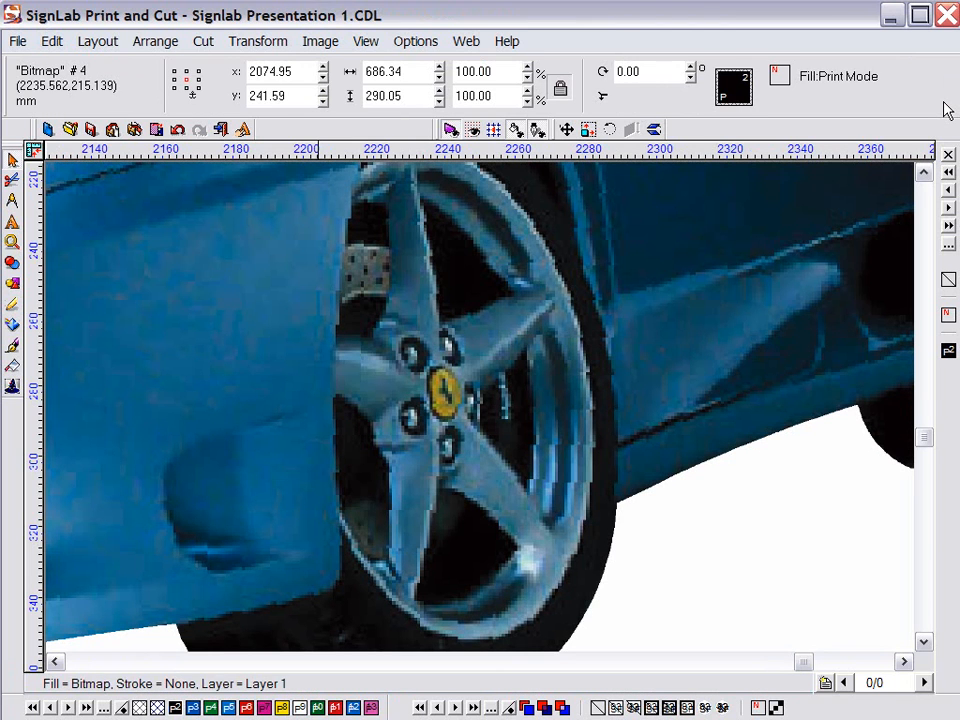
key("F5")
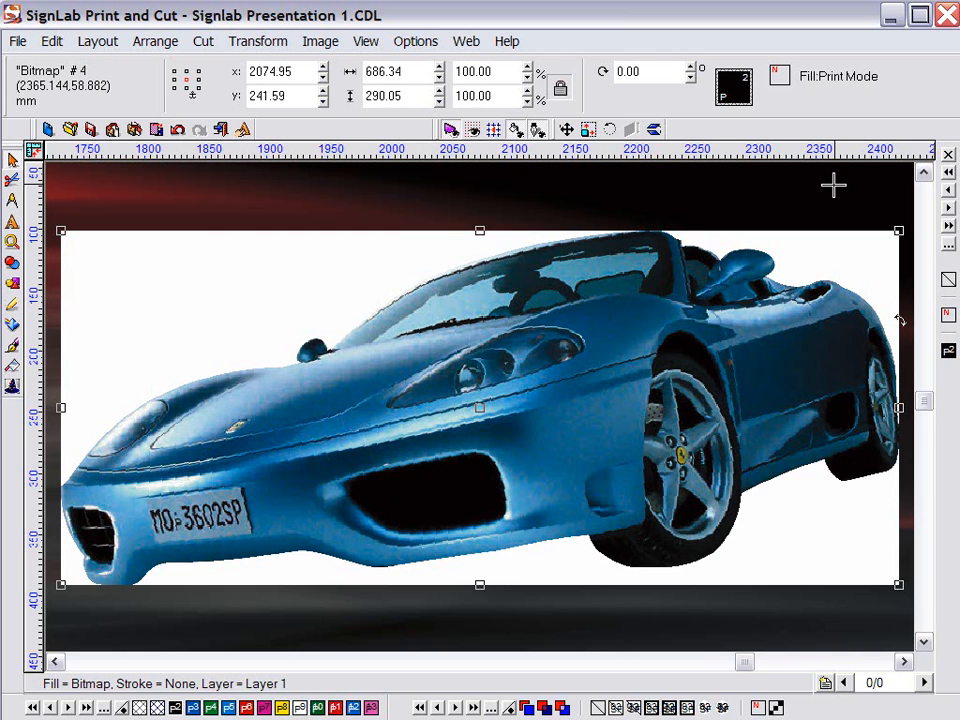
Contour the blue car with bitmap clipping at Monochrome threshold 249 to drop its white backdrop
left_click(250, 45)
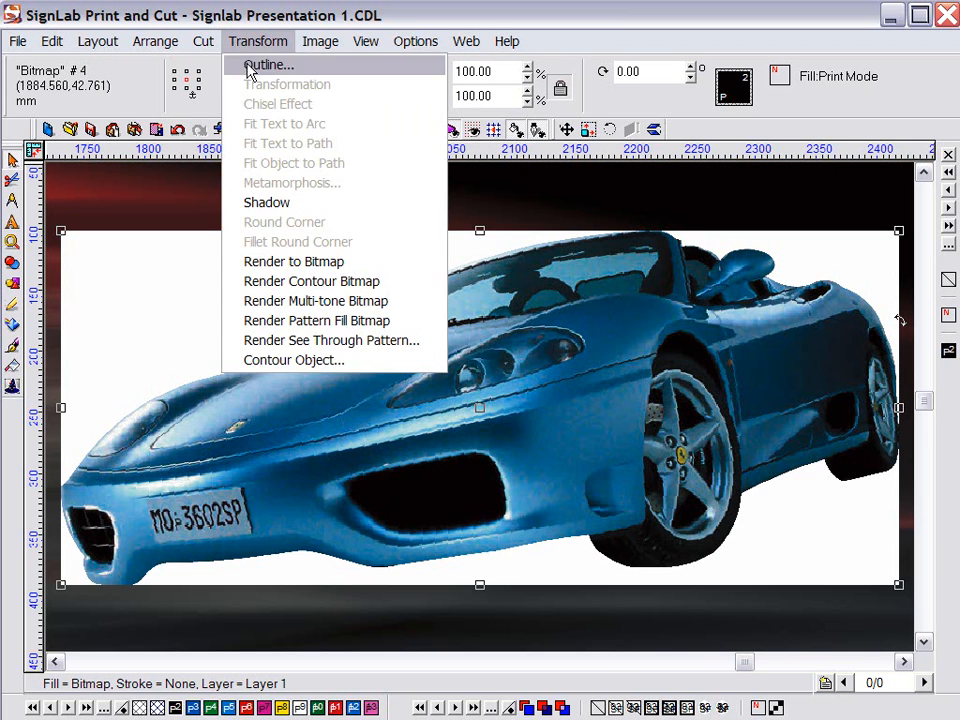
left_click(285, 360)
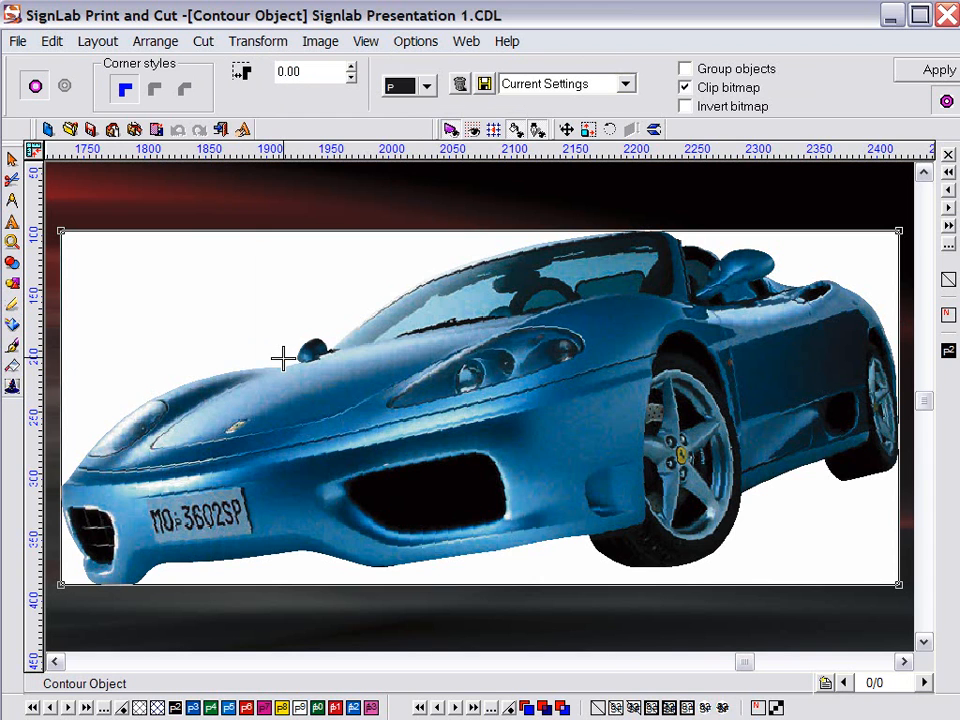
left_click(932, 70)
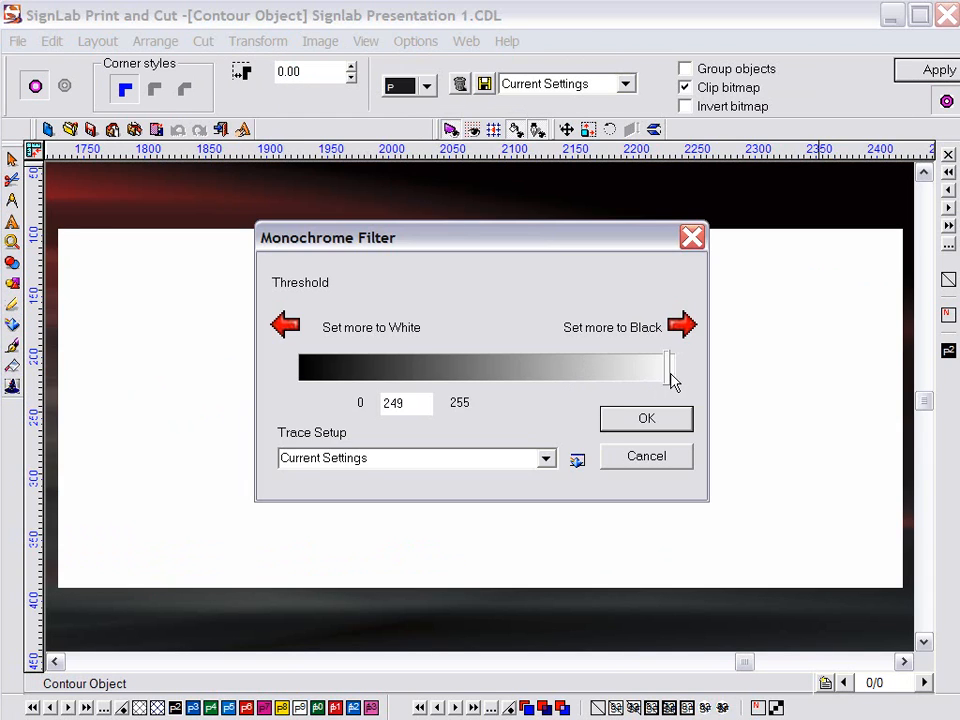
left_click(663, 421)
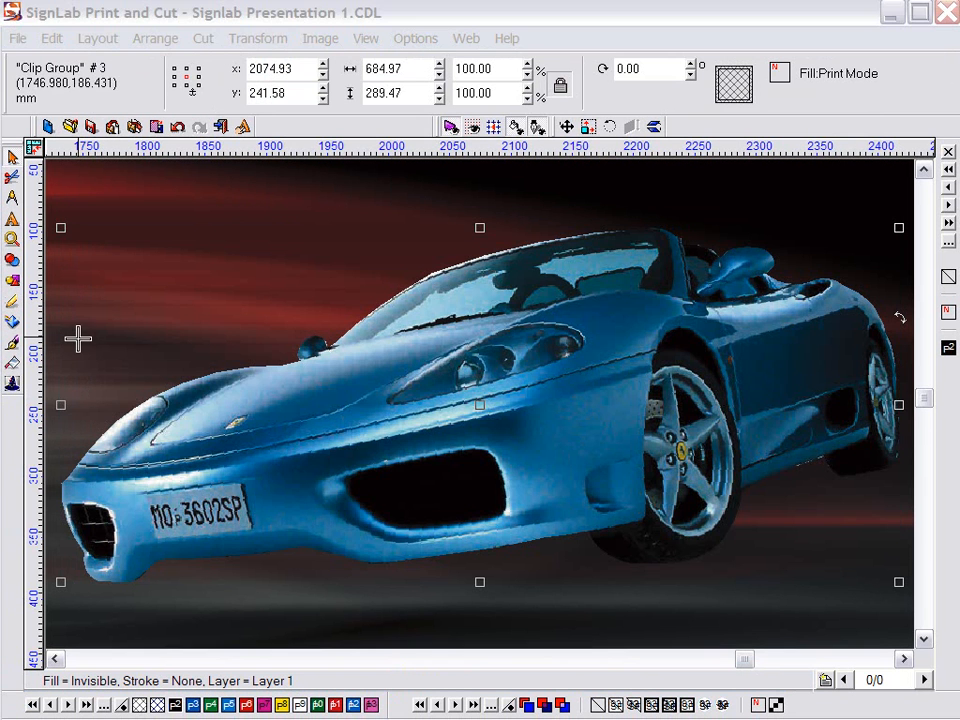
left_click(90, 185)
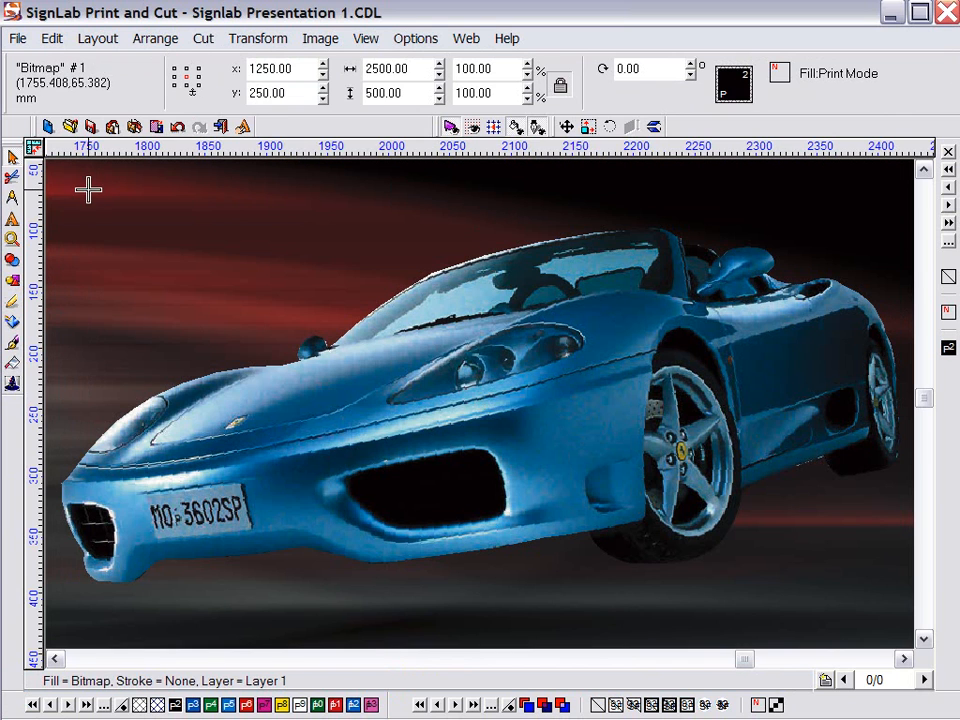
Draw a black oval over one headlight, tilt it, and place a tilted copy on the other
left_click(12, 158)
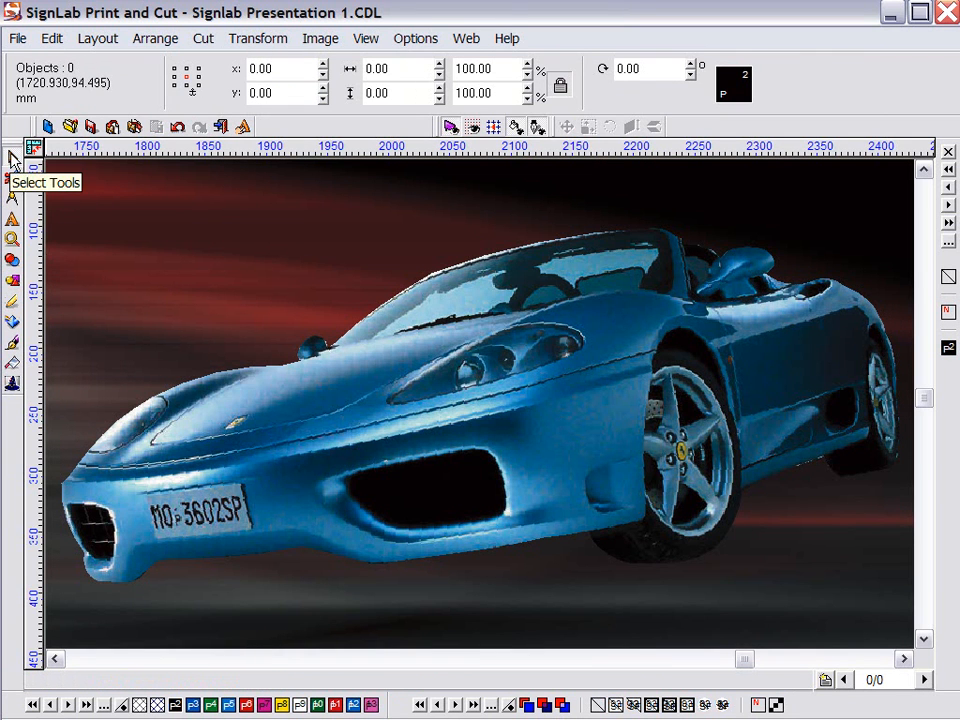
left_click(13, 283)
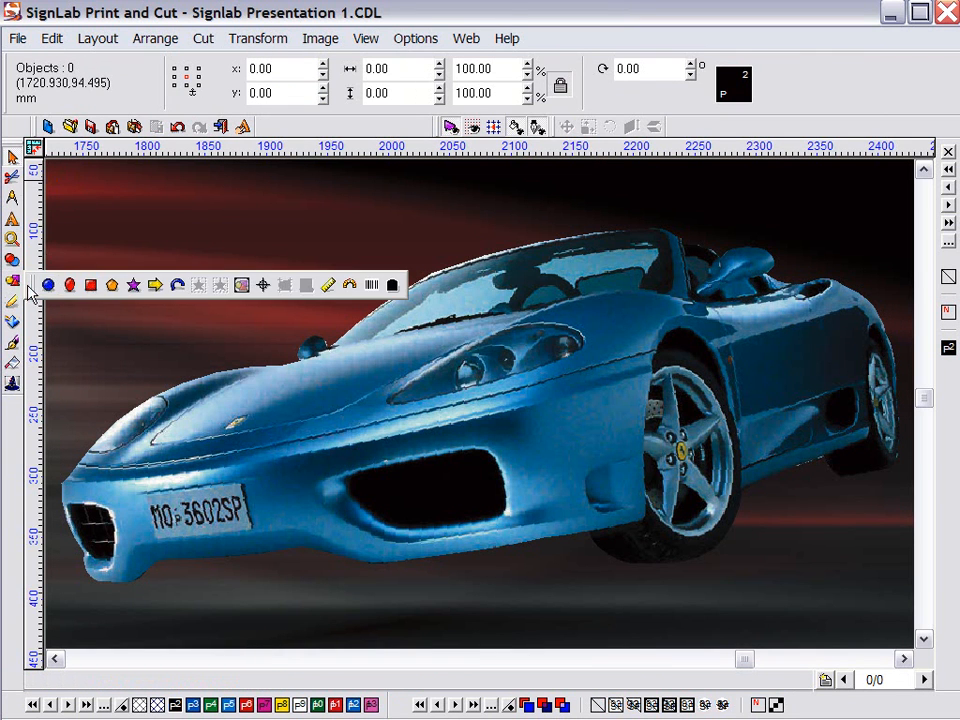
left_click(68, 283)
left_click_drag(400, 391, 556, 342)
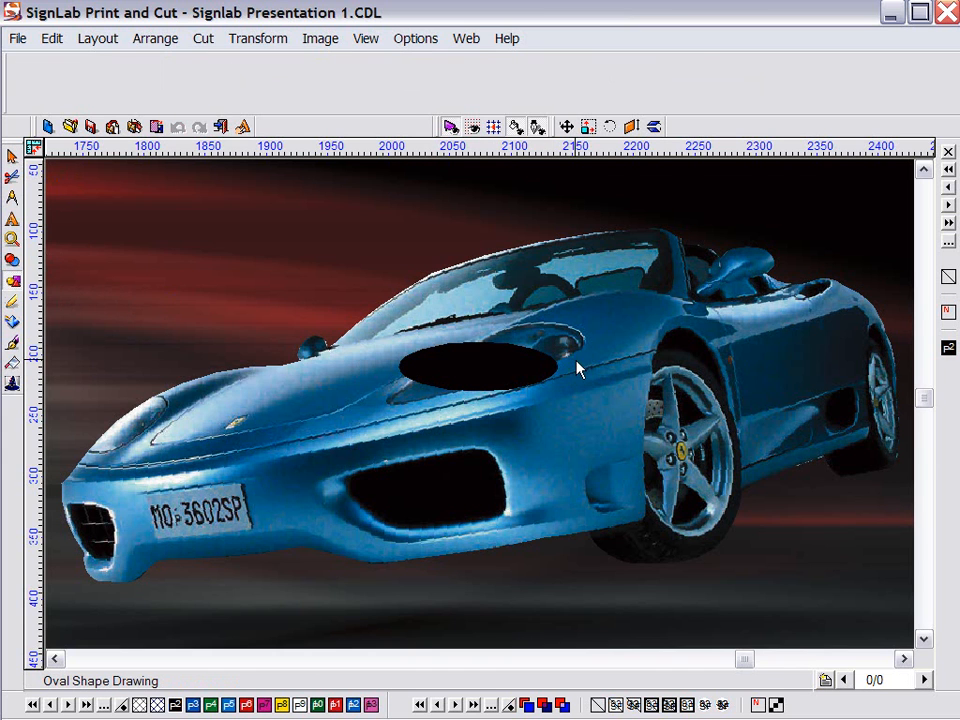
mouse_move(559, 358)
left_mouse_down()
mouse_move(547, 322)
mouse_move(552, 342)
left_mouse_up()
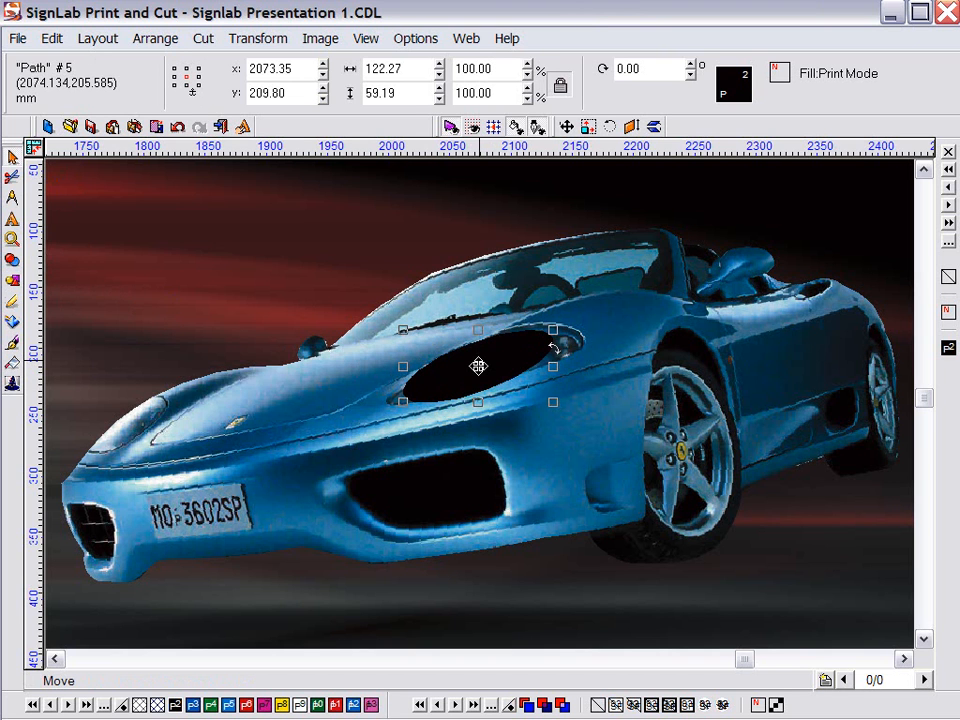
left_click_drag(478, 367, 206, 367)
left_click_drag(281, 349, 129, 426)
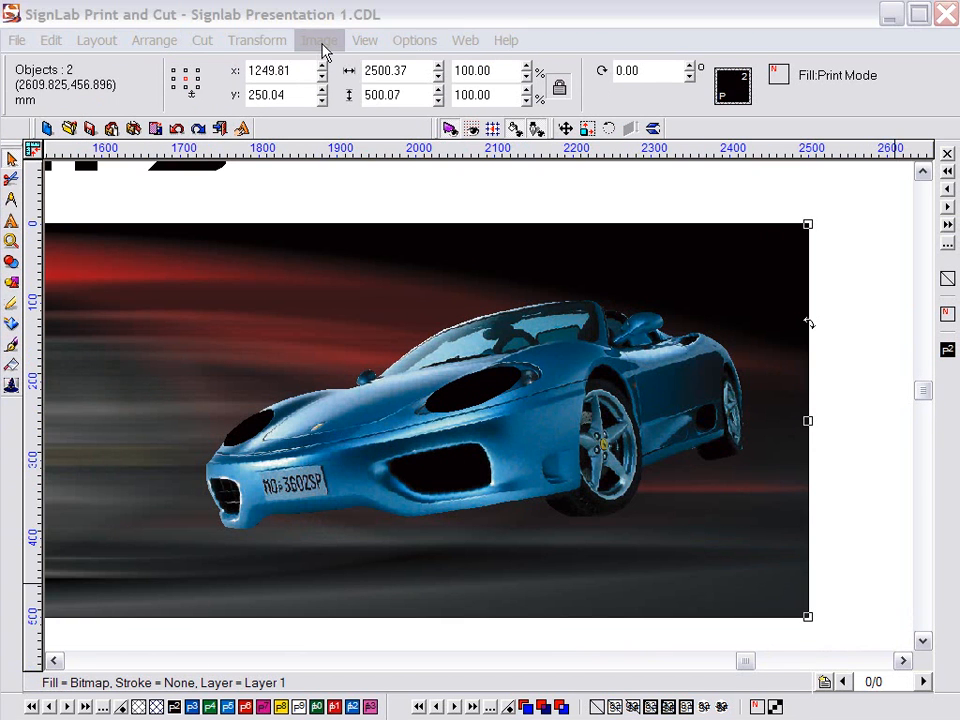
Set up Gradient Glow to extend outside shapes, using the black headlight shapes as a manual path
left_click(321, 42)
mouse_move(365, 244)
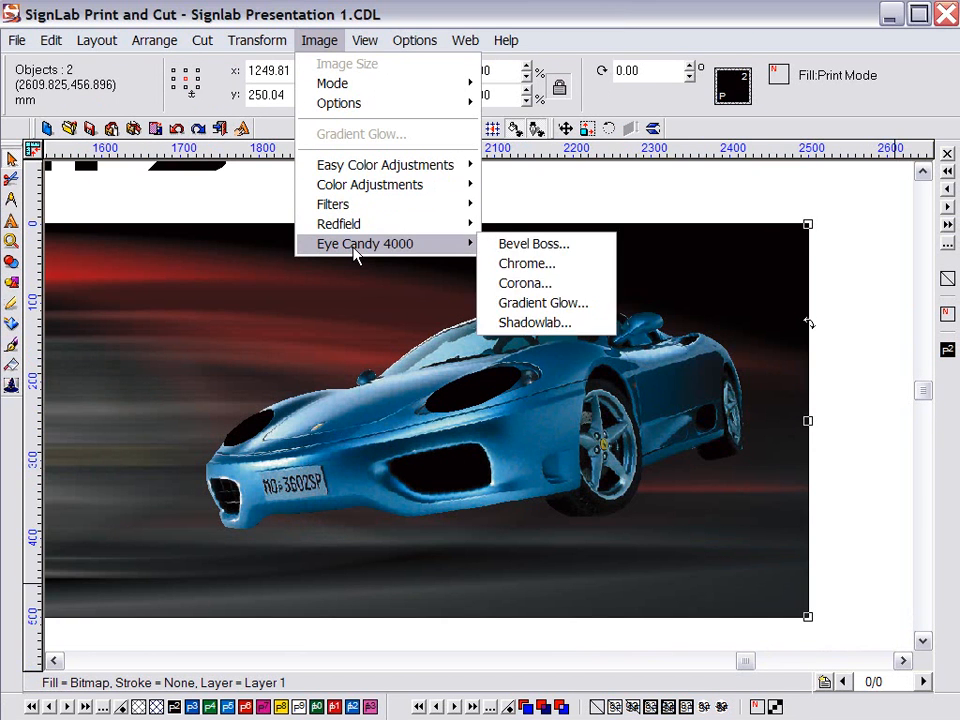
left_click(506, 309)
left_click(289, 221)
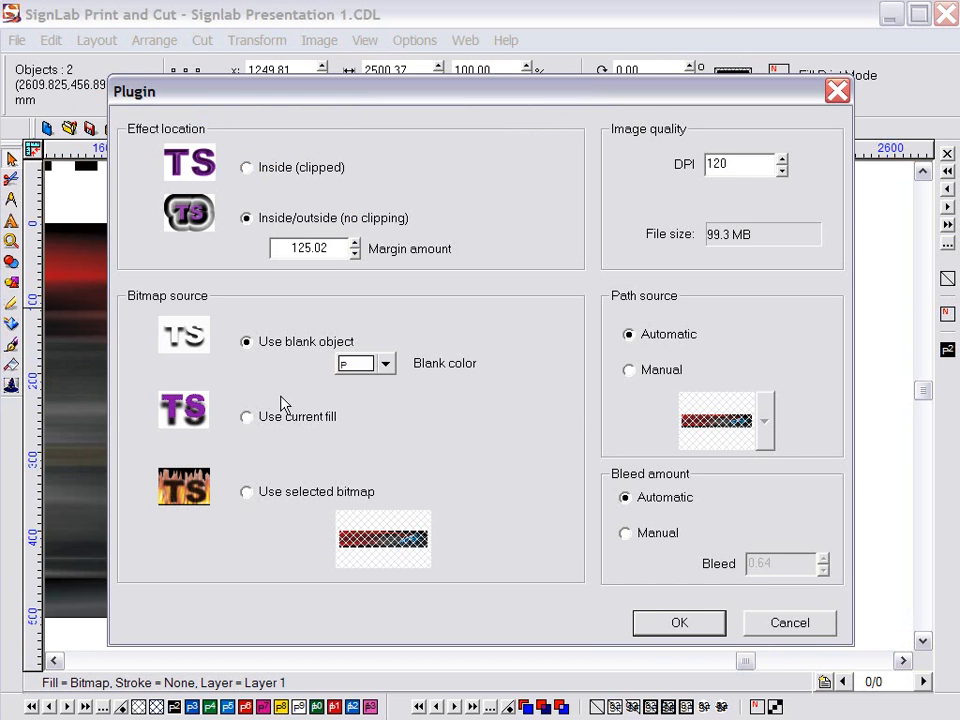
left_click(279, 498)
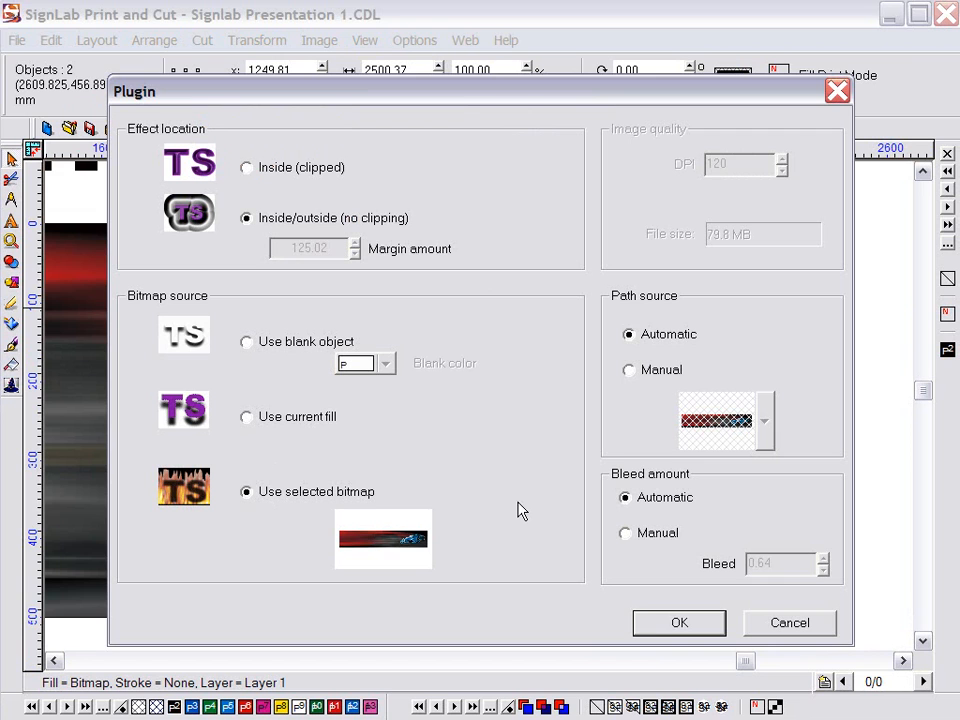
left_click(630, 371)
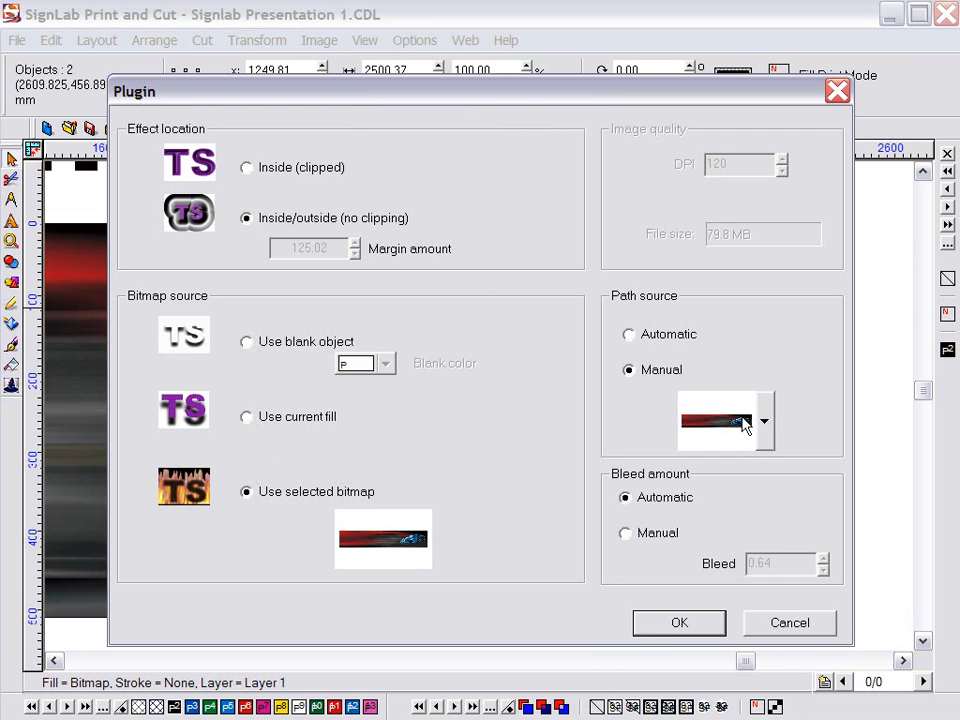
left_click(764, 421)
left_click(753, 598)
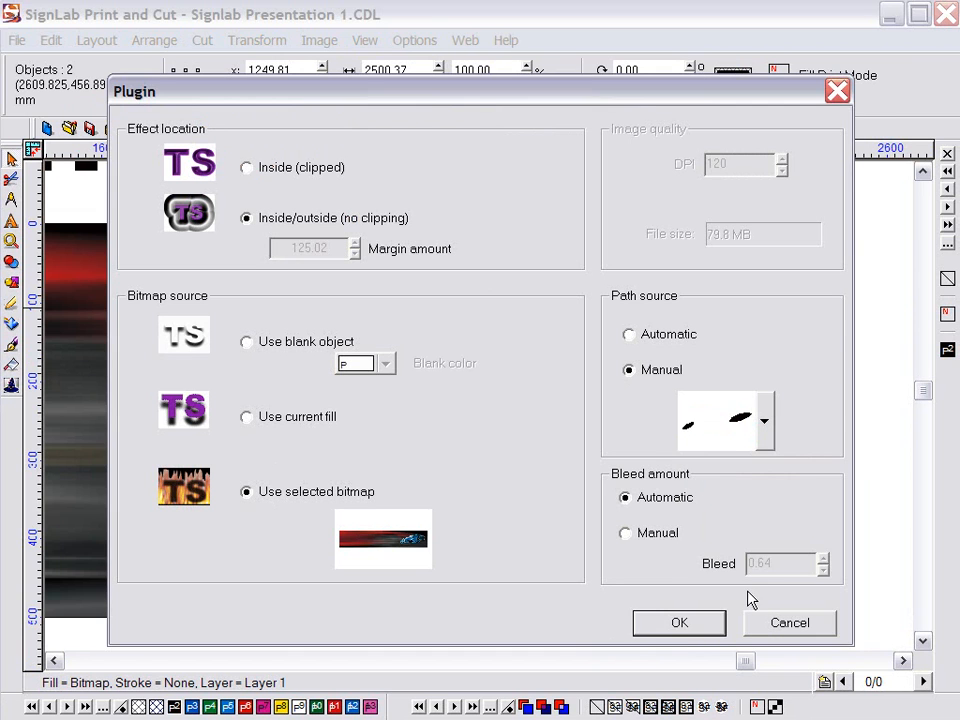
left_click(679, 623)
Set the white glow width to about 203, apply it, and delete the black headlight shapes
left_click_drag(184, 101, 198, 101)
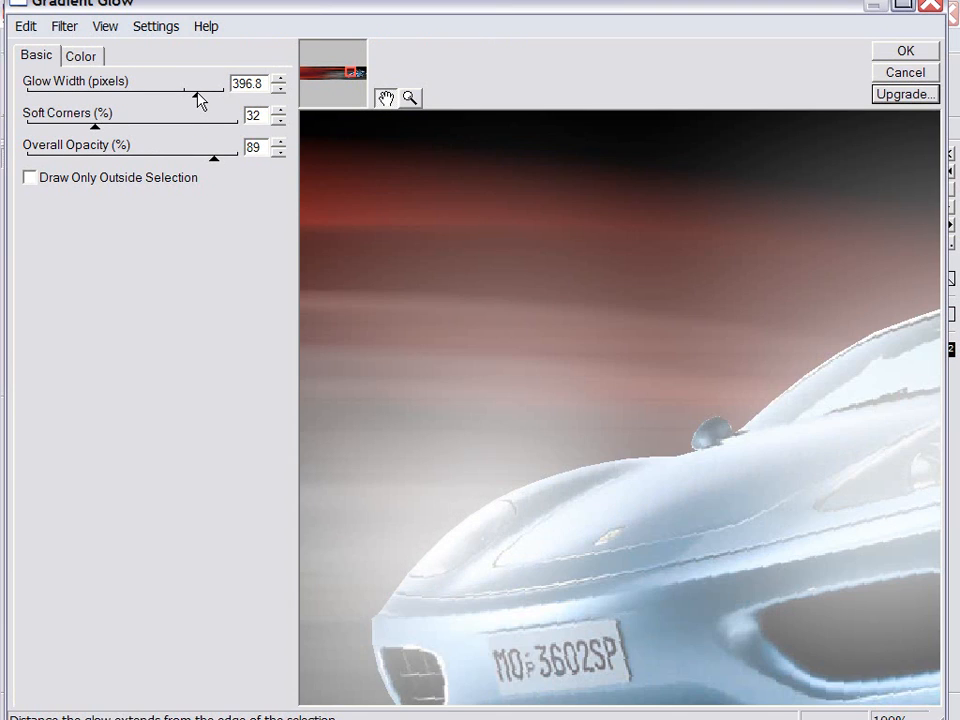
left_click_drag(198, 96, 166, 98)
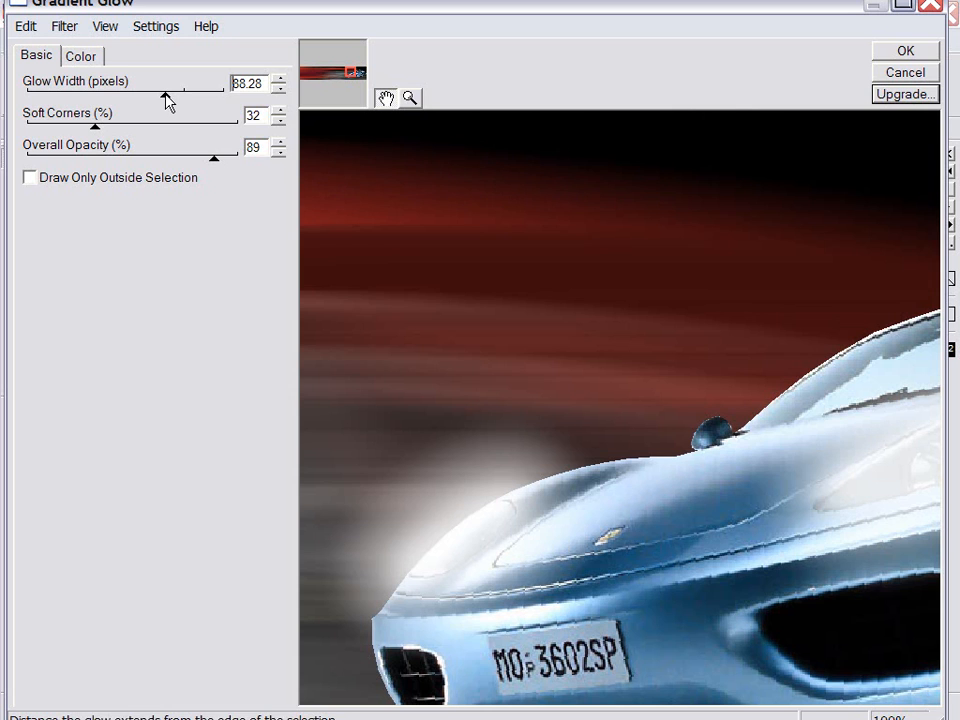
left_click_drag(165, 93, 179, 95)
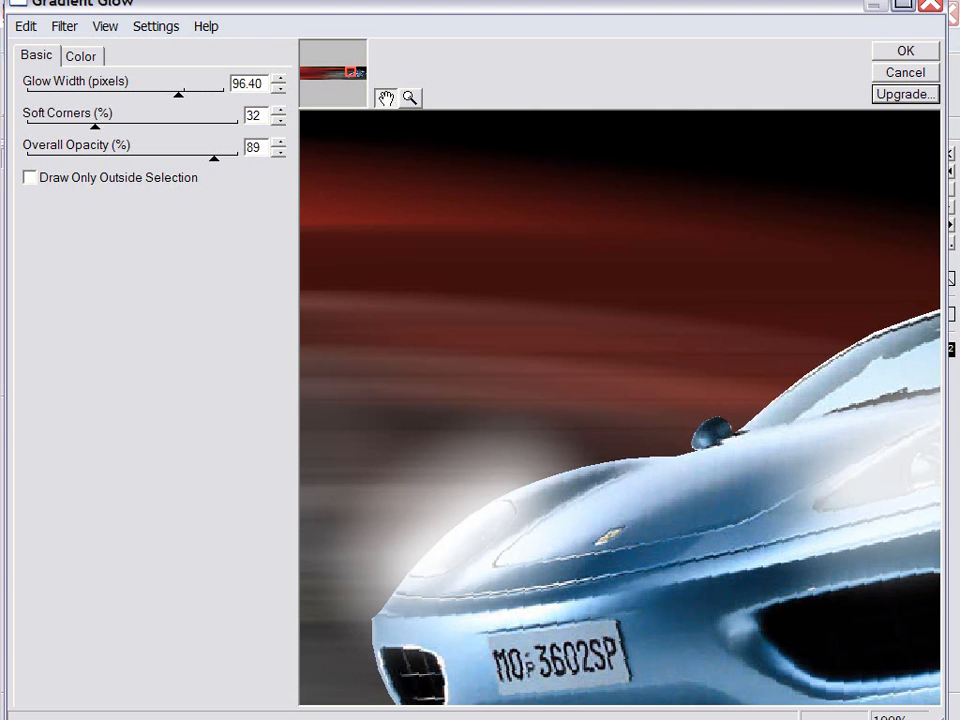
left_click_drag(179, 93, 188, 96)
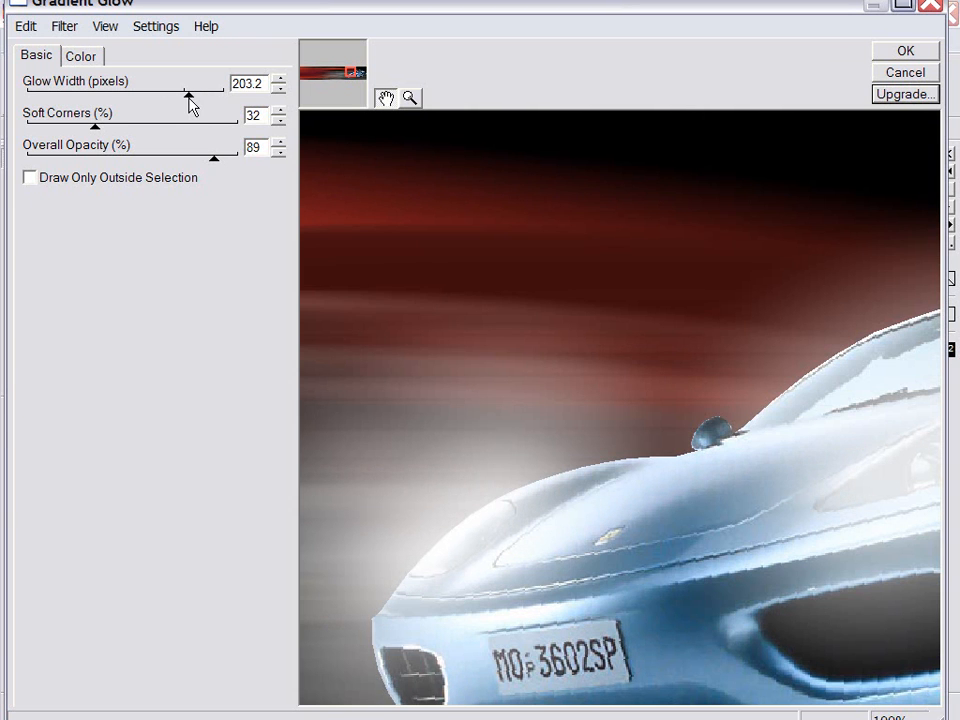
left_click(905, 51)
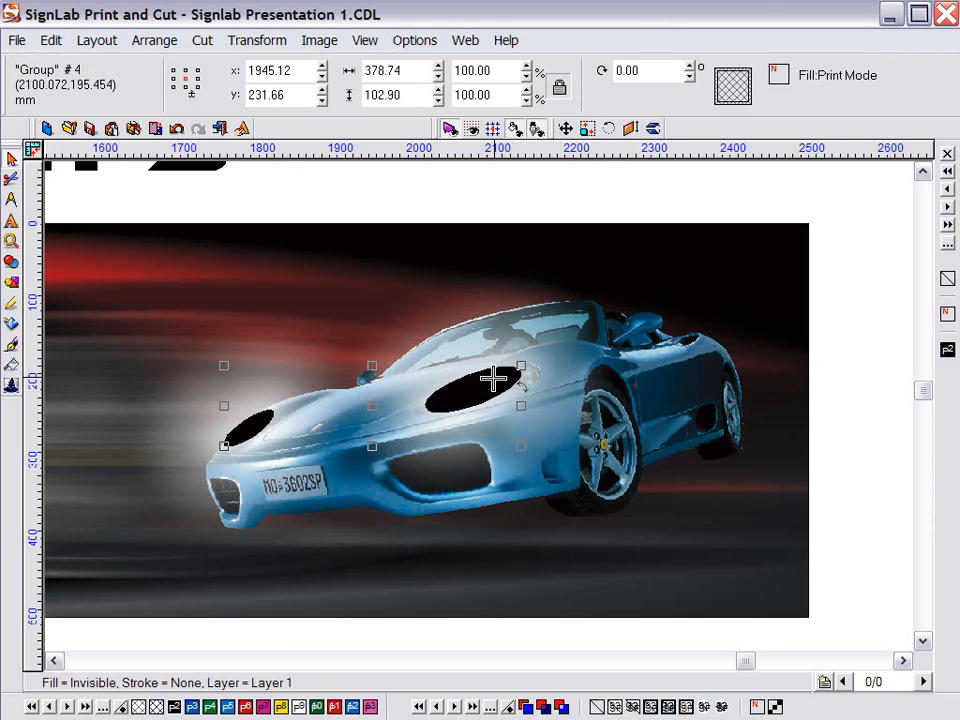
key("Delete")
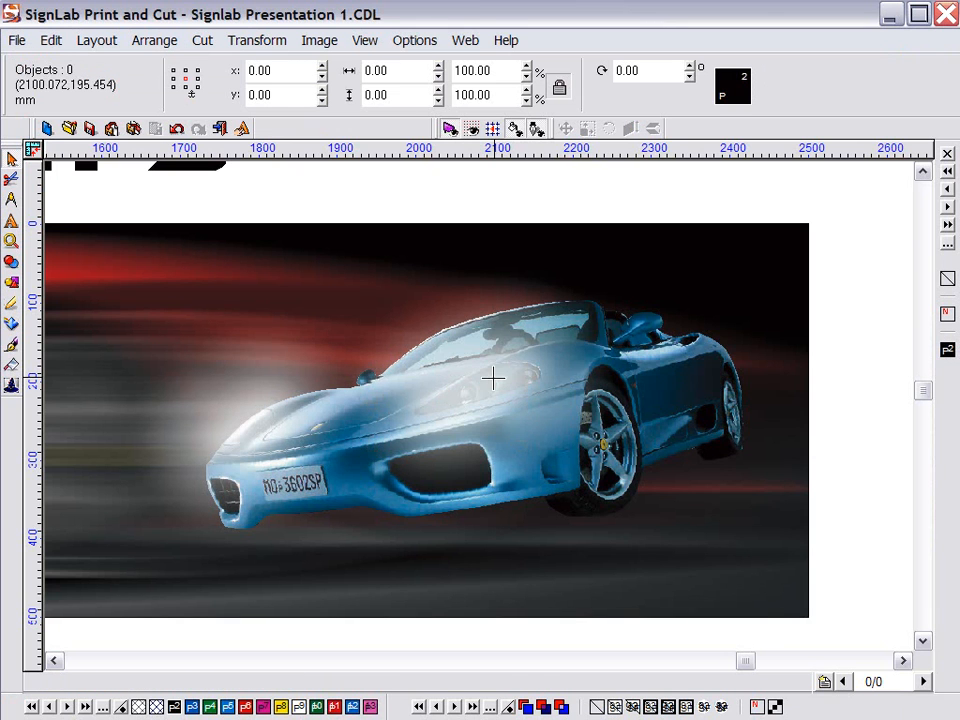
left_click(431, 332)
key("F5")
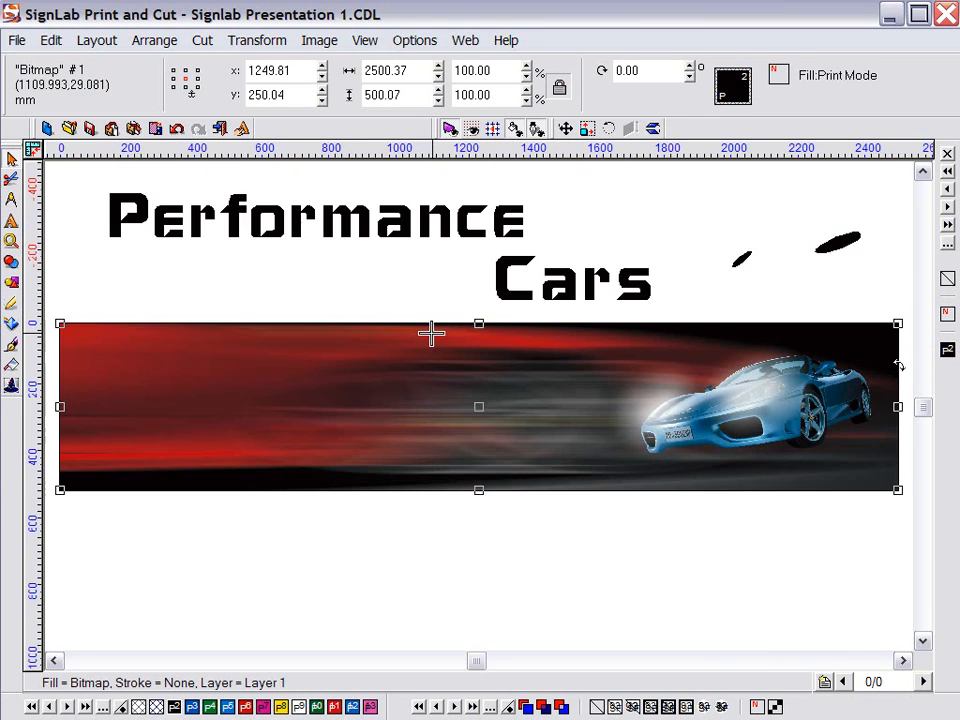
Move the Performance Cars text onto the banner and delete the black streak shapes
left_click(391, 221)
mouse_move(379, 249)
left_mouse_down()
mouse_move(356, 386)
mouse_move(341, 406)
left_mouse_up()
left_click(855, 240)
key("Delete")
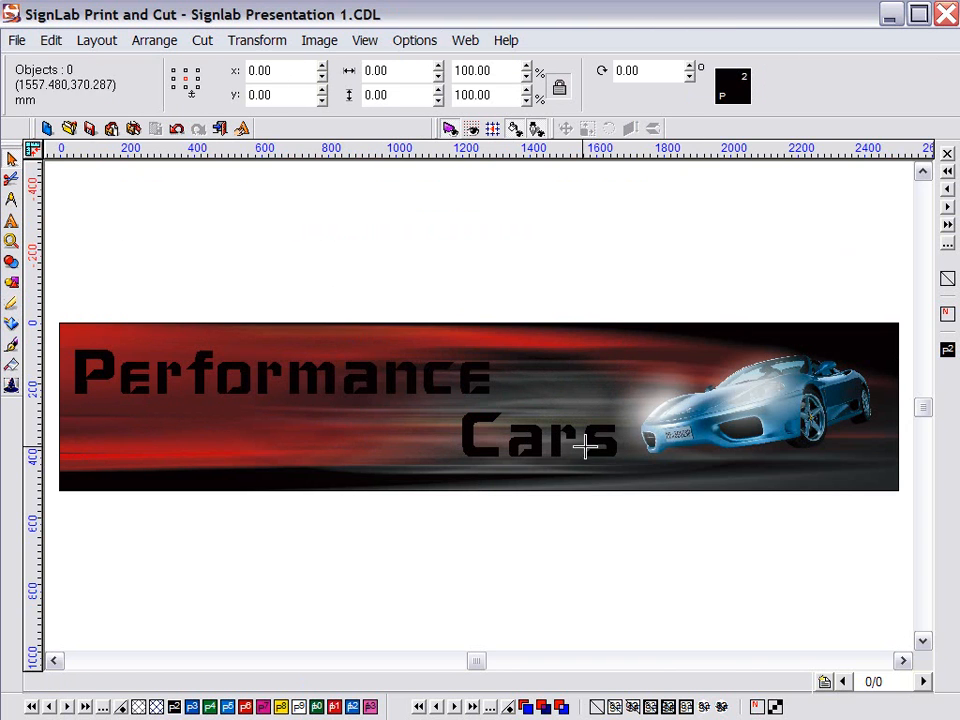
Give the text a chrome Bevel Boss bevel with light direction 42° and inclination 51°
left_click(435, 371)
left_click(319, 40)
mouse_move(320, 245)
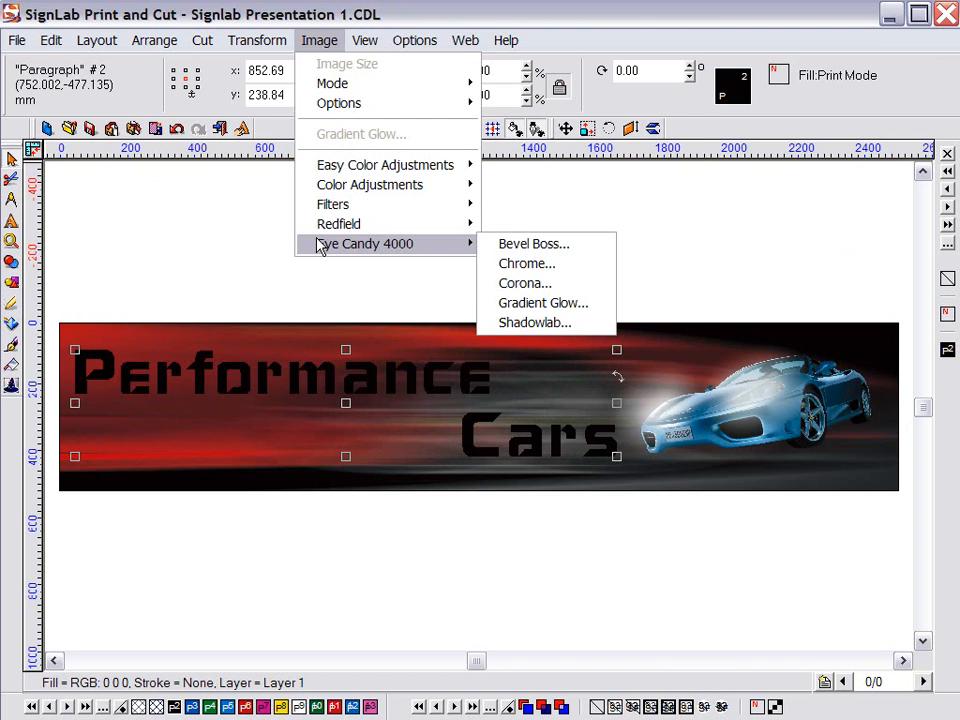
left_click(492, 245)
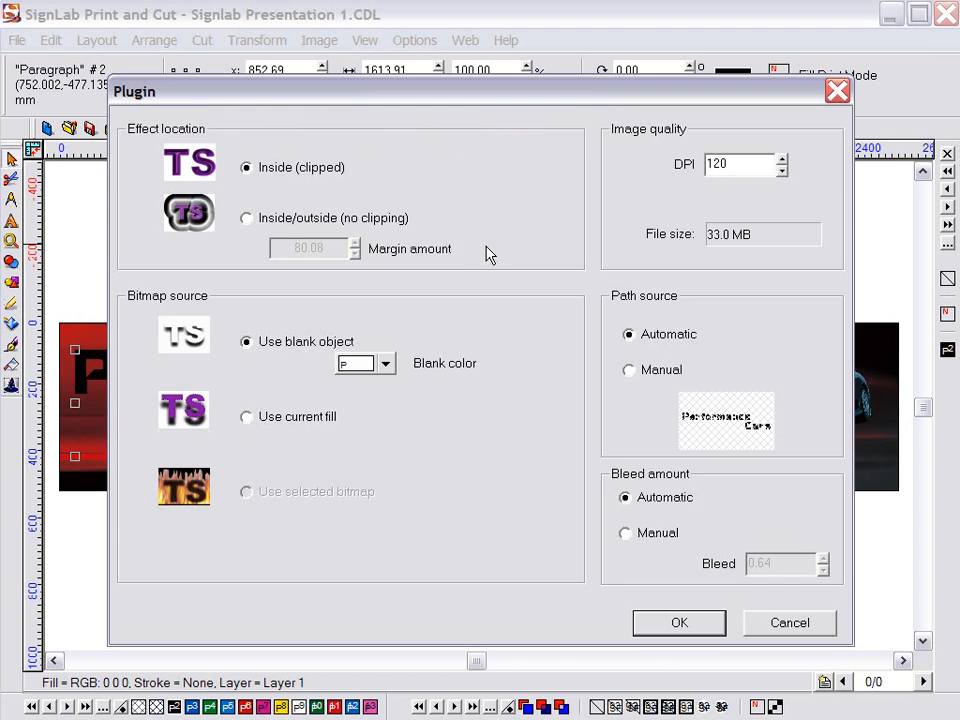
left_click(678, 624)
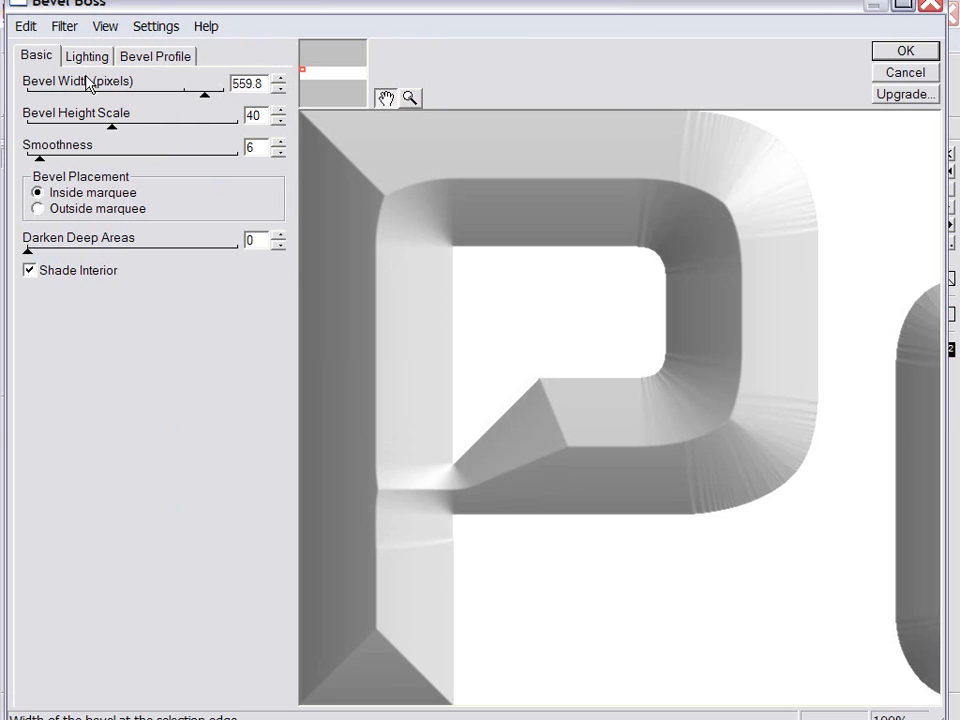
left_click(86, 57)
mouse_move(57, 94)
left_mouse_down()
mouse_move(49, 95)
mouse_move(57, 94)
left_mouse_up()
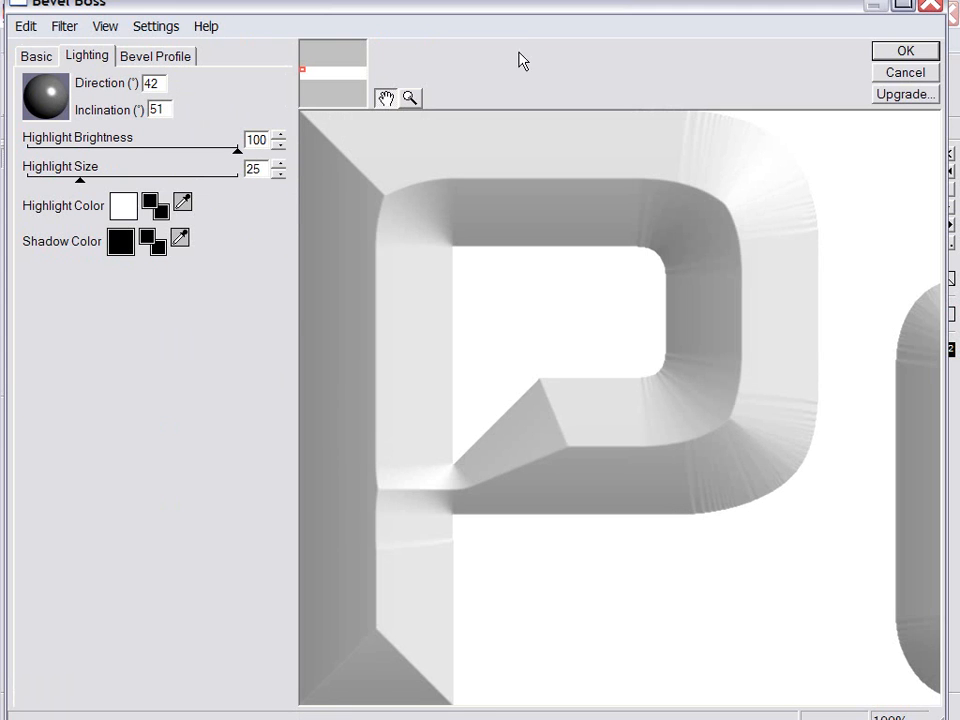
left_click(905, 51)
left_click(101, 337)
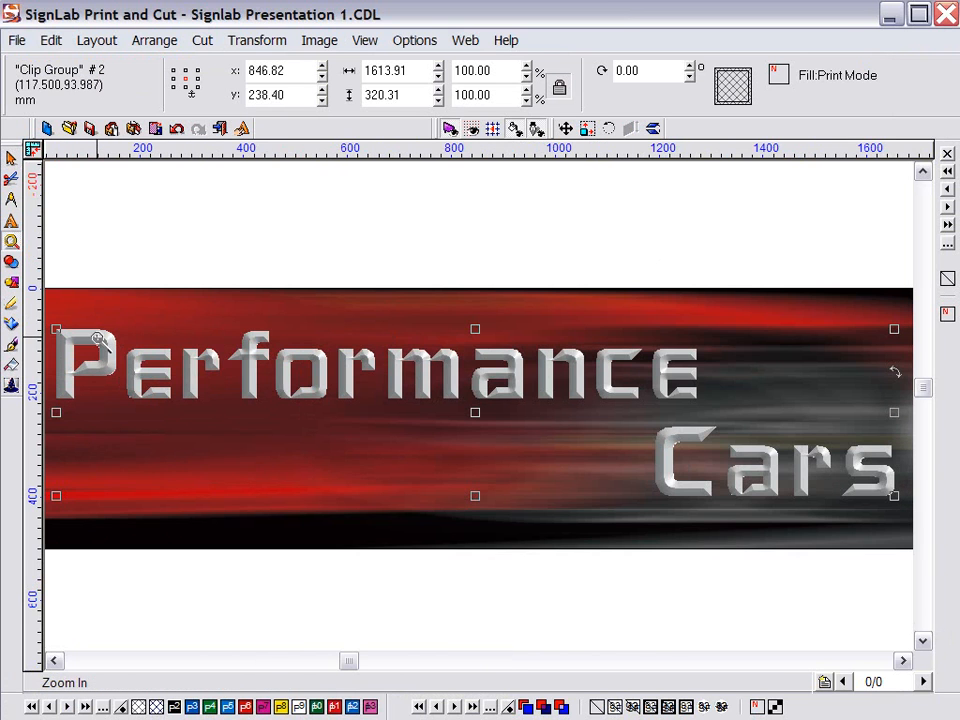
left_click_drag(80, 342, 166, 390)
left_click_drag(598, 541, 354, 358)
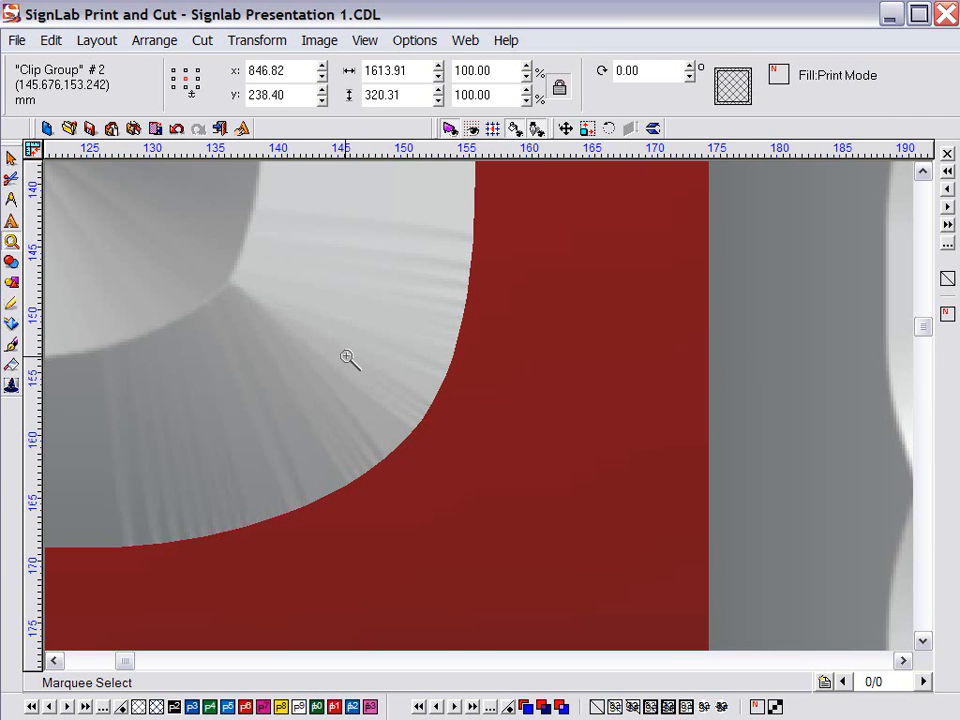
Add a ShadowLab shadow to the text: blur 17.81, opacity 92, direction 315°, drawn under whole letters
left_click(319, 40)
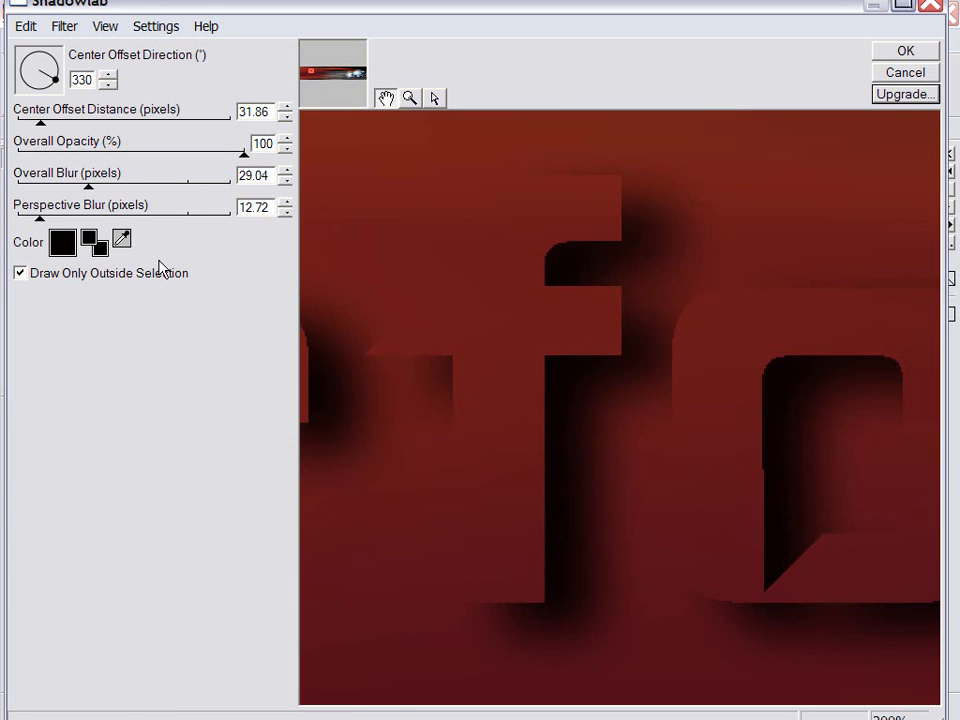
left_click_drag(87, 190, 62, 188)
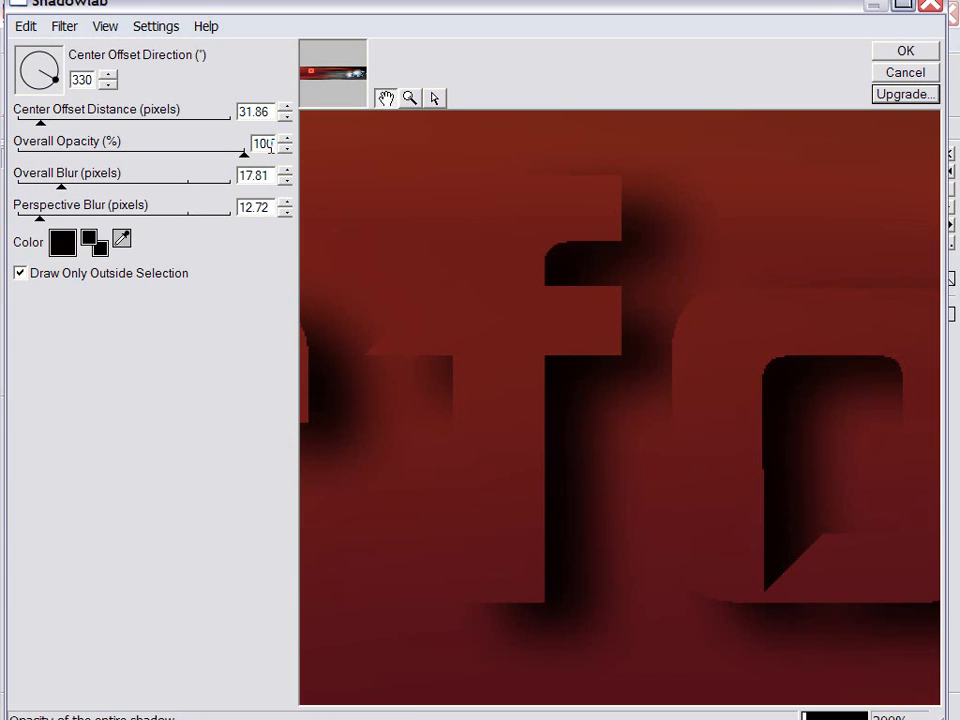
left_click_drag(246, 152, 226, 155)
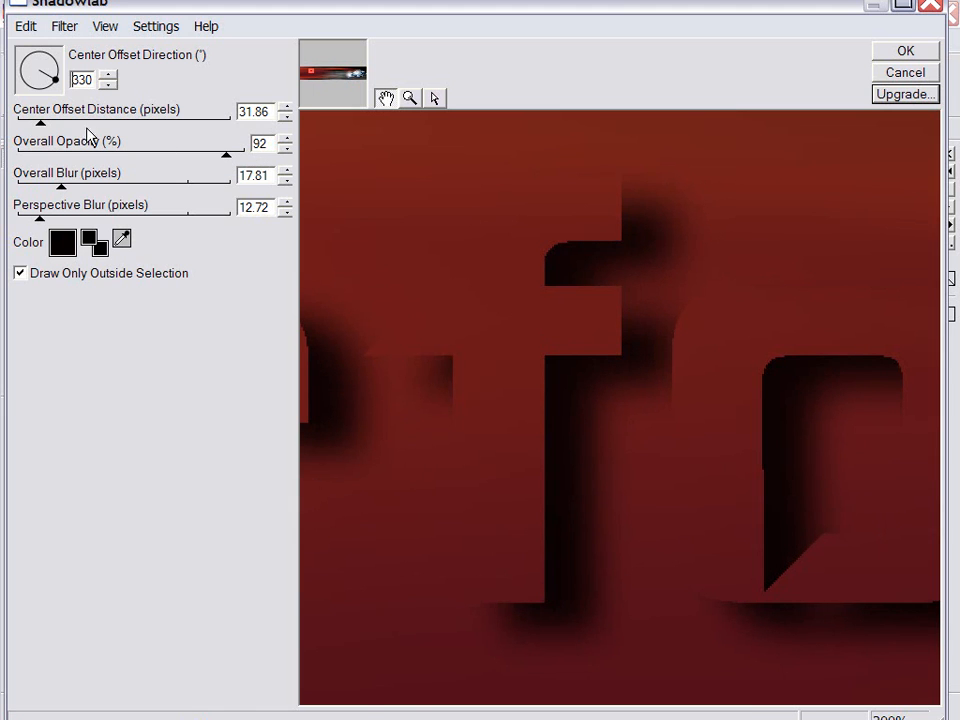
left_click_drag(54, 79, 52, 86)
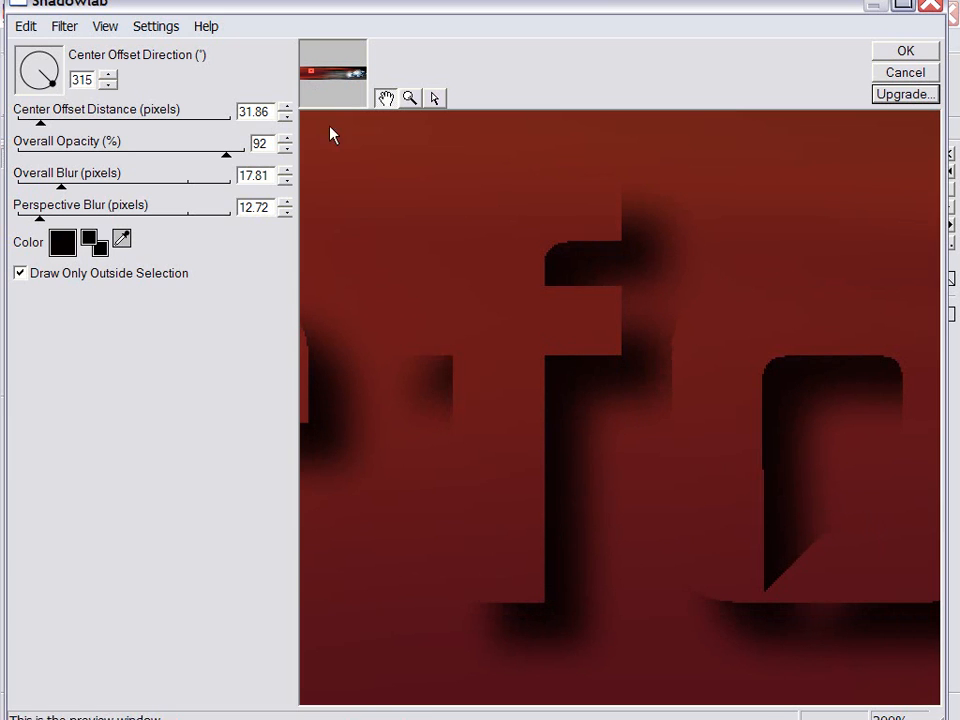
left_click(20, 273)
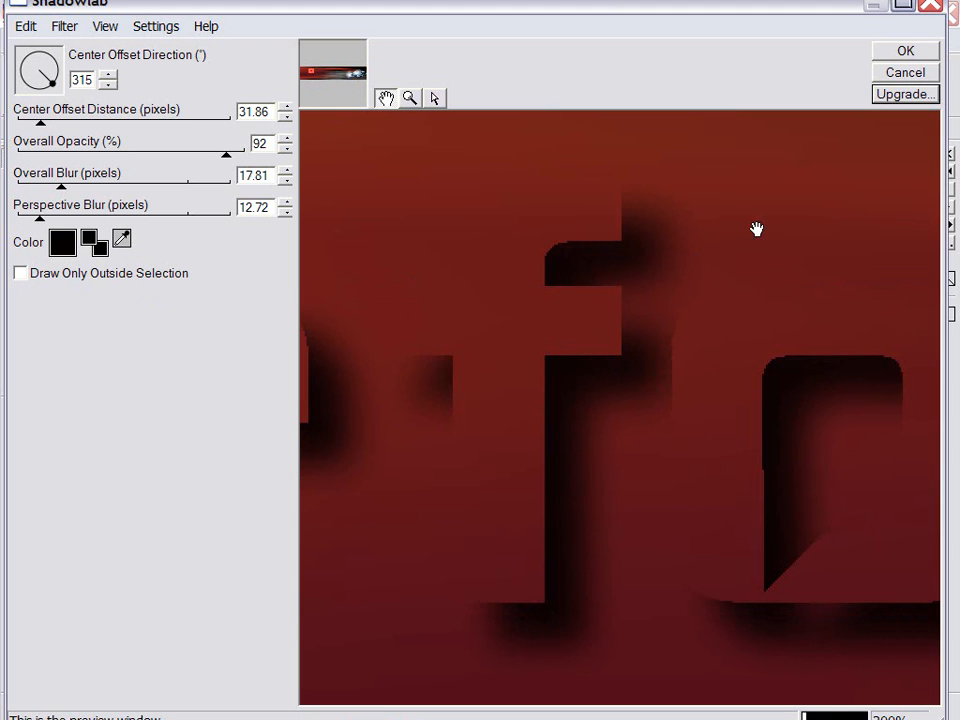
left_click(906, 53)
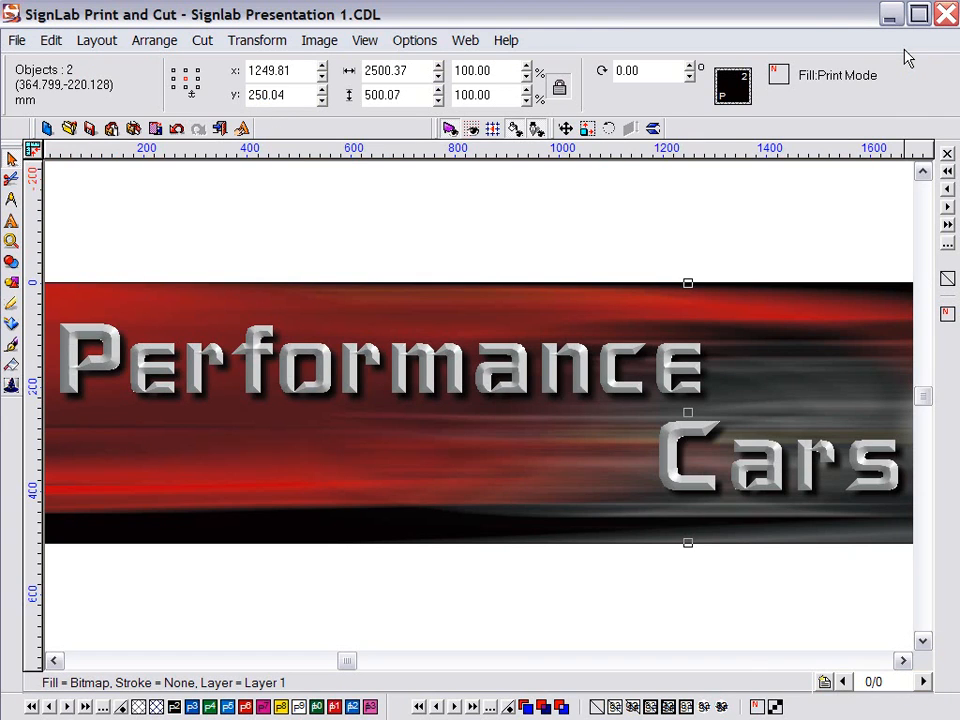
left_click(11, 240)
left_click(47, 246)
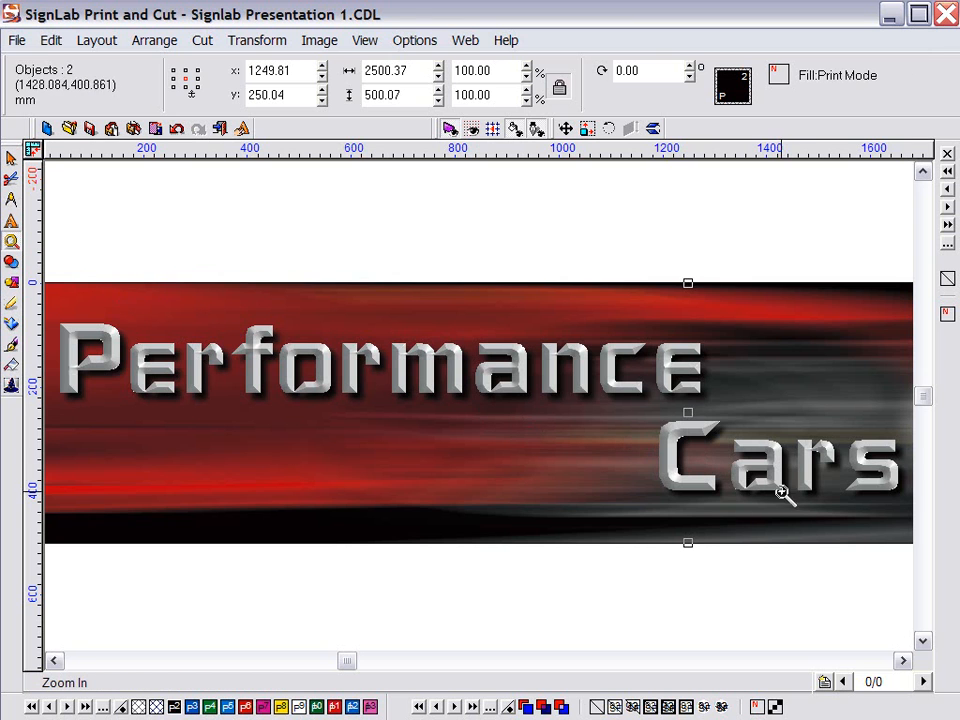
left_click_drag(848, 510, 727, 420)
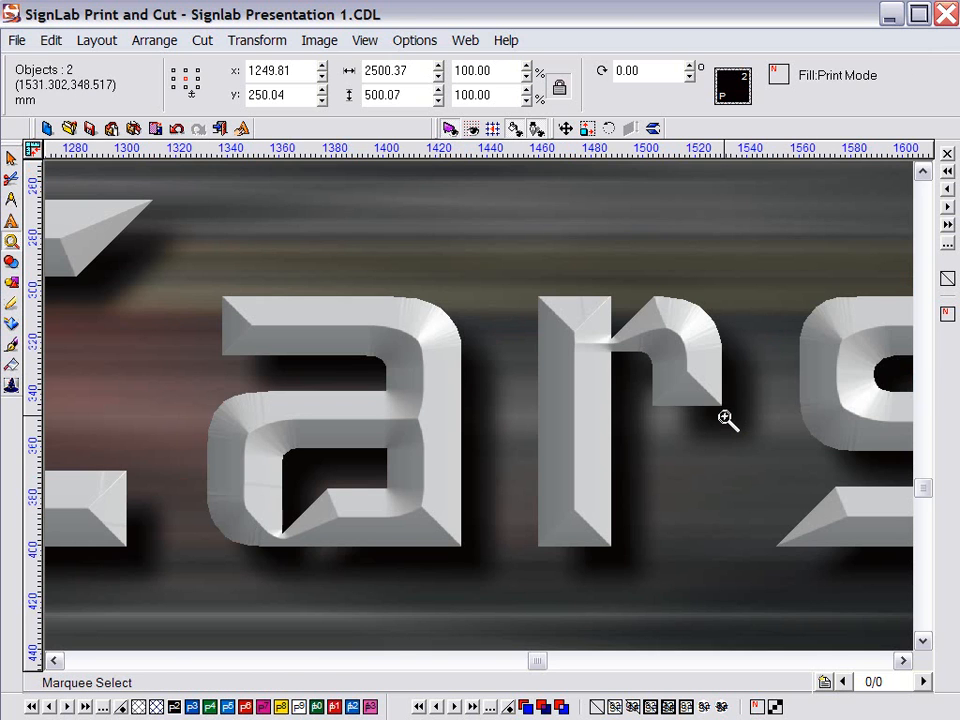
left_click_drag(872, 573, 306, 305)
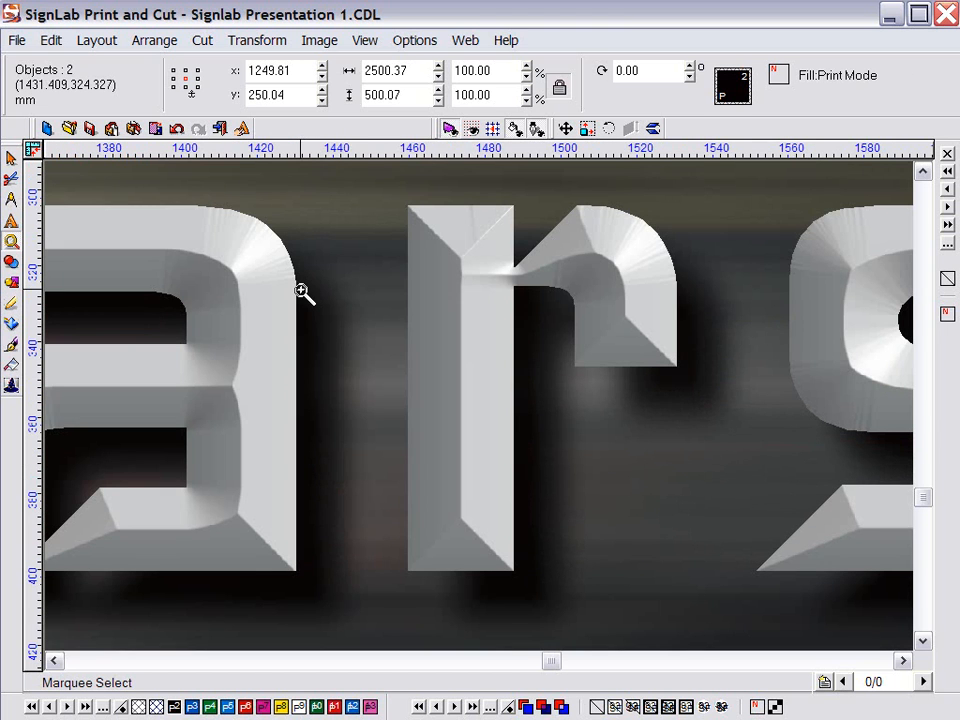
key("F4")
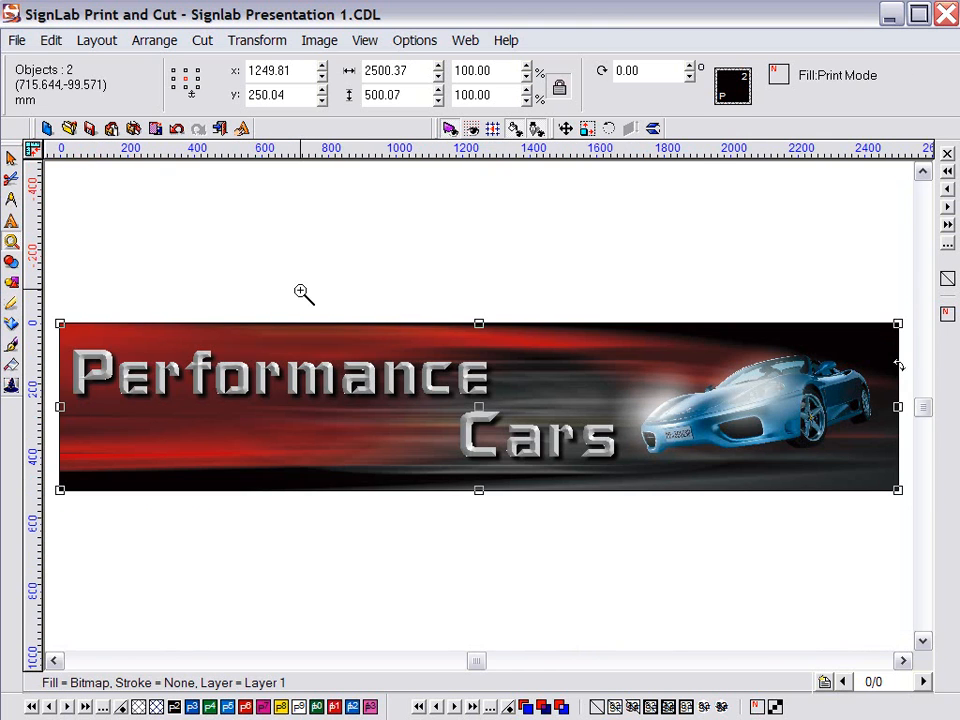
left_click(11, 158)
left_click(281, 264)
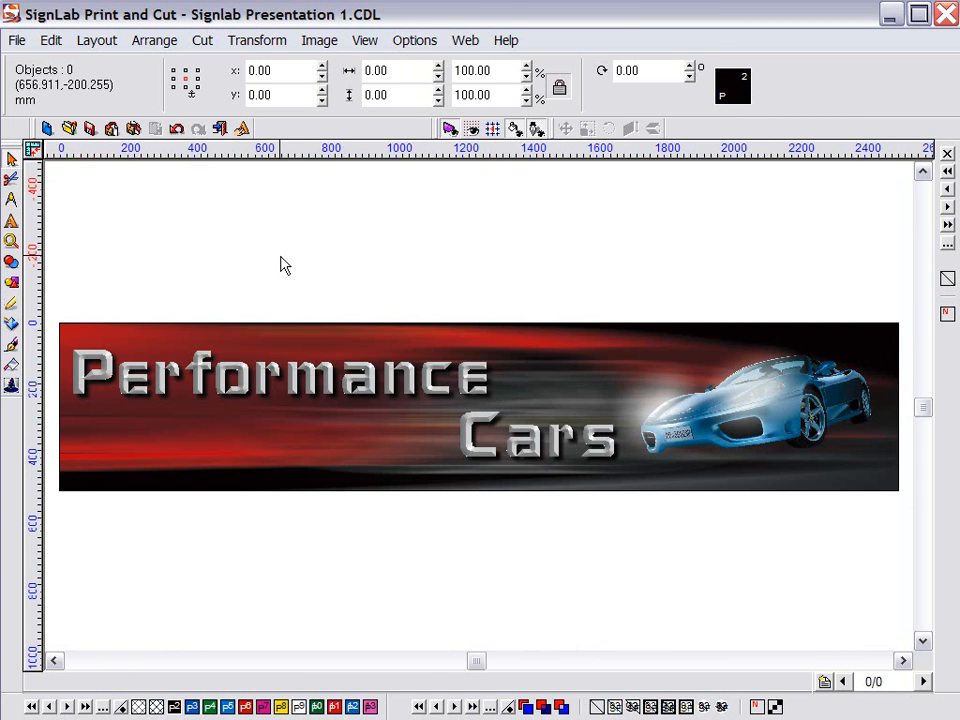
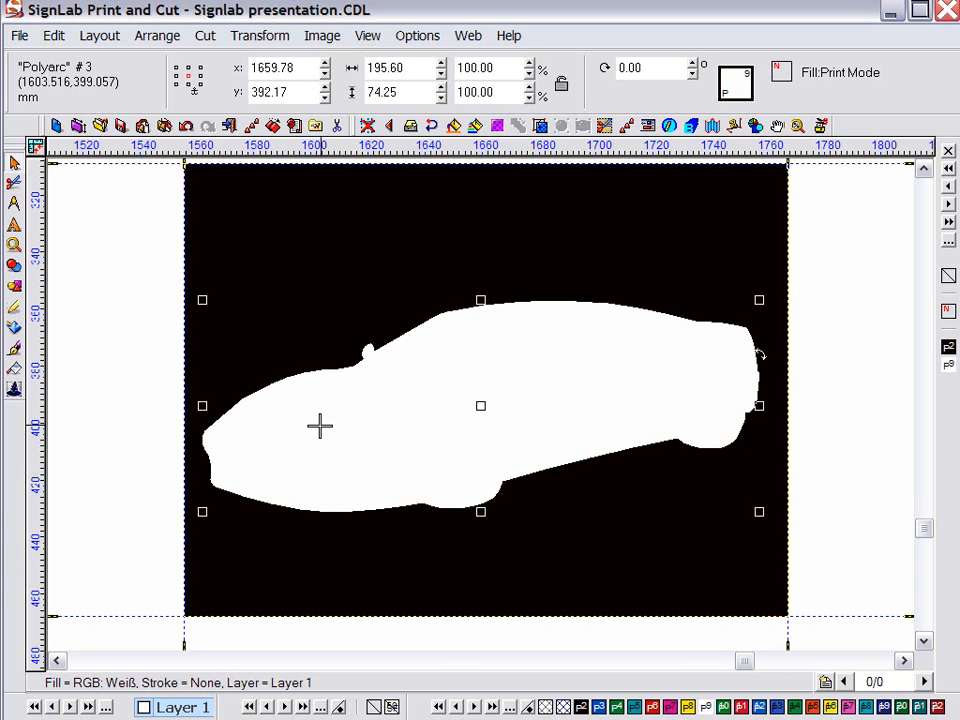
Weld the car shape into the black rectangle so the yellow car shows, then enter vectorization mode
left_click(326, 259, "shift")
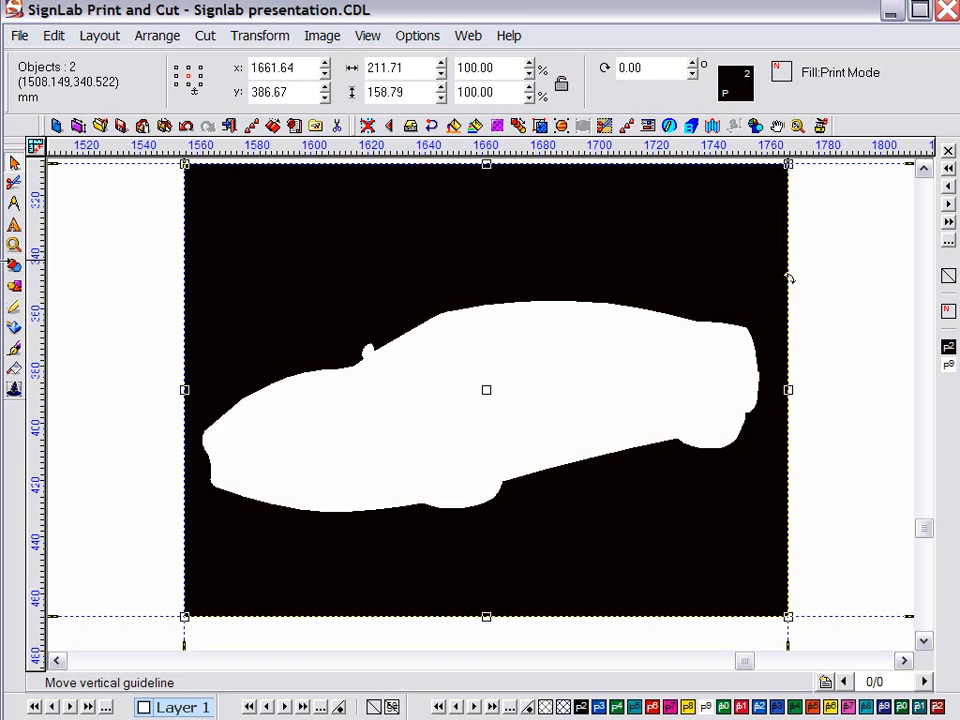
left_click(14, 265)
left_click(48, 270)
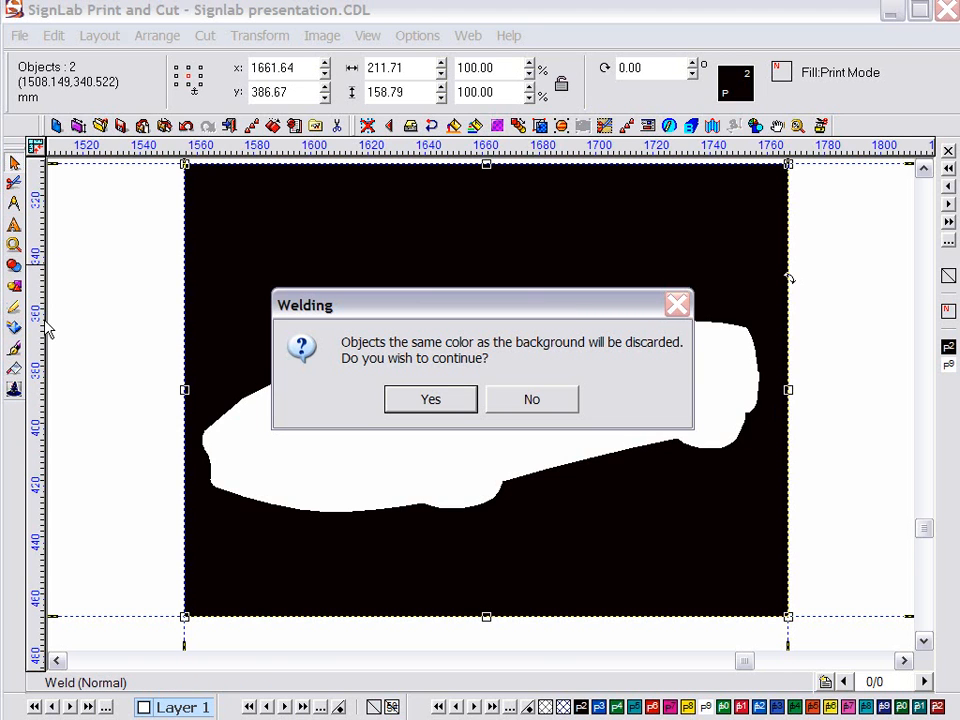
left_click(412, 402)
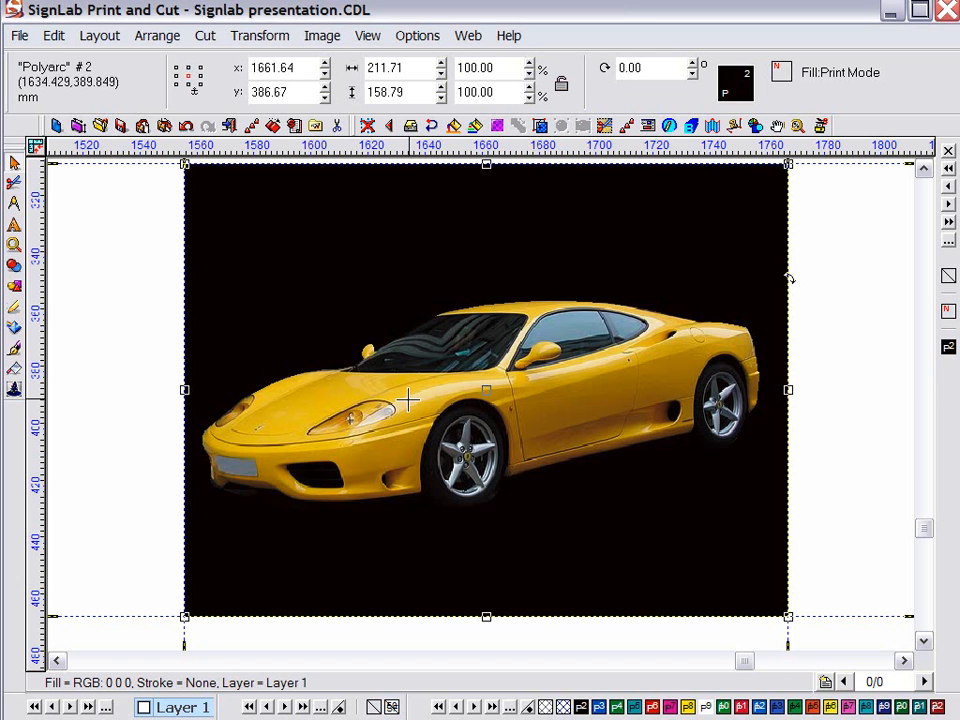
left_click(137, 398)
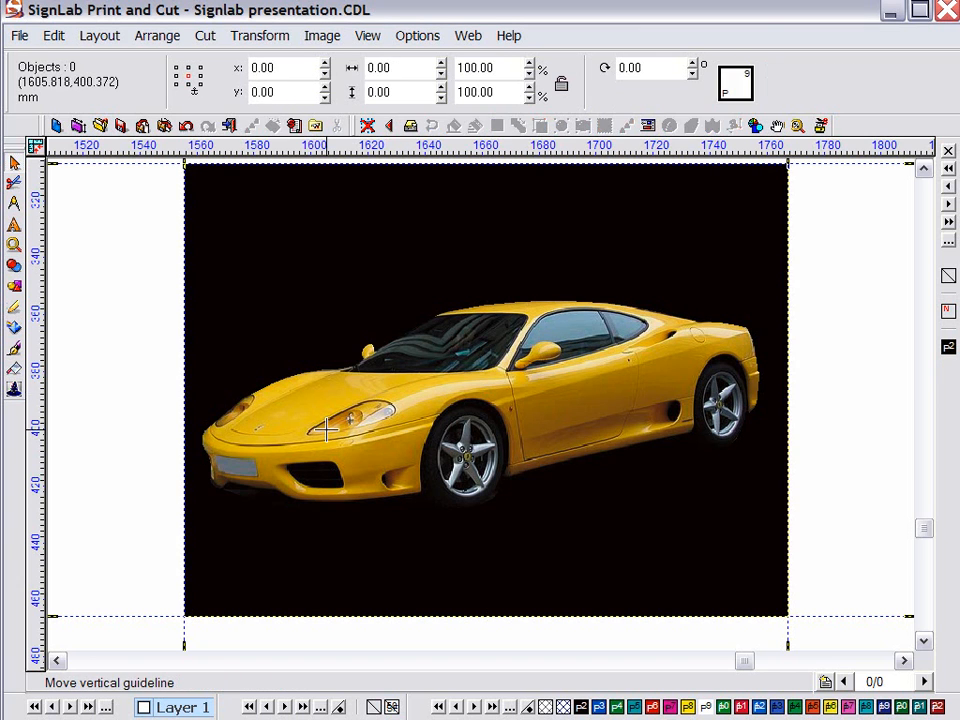
left_click(325, 429)
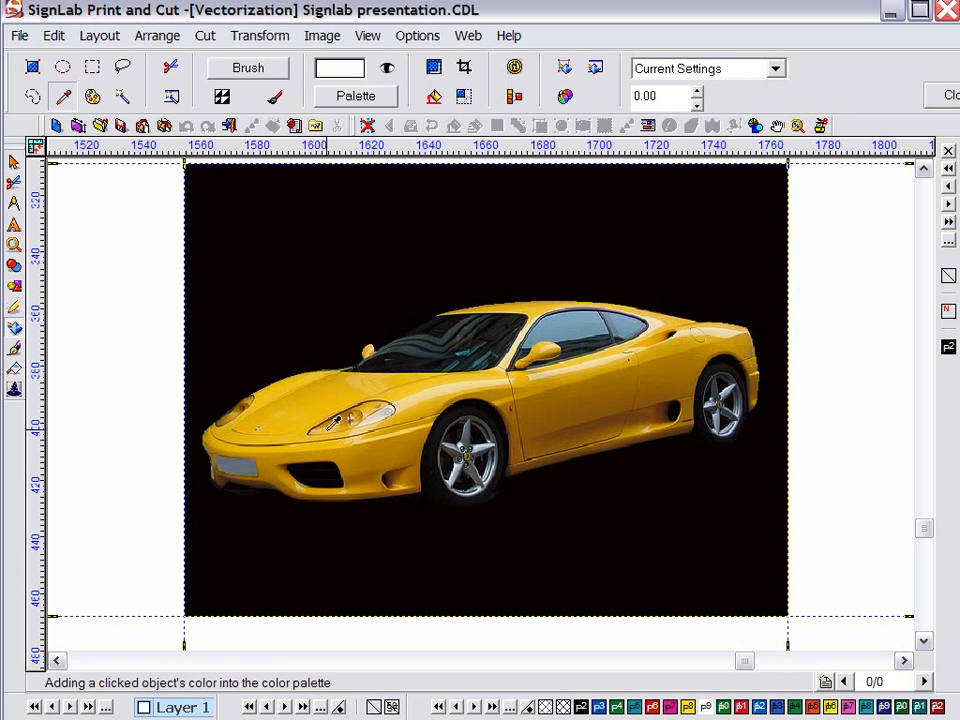
Magic-wand the car, apply a strength-89 Motion Blur to the photo's background, and exit vectorization
left_click(122, 96)
left_click(315, 377)
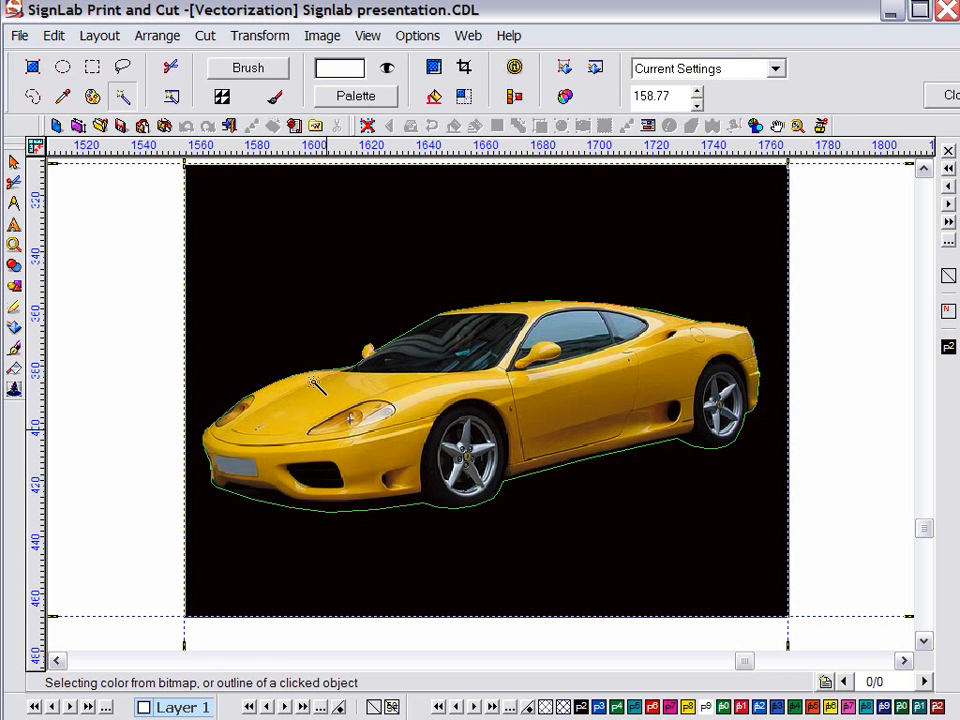
left_click(319, 40)
mouse_move(394, 206)
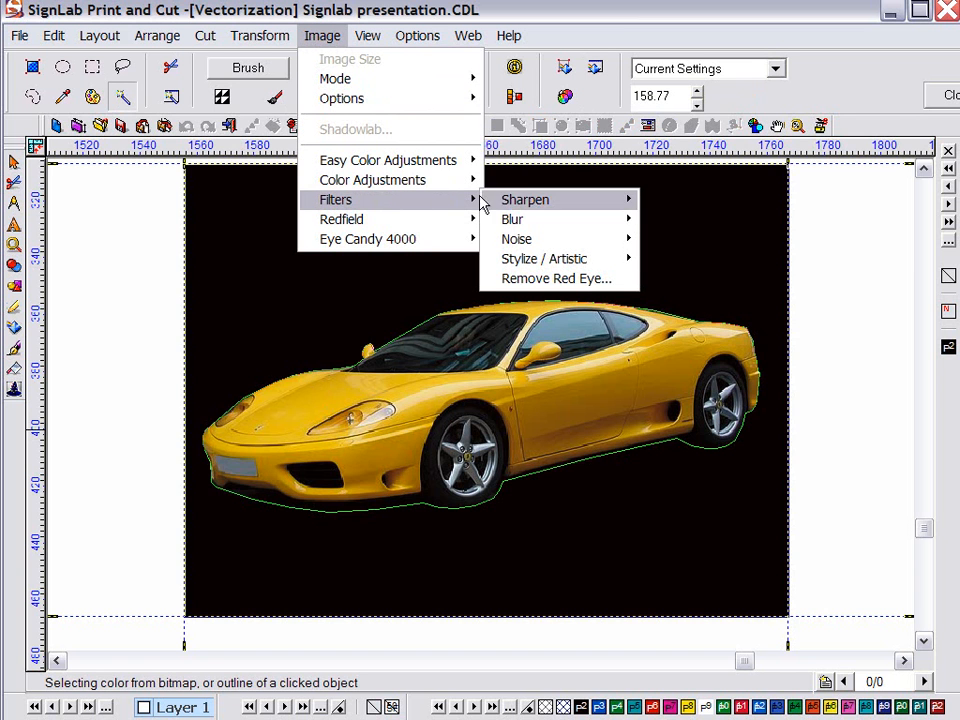
mouse_move(512, 220)
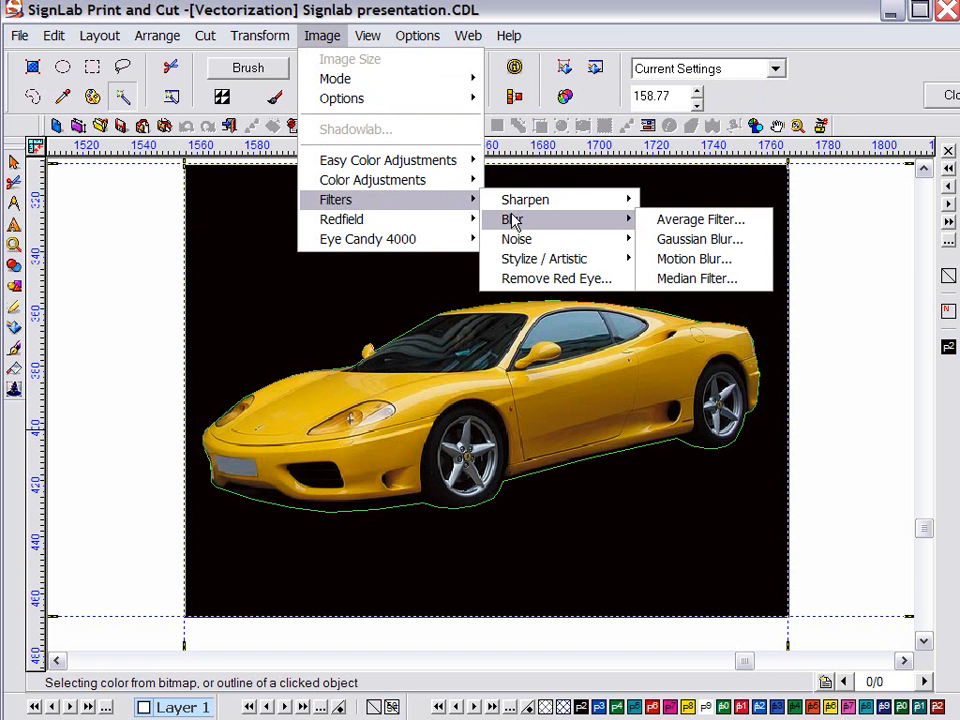
left_click(660, 259)
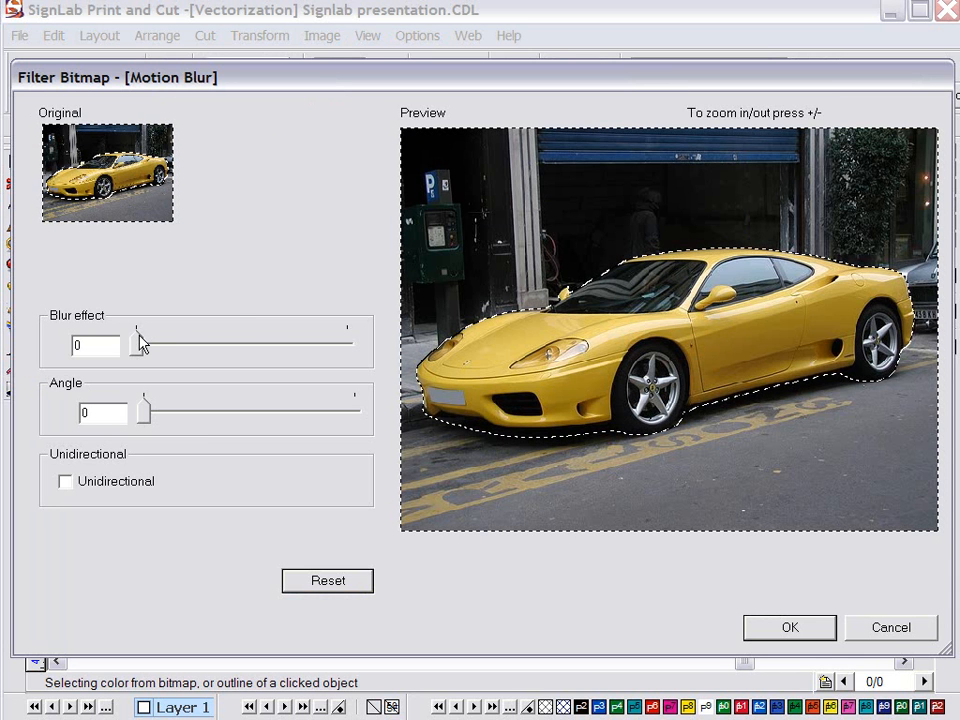
mouse_move(141, 344)
left_mouse_down()
mouse_move(144, 336)
mouse_move(156, 343)
left_mouse_up()
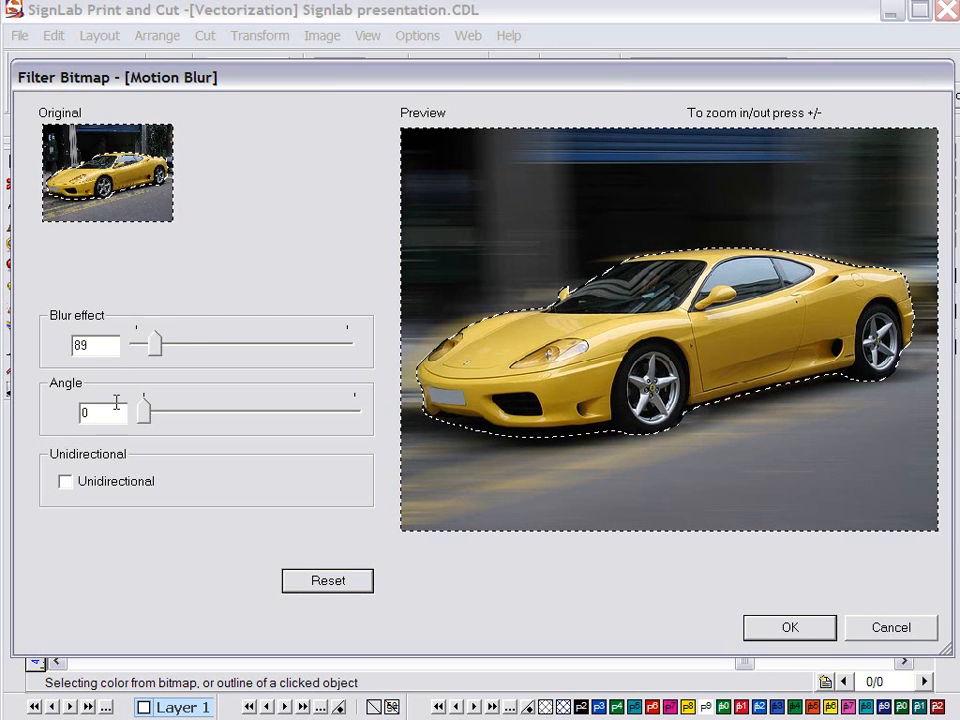
double_click(113, 411)
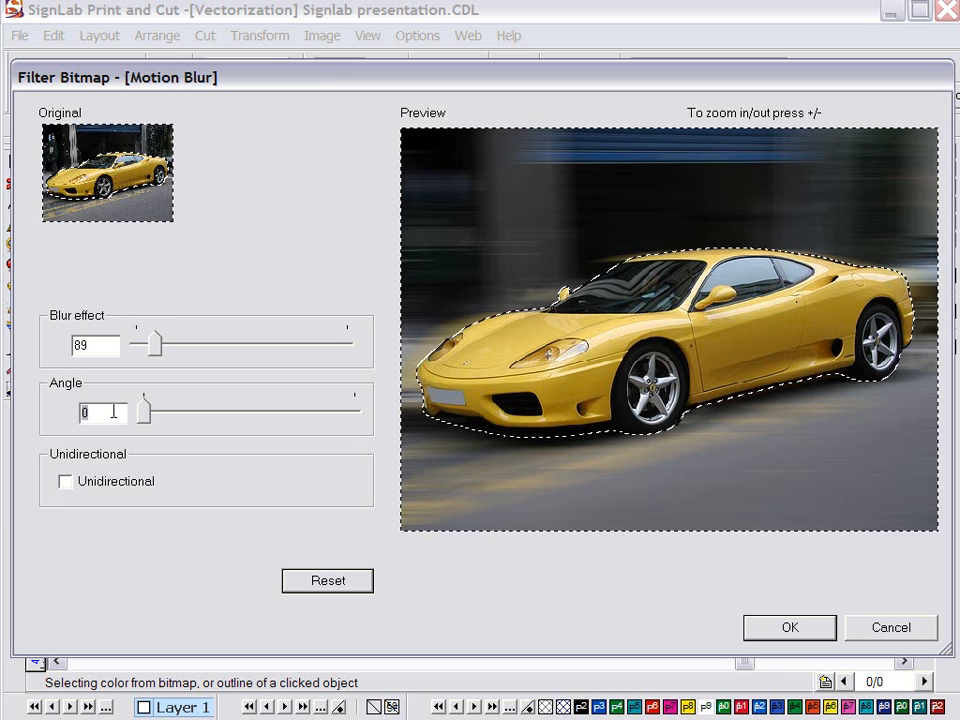
type("10")
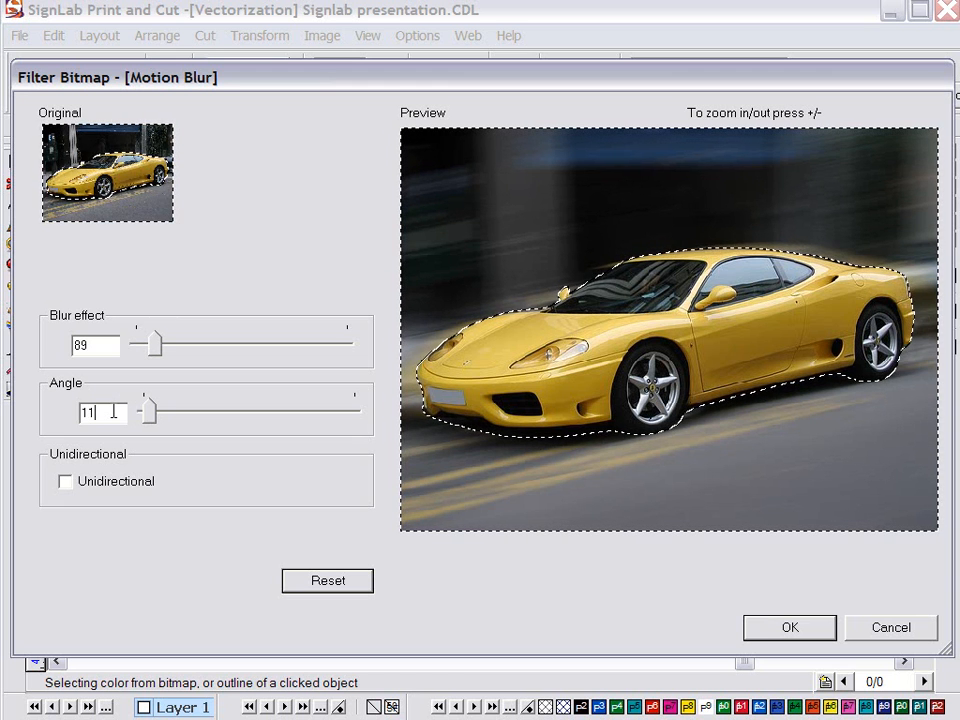
left_click(789, 628)
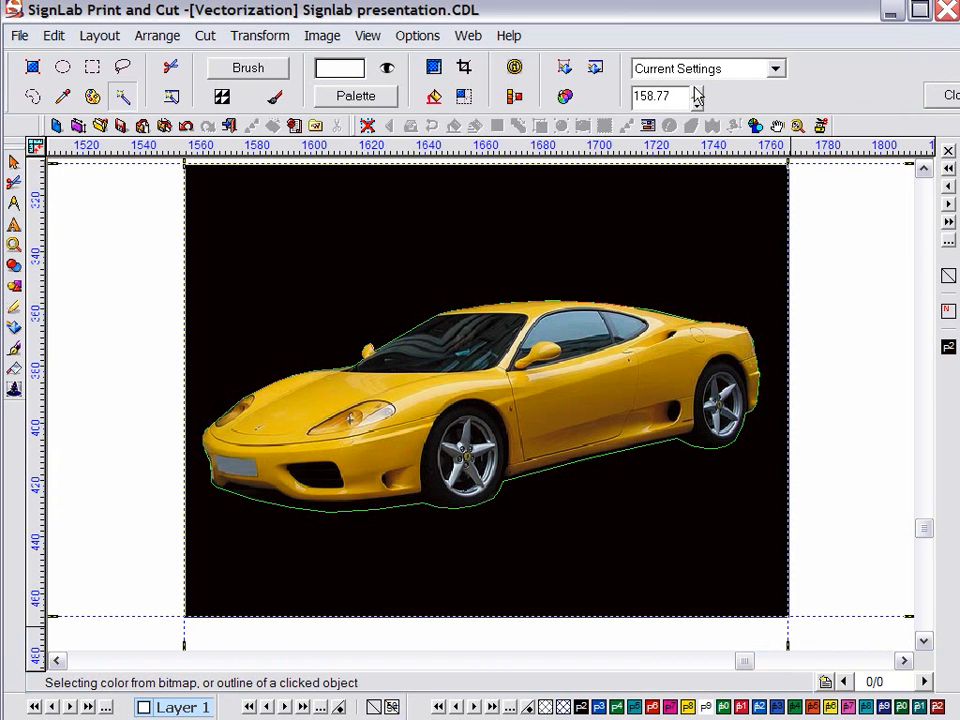
left_click(938, 100)
left_click(723, 221)
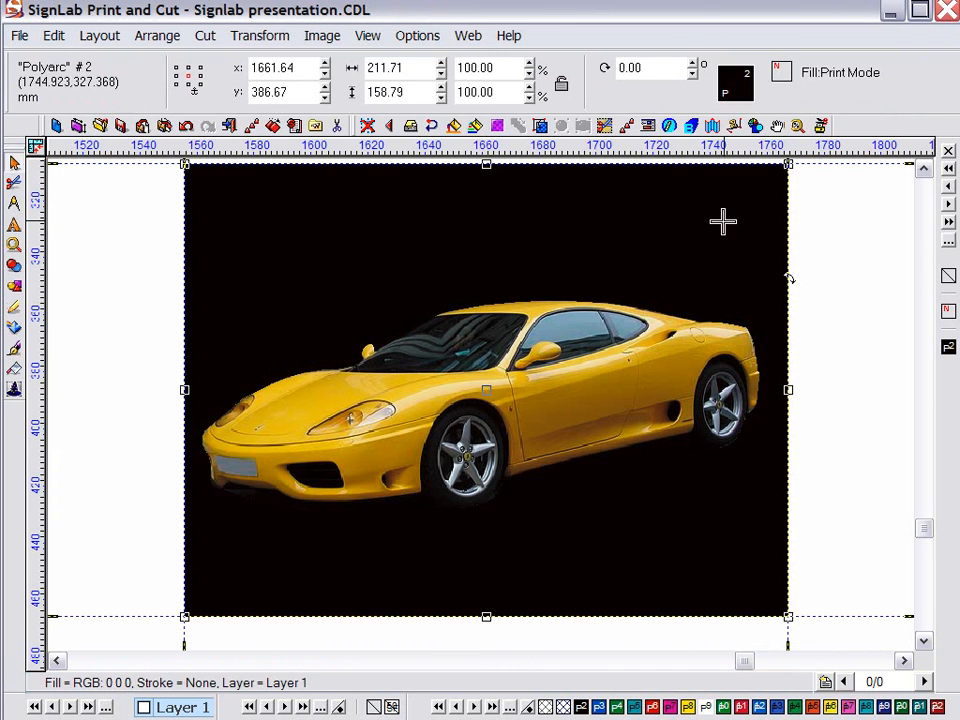
Delete the black covering shape and fit the car photo in the window
key("Delete")
left_click(717, 224)
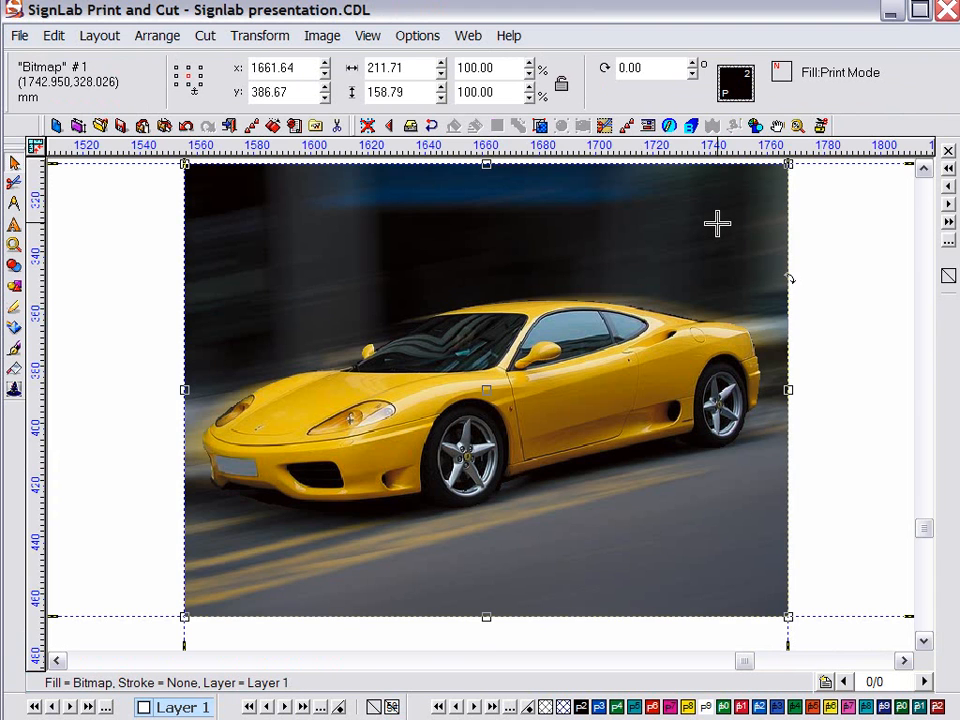
key("F5")
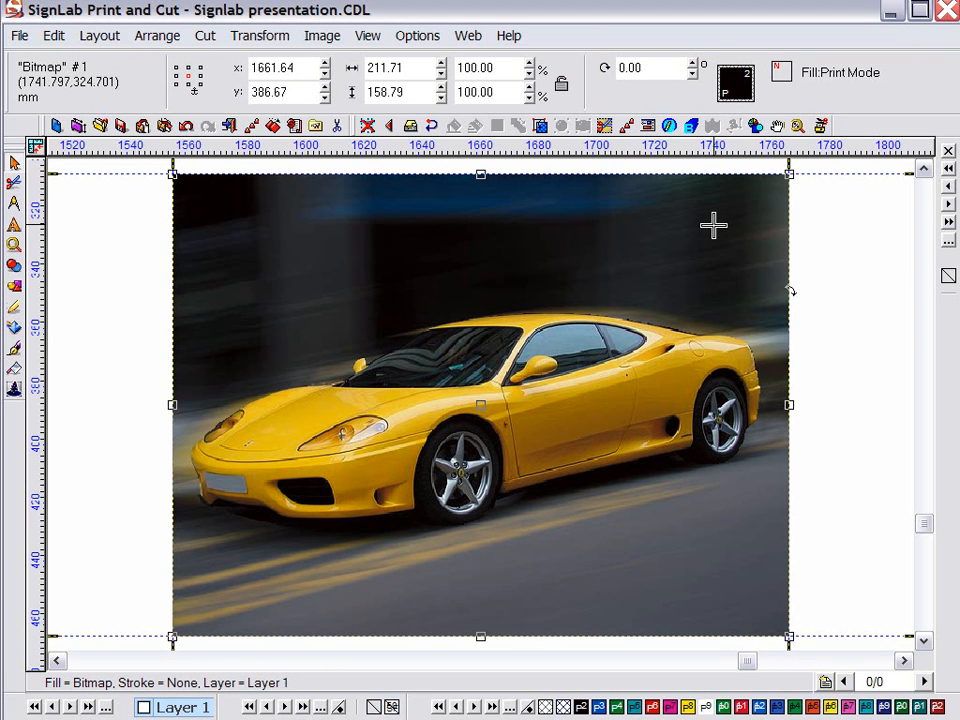
Shift the photo's hue to -180 with Hue/Saturation so the car turns blue
left_click(330, 36)
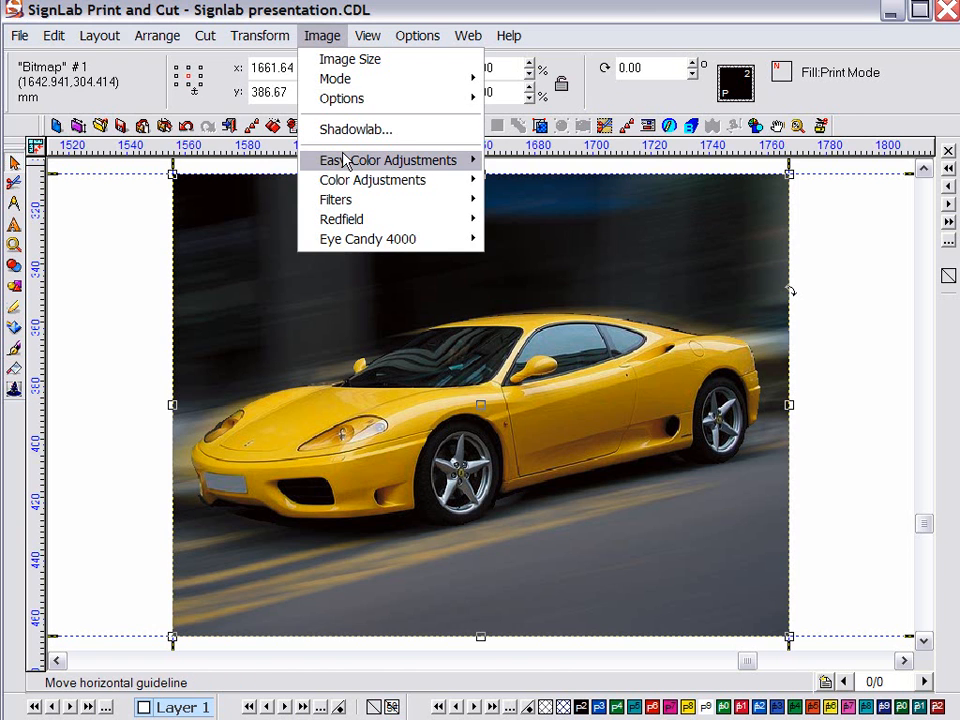
mouse_move(420, 180)
left_click(540, 218)
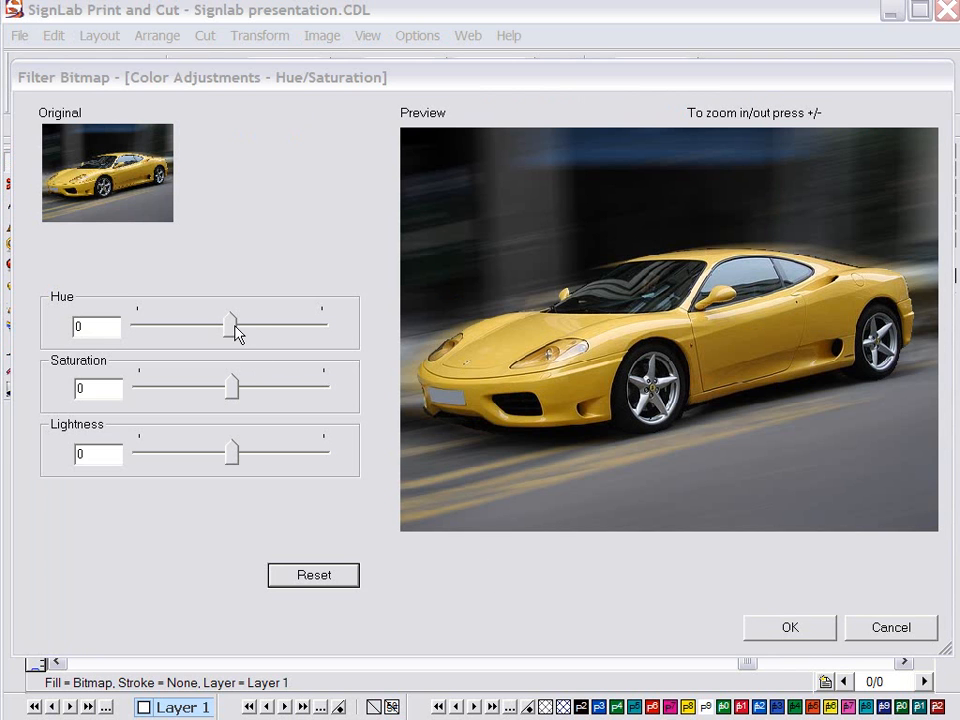
left_click_drag(236, 333, 321, 321)
left_click(805, 628)
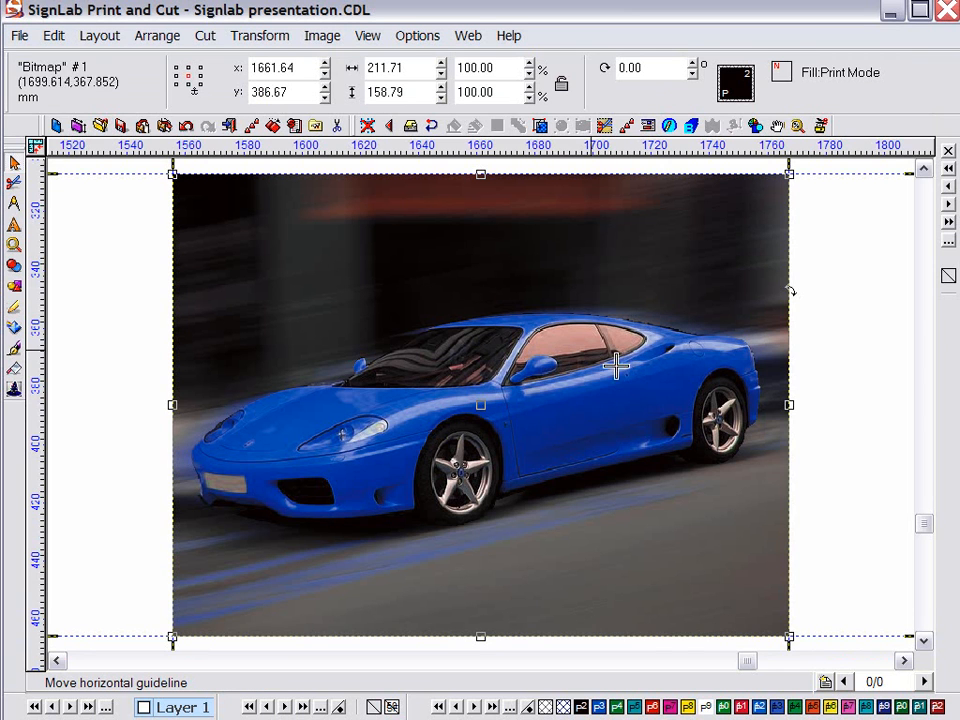
Revert the car photo to its original and clip it with the white car shape
left_click(186, 127)
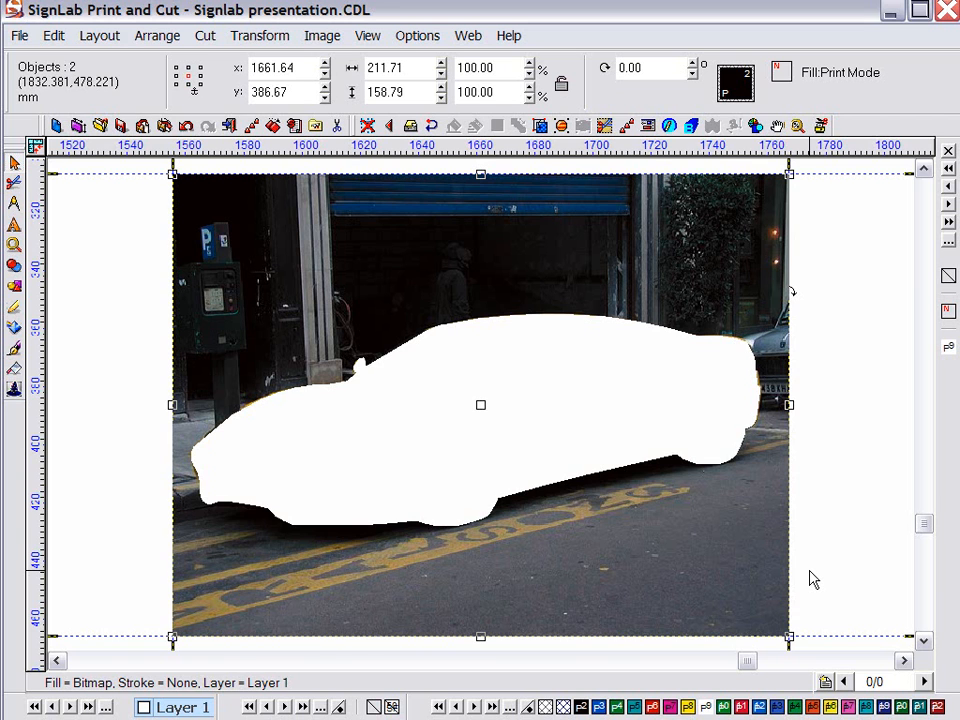
left_click(165, 36)
mouse_move(244, 343)
left_click(378, 341)
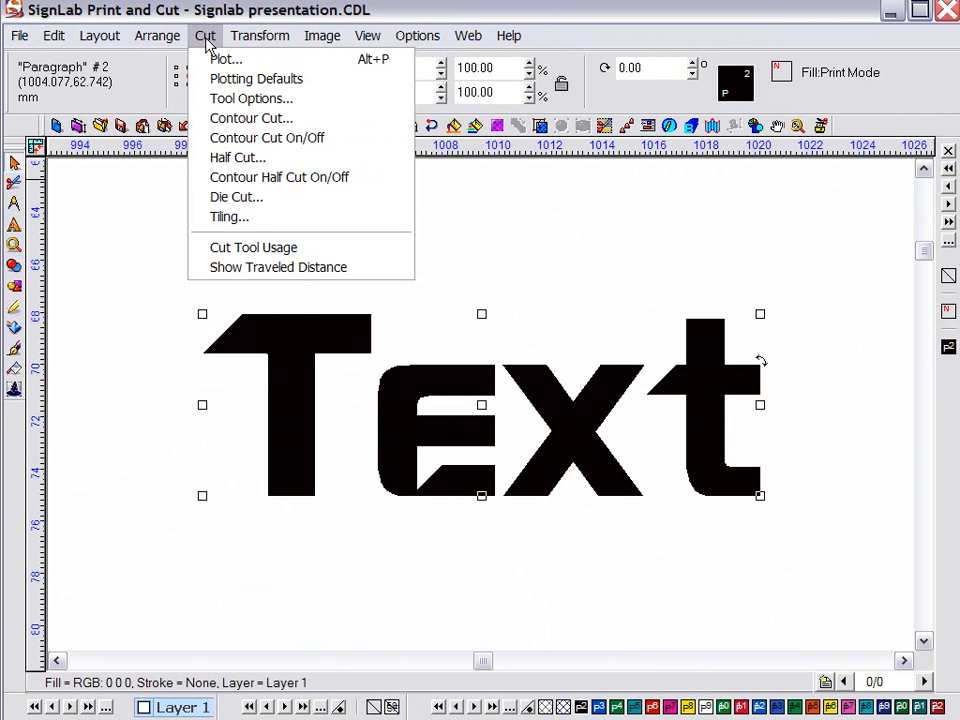
Add a contour cut line around the text with a 0.5 offset
left_click(228, 118)
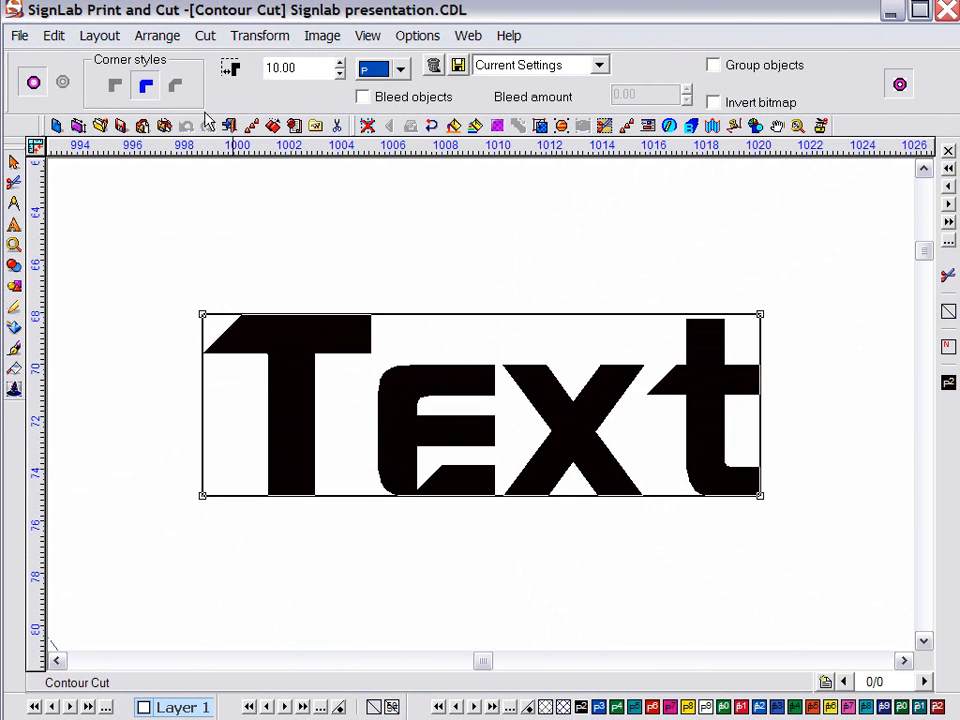
double_click(327, 70)
type("0.5")
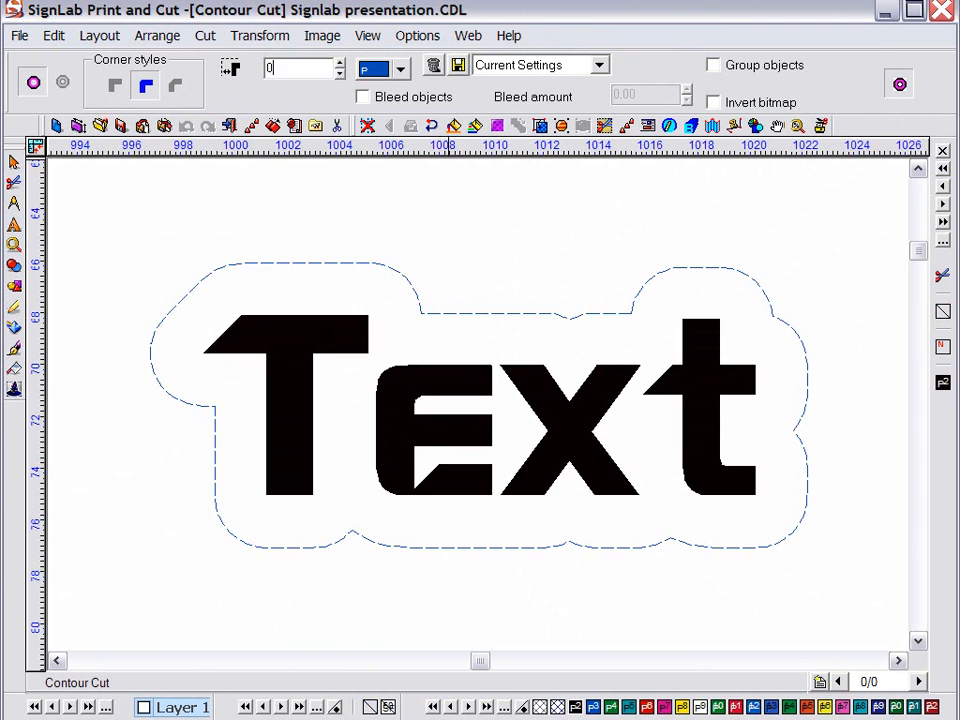
key("Return")
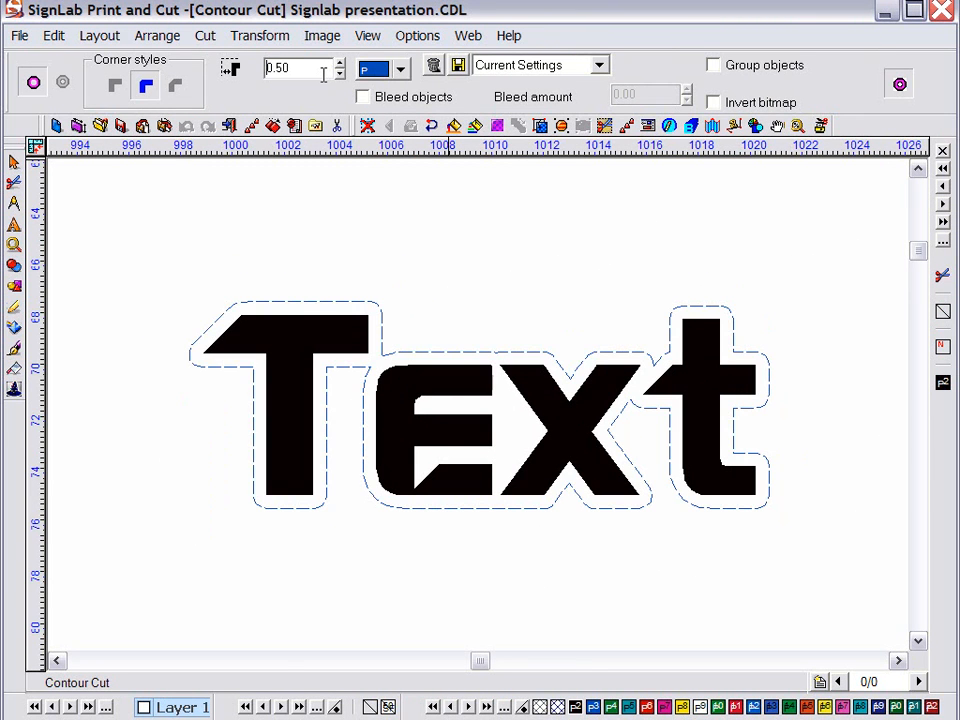
Retype the paragraph as 'More' and 'Text' on two separate lines
type("Mor")
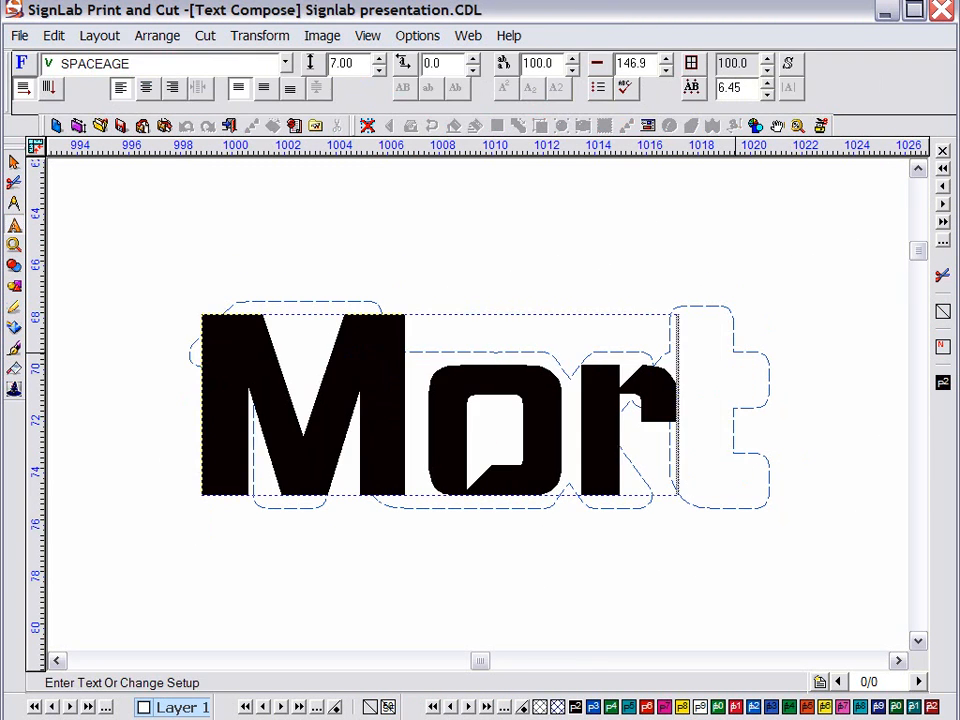
type("e")
key("Return")
type("Te")
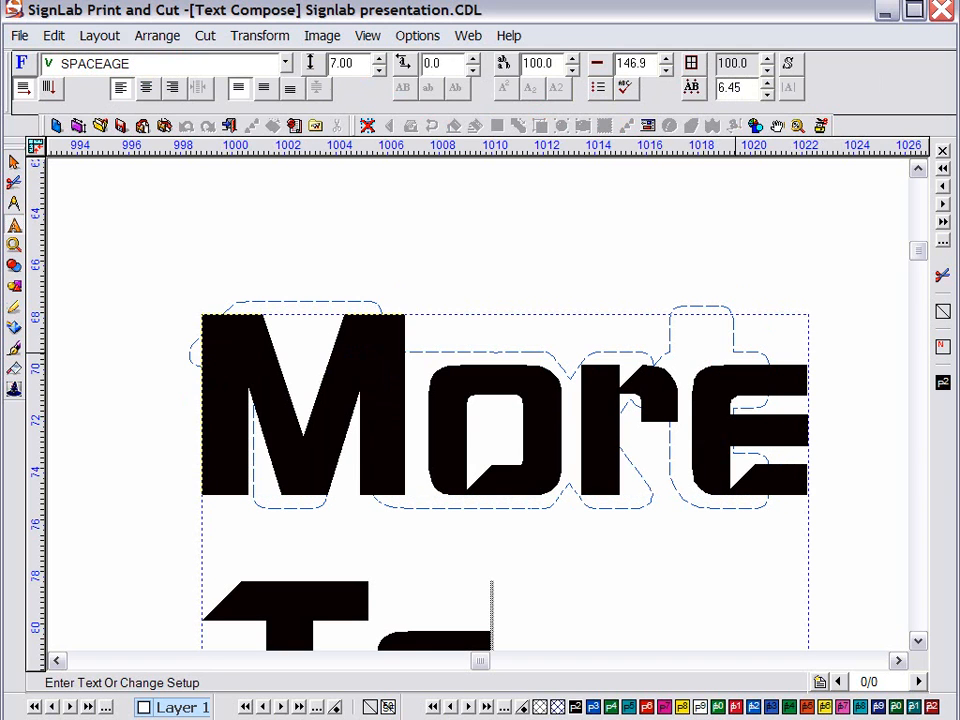
type("xt")
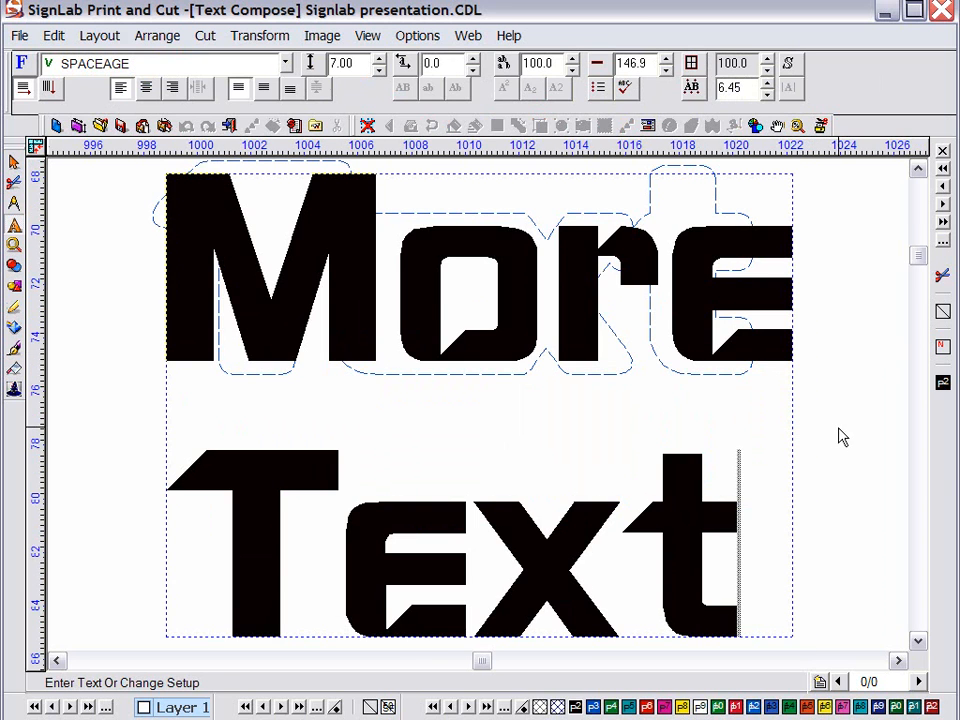
right_click(841, 436)
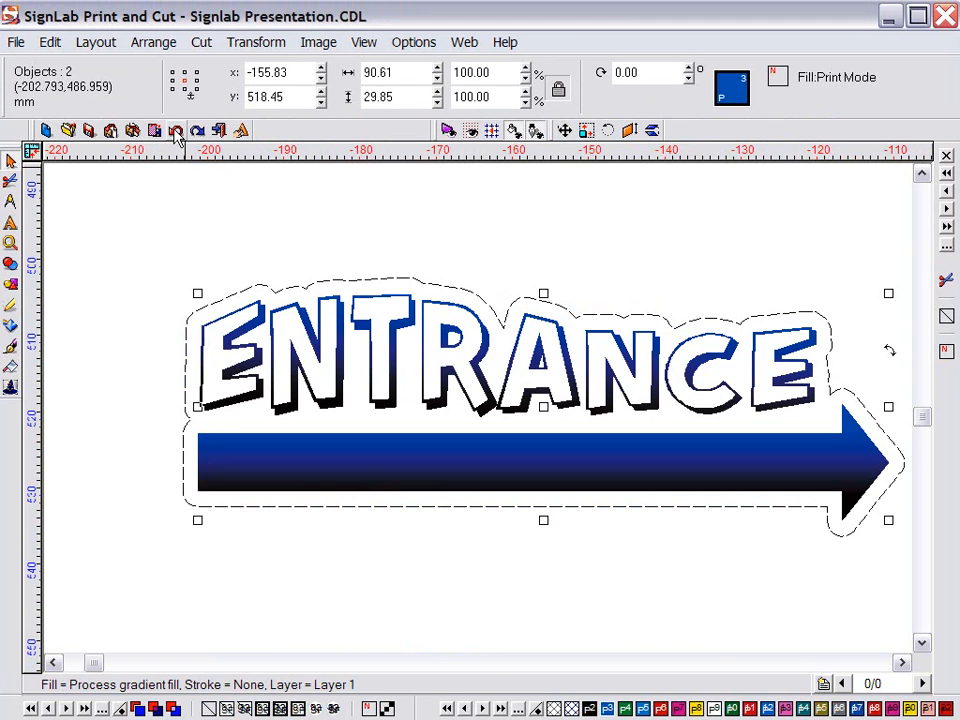
Change ENTRANCE to title case 'Entrance' and shorten the arrow by pulling its tip left
left_click(207, 236)
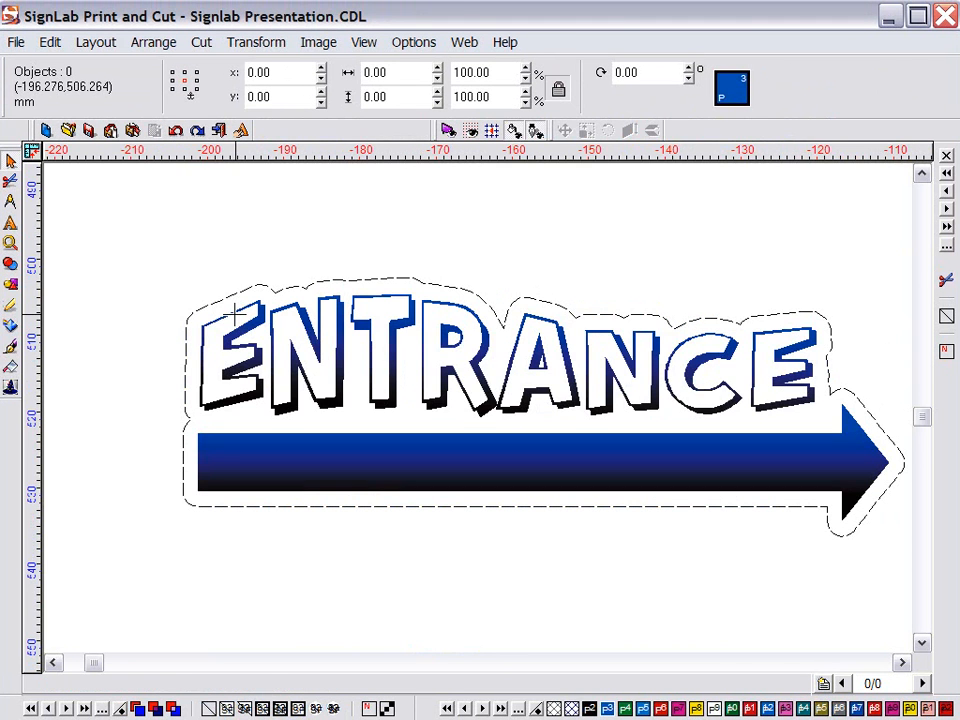
double_click(236, 315)
left_click_drag(207, 357, 853, 371)
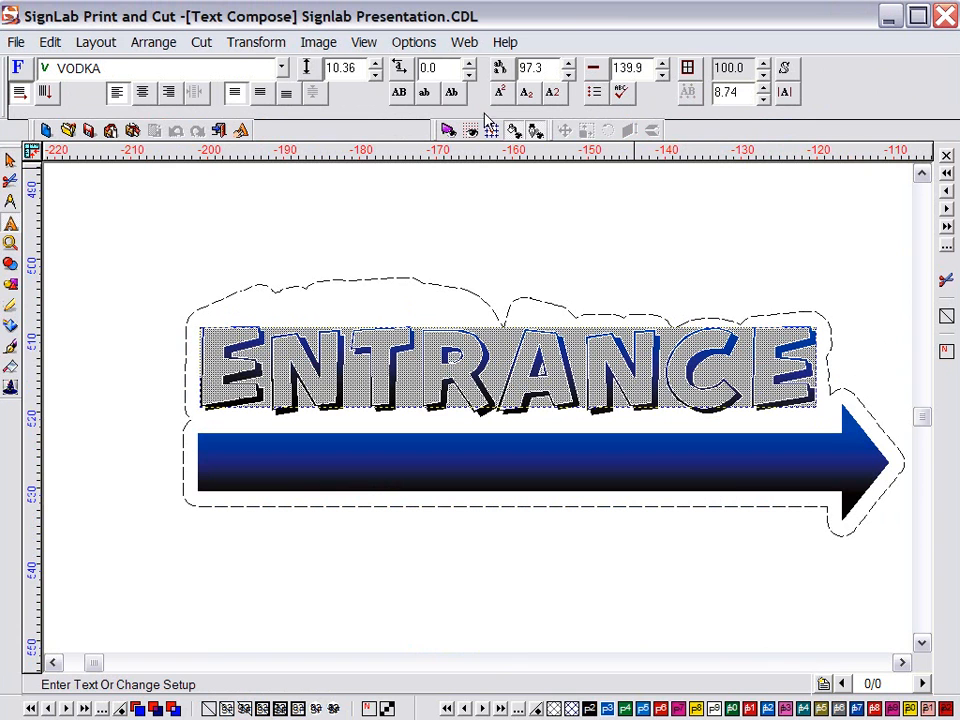
left_click(455, 96)
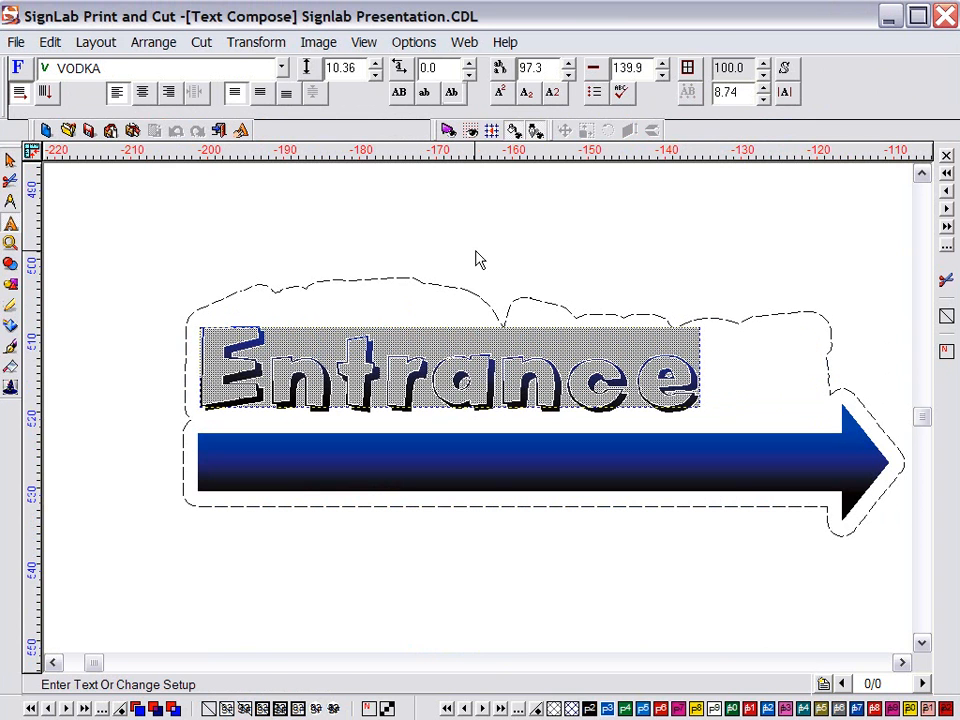
left_click(476, 254)
left_click_drag(896, 476, 742, 477)
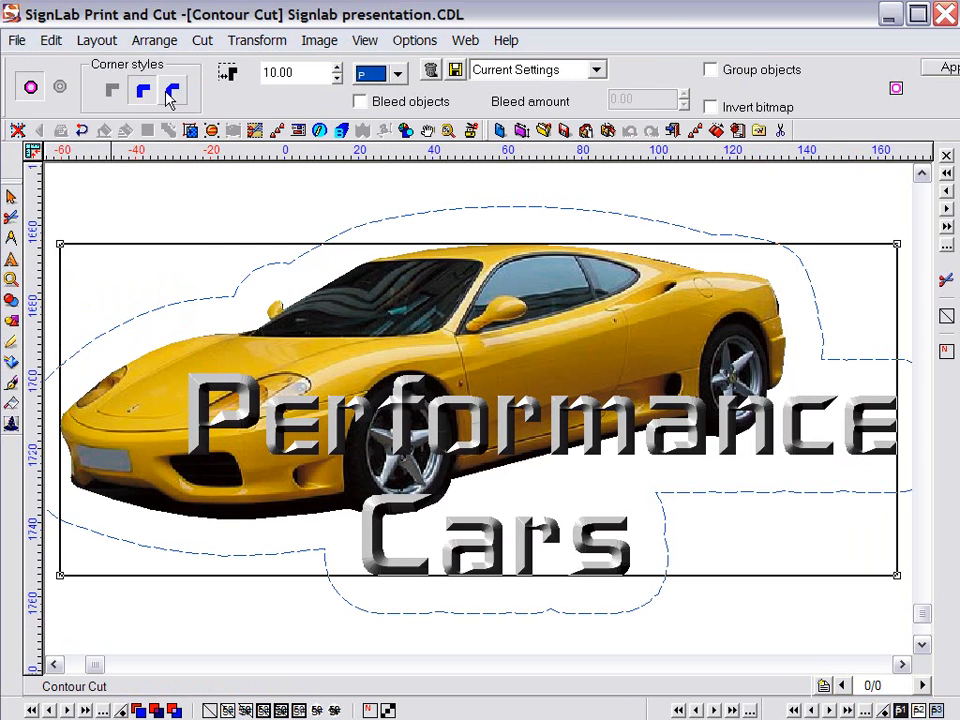
Apply a 5.00 contour offset to Performance Cars, then close the File menu without printing
double_click(307, 72)
type("5")
left_click(942, 70)
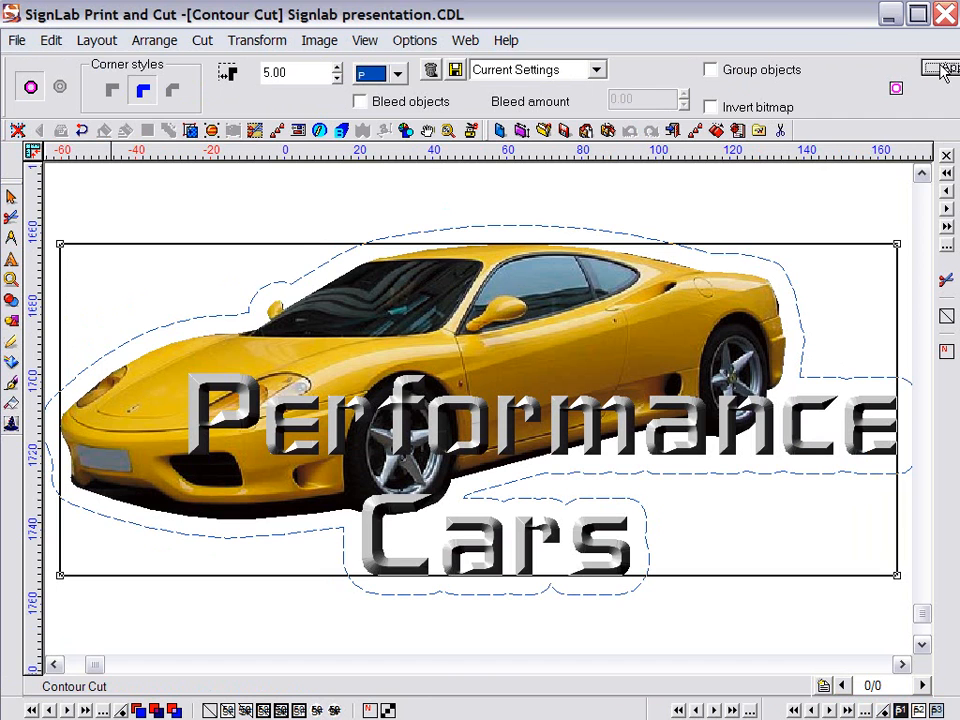
left_click(17, 40)
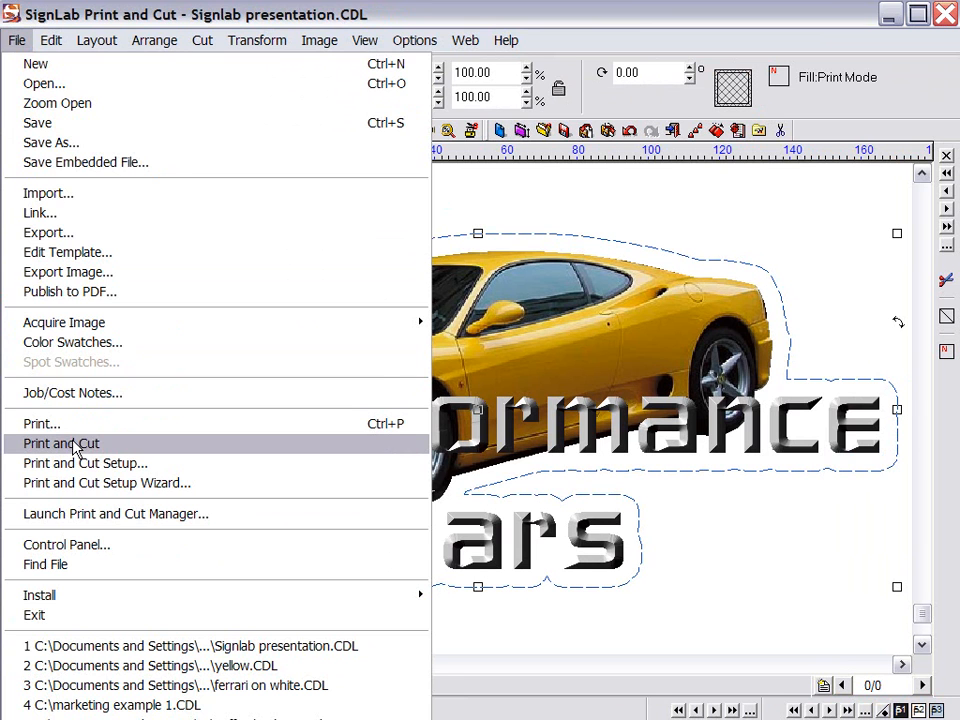
left_click(797, 553)
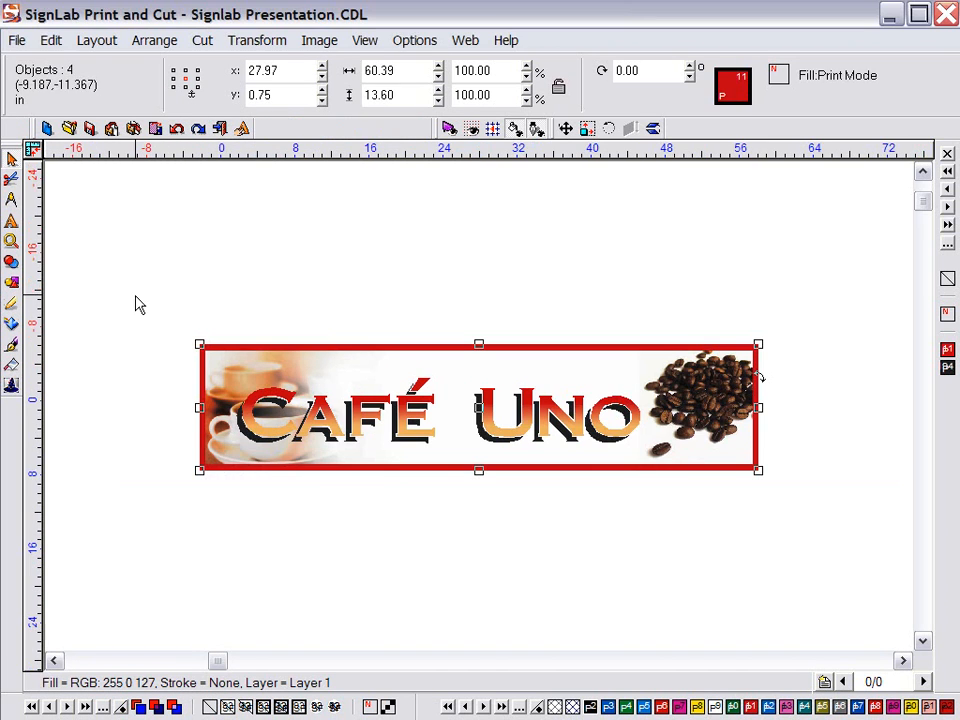
Dimension the banner's width (5 ft 0 in) above it and height (1 ft 2 in) to its left
mouse_move(12, 201)
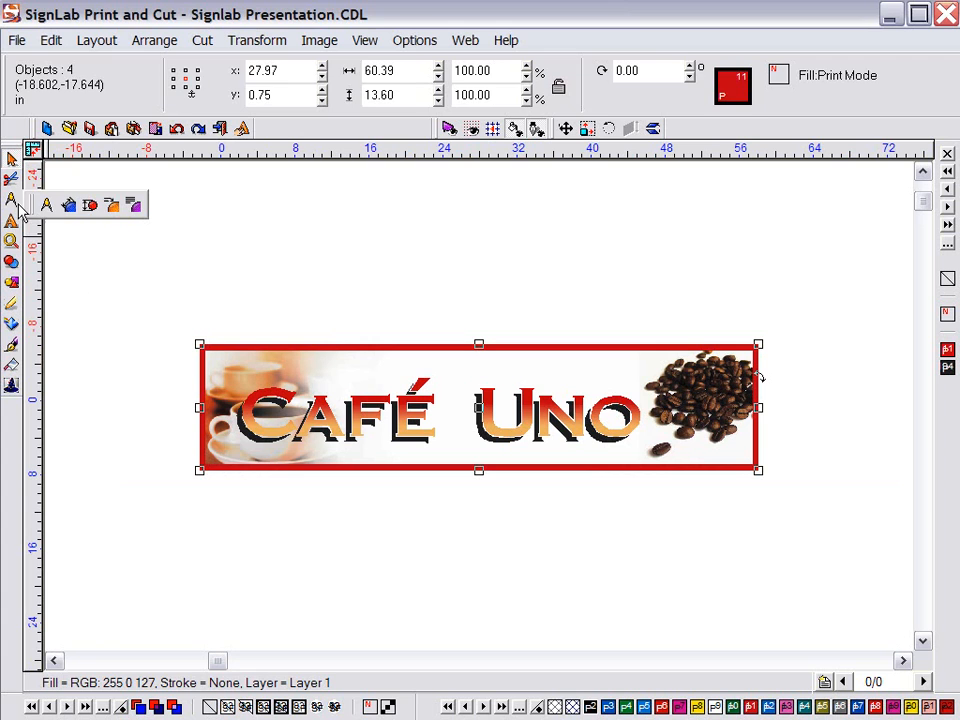
left_click(89, 207)
left_click(476, 344)
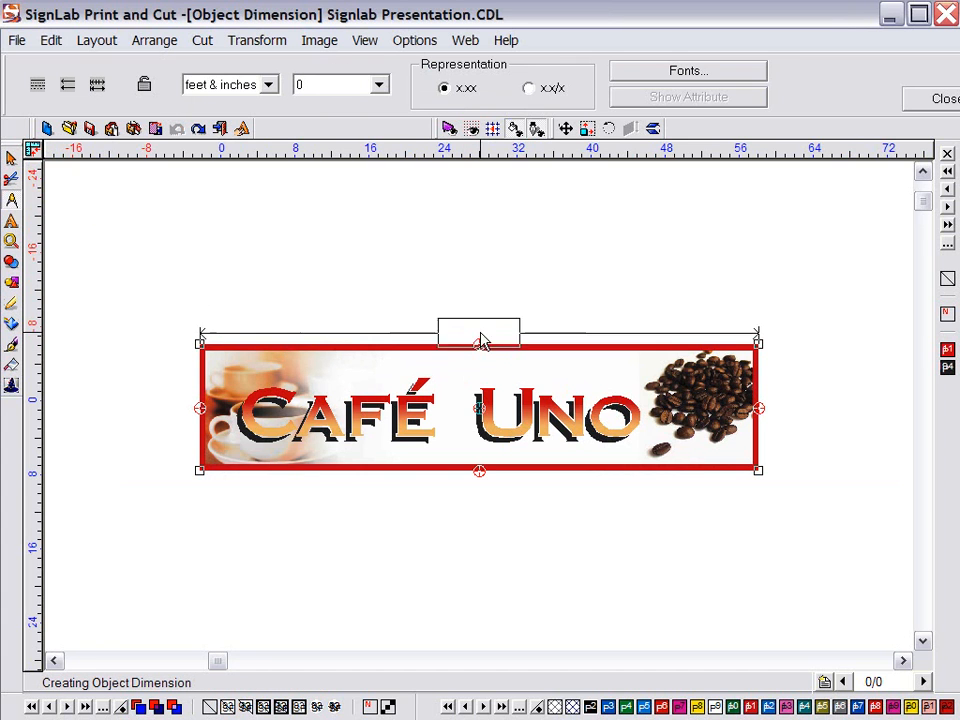
left_click(485, 316)
left_click(209, 397)
left_click(147, 385)
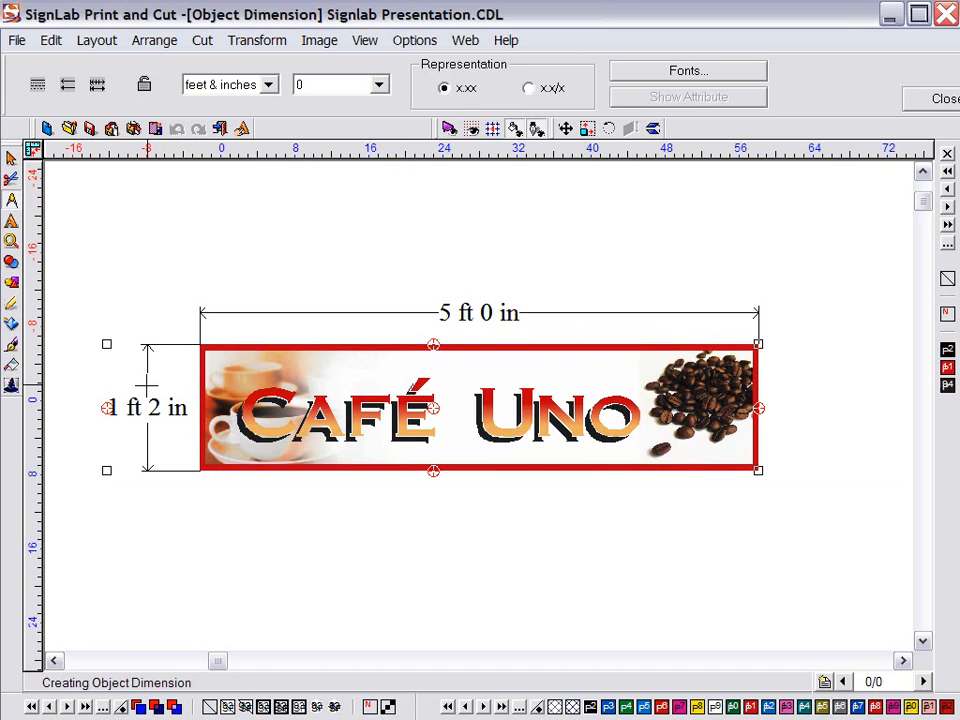
Add a leader-line label reading 'Powder Coated Frame' from the banner's top-left corner
left_click(12, 200)
left_click(110, 207)
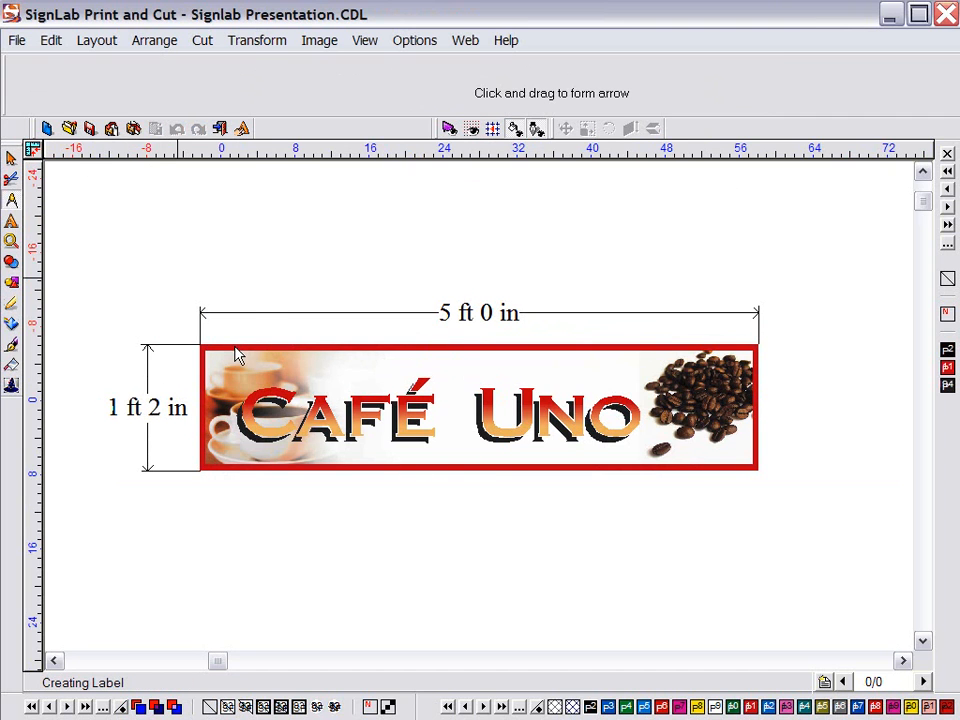
left_click_drag(236, 341, 317, 253)
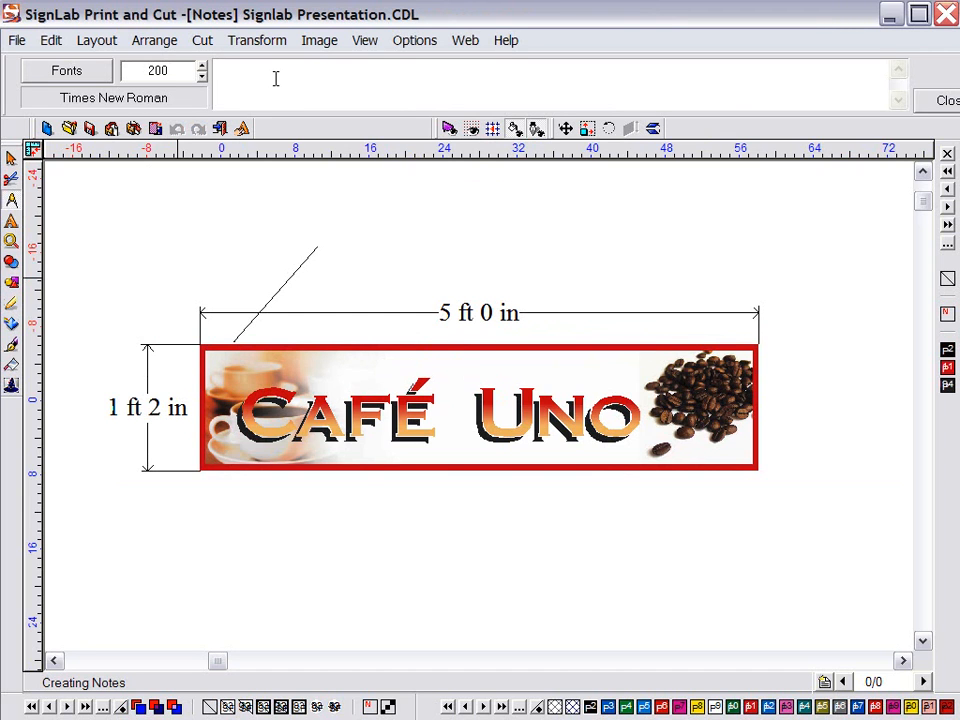
type("Powder Coated Frame")
key("Return")
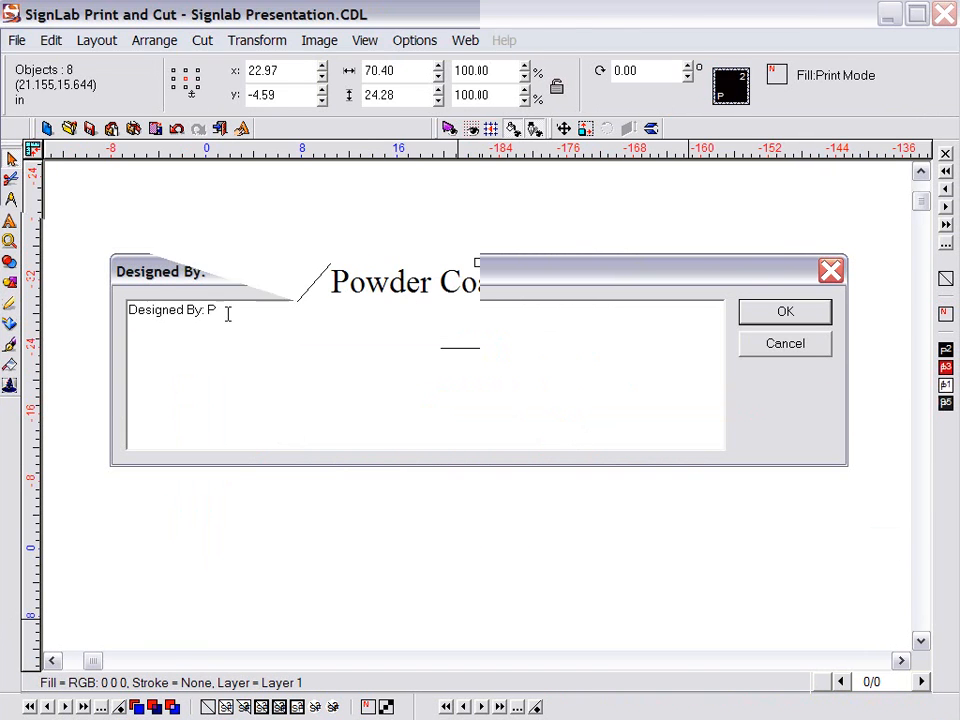
Fill the job sheet with designer initials, Job No 0001 and customer Cafe Uno, place it, select all
type("ac")
type("l")
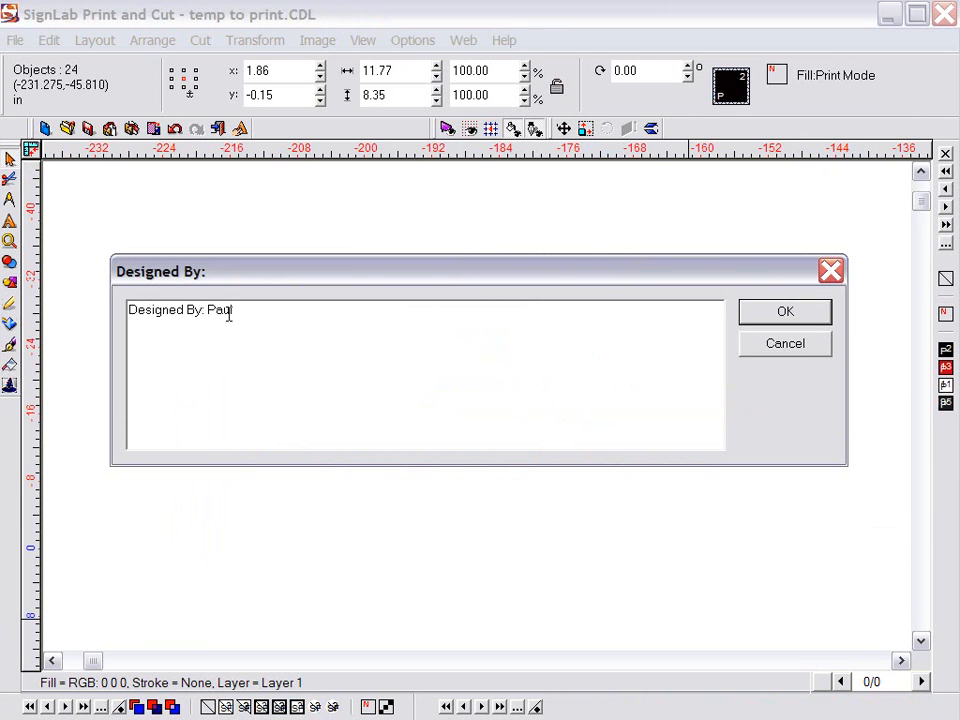
left_click(755, 313)
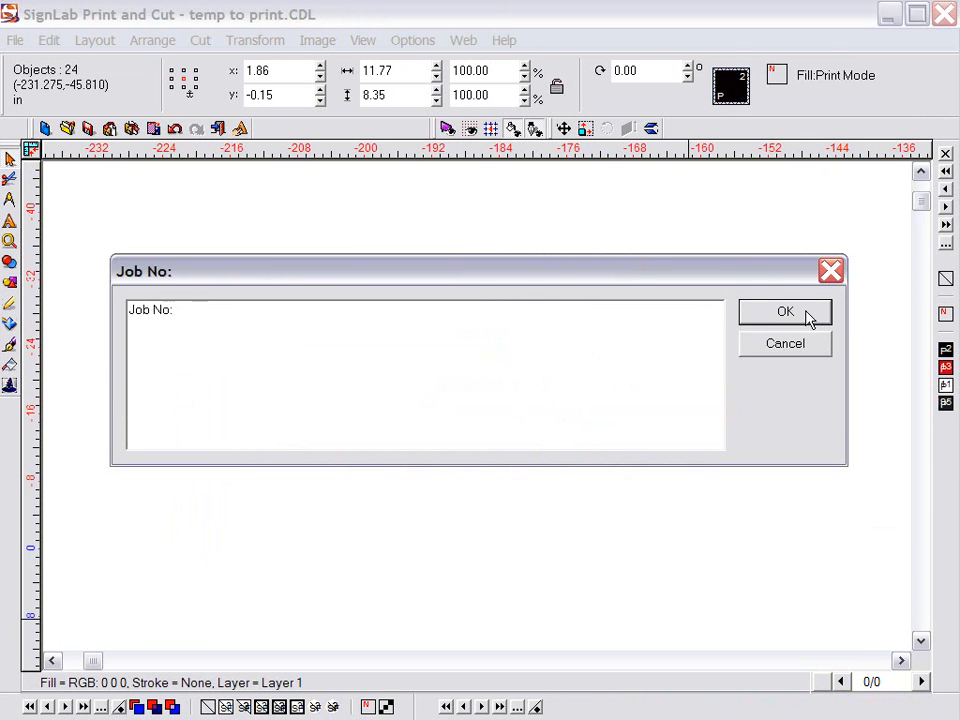
type("0001")
left_click(786, 318)
type("Cafe U")
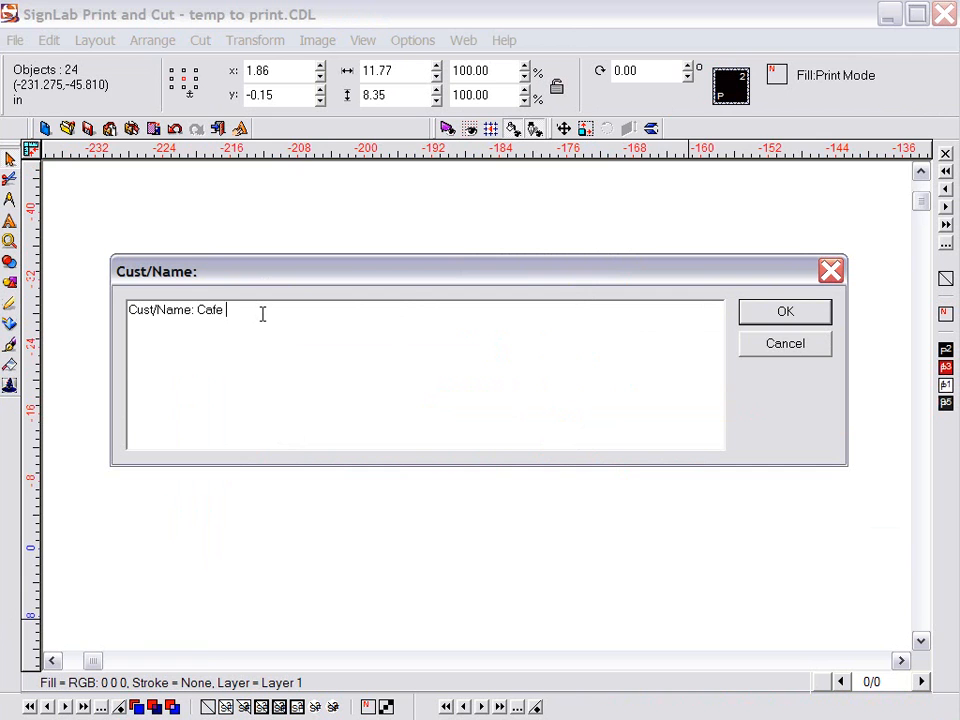
type("no")
key("Return")
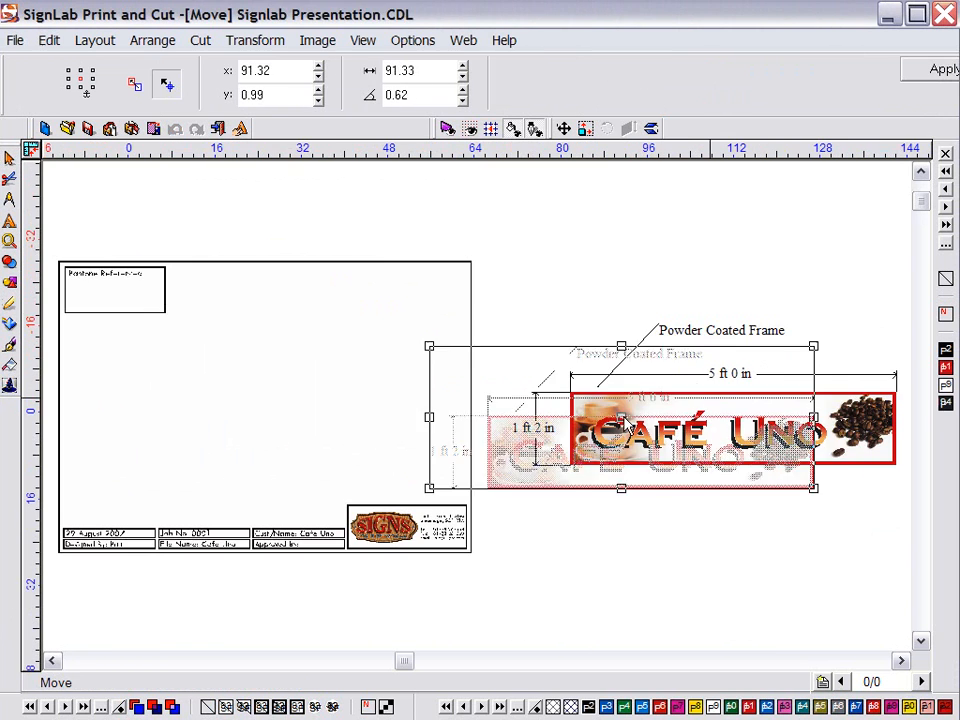
left_click_drag(635, 425, 261, 397)
left_click_drag(512, 590, 57, 243)
key("F6")
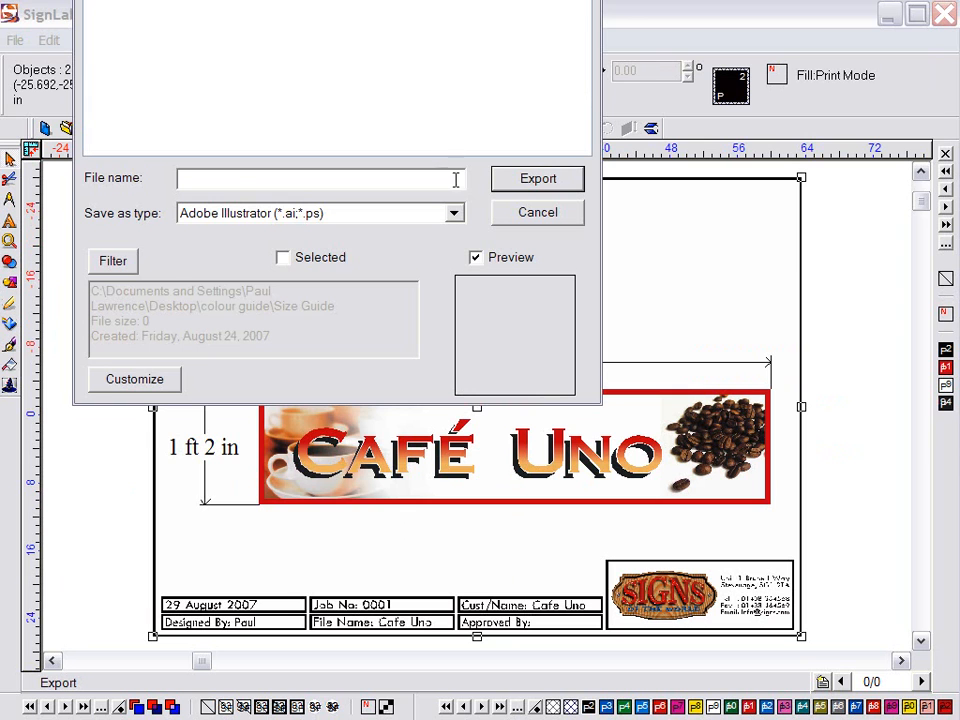
left_click(453, 213)
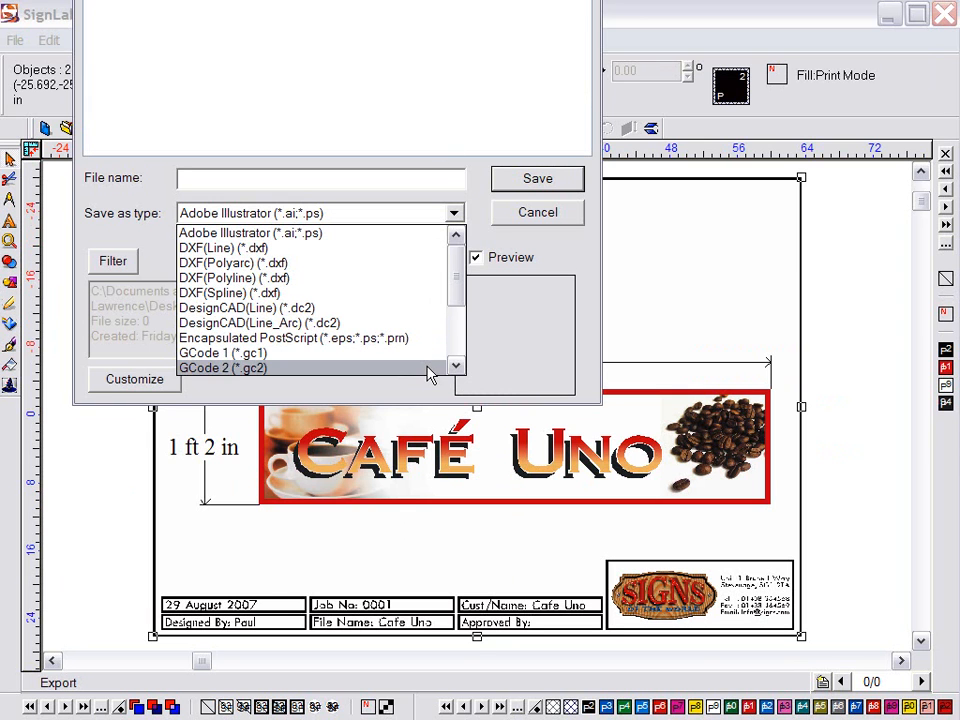
scroll(430, 368, "down", 2)
scroll(429, 373, "down", 2)
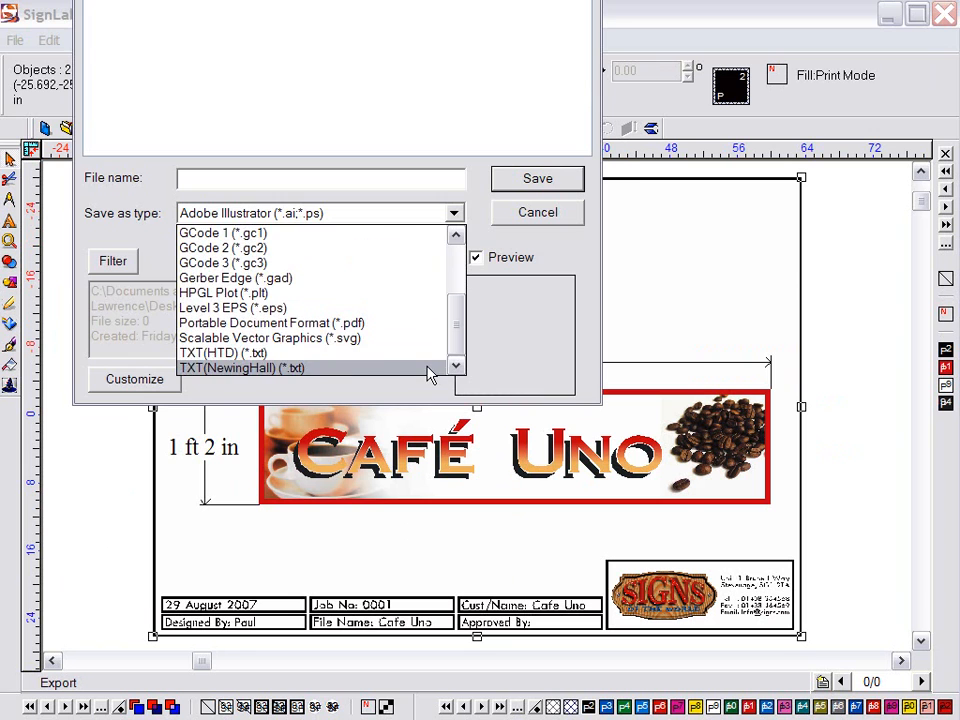
left_click(536, 211)
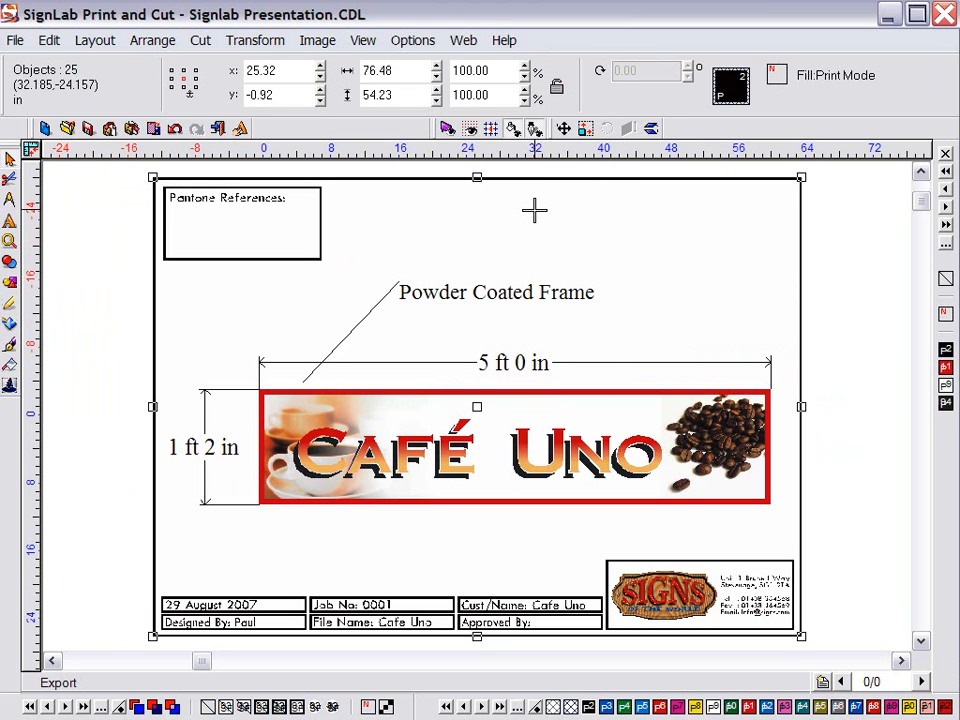
Send the design by e-mail as an image, accepting the PDF settings
left_click(472, 45)
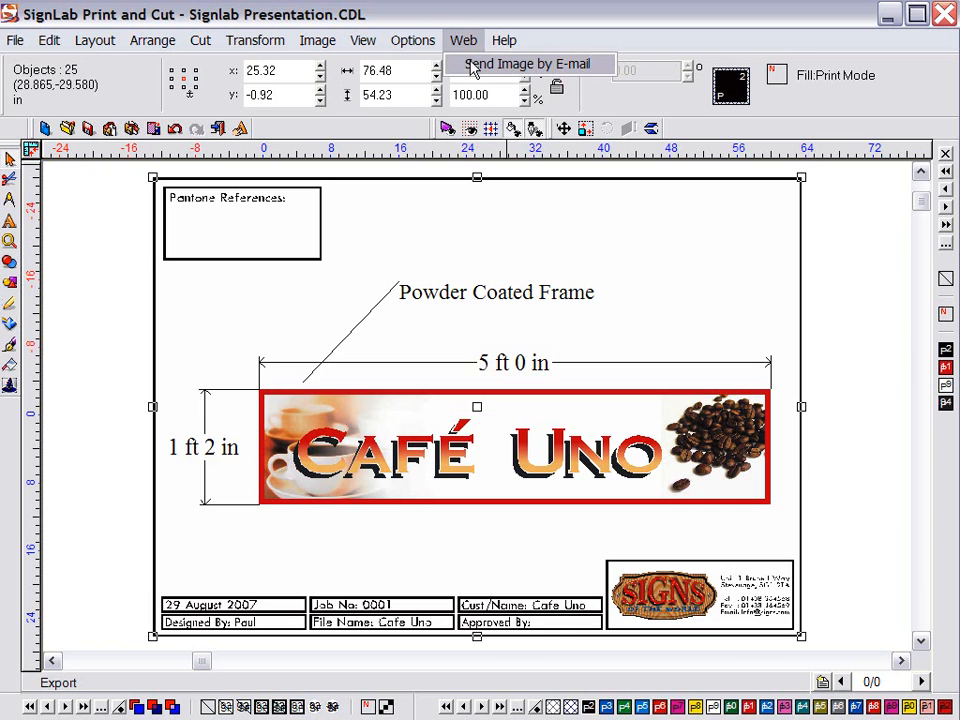
left_click(480, 64)
left_click(814, 686)
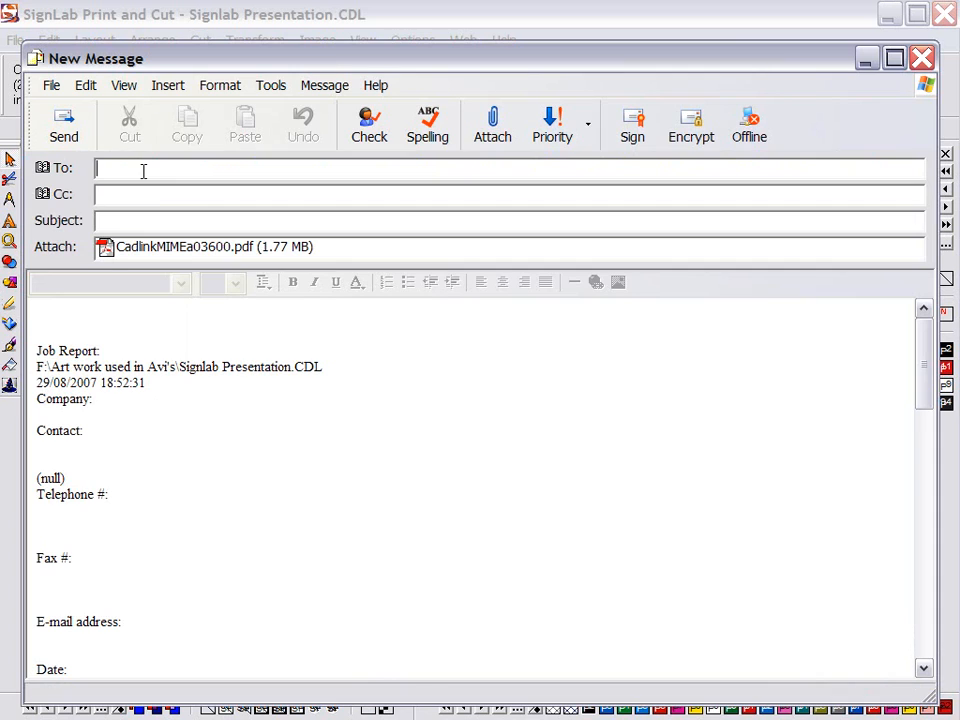
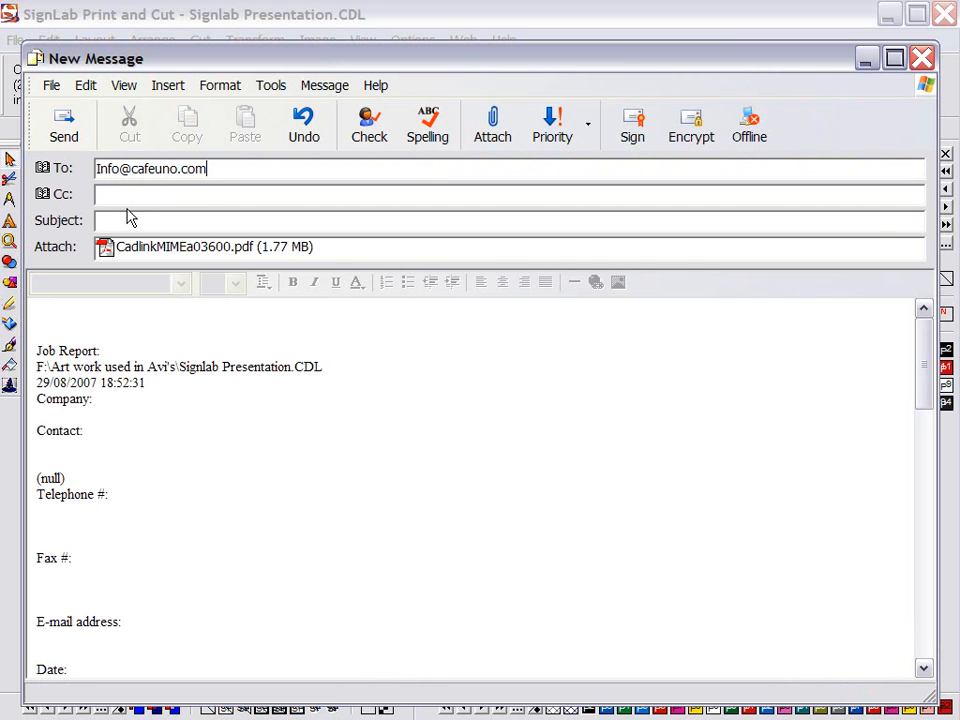
Address the message to the client's e-mail, give it subject 'Visual', and send it
left_click(126, 217)
type("Visu")
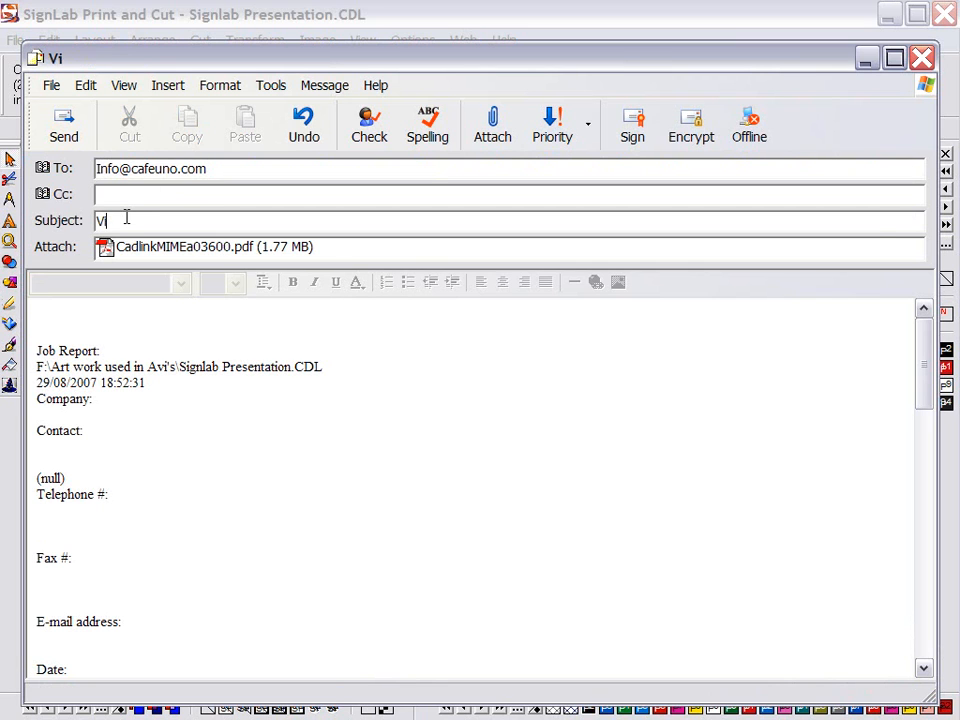
type("al")
left_click(50, 137)
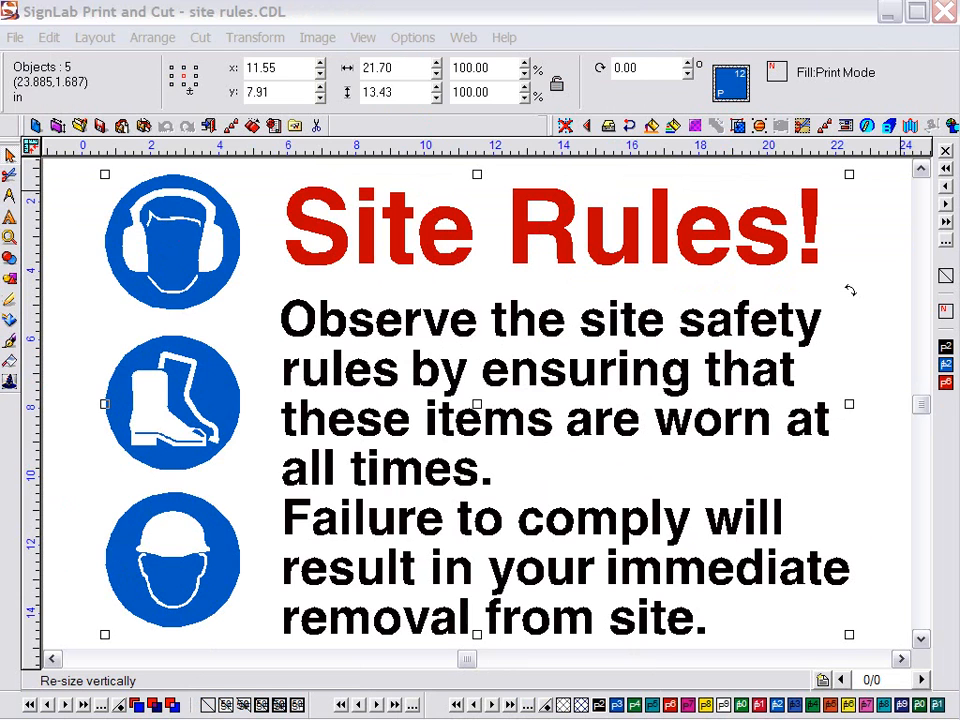
left_click(184, 238)
left_click(303, 228)
left_click(328, 311)
left_click(77, 283)
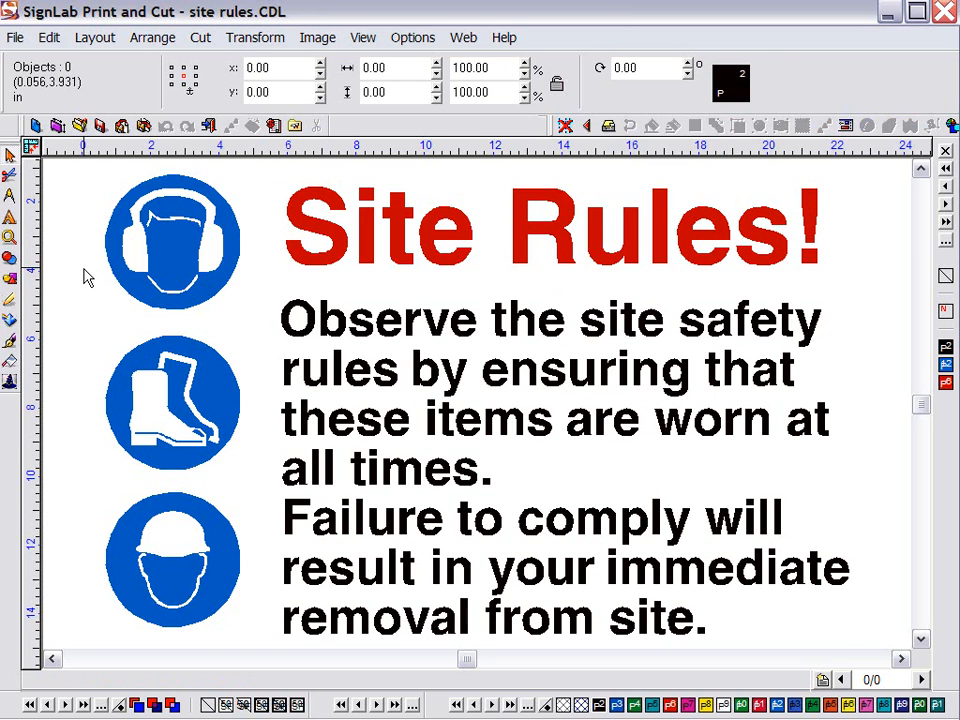
key("ctrl+a")
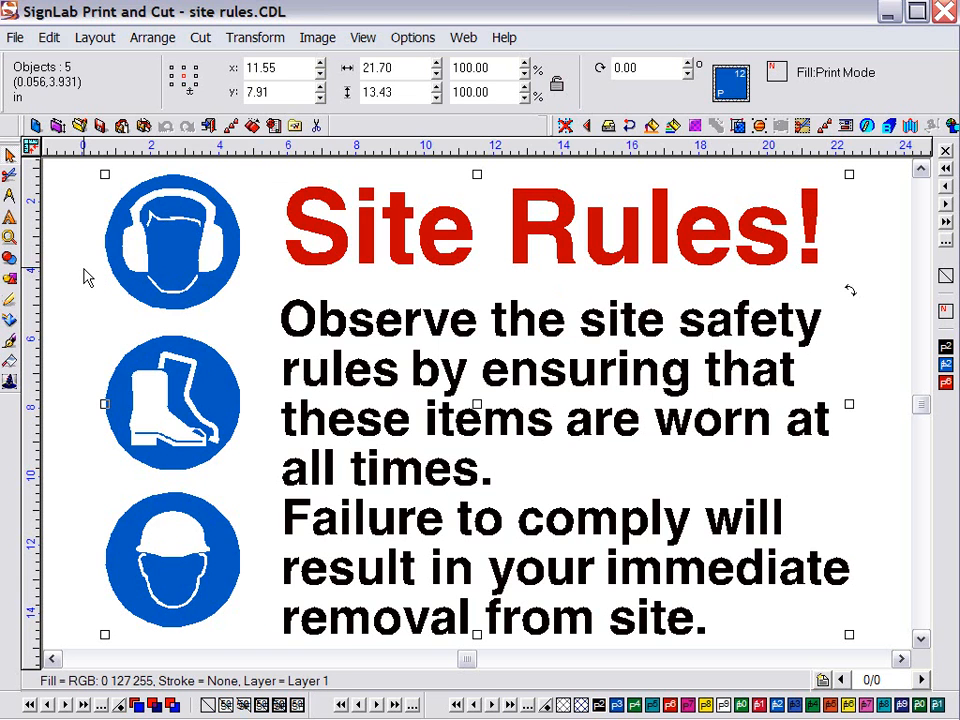
left_click(4, 176)
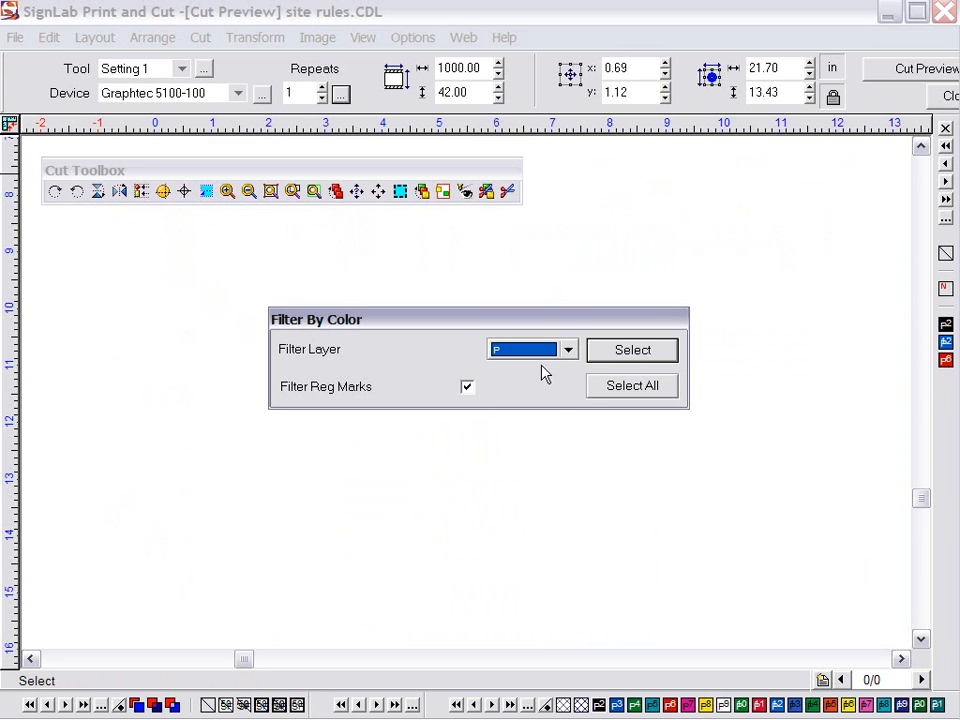
left_click(634, 356)
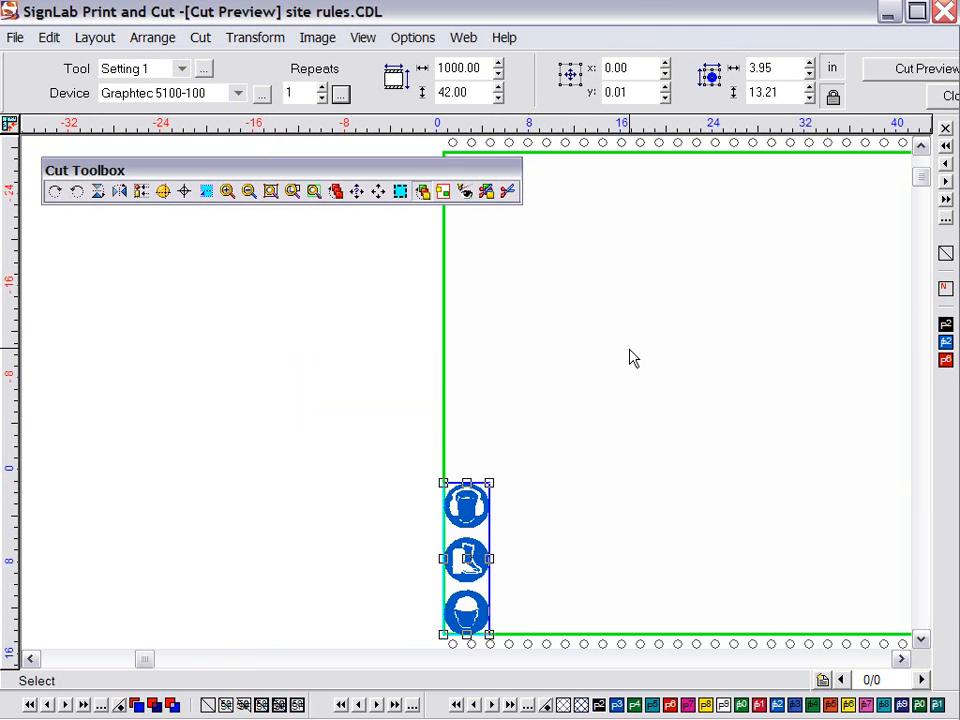
key("F6")
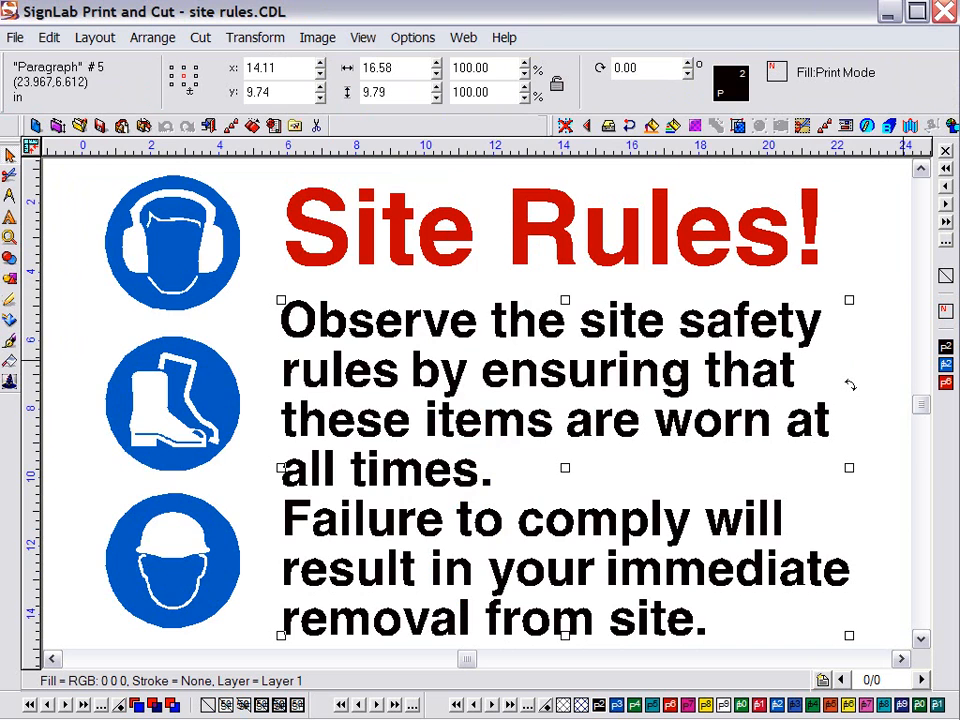
Zoom to the selected safety-text paragraph and start Power Weed from the shape tools flyout
scroll(849, 384, "up", 1)
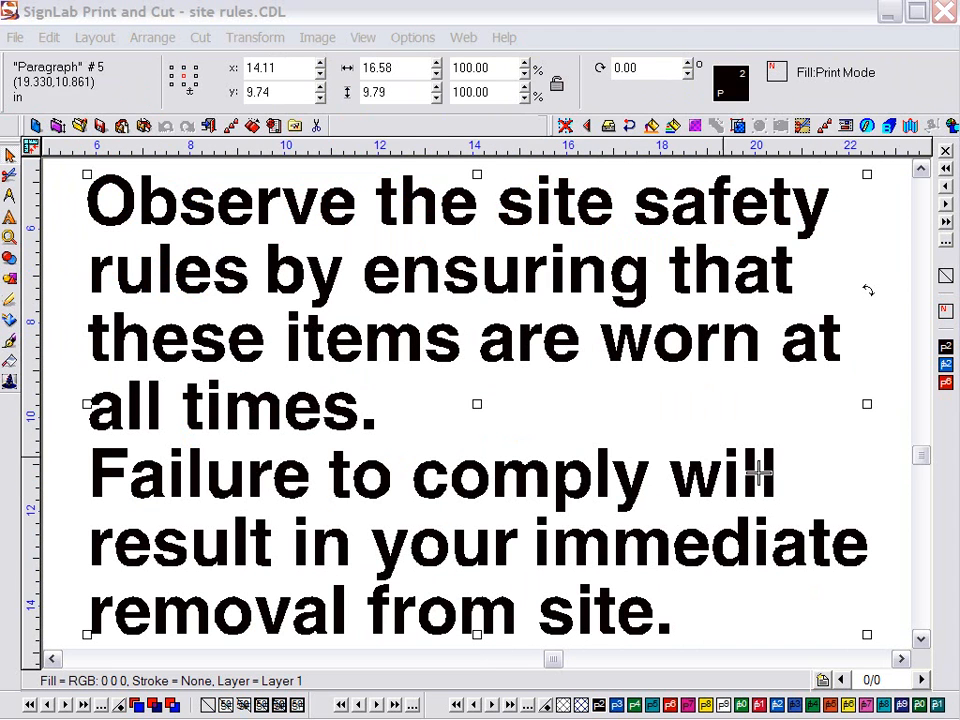
left_click(10, 279)
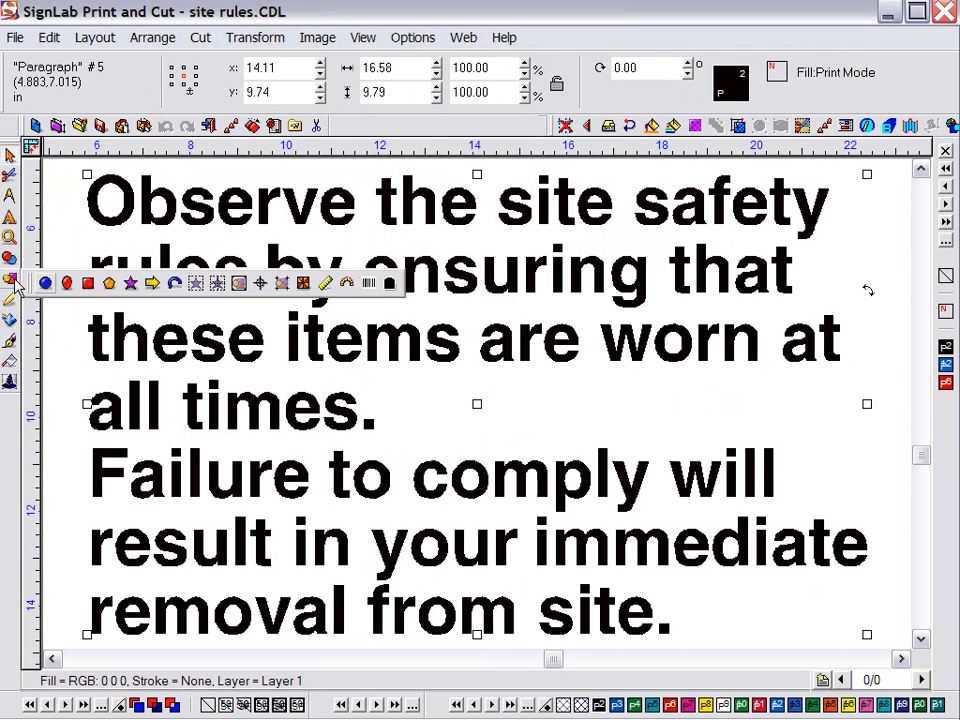
left_click(217, 285)
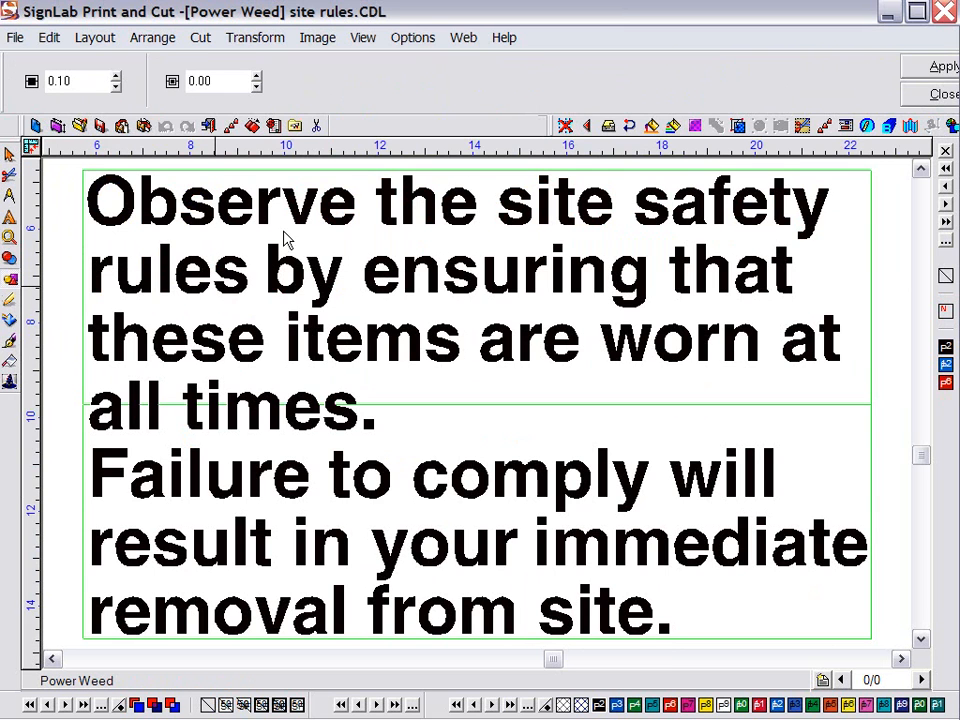
Drag horizontal and vertical weed lines across the paragraph into a grid, then show wireframe outlines
left_click_drag(367, 171, 357, 243)
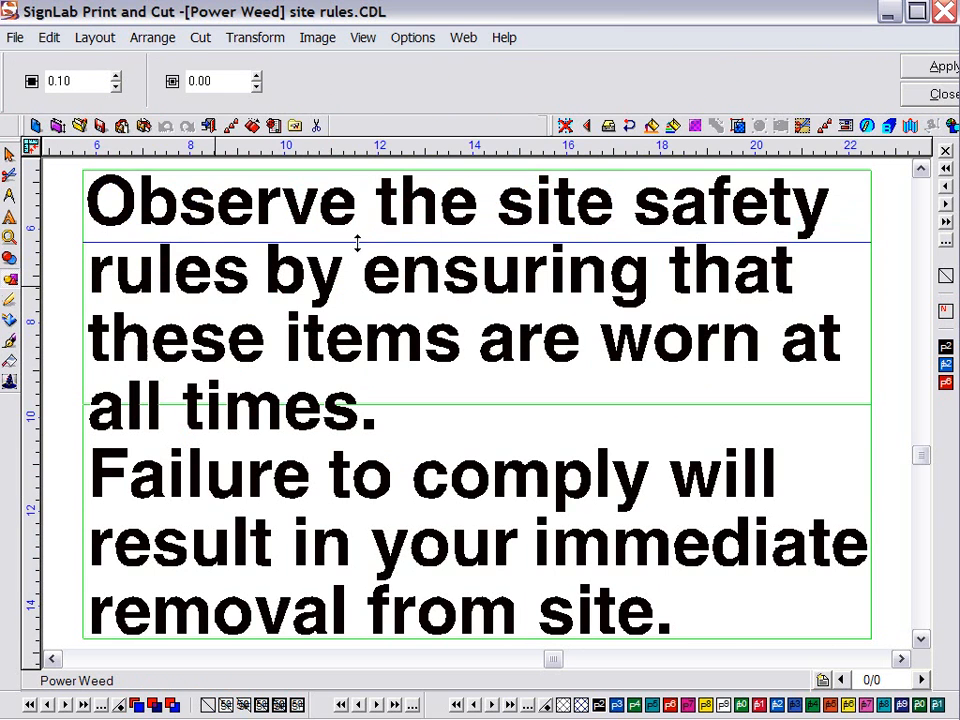
left_click_drag(371, 172, 310, 511)
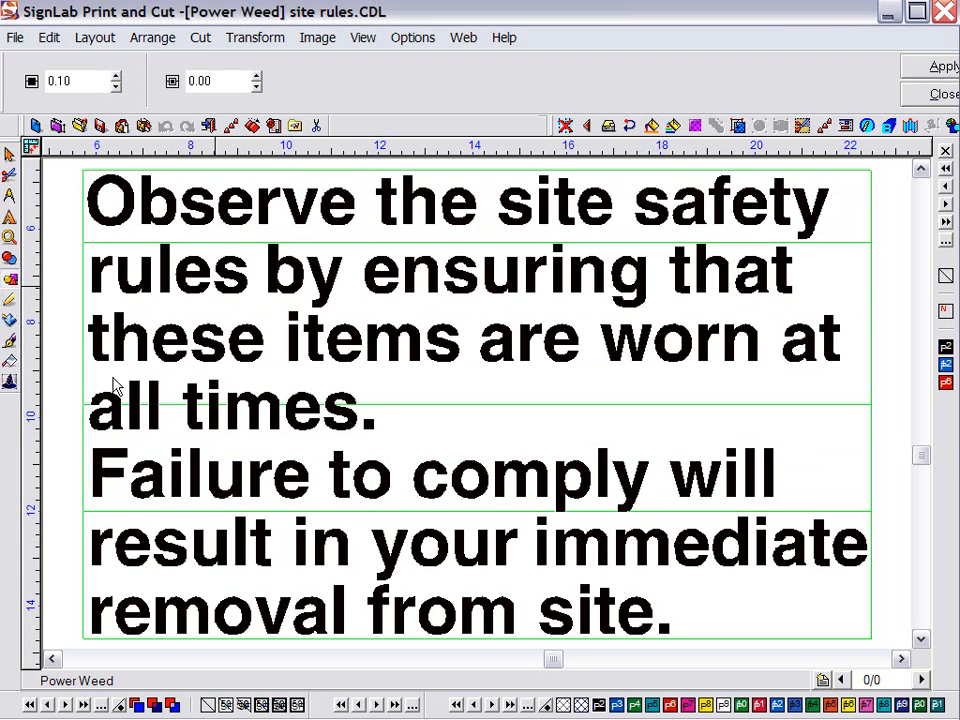
left_click_drag(83, 364, 377, 407)
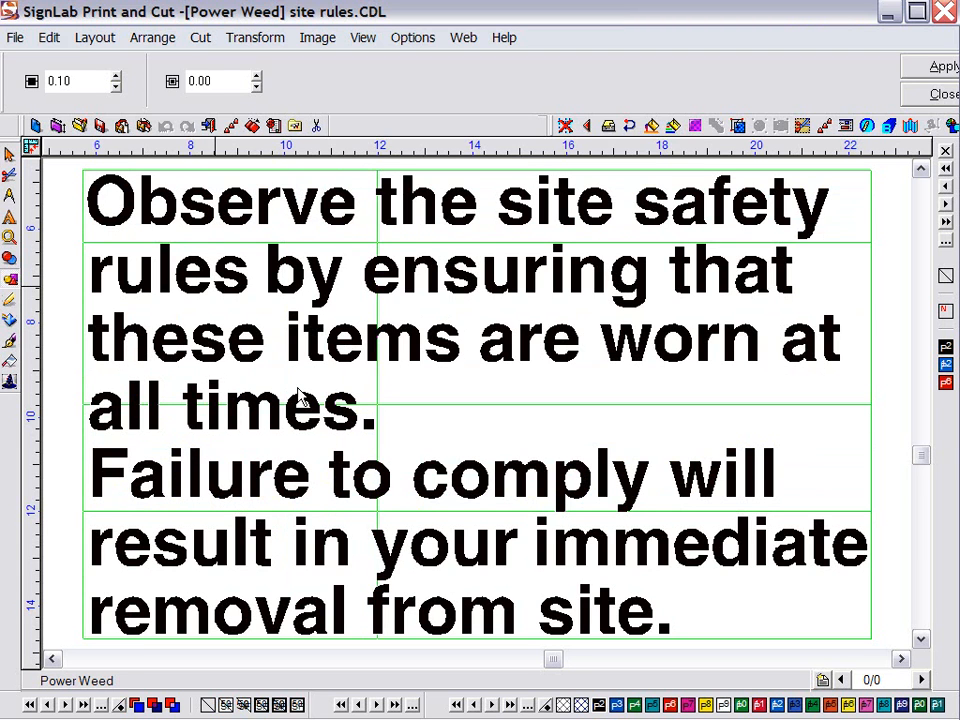
left_click_drag(84, 326, 601, 376)
left_click_drag(83, 308, 734, 372)
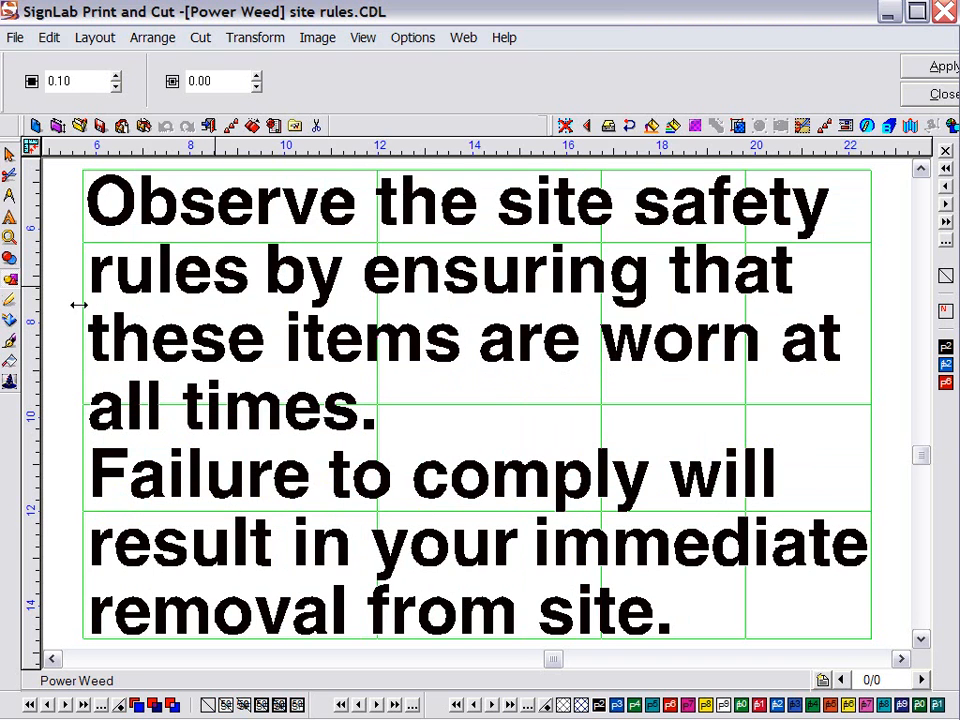
left_click_drag(81, 304, 217, 308)
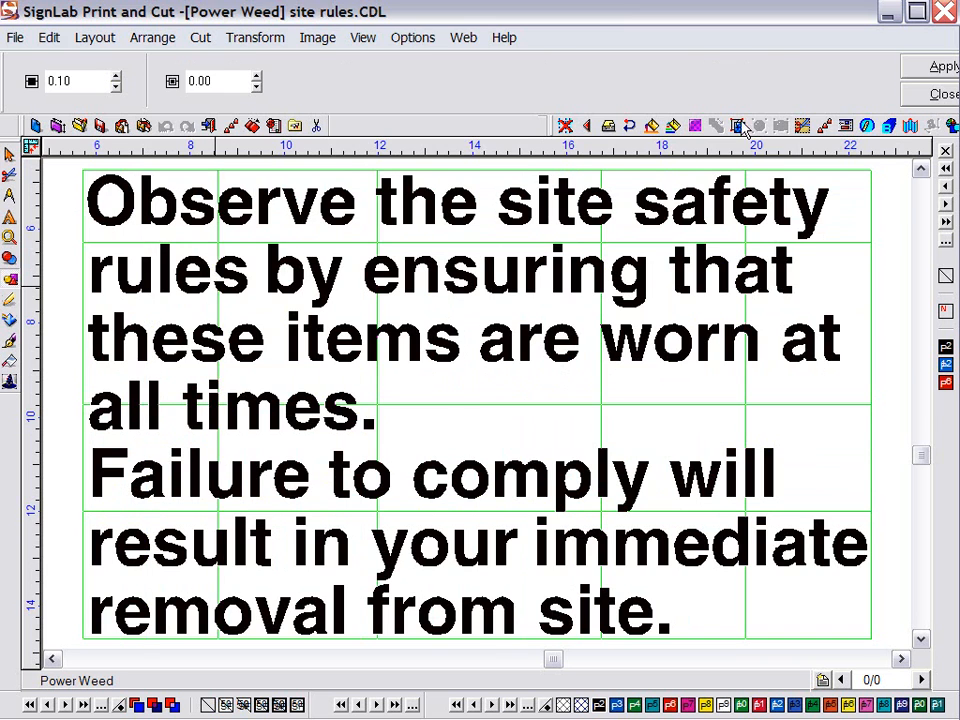
left_click_drag(352, 258, 422, 299)
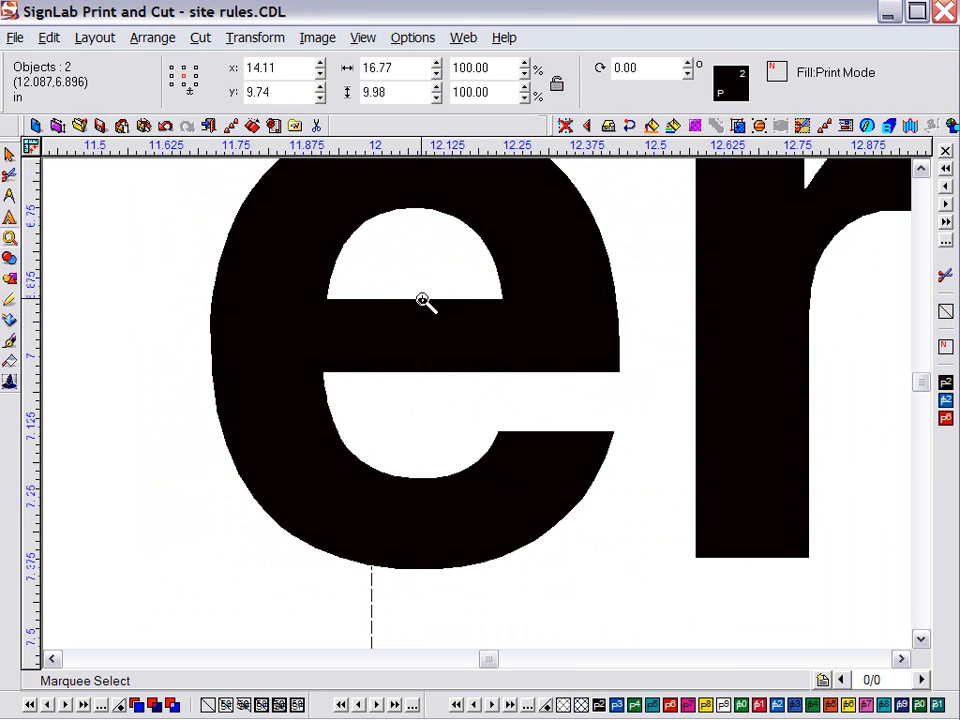
key("ctrl+f")
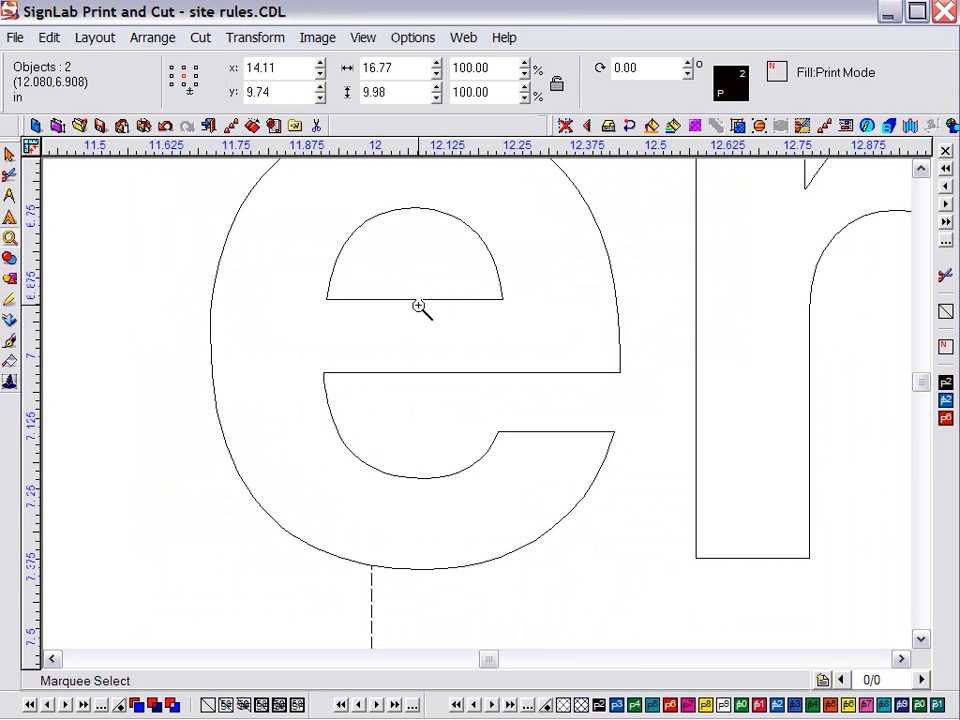
Open Cut Preview for site rules.CDL and bring up its cut sorting options
left_click(921, 169)
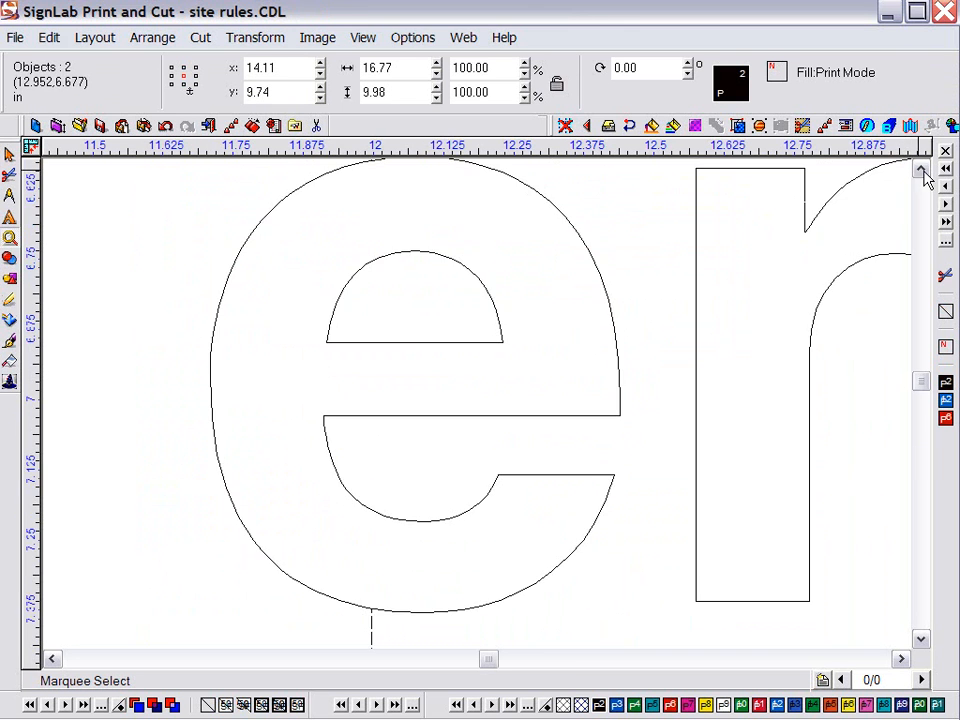
left_click(921, 169)
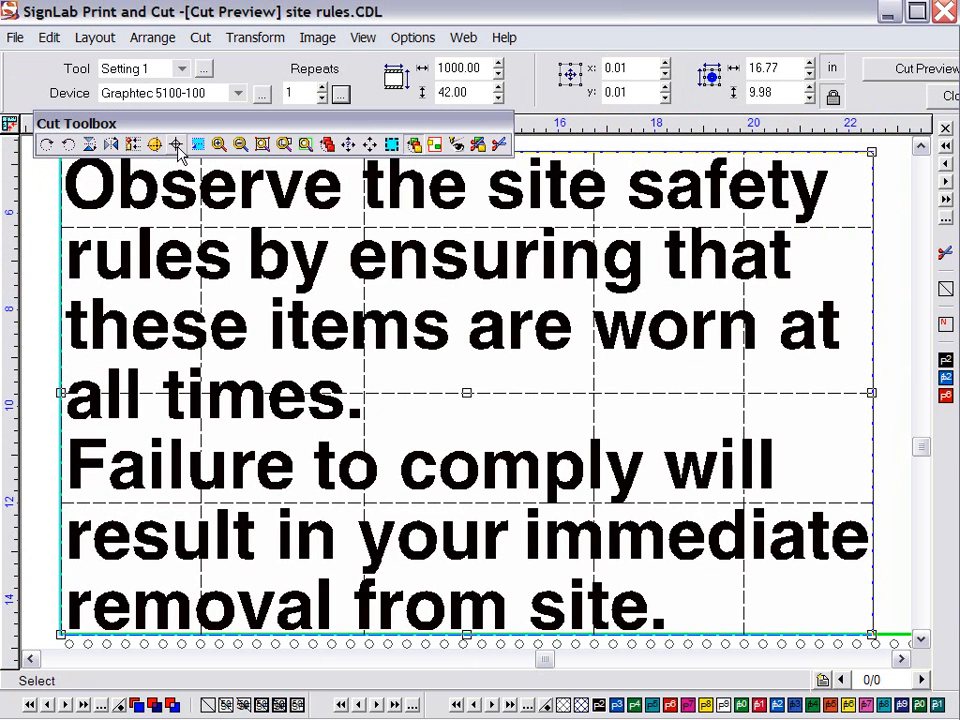
left_click(329, 145)
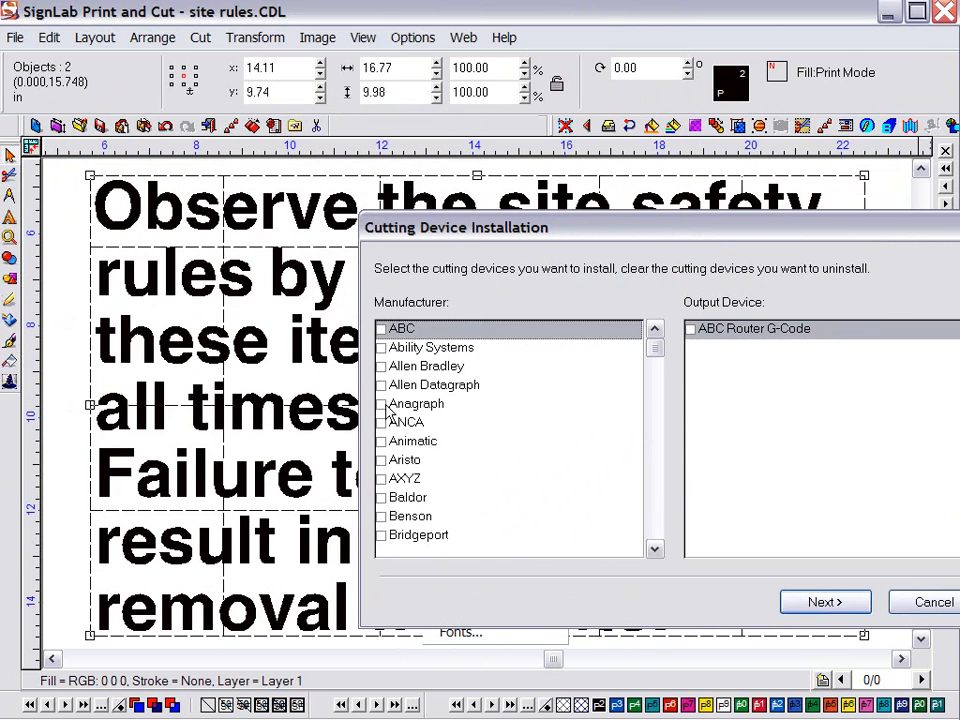
Scroll the cutter Manufacturer list, then cancel Cutting Device Installation without changes
left_click(654, 544)
left_click(654, 544)
left_click(654, 544)
left_click(654, 544)
left_click(654, 544)
left_click(654, 544)
left_click_drag(655, 549, 655, 549)
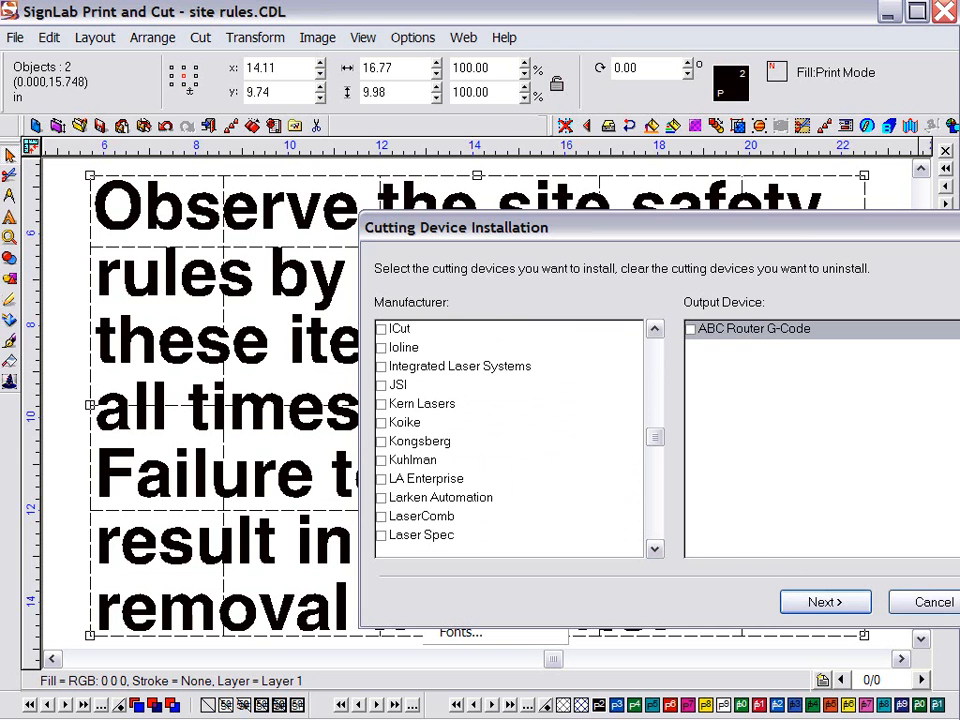
left_click(933, 601)
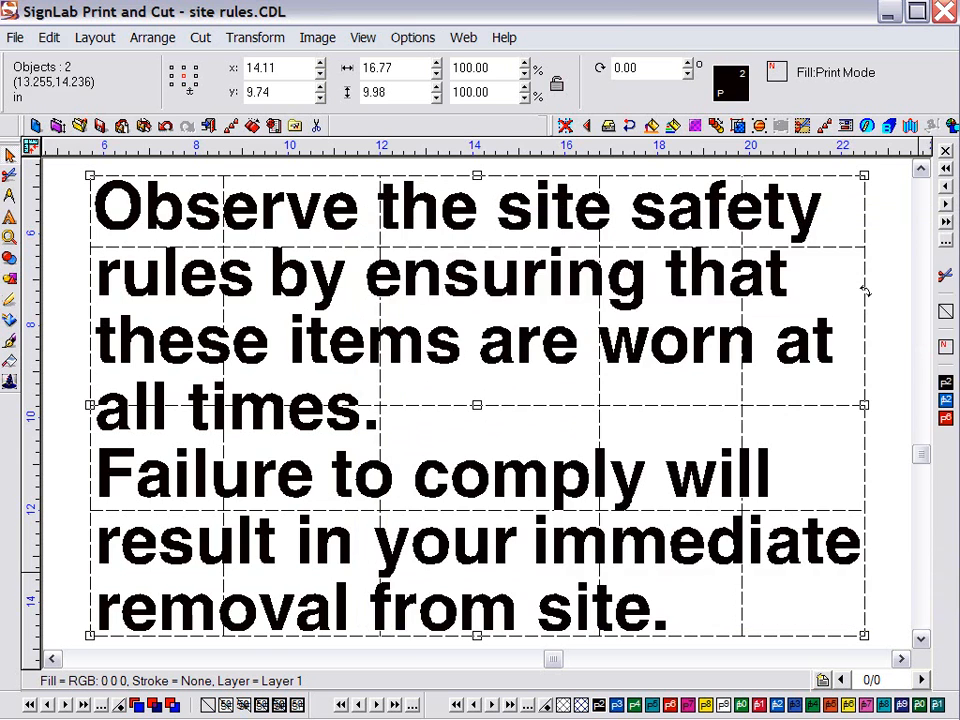
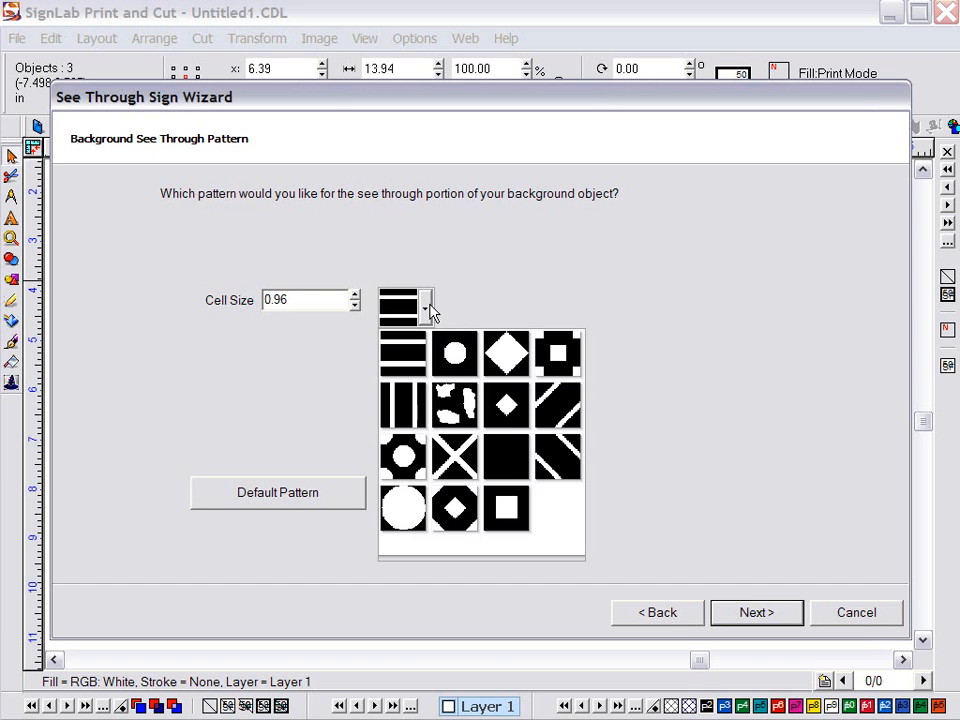
Apply the octagon-with-circle see-through pattern to the background and finish the wizard
left_click(401, 454)
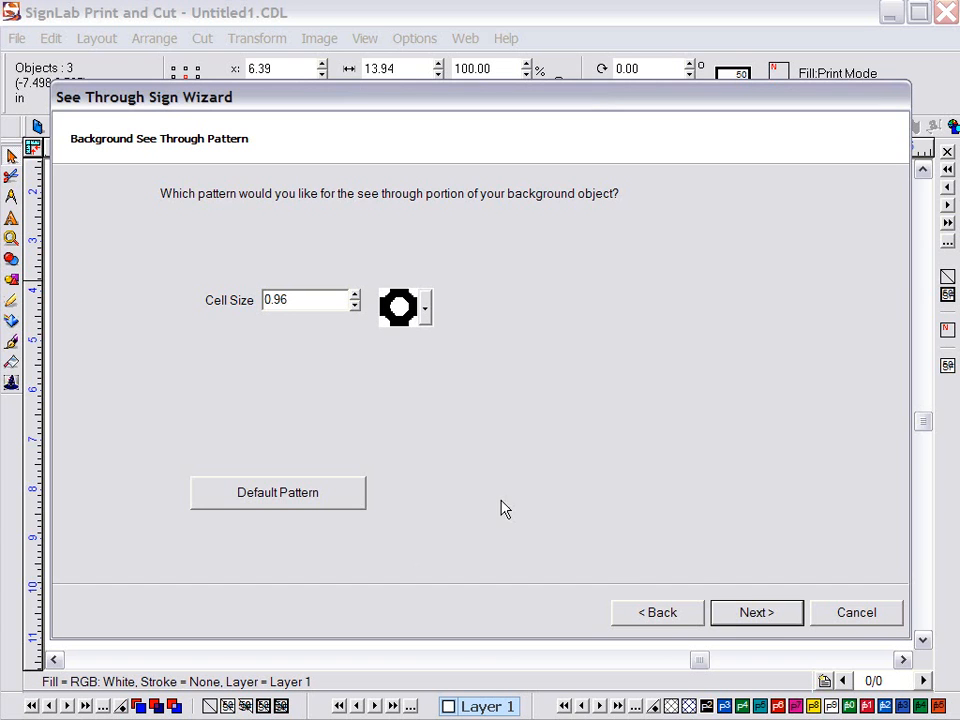
left_click(764, 614)
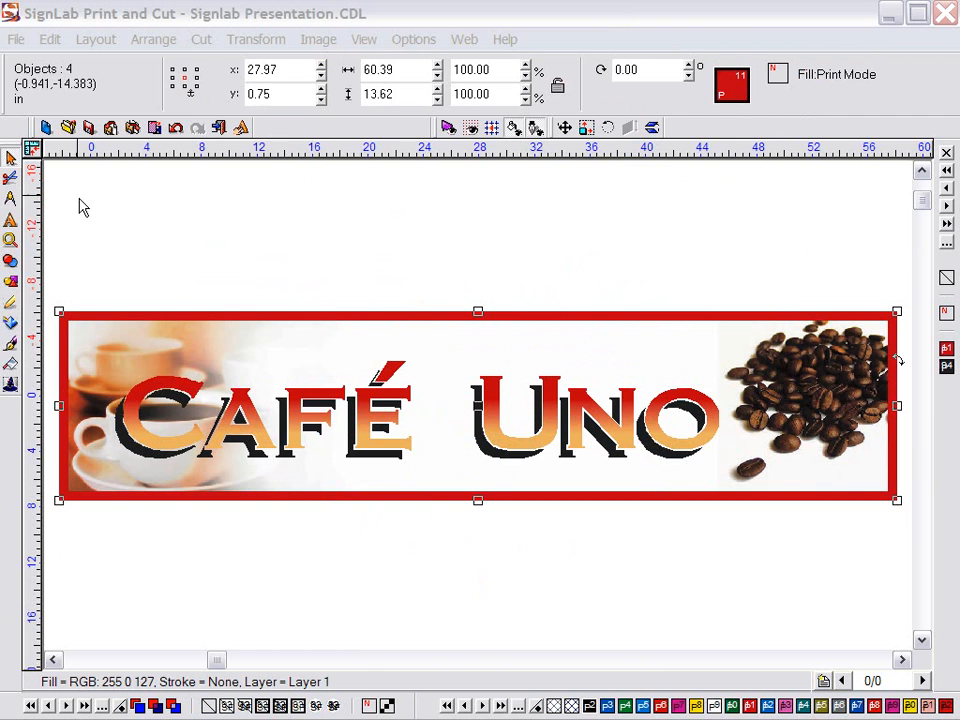
In Print and Cut Setup, choose EcoSol Max > Avery > Banner > Jupiter 10oz Matte 360x720 Draft print mode
left_click(16, 39)
left_click(62, 461)
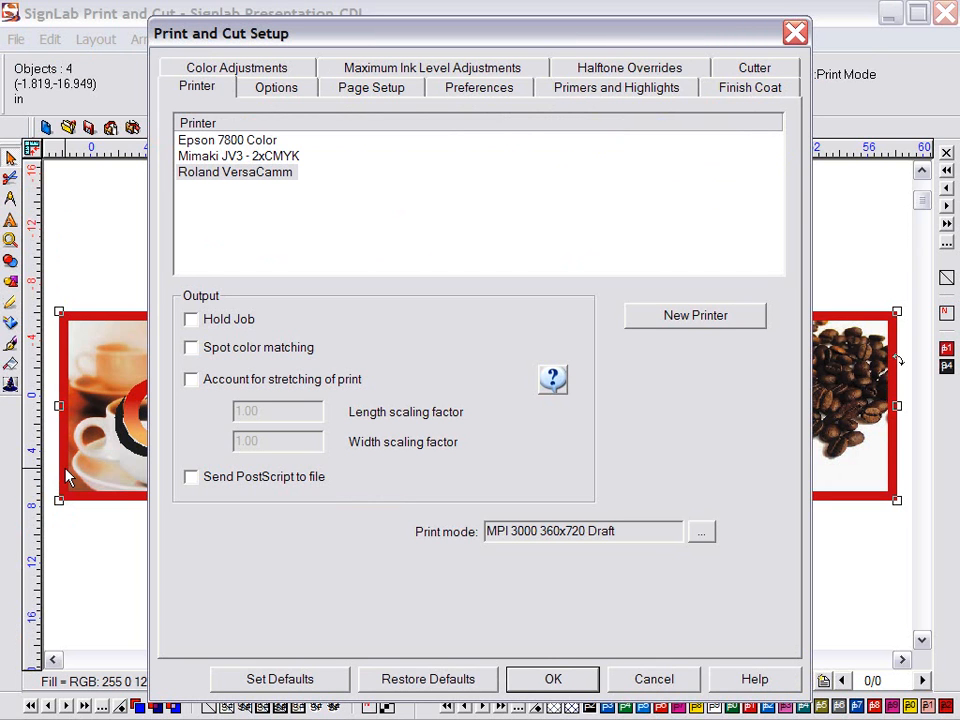
left_click(700, 533)
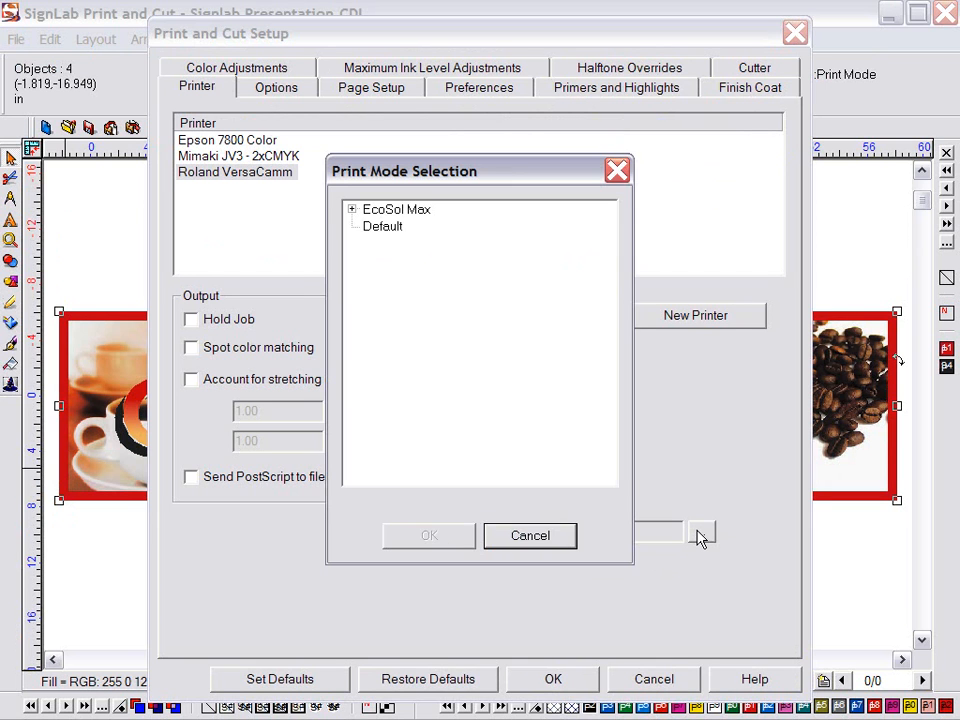
left_click(351, 210)
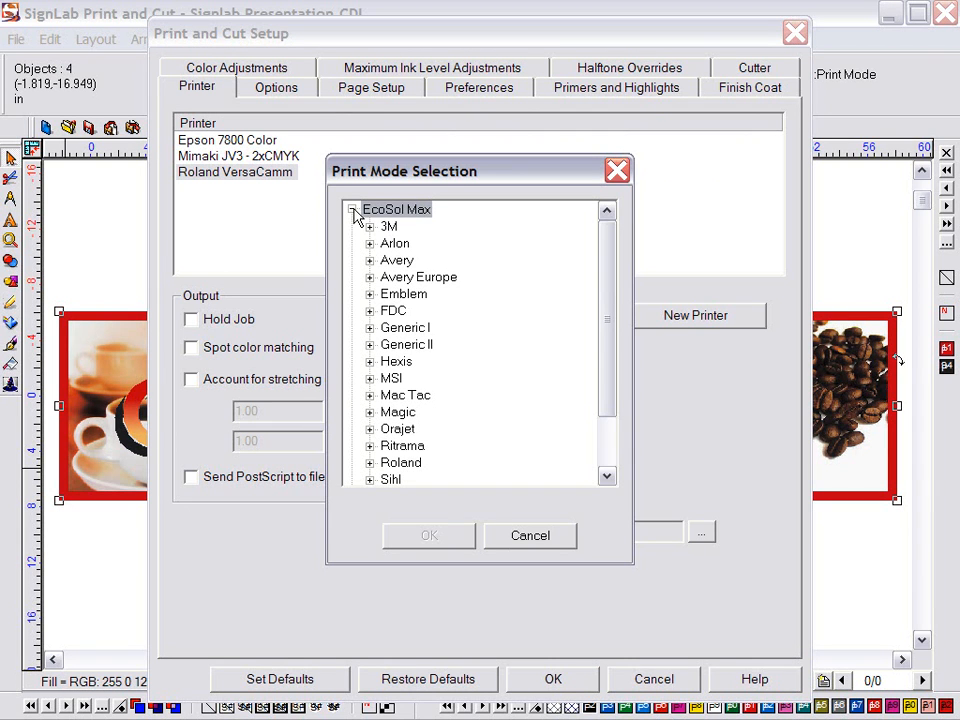
left_click(369, 261)
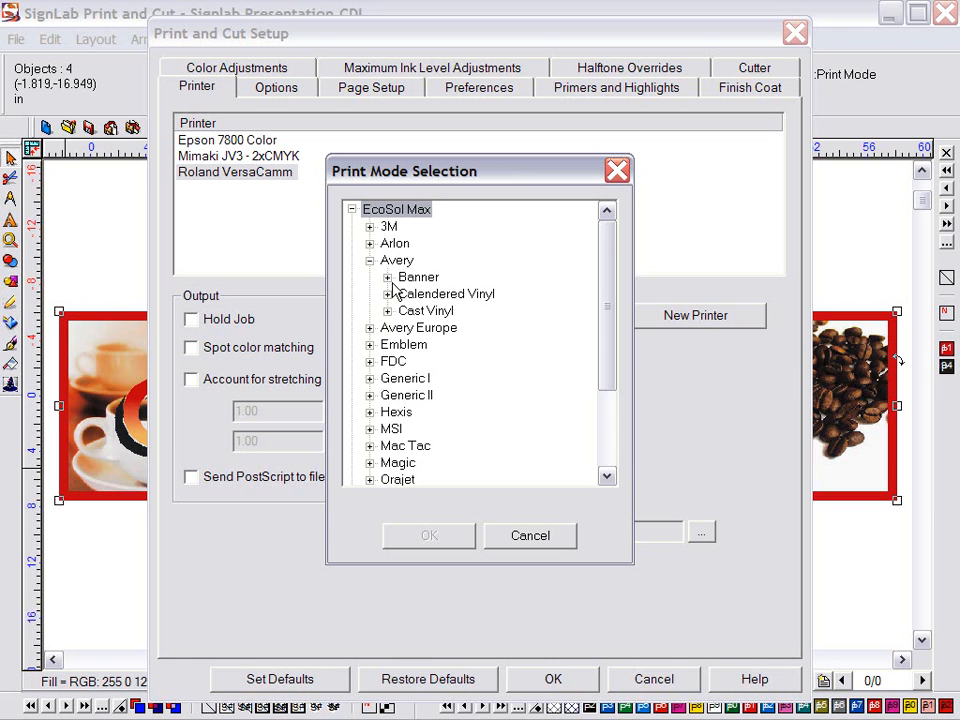
left_click(387, 277)
left_click(405, 294)
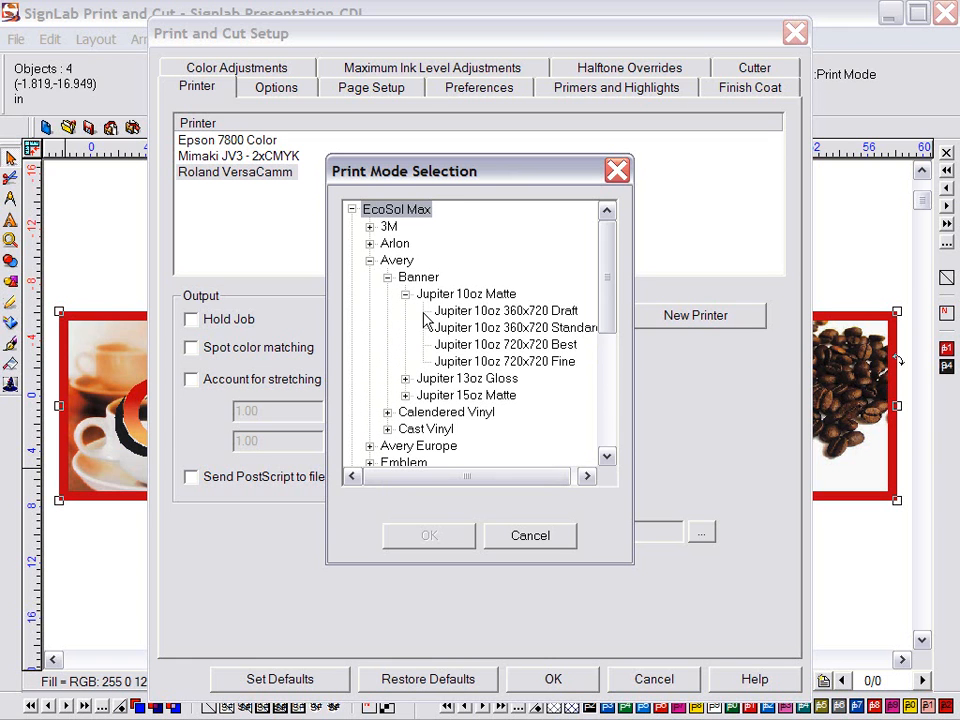
left_click(455, 314)
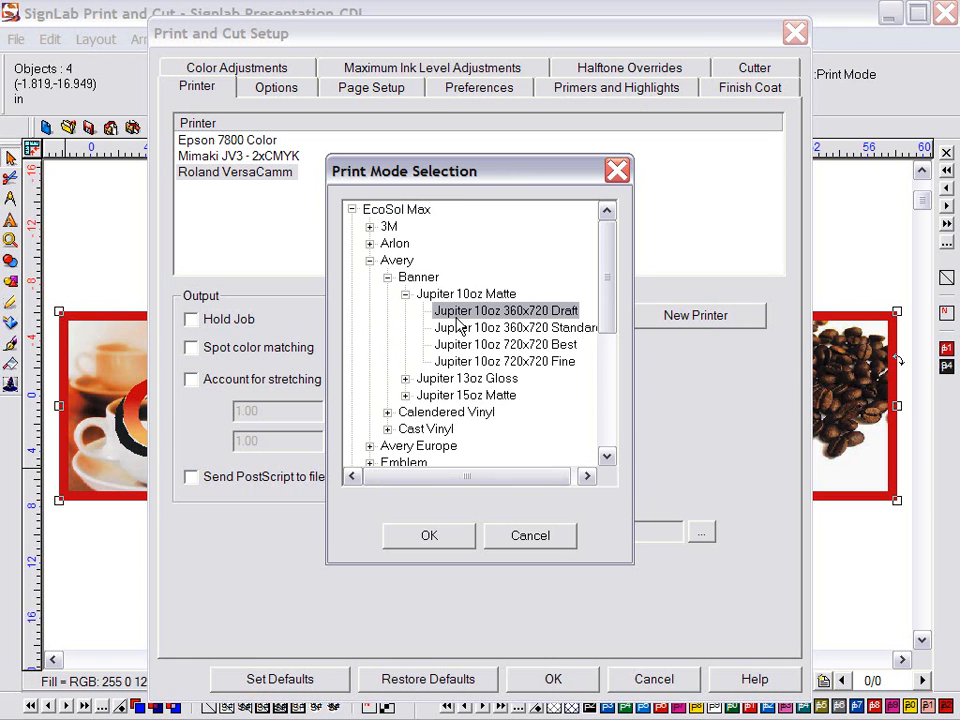
left_click(429, 536)
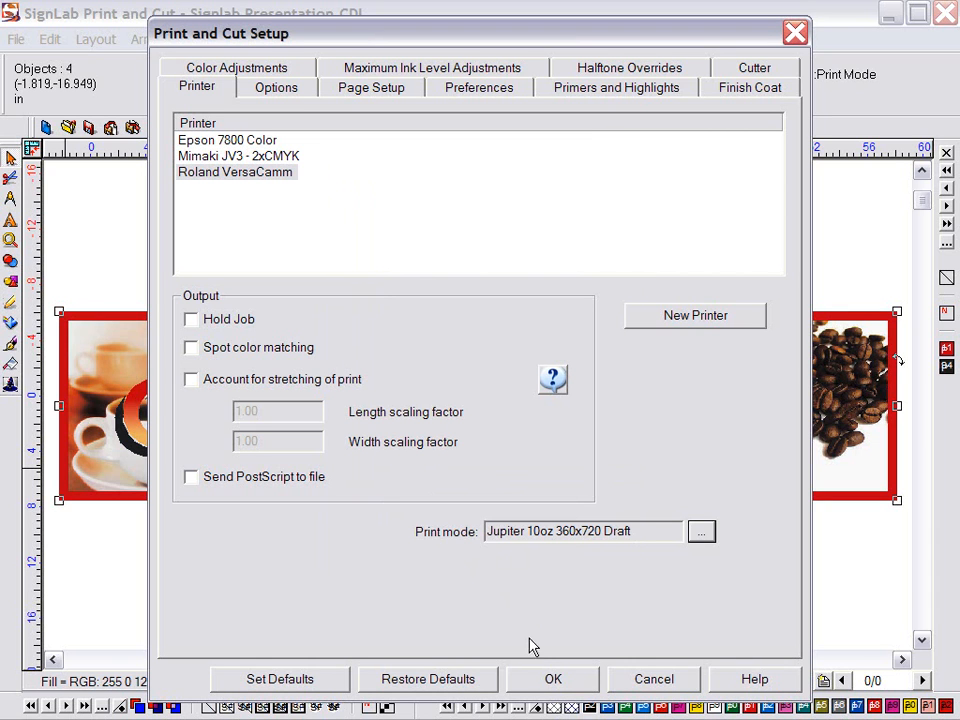
left_click(542, 686)
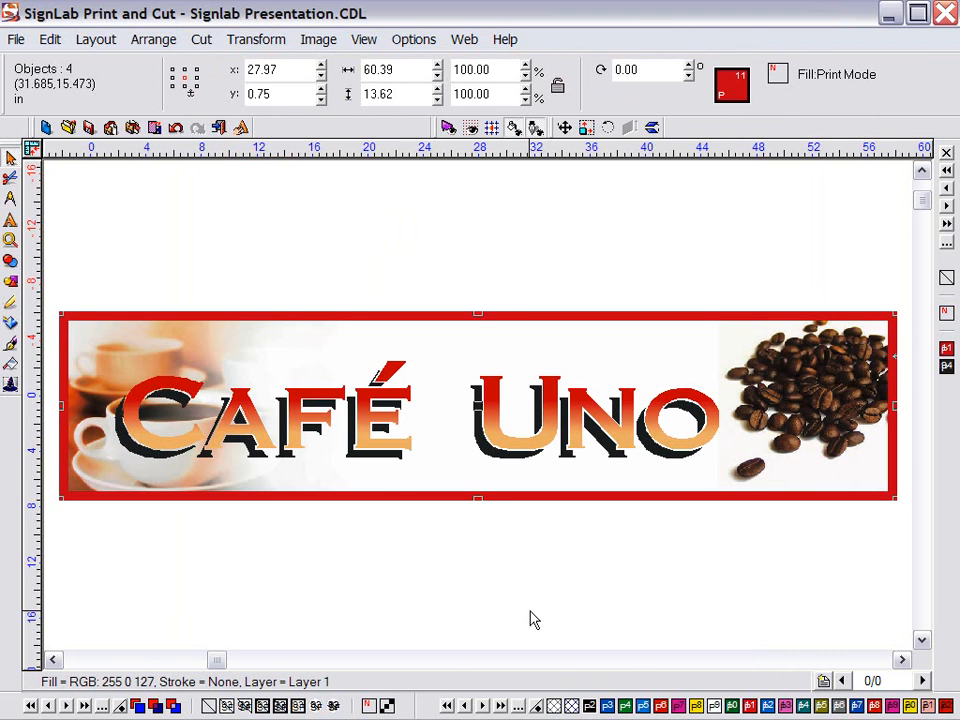
Preview the Café Uno banner in Print and Cut and send it to the job queue
left_click(17, 39)
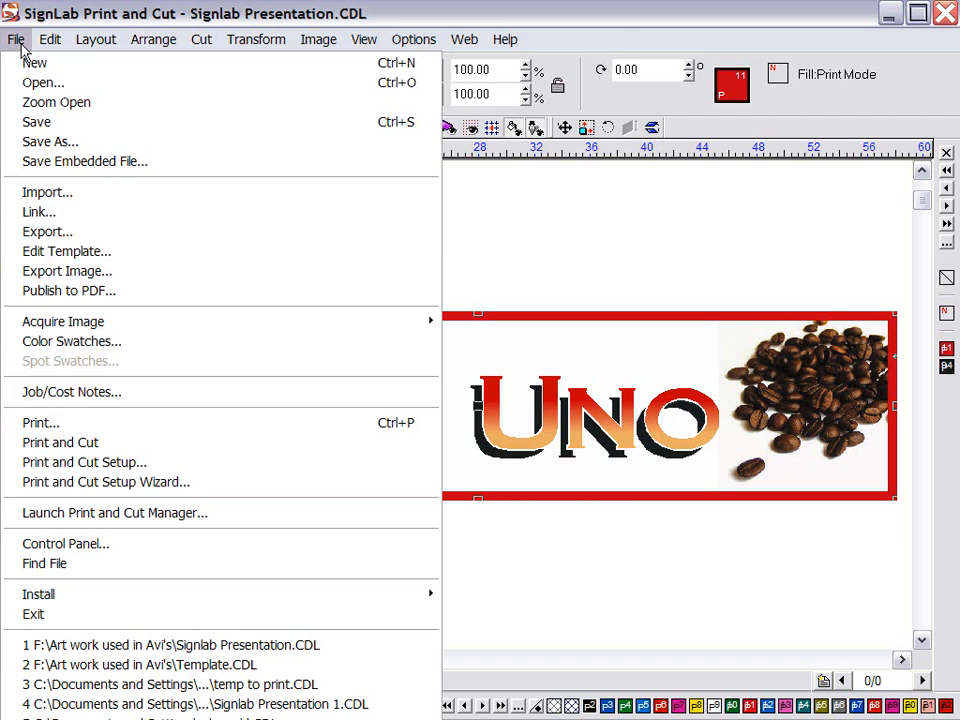
left_click(77, 443)
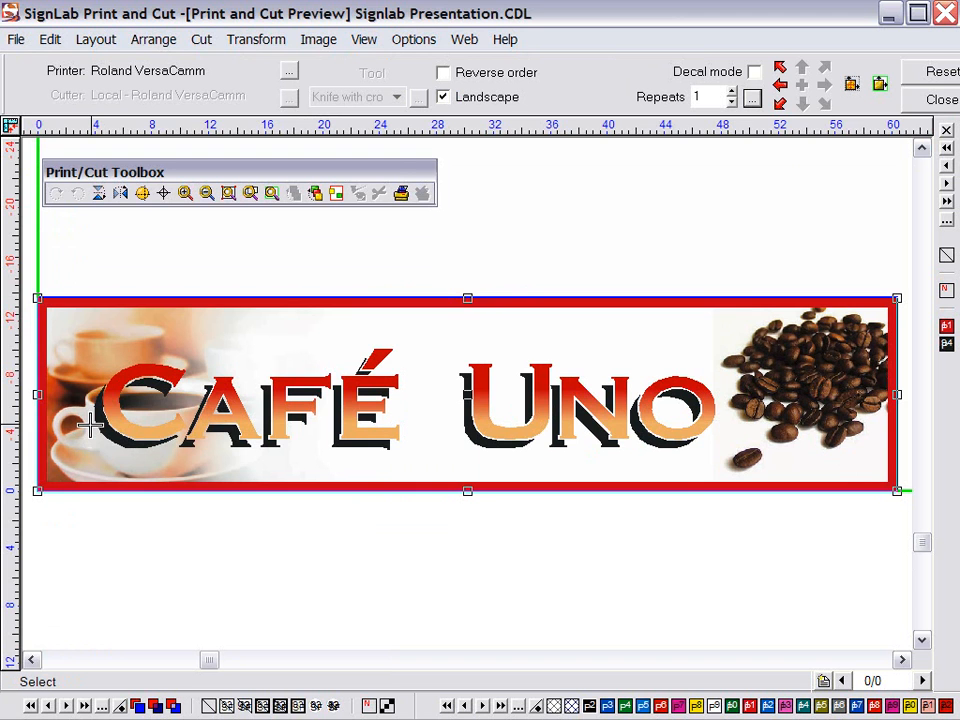
left_click(401, 194)
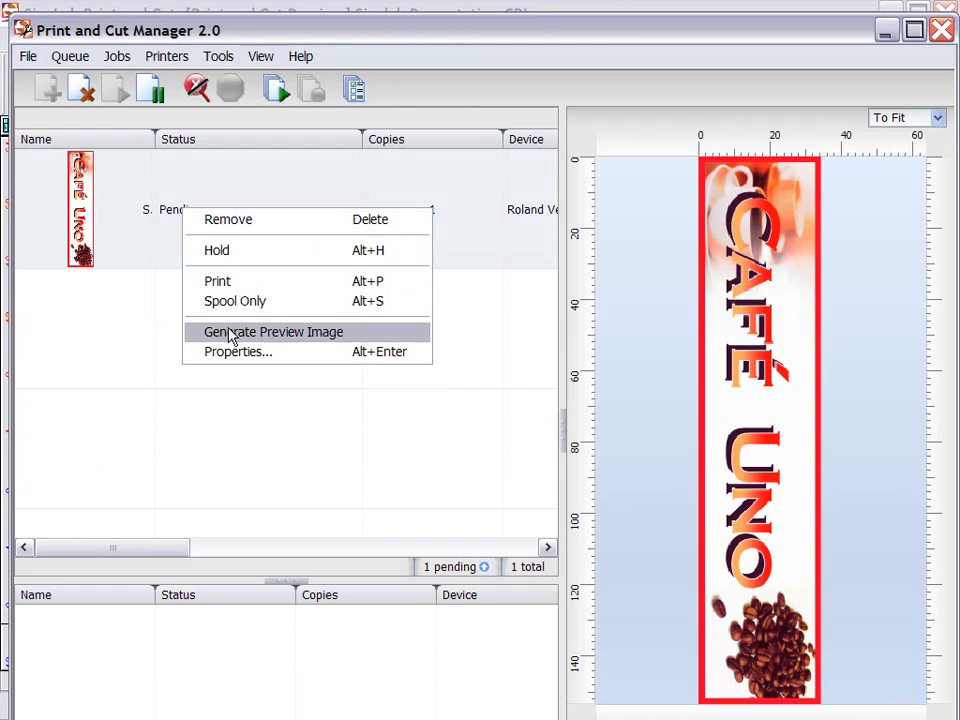
Change the pending job's print mode to DPF 2000 360x720 Draft in its properties
left_click(233, 352)
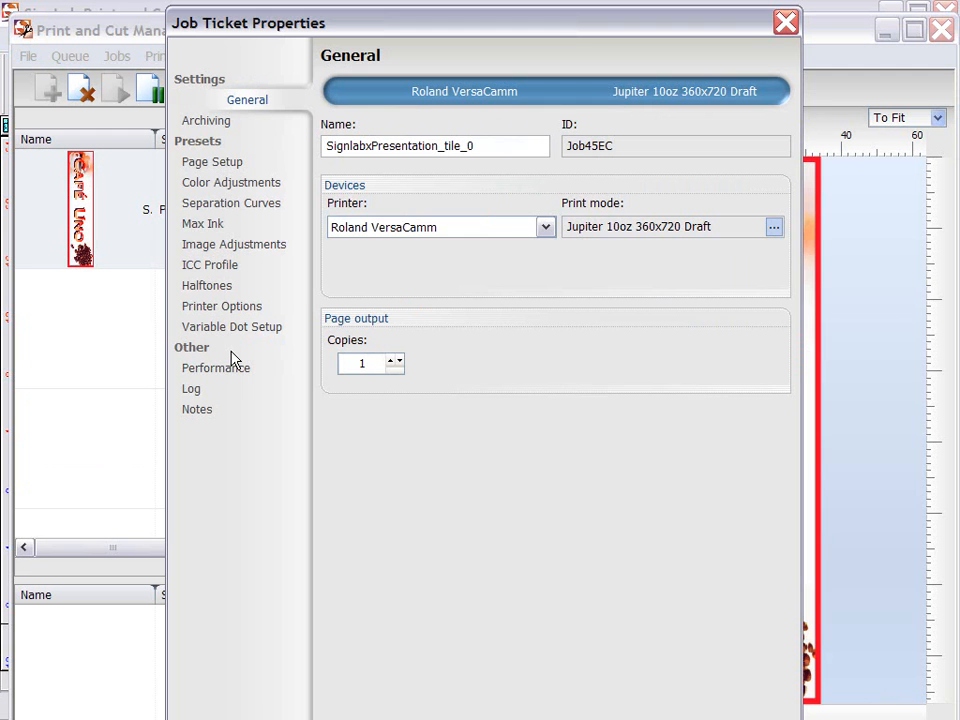
left_click(368, 365)
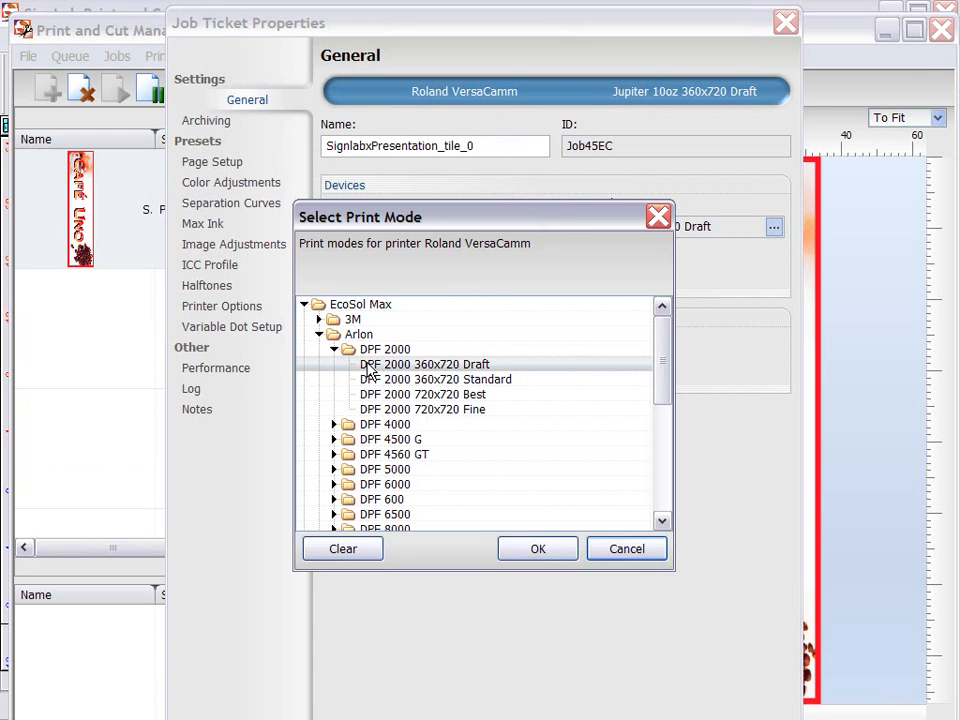
left_click(558, 551)
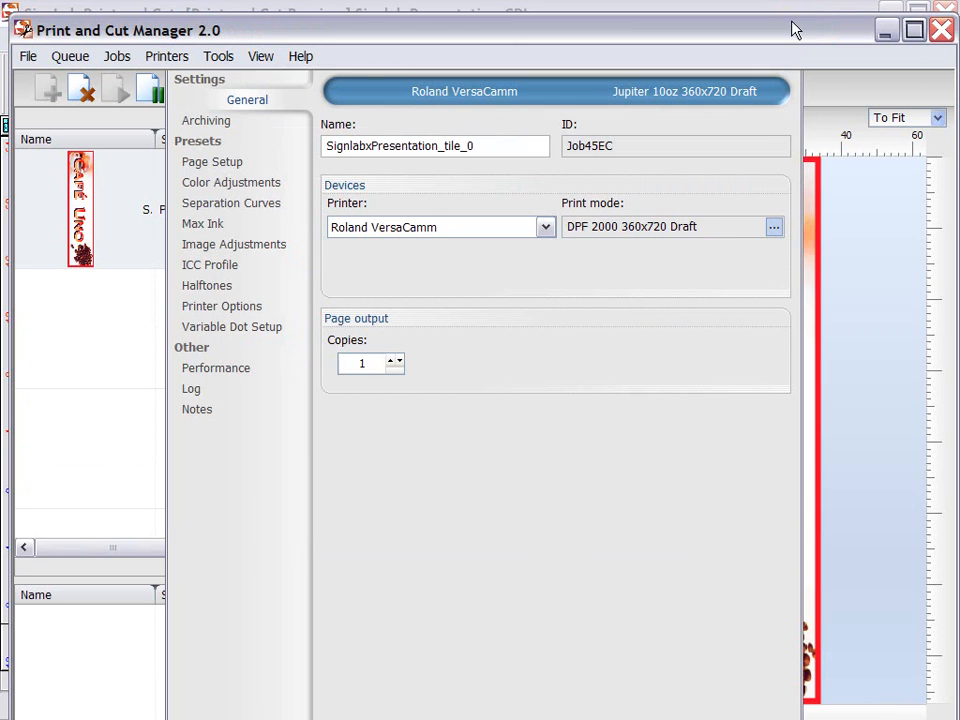
left_click(788, 24)
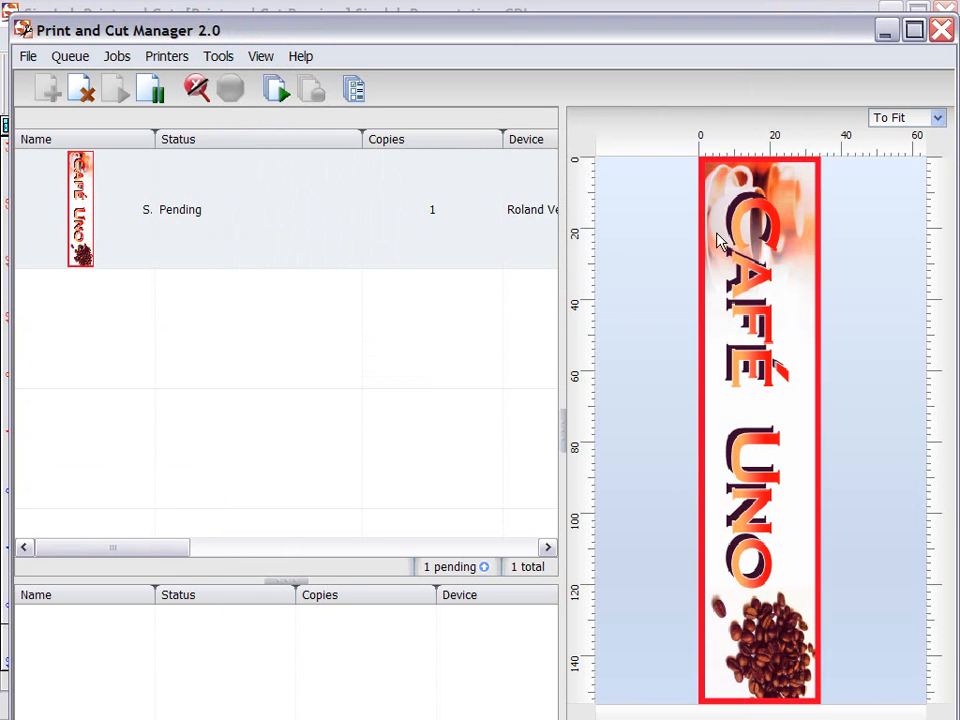
Select the pending Café Uno job and print it
left_click(548, 549)
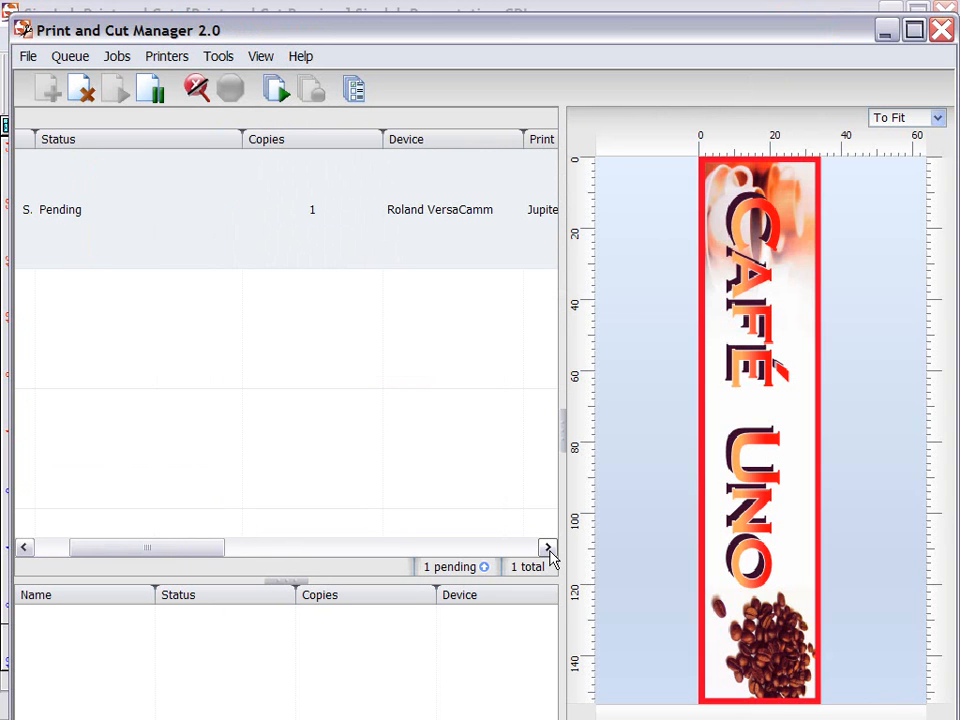
left_click(548, 549)
left_click(548, 549)
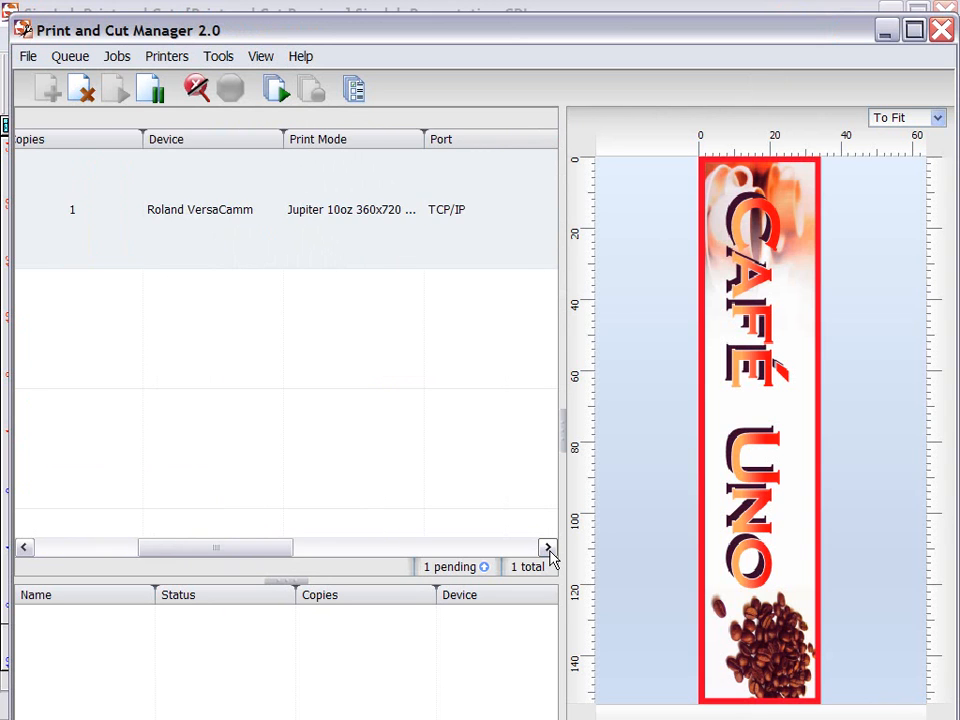
left_click(548, 549)
left_click(548, 549)
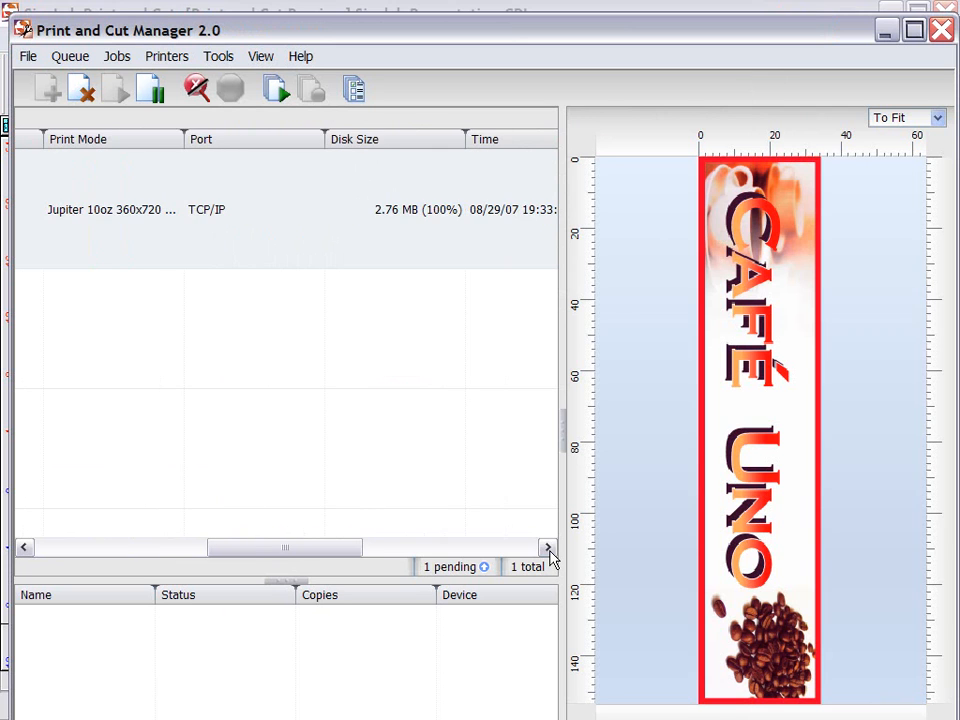
right_click(122, 215)
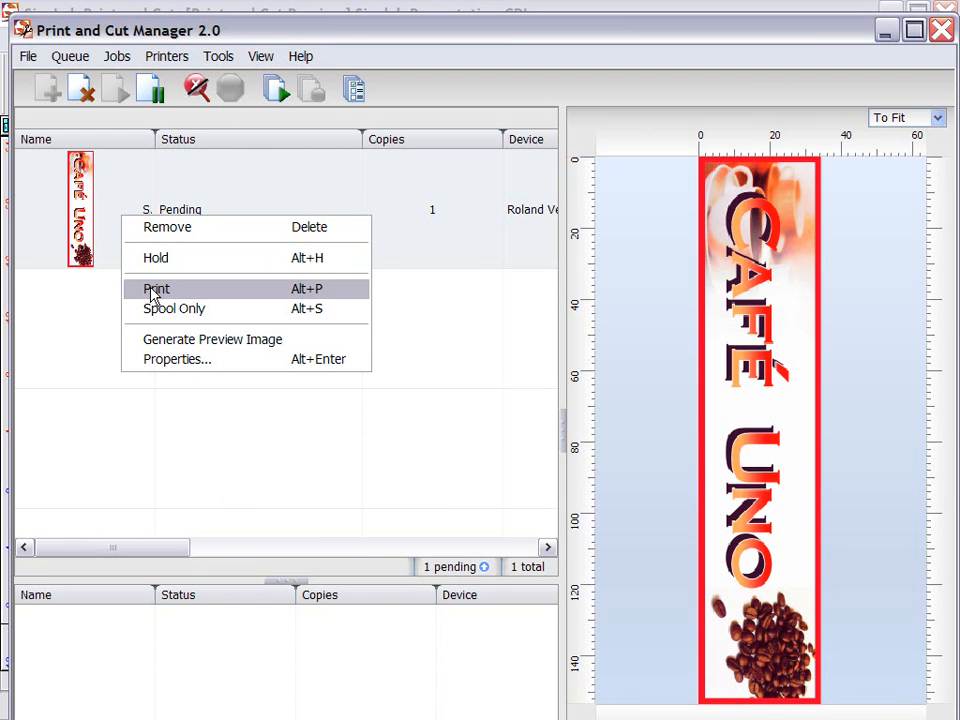
left_click(153, 294)
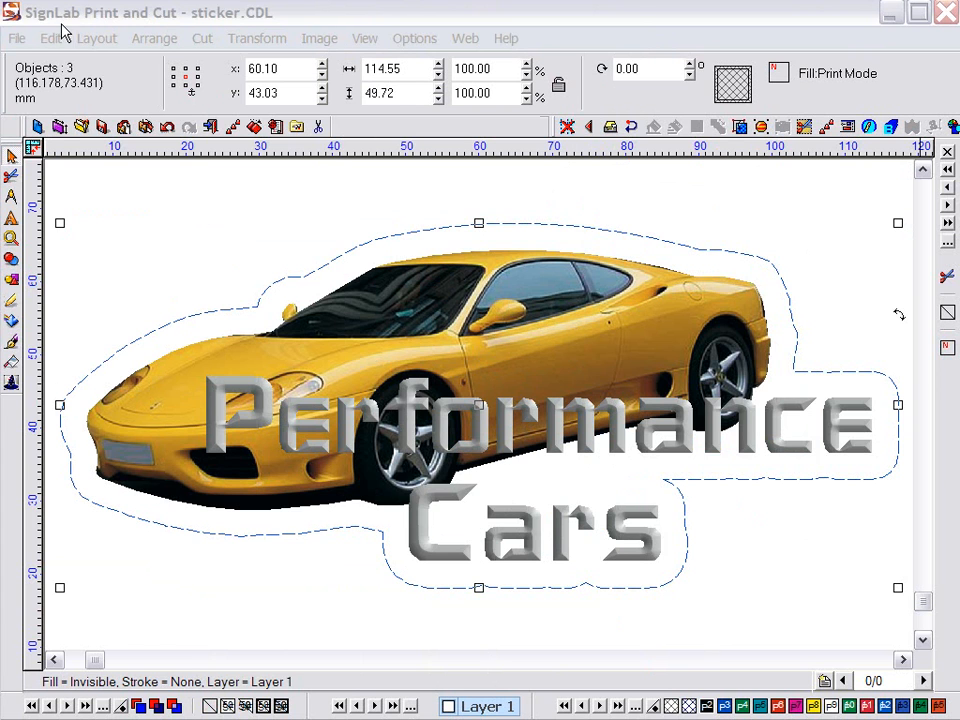
Select the Mimaki JV3 - 2xCMYK printer in Print and Cut Setup
left_click(15, 38)
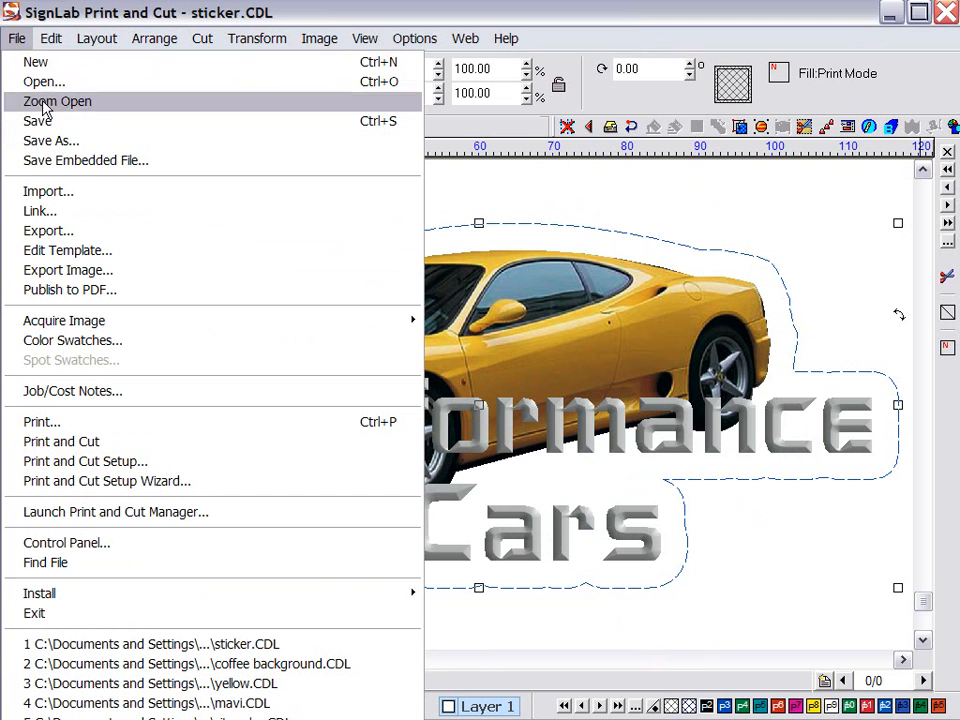
left_click(157, 470)
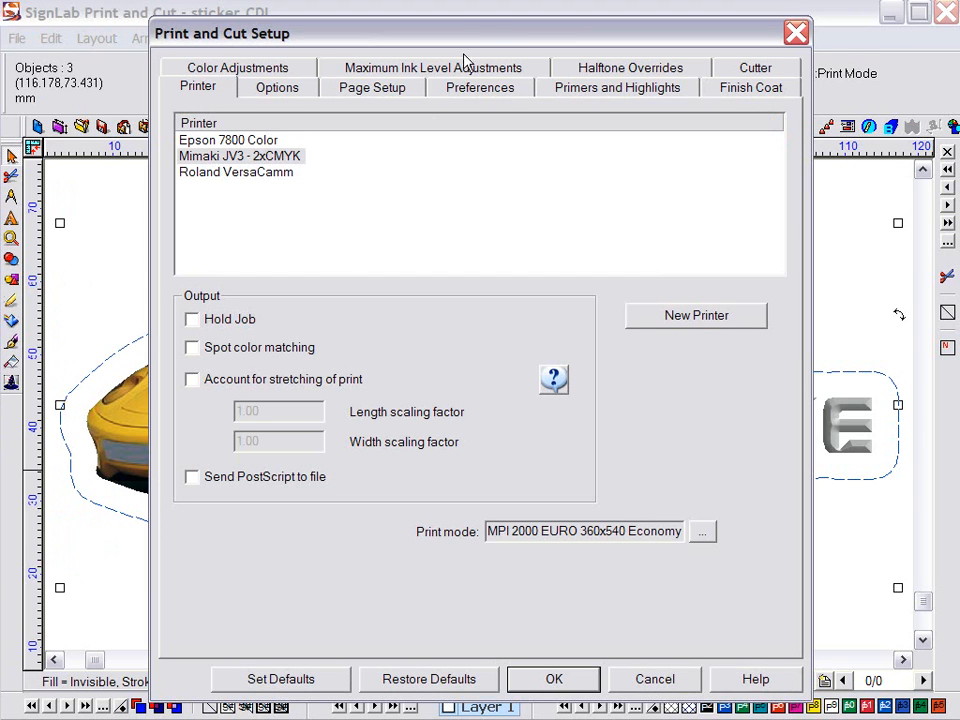
left_click_drag(480, 32, 728, 553)
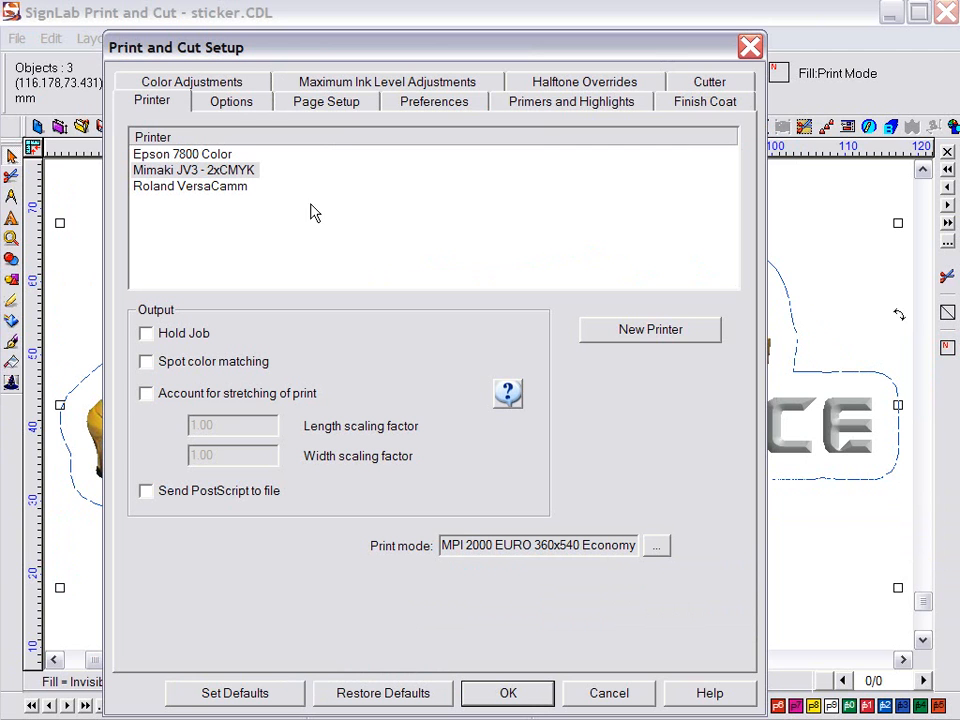
left_click(165, 172)
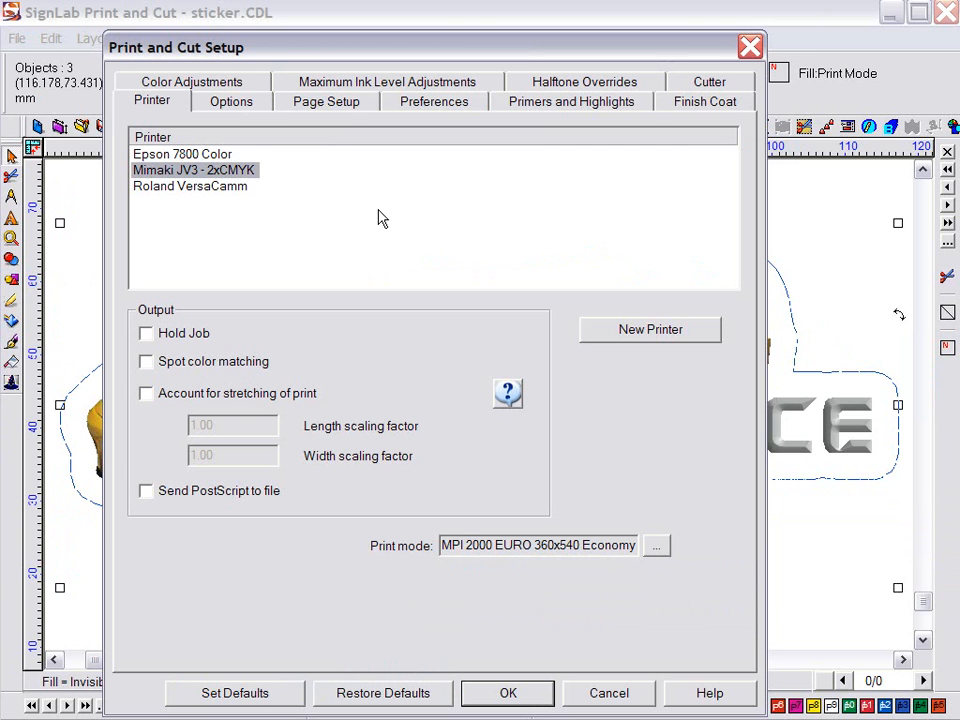
Set the cutter to Mimaki CG-130 FX USB with Type 1 alignment marks and confirm
left_click(709, 84)
left_click(504, 158)
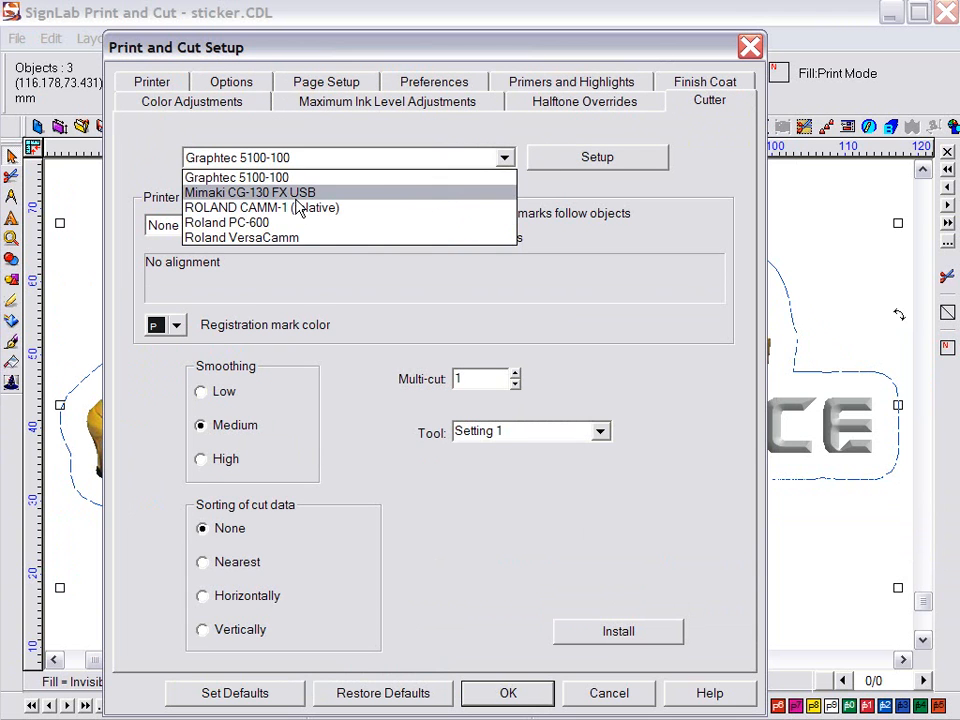
left_click(245, 192)
left_click(245, 229)
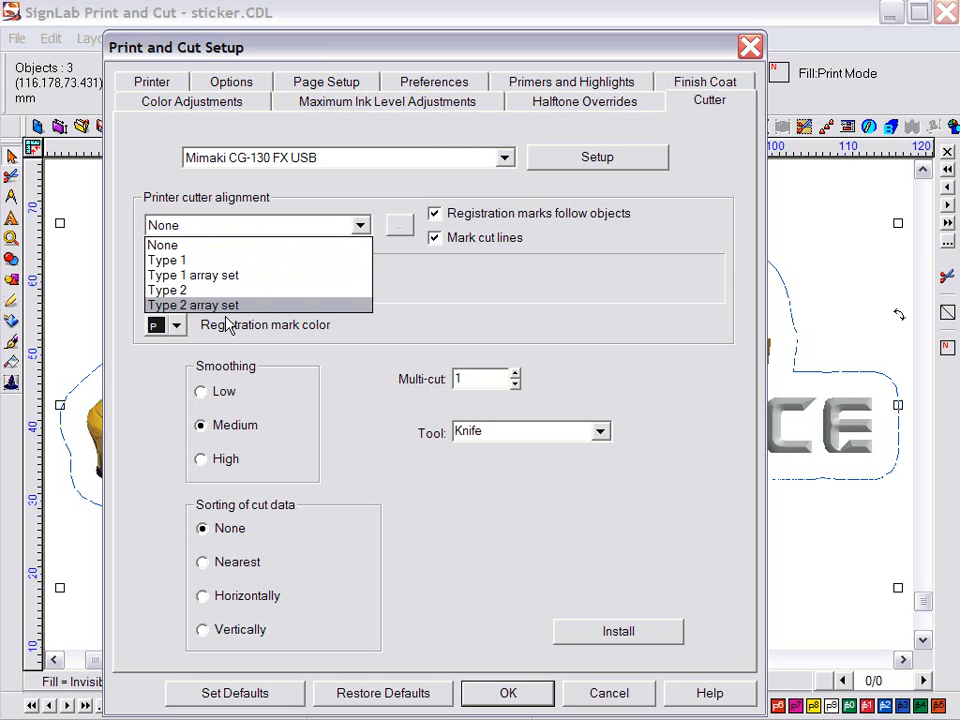
left_click(163, 260)
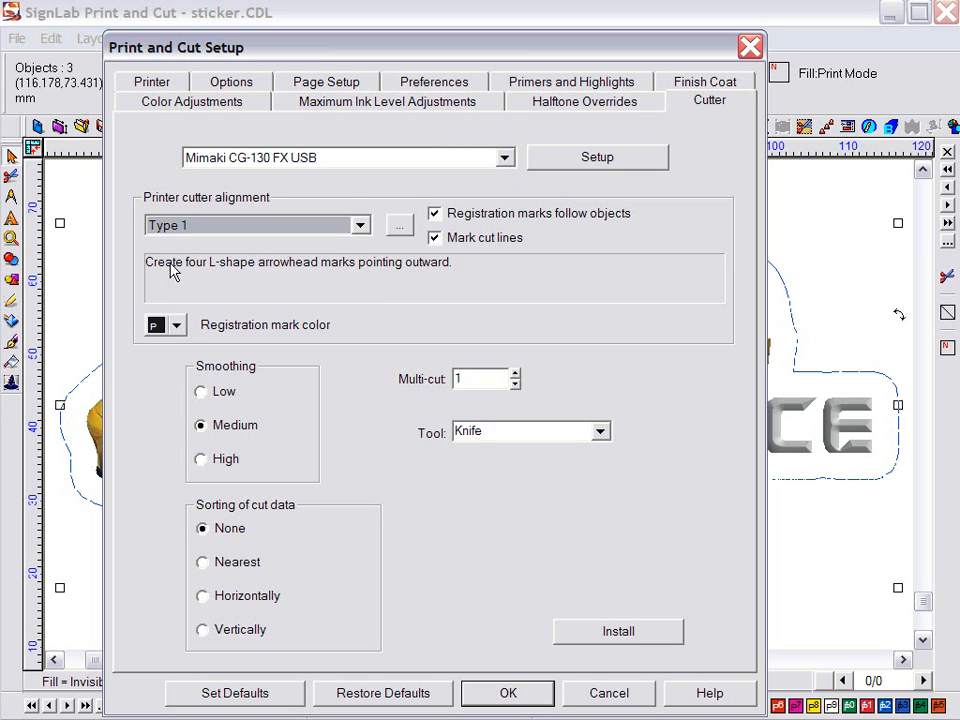
left_click(510, 693)
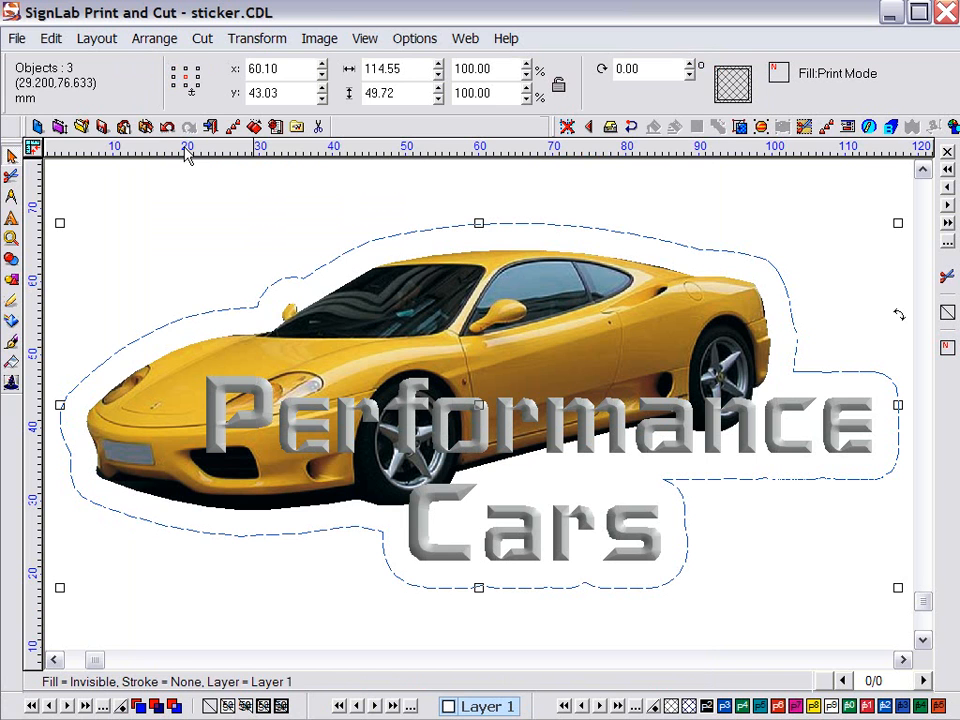
In the Print and Cut preview, enable Decal mode with 6 copies across and 5 down
left_click(16, 40)
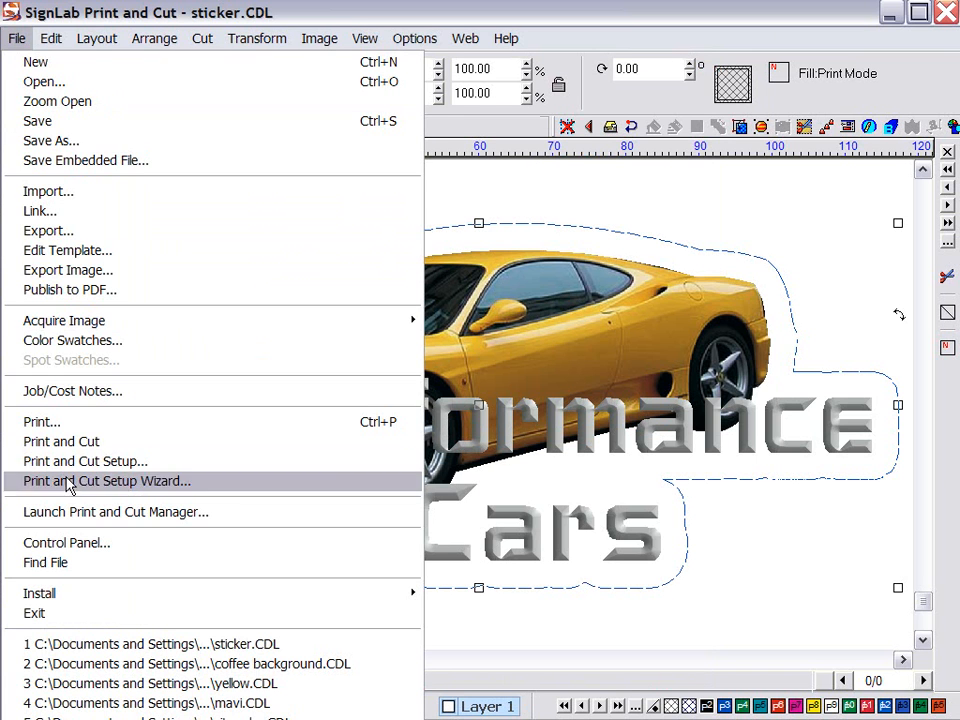
left_click(72, 443)
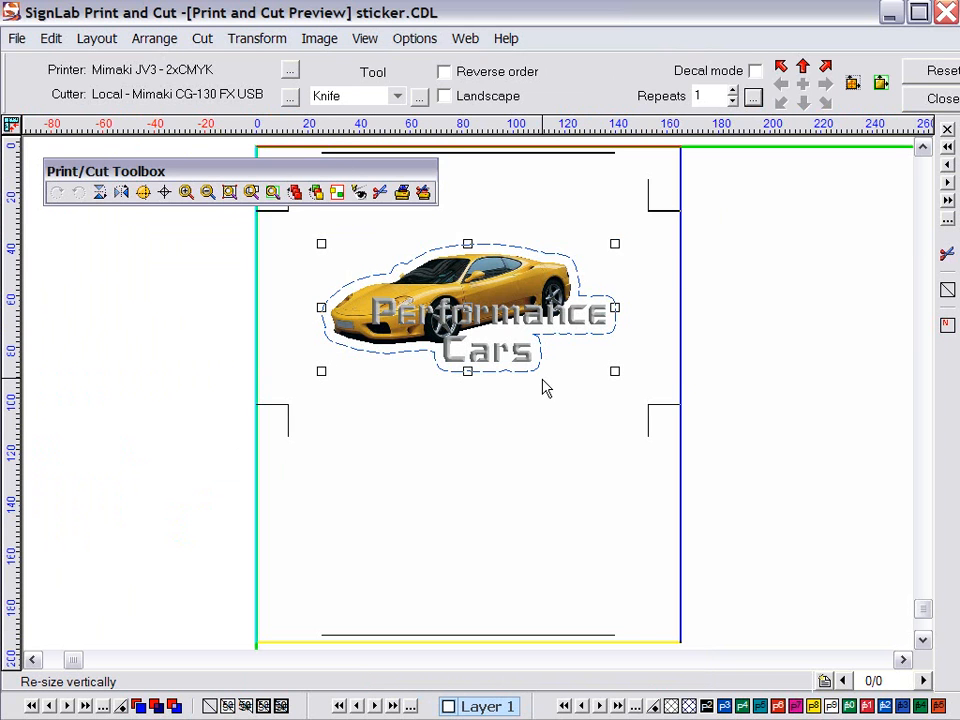
left_click(755, 71)
left_click_drag(524, 207, 478, 174)
left_click(547, 205)
left_click(547, 205)
left_click(547, 240)
left_click(547, 240)
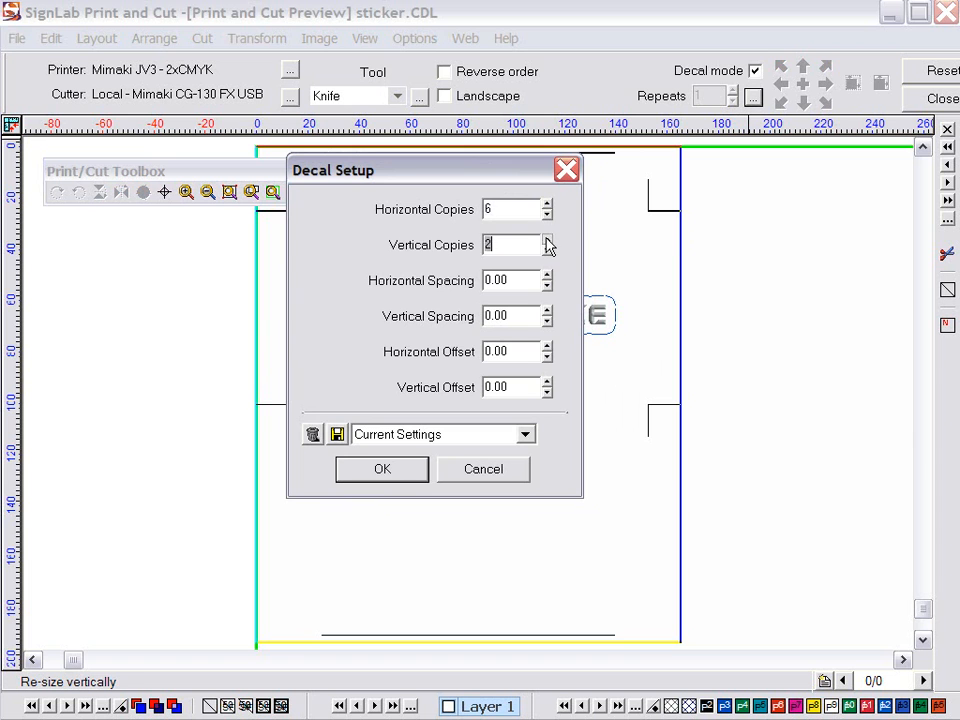
left_click(547, 240)
left_click(547, 240)
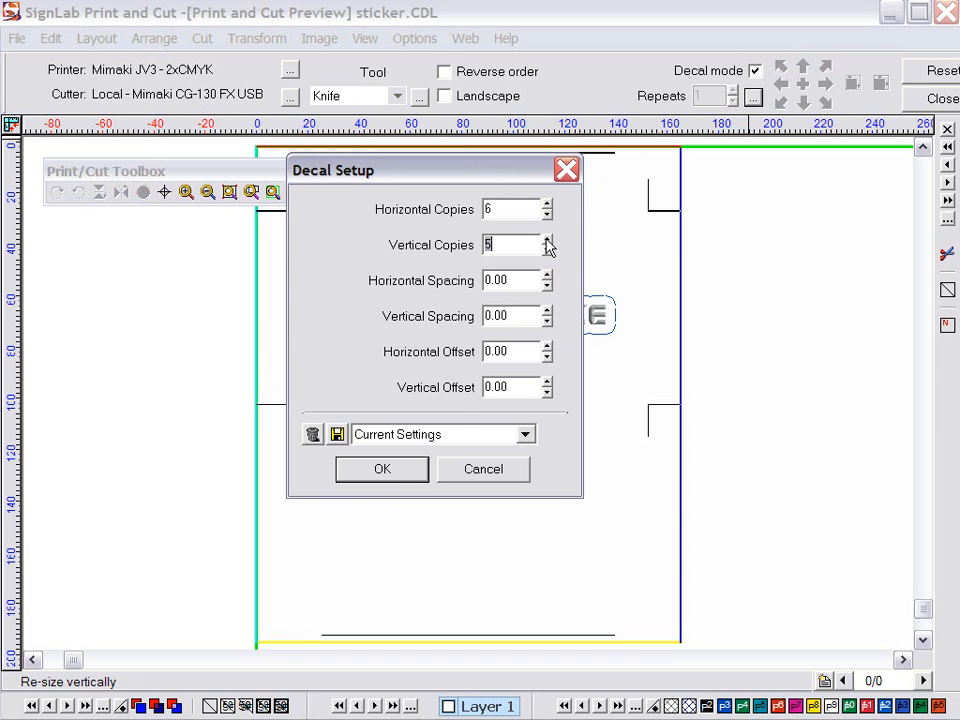
Apply the 30-decal grid and send the sticker sheet to print and cut
left_click(383, 469)
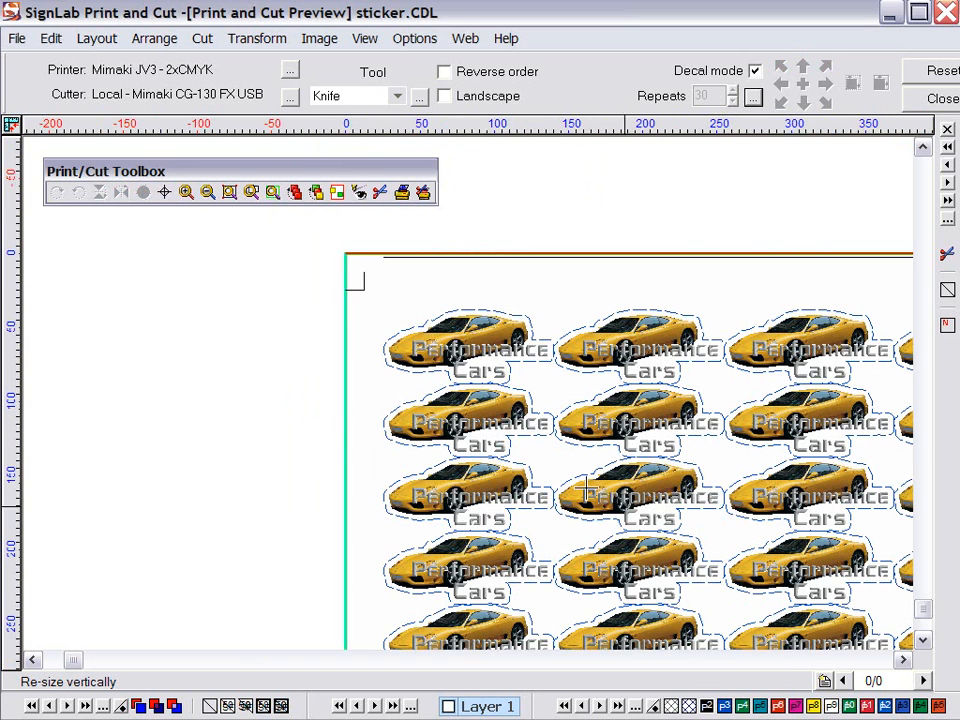
left_click(904, 661)
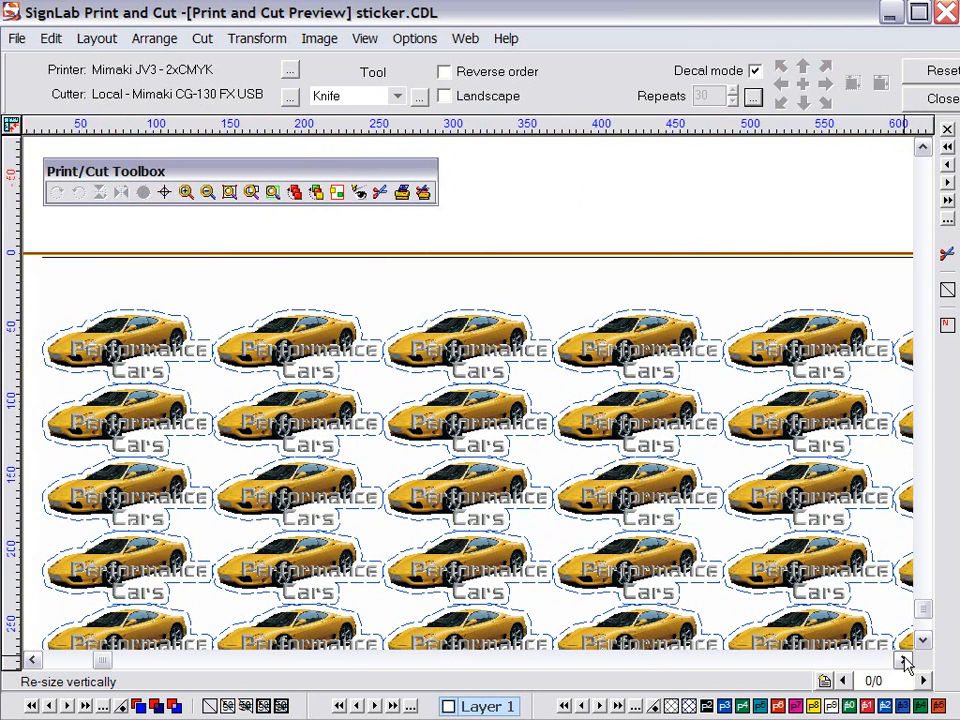
left_click(426, 195)
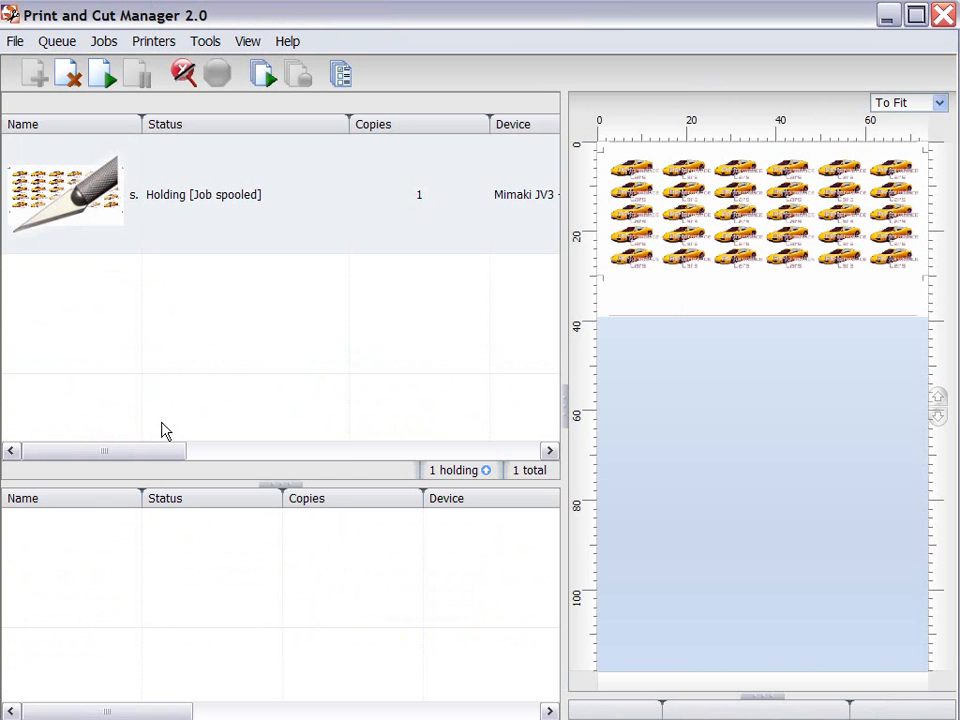
Print the held sticker.CDL decal job from the queue so it becomes ready for cutting
right_click(175, 203)
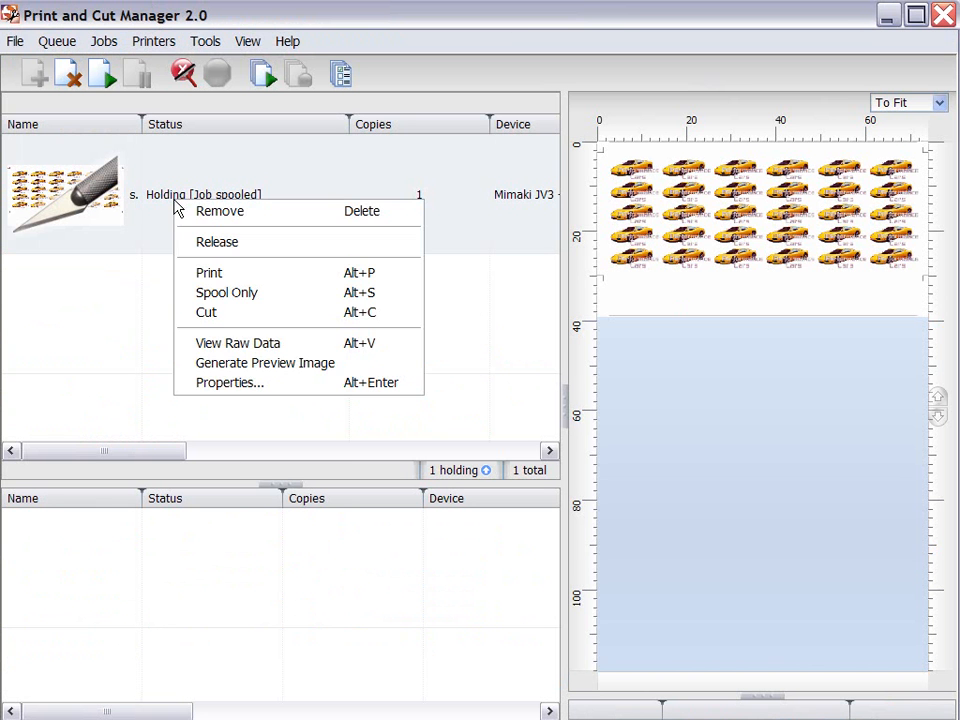
left_click(228, 274)
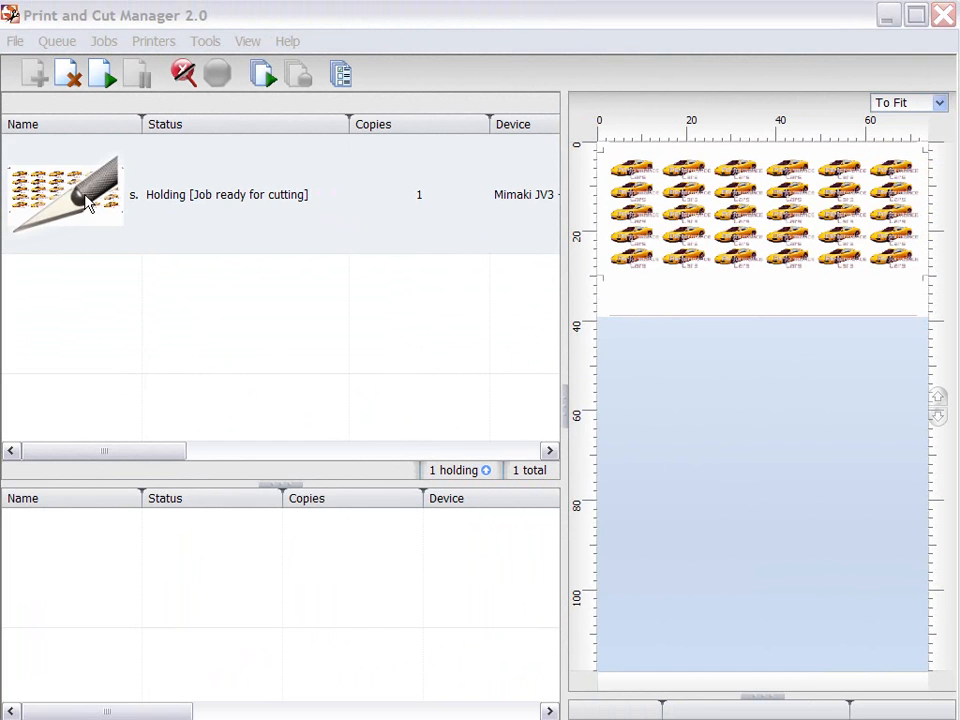
right_click(150, 306)
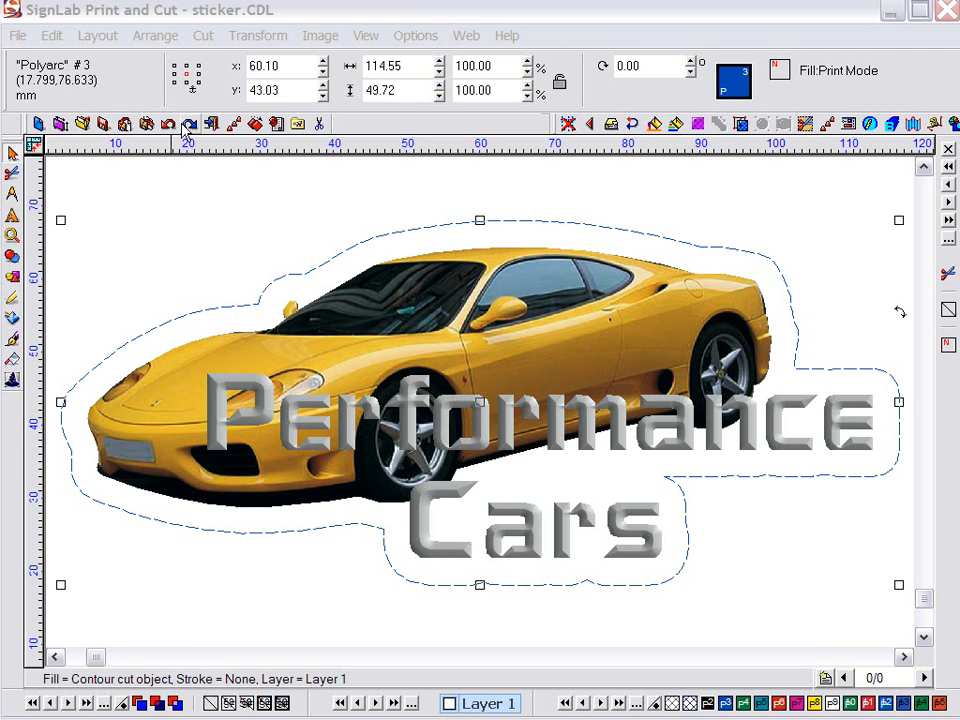
Add a half cut around the sticker with a 2.5 corner size
left_click(204, 36)
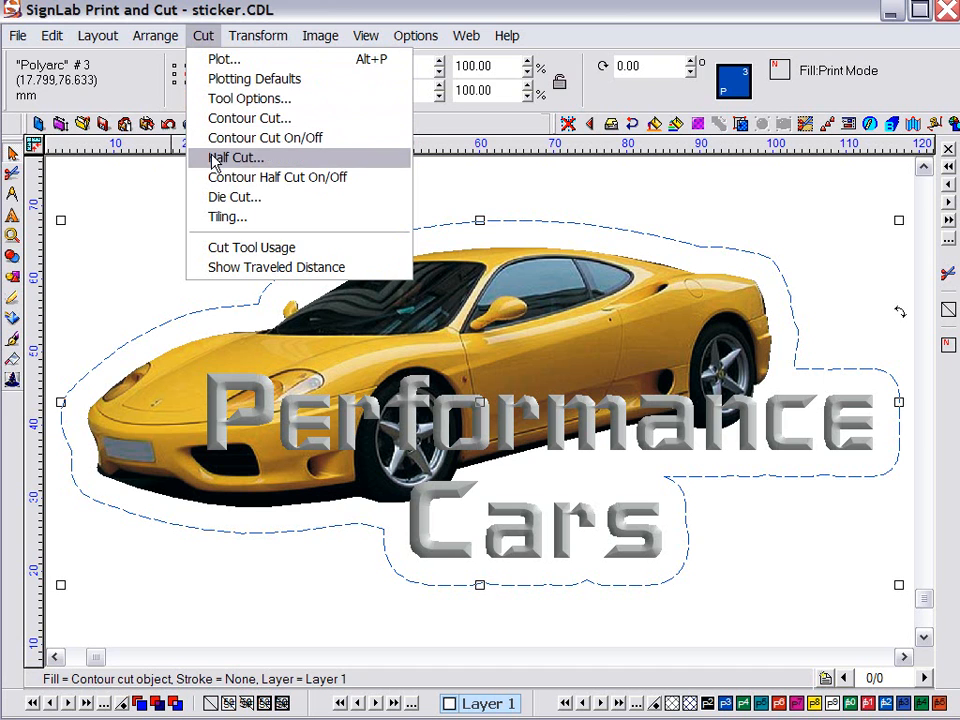
left_click(250, 160)
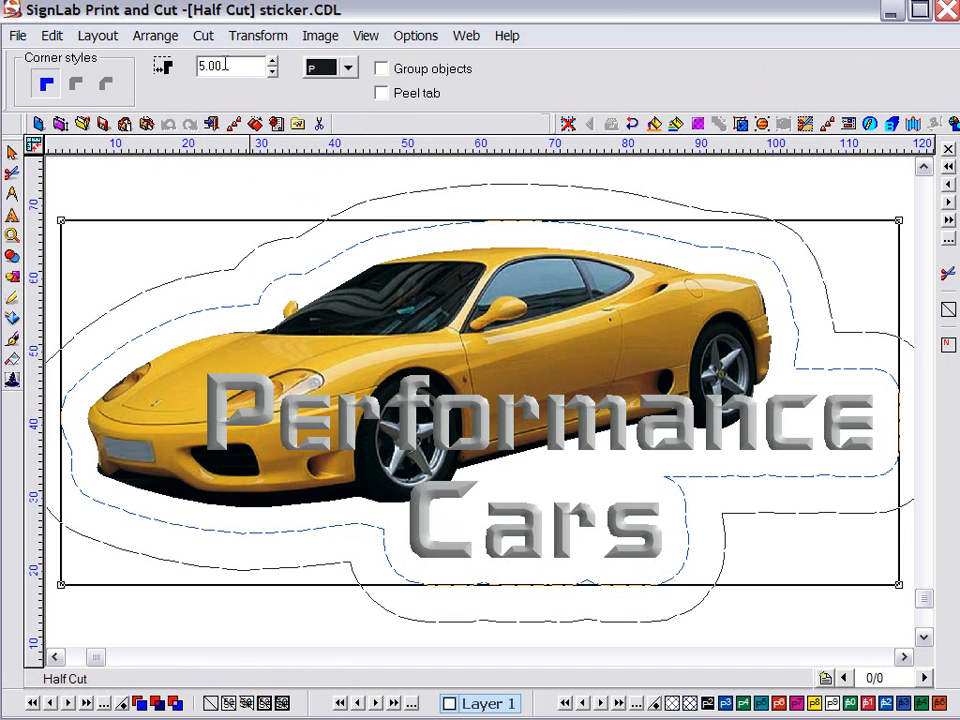
double_click(226, 65)
type("2.5")
key("Return")
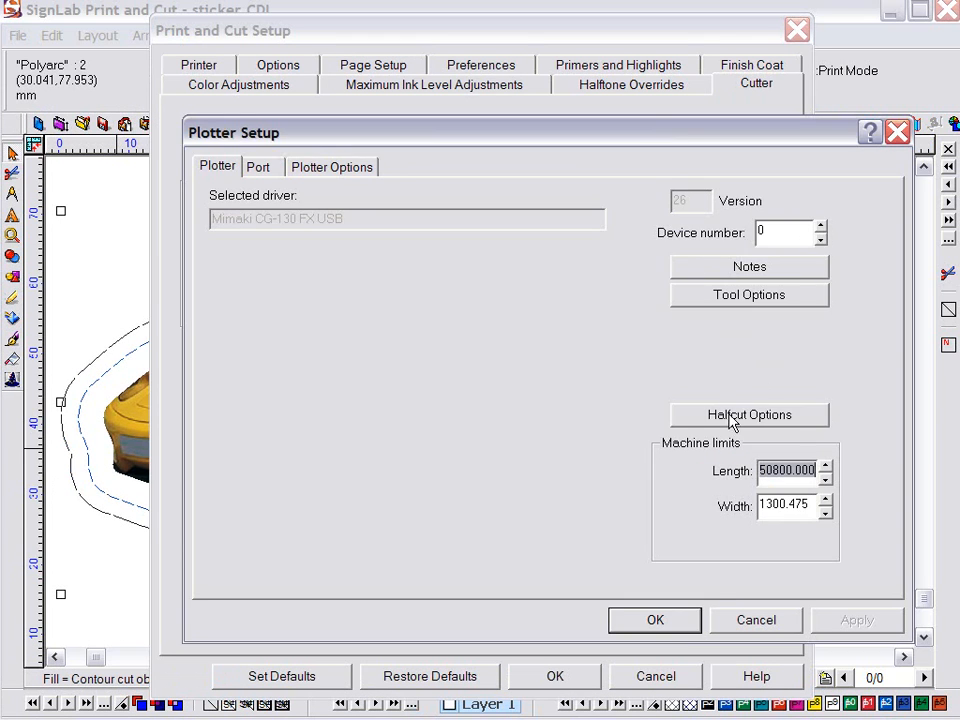
Switch the half-cut method to Variable pressure in Half Cut Options
left_click(728, 416)
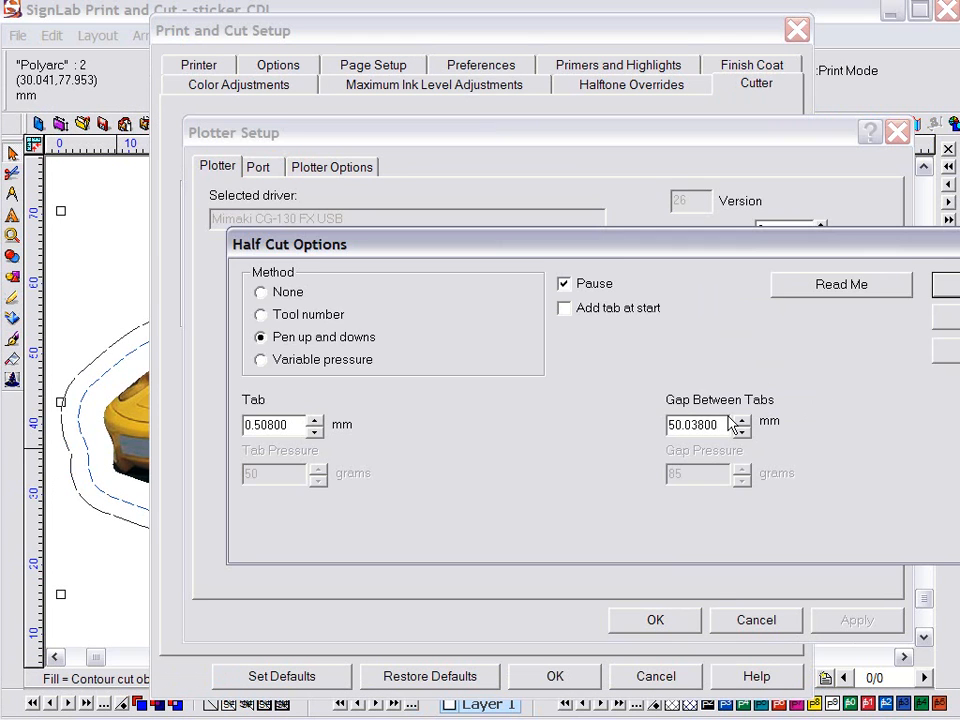
left_click_drag(613, 259, 456, 162)
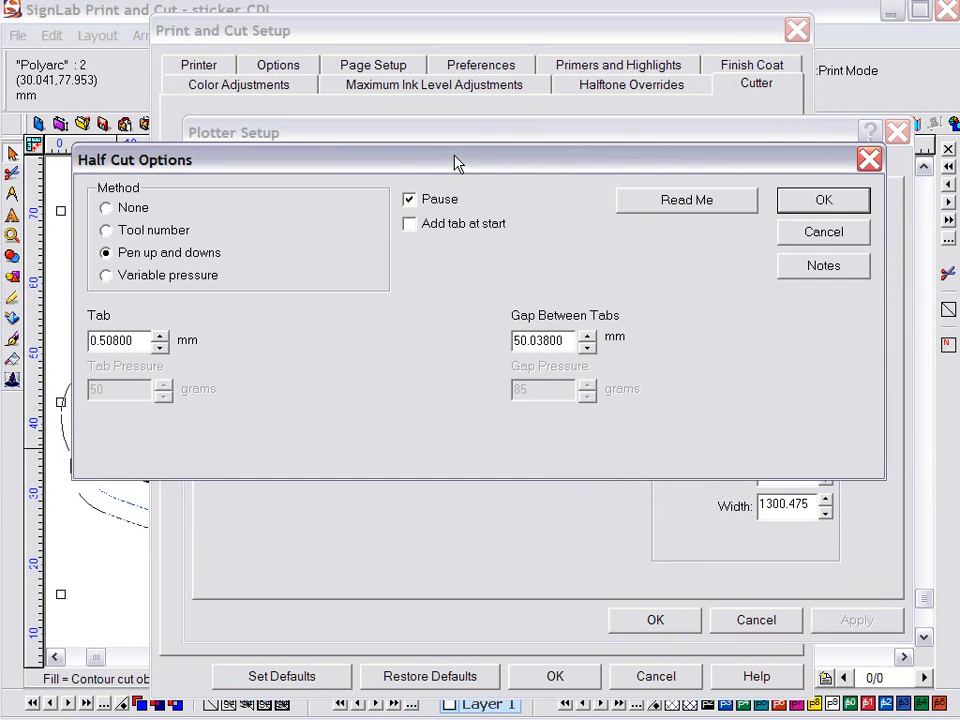
left_click(106, 276)
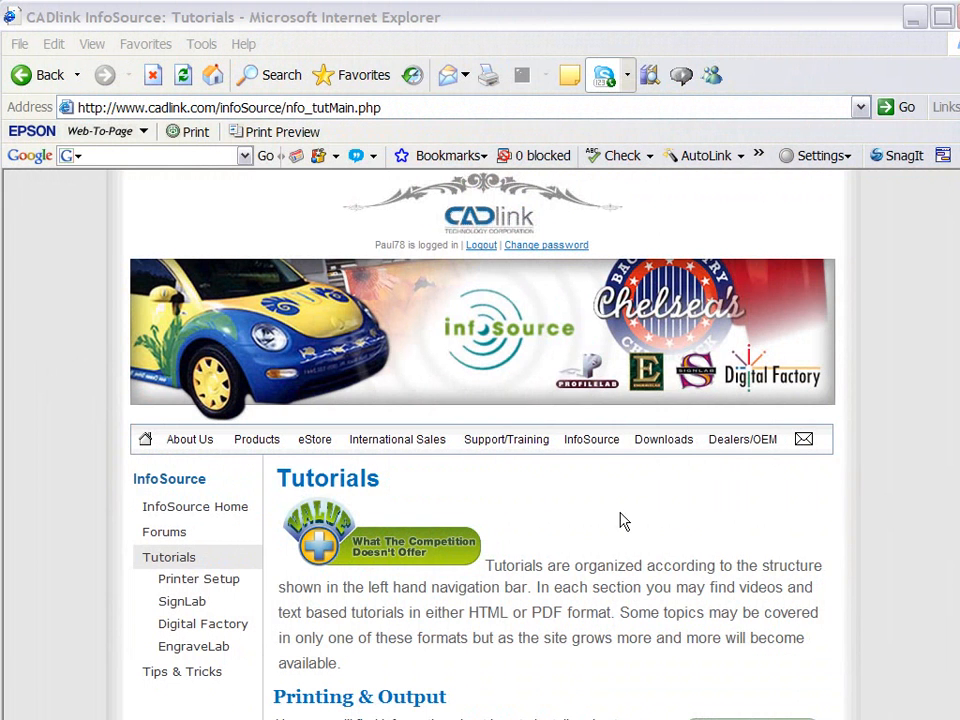
Go from the InfoSource welcome page to the SignLab Tips & Tricks page and browse it
mouse_move(592, 453)
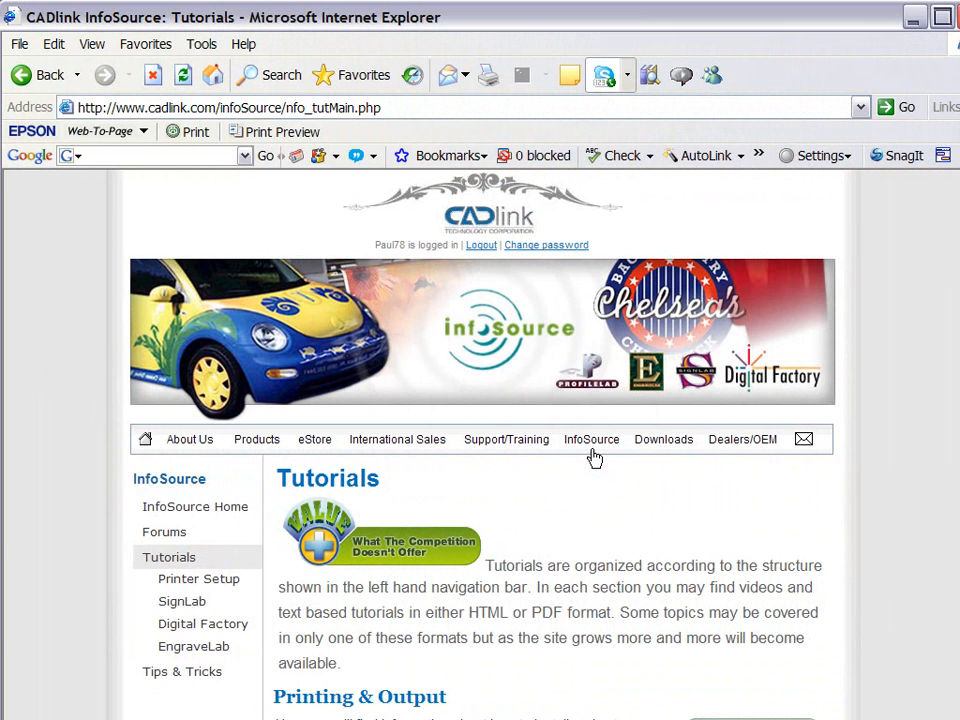
left_click(592, 451)
mouse_move(591, 456)
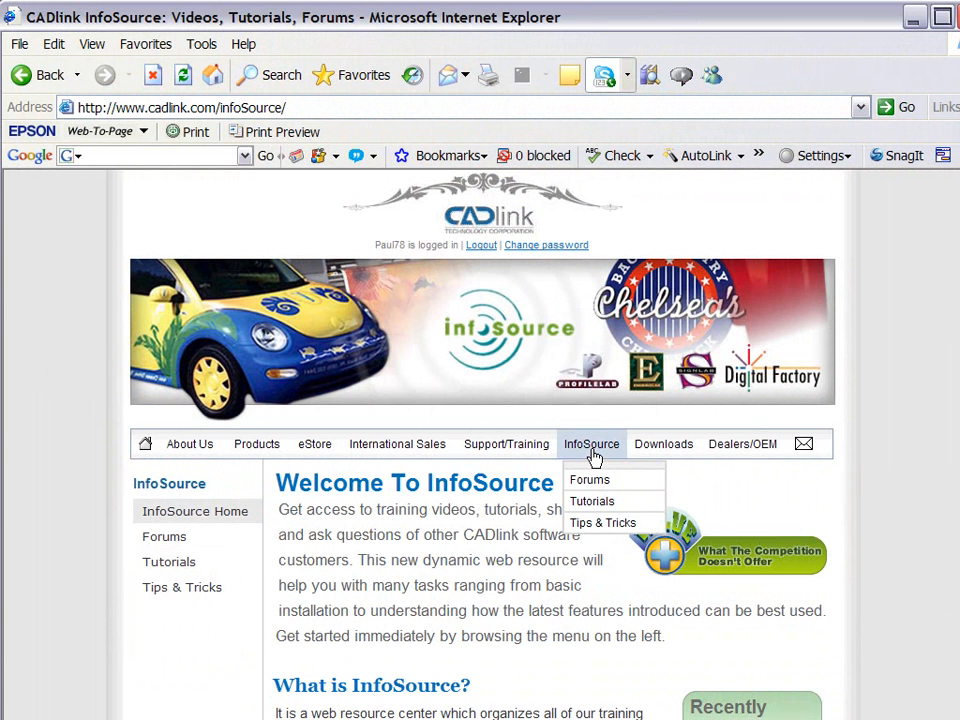
left_click(621, 524)
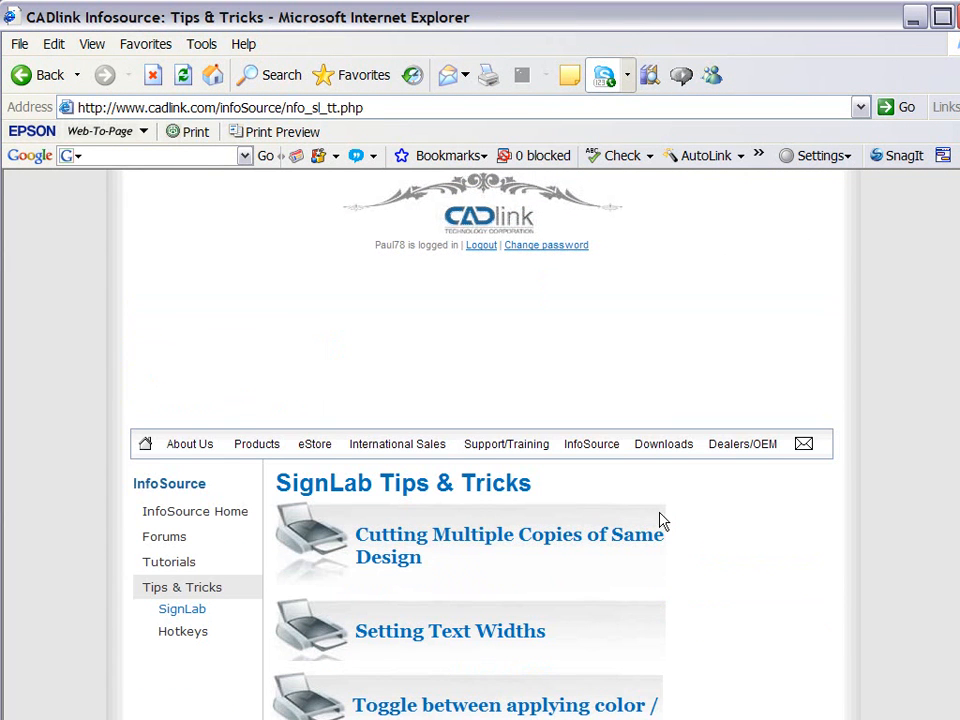
scroll(480, 450, "down", 3)
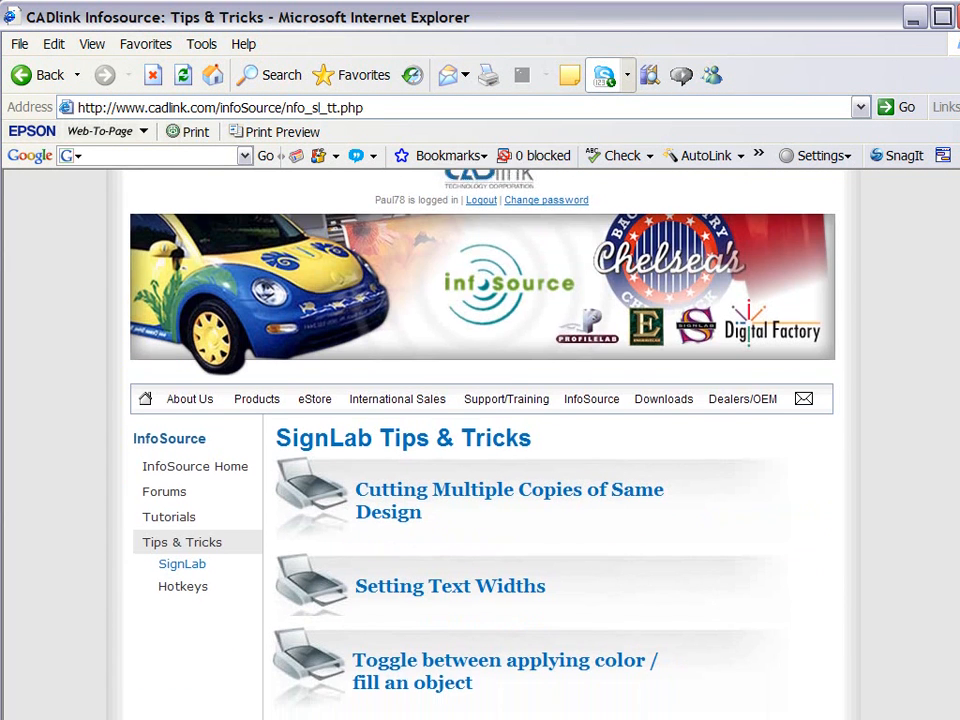
scroll(957, 443, "down", 3)
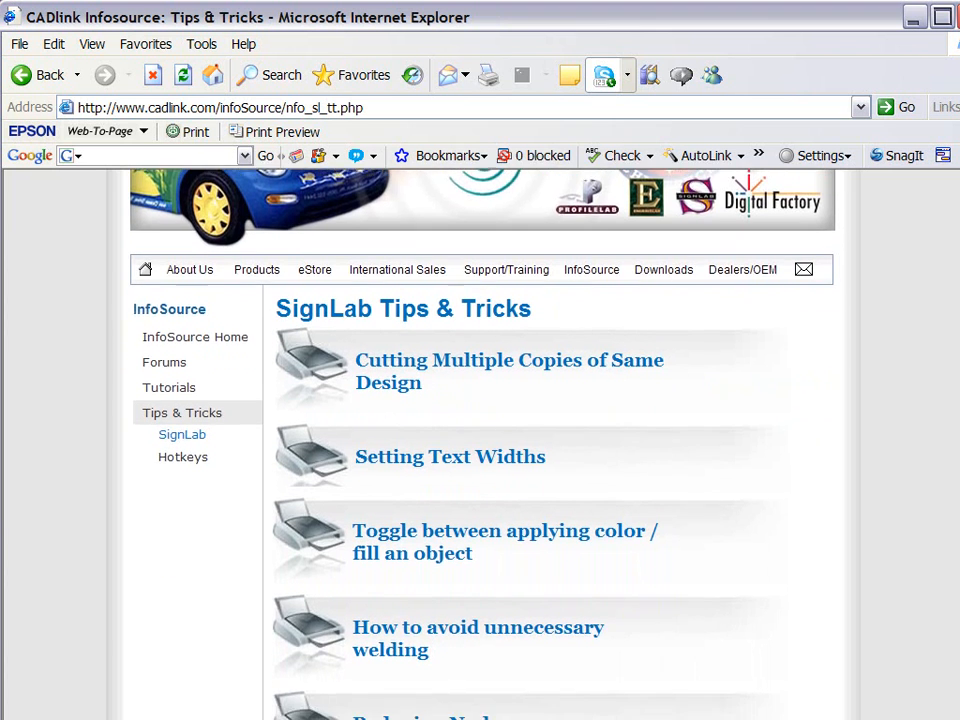
scroll(957, 443, "down", 2)
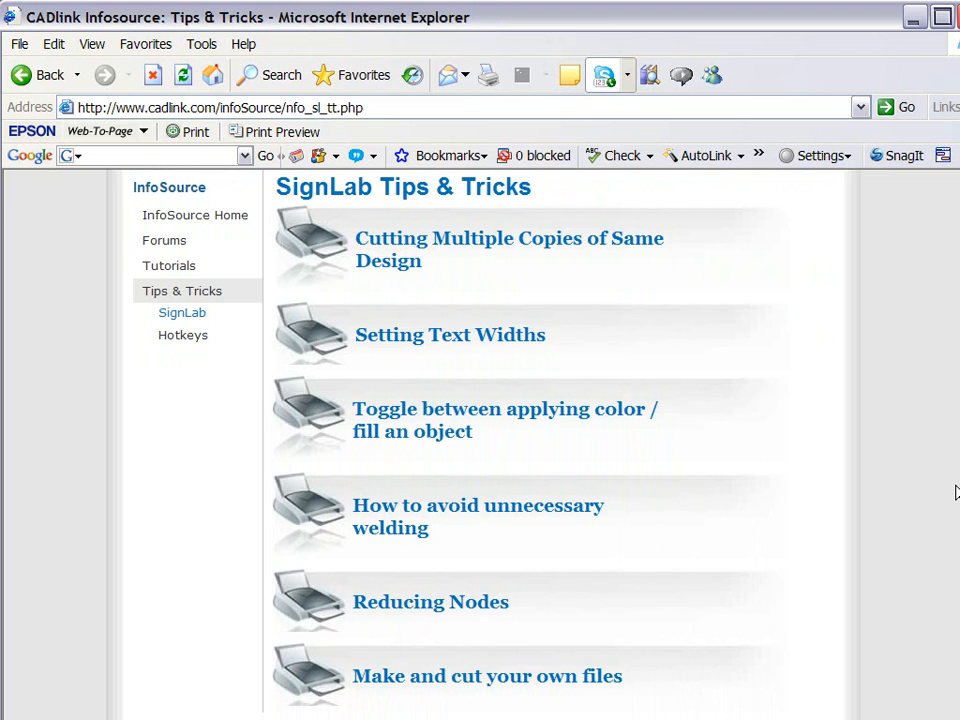
scroll(955, 492, "up", 7)
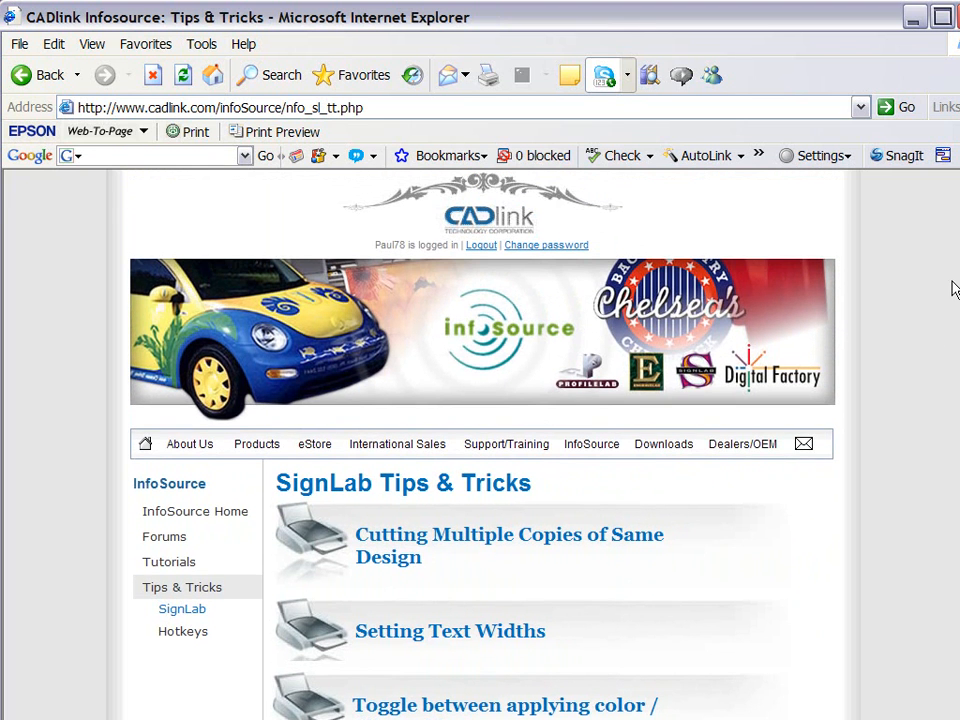
Open the Tutorials page and the Color Management in 7.1 Build 8 tutorial
left_click(208, 568)
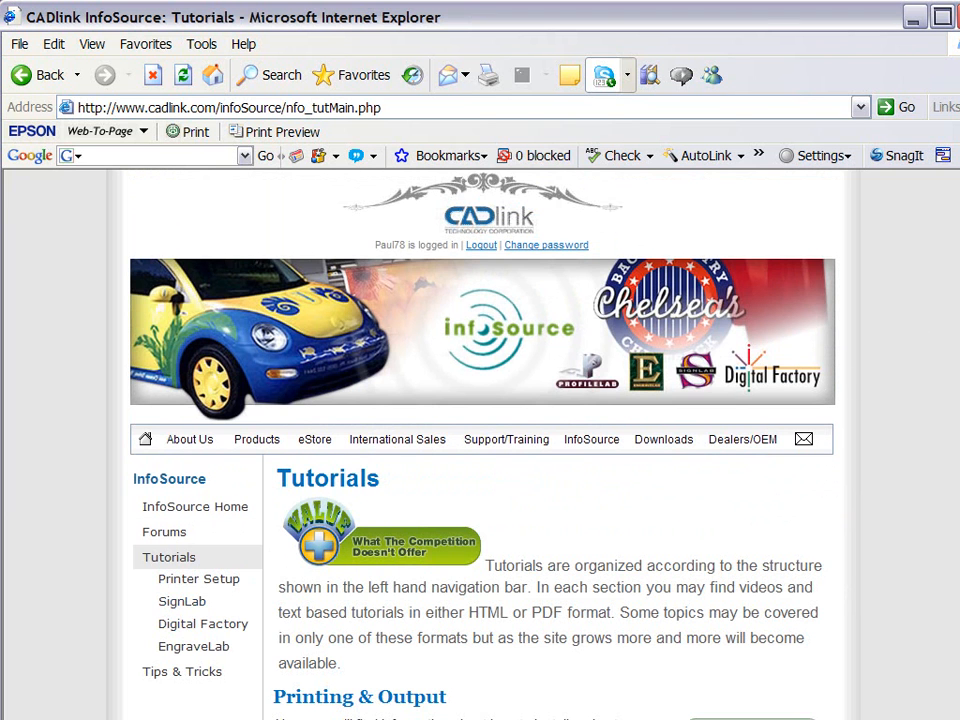
scroll(480, 440, "down", 5)
scroll(480, 440, "down", 3)
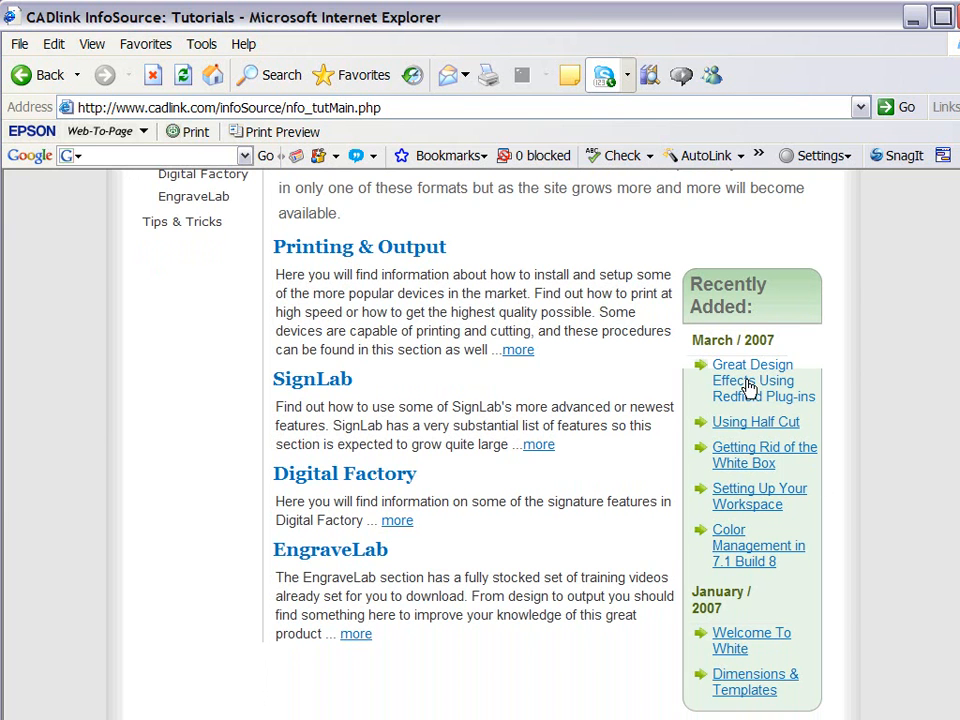
left_click(745, 548)
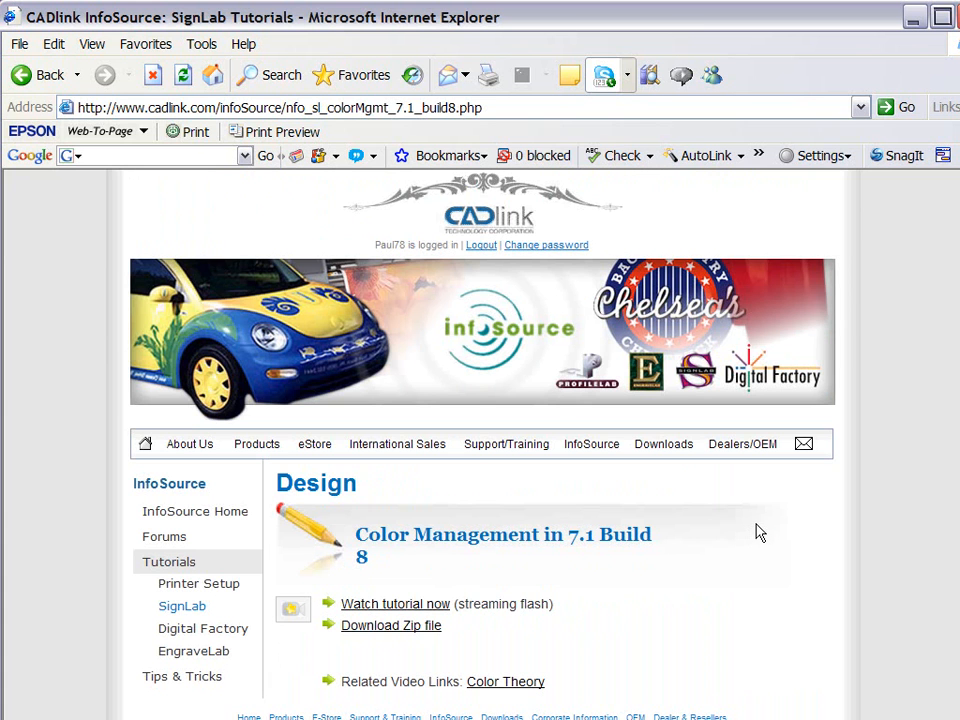